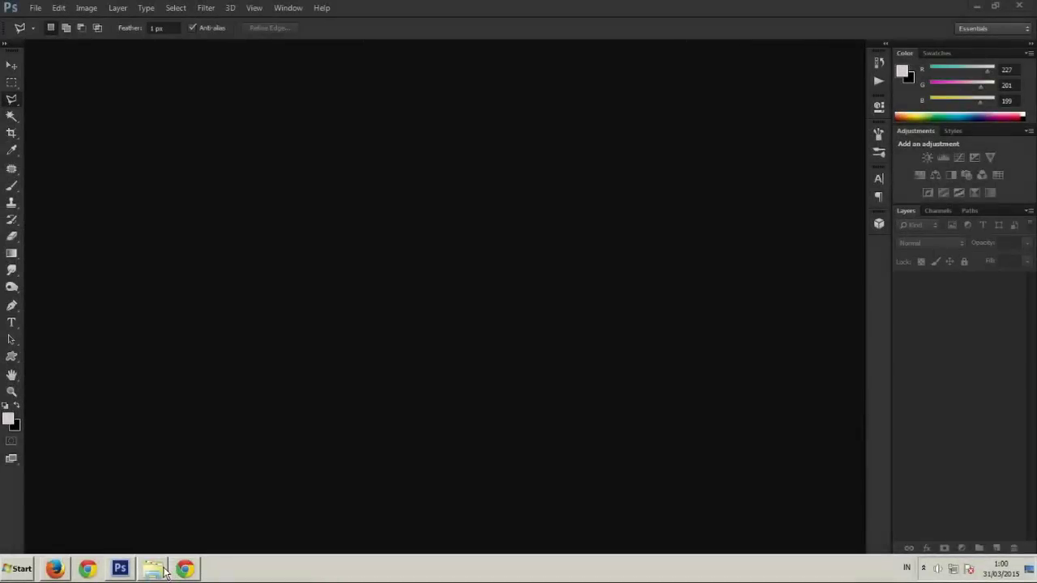
From the stock\cloud folder, send stock_24_by_miiirellaaaaaaaaaa-d3dpk9z.jpg into Photoshop's Camera Raw
{"action": "left_click", "coordinate": [153, 569]}
{"action": "double_click", "coordinate": [340, 108]}
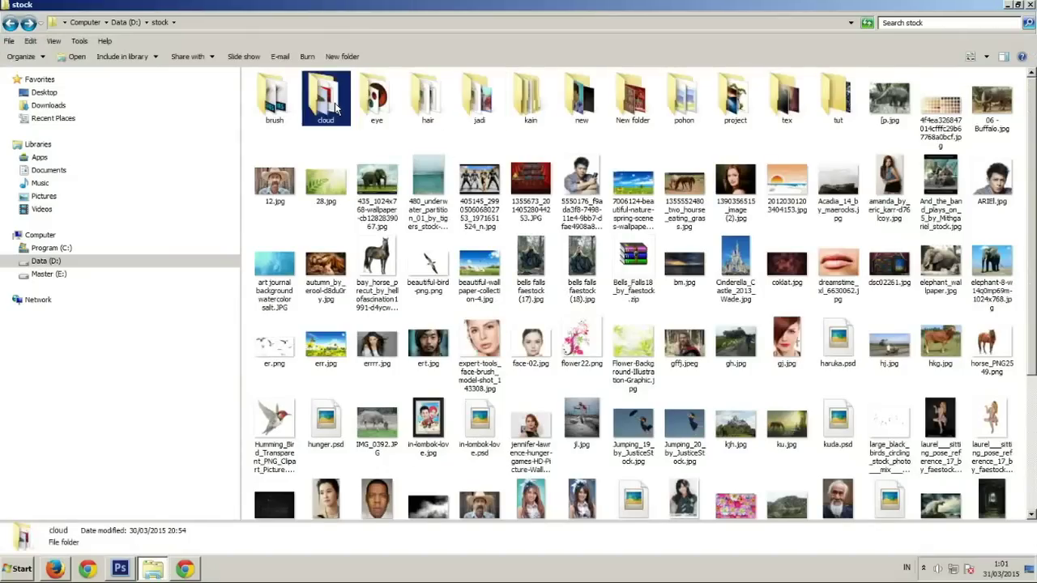
{"action": "left_click", "coordinate": [549, 332]}
{"action": "scroll", "coordinate": [559, 349], "scroll_direction": "down", "scroll_amount": 2}
{"action": "left_click", "coordinate": [623, 402]}
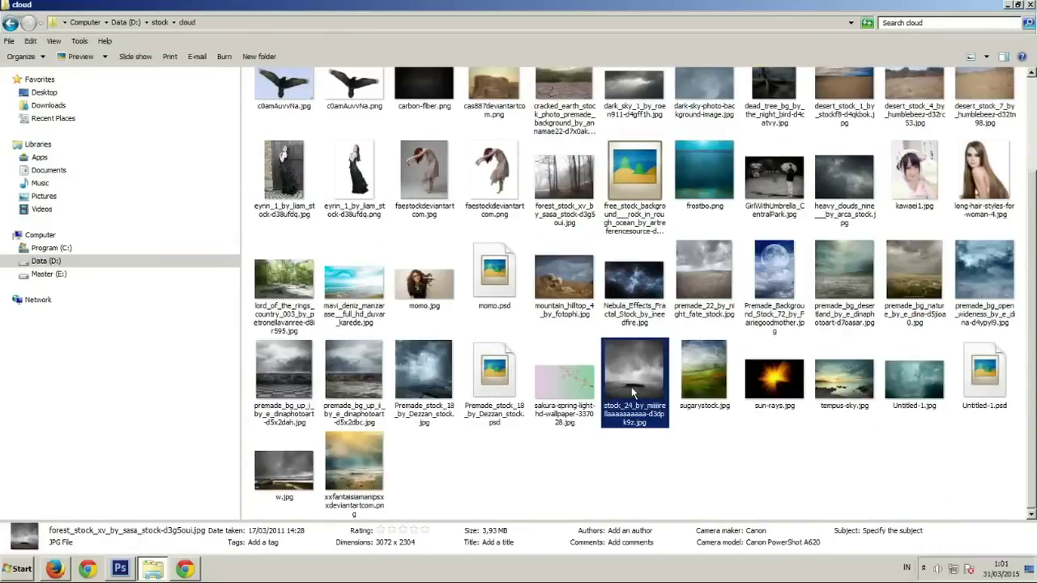
{"action": "left_click", "coordinate": [133, 570]}
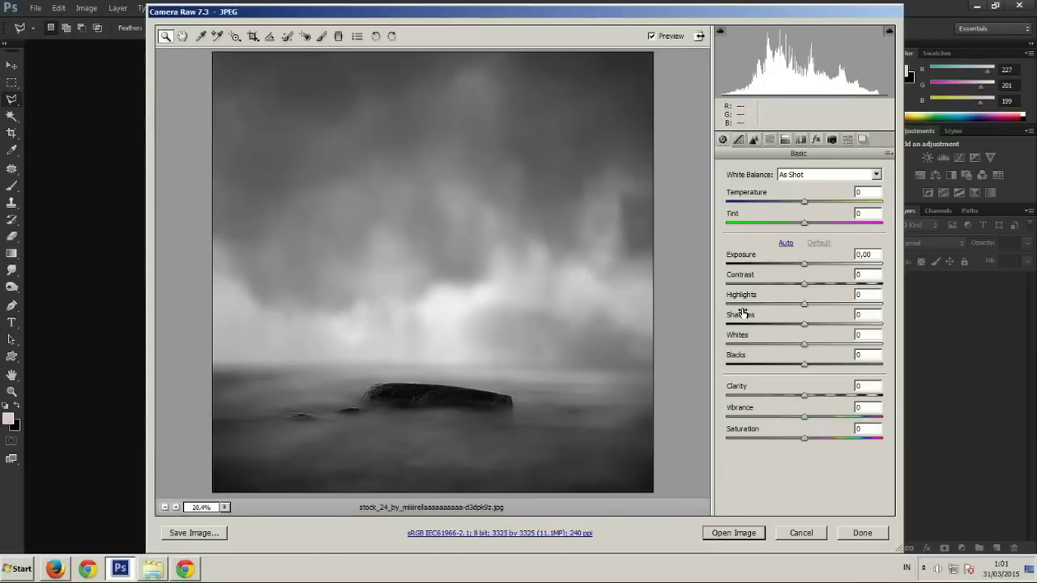
Open stock_24 from Camera Raw, duplicate Background and mirror the copy horizontally
{"action": "left_click", "coordinate": [743, 533]}
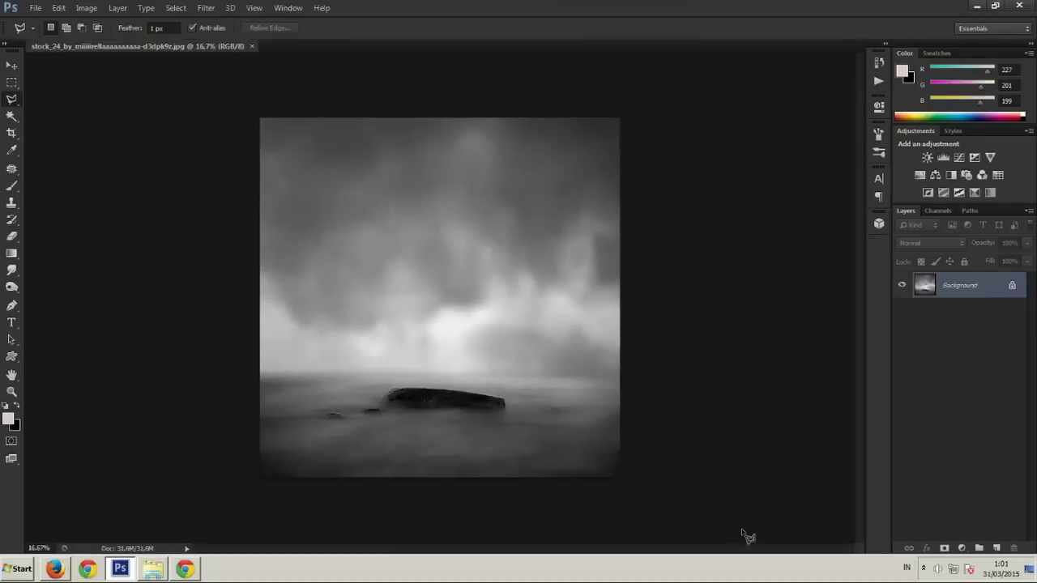
{"action": "left_click_drag", "start_coordinate": [966, 298], "coordinate": [996, 548]}
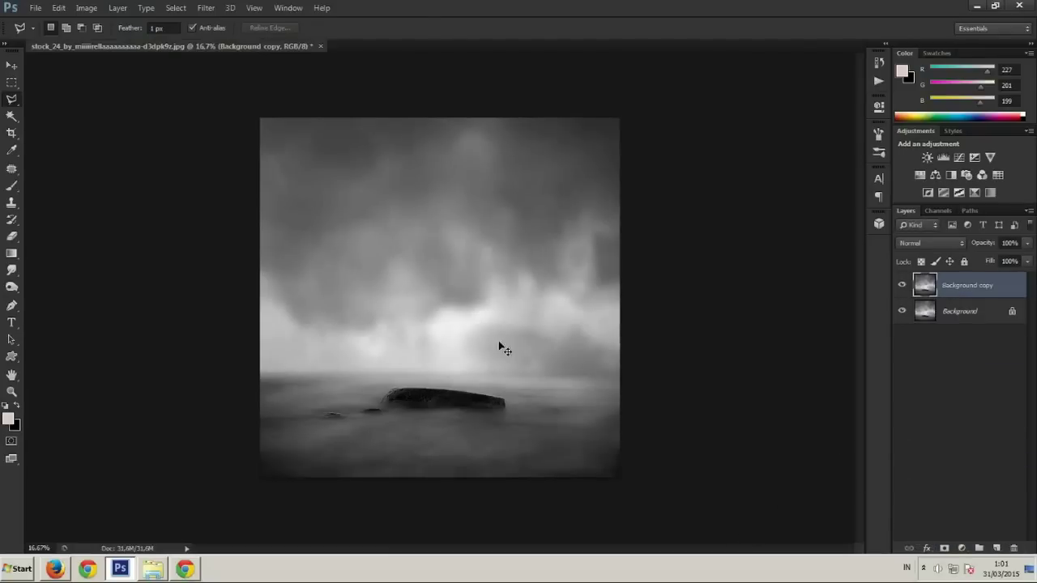
{"action": "key", "text": "ctrl+t"}
{"action": "right_click", "coordinate": [484, 297]}
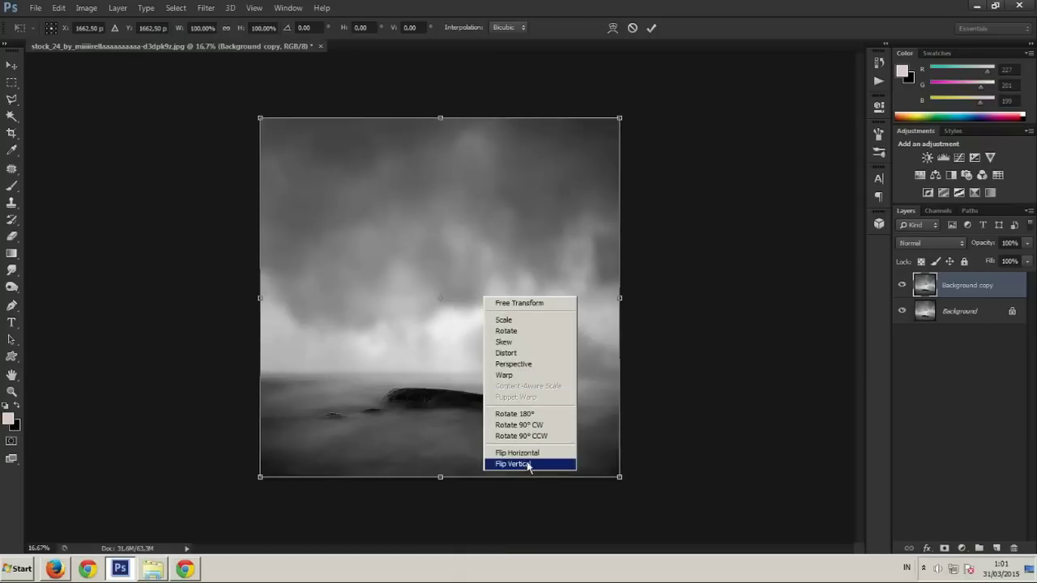
{"action": "left_click", "coordinate": [525, 453]}
{"action": "key", "text": "Return"}
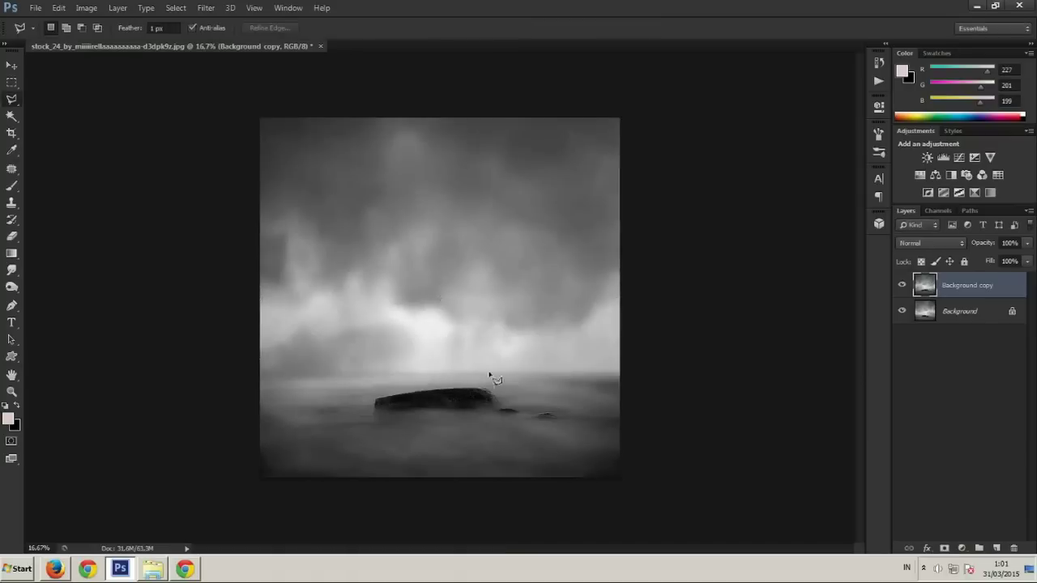
{"action": "left_click", "coordinate": [11, 133]}
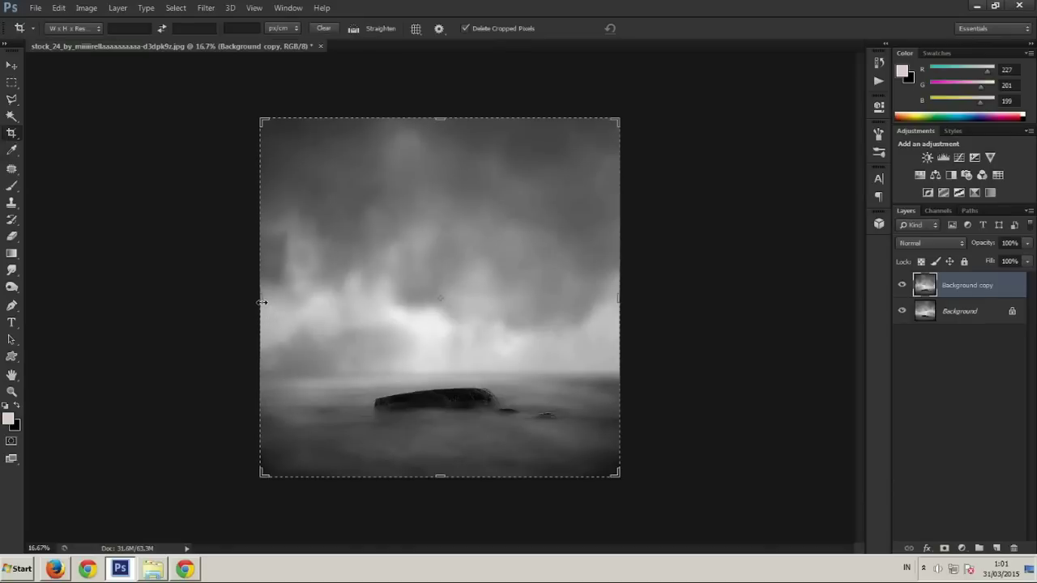
Crop the canvas in from the left into a narrower portrait frame
{"action": "left_click_drag", "start_coordinate": [262, 302], "coordinate": [295, 303]}
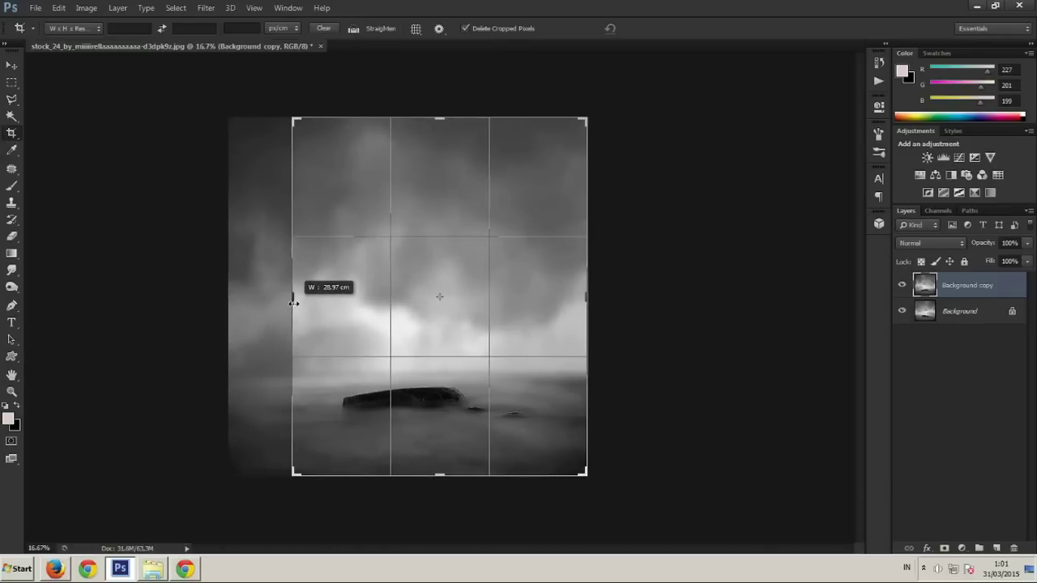
{"action": "double_click", "coordinate": [336, 300]}
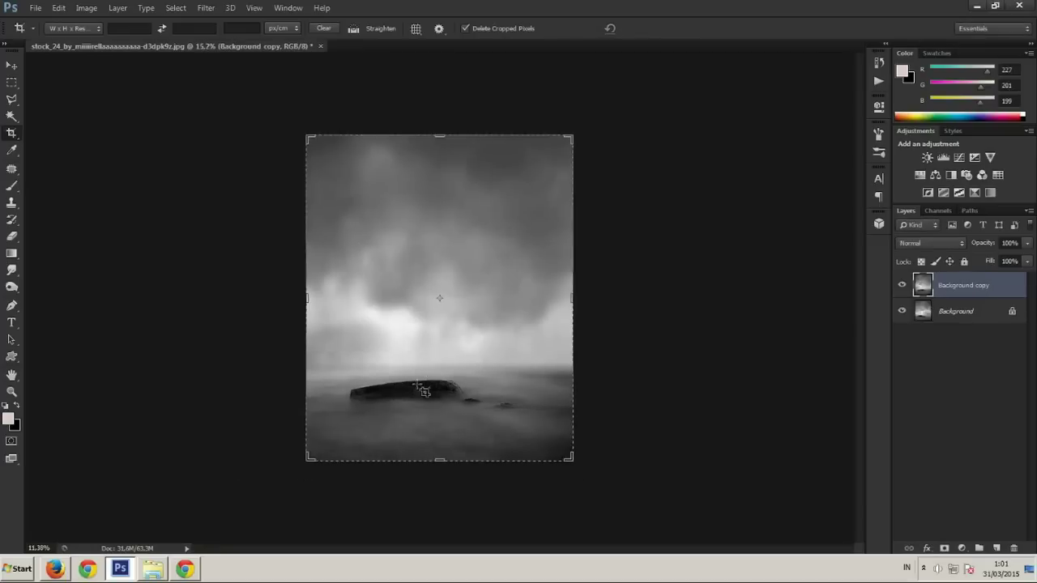
{"action": "key", "text": "ctrl+plus"}
{"action": "key", "text": "ctrl+plus"}
{"action": "key", "text": "ctrl+minus"}
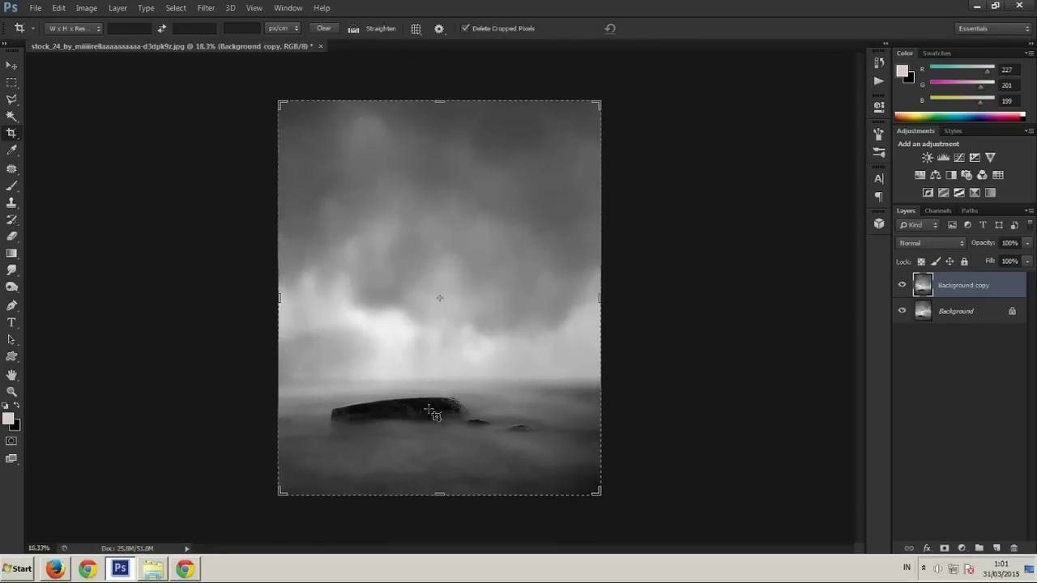
{"action": "left_click", "coordinate": [162, 571]}
Place the foggy forest photo at the canvas top, stretched slightly taller
{"action": "scroll", "coordinate": [597, 389], "scroll_direction": "up", "scroll_amount": 3}
{"action": "left_click", "coordinate": [572, 328]}
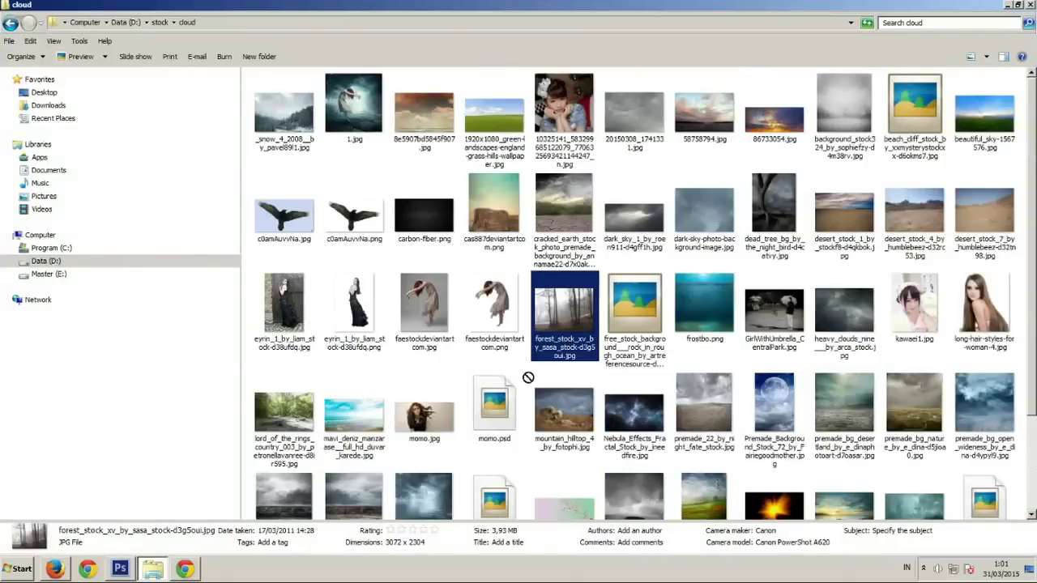
{"action": "scroll", "coordinate": [324, 472], "scroll_direction": "down", "scroll_amount": 1}
{"action": "left_click", "coordinate": [122, 570]}
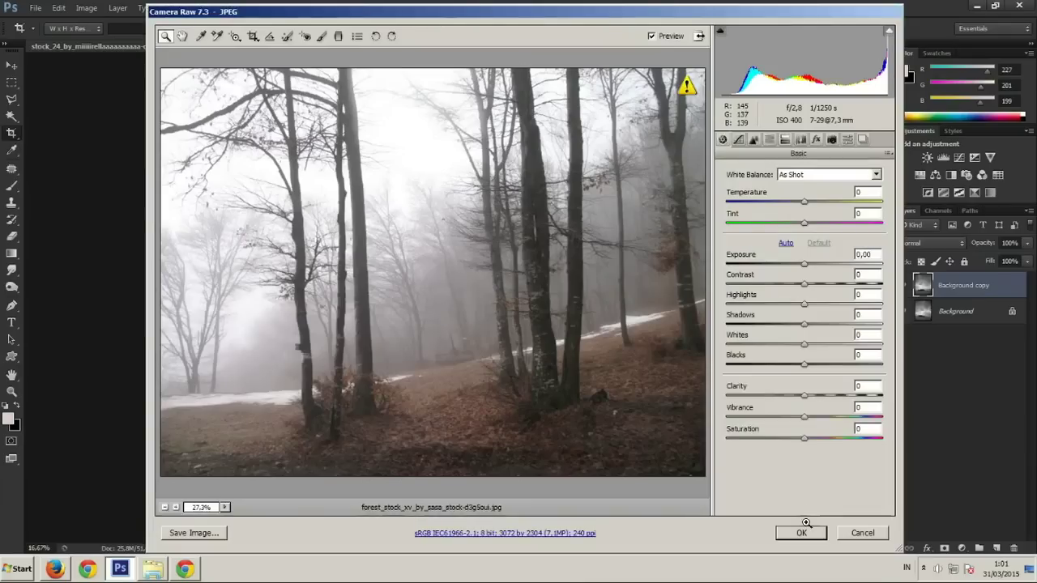
{"action": "left_click", "coordinate": [796, 531]}
{"action": "left_click_drag", "start_coordinate": [503, 310], "coordinate": [502, 244]}
{"action": "left_click_drag", "start_coordinate": [440, 337], "coordinate": [440, 371]}
{"action": "key", "text": "Return"}
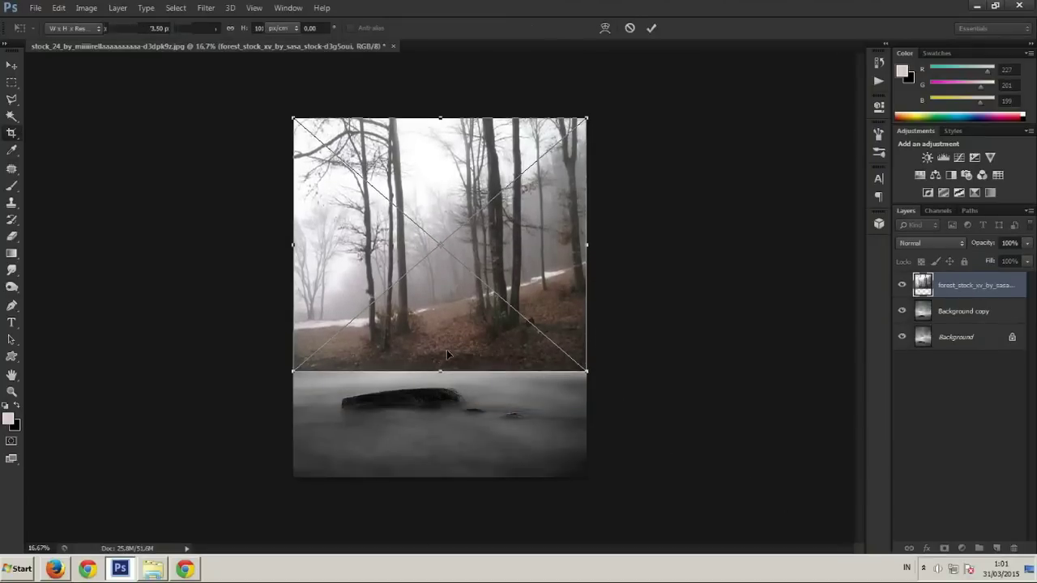
Blend the forest layer as Soft Light at 62% opacity
{"action": "left_click", "coordinate": [932, 243]}
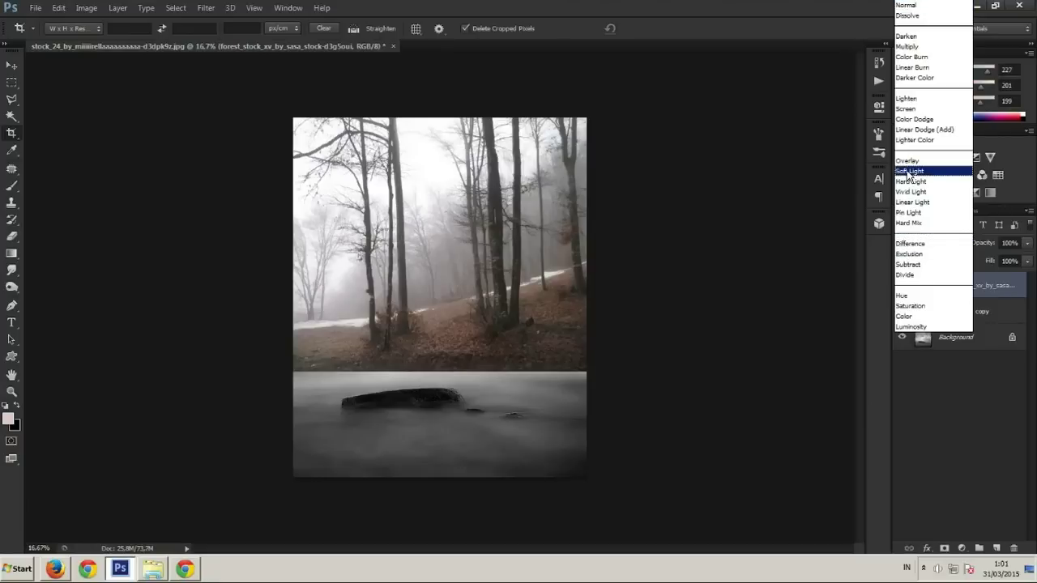
{"action": "left_click", "coordinate": [907, 171]}
{"action": "left_click", "coordinate": [1026, 243]}
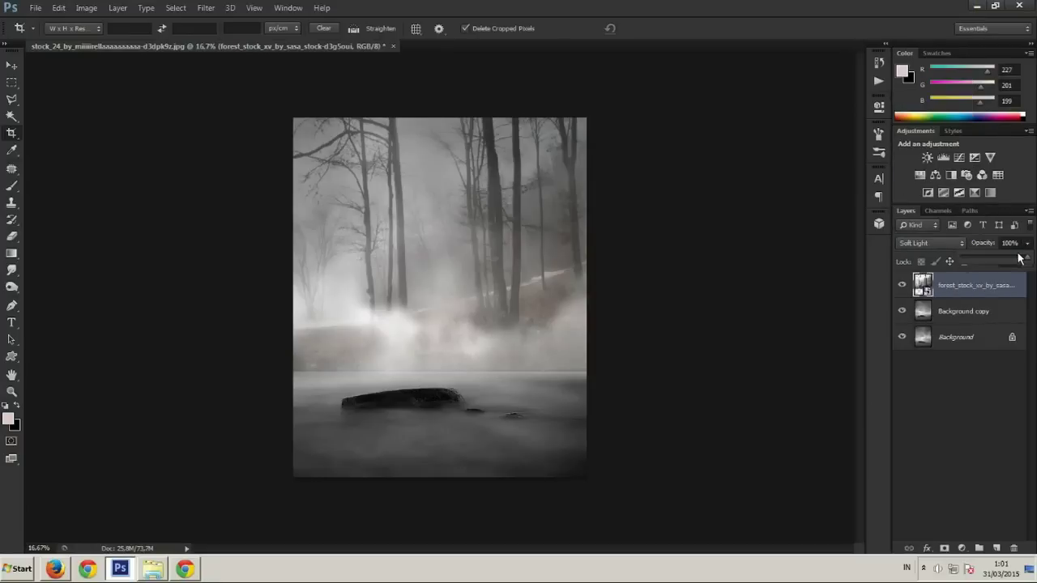
{"action": "left_click_drag", "start_coordinate": [1009, 258], "coordinate": [999, 259]}
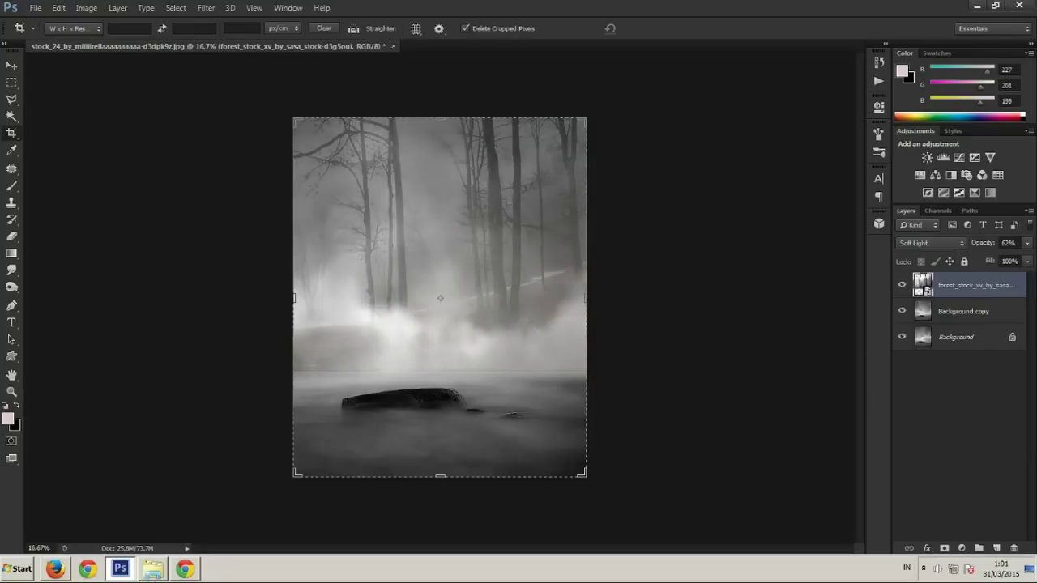
{"action": "left_click", "coordinate": [153, 569]}
{"action": "mouse_move", "coordinate": [867, 99]}
{"action": "left_mouse_down"}
{"action": "mouse_move", "coordinate": [357, 399]}
{"action": "mouse_move", "coordinate": [411, 335]}
{"action": "left_mouse_up"}
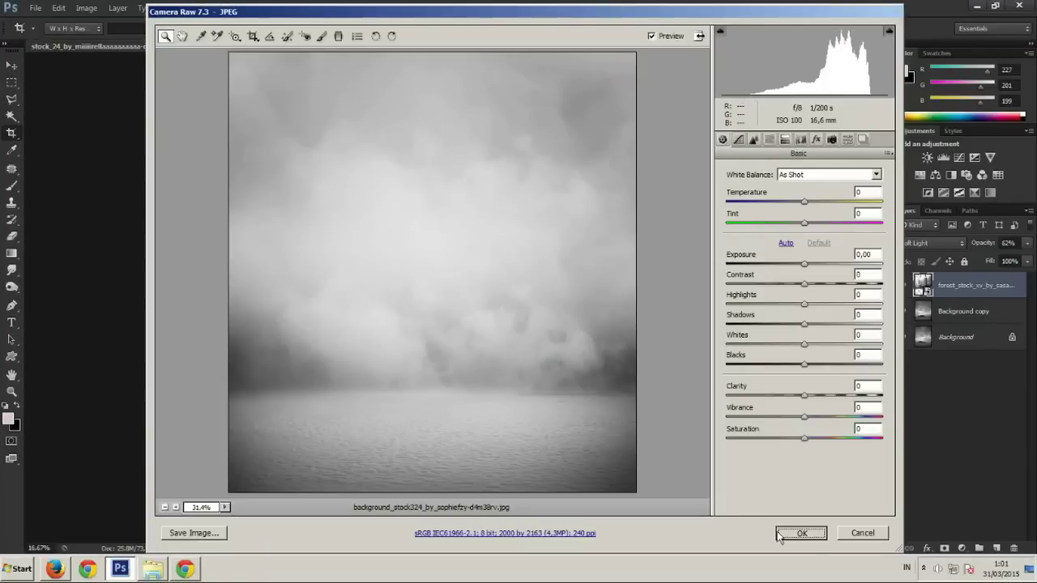
Place the cloudy background_stock324 photo to cover the canvas, blended as Soft Light
{"action": "left_click", "coordinate": [799, 535]}
{"action": "mouse_move", "coordinate": [493, 339]}
{"action": "left_mouse_down"}
{"action": "mouse_move", "coordinate": [474, 282]}
{"action": "mouse_move", "coordinate": [457, 288]}
{"action": "left_mouse_up"}
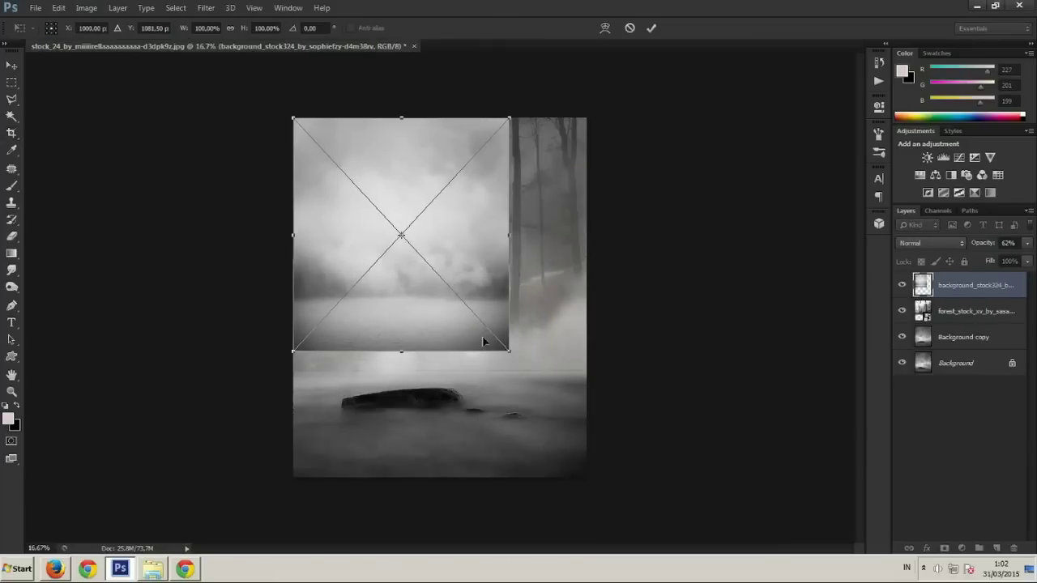
{"action": "left_click_drag", "start_coordinate": [509, 354], "coordinate": [591, 440]}
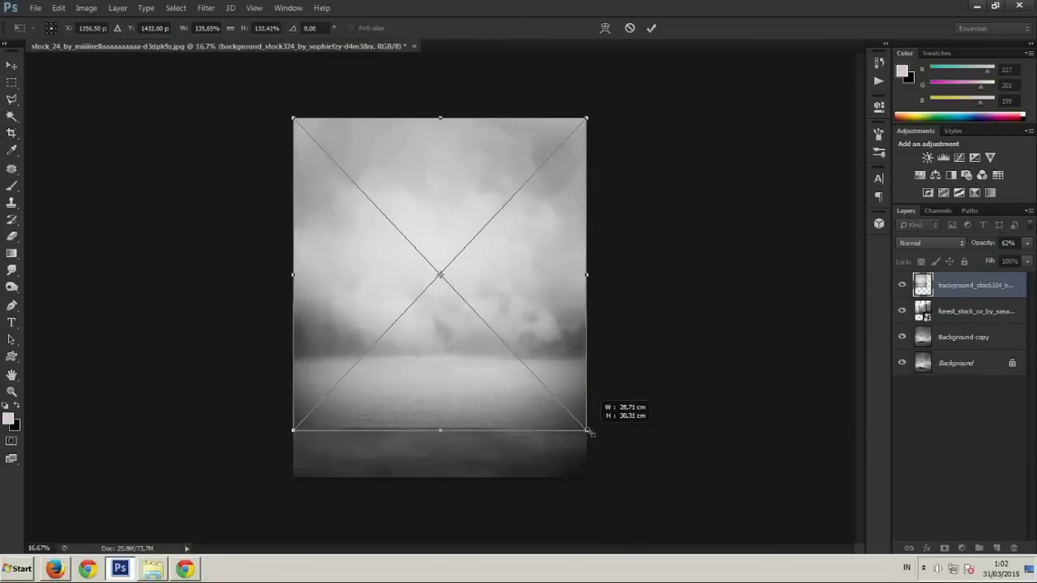
{"action": "key", "text": "Return"}
{"action": "key", "text": "c"}
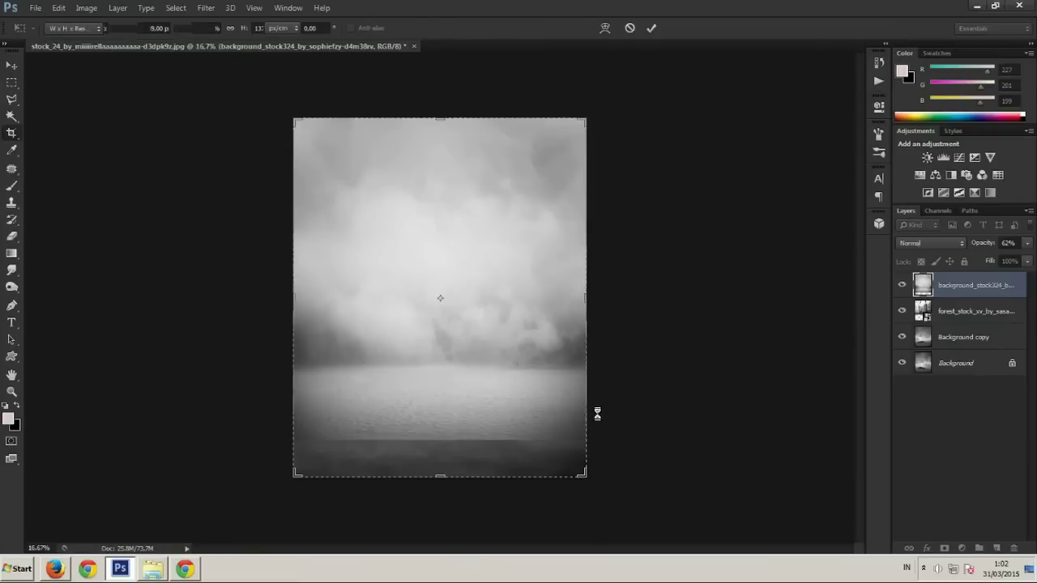
{"action": "left_click", "coordinate": [905, 245]}
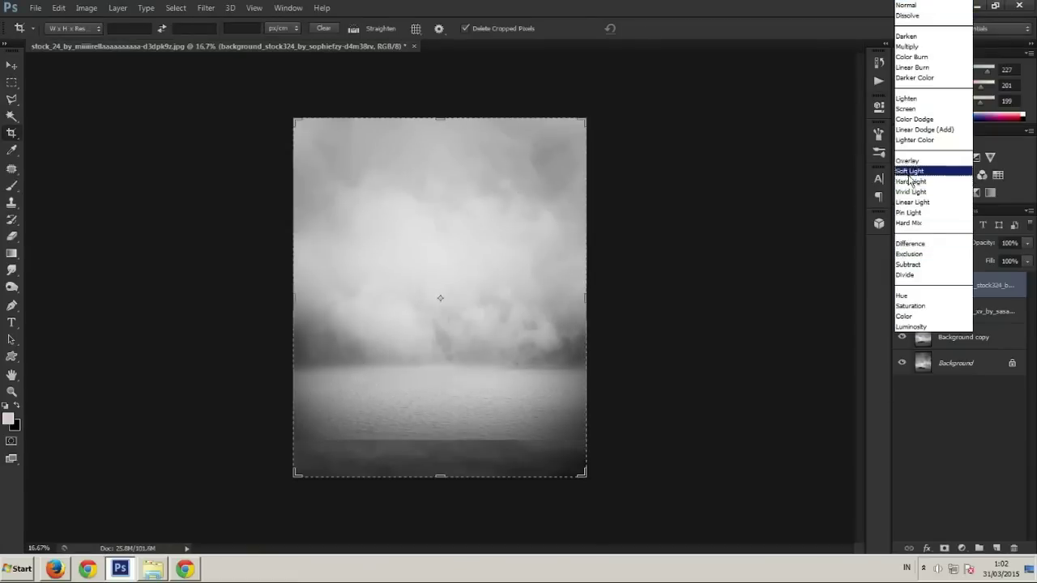
{"action": "left_click", "coordinate": [908, 173]}
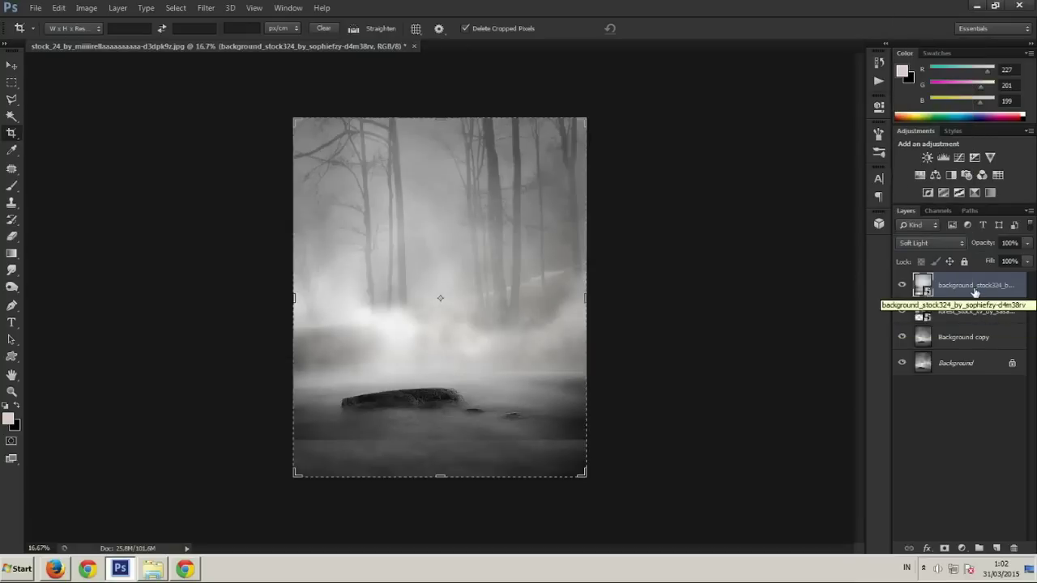
Shorten the cloud layer vertically and lower the forest layer's fill to 44%
{"action": "key", "text": "ctrl+t"}
{"action": "mouse_move", "coordinate": [460, 449]}
{"action": "left_mouse_down"}
{"action": "mouse_move", "coordinate": [458, 369]}
{"action": "mouse_move", "coordinate": [453, 479]}
{"action": "left_mouse_up"}
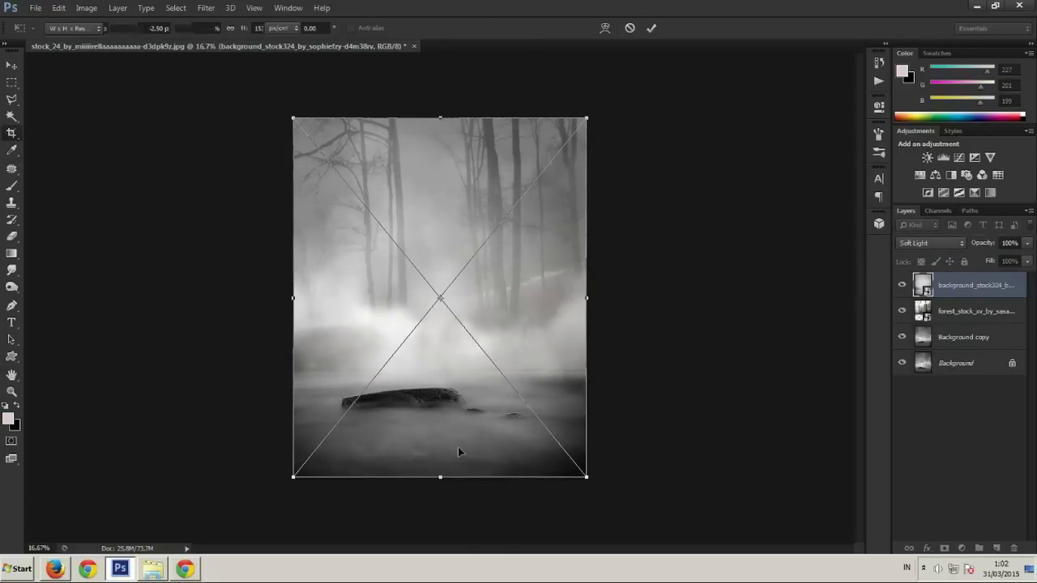
{"action": "key", "text": "Return"}
{"action": "key", "text": "c"}
{"action": "left_click", "coordinate": [926, 310]}
{"action": "left_click", "coordinate": [1028, 261]}
{"action": "left_click_drag", "start_coordinate": [1025, 276], "coordinate": [1002, 280]}
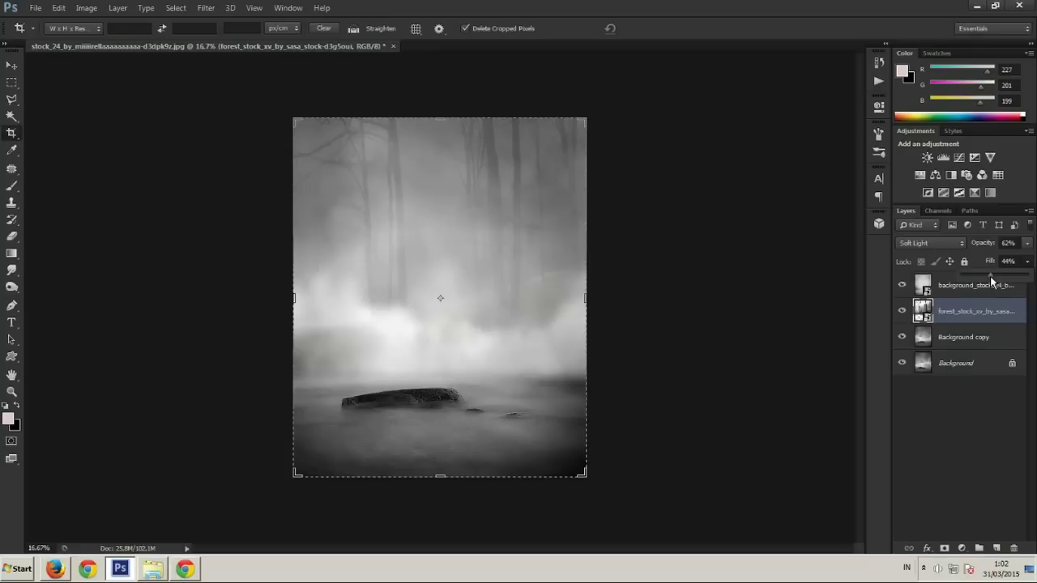
Add a layer mask to the forest layer and set up a black 298 px brush
{"action": "left_click", "coordinate": [969, 311]}
{"action": "left_click", "coordinate": [944, 548]}
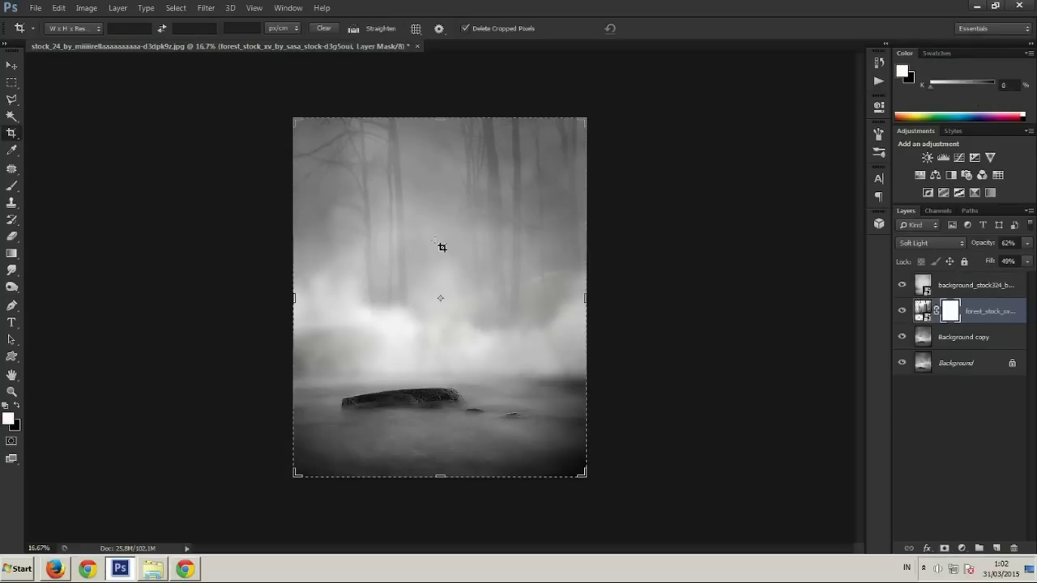
{"action": "left_click", "coordinate": [9, 188]}
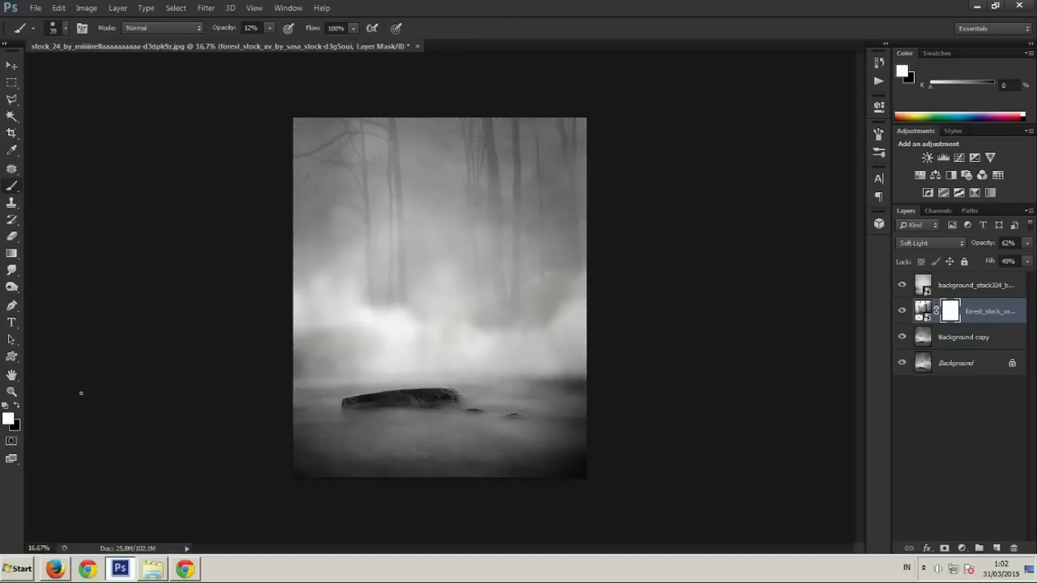
{"action": "left_click", "coordinate": [19, 408]}
{"action": "right_click", "coordinate": [421, 382]}
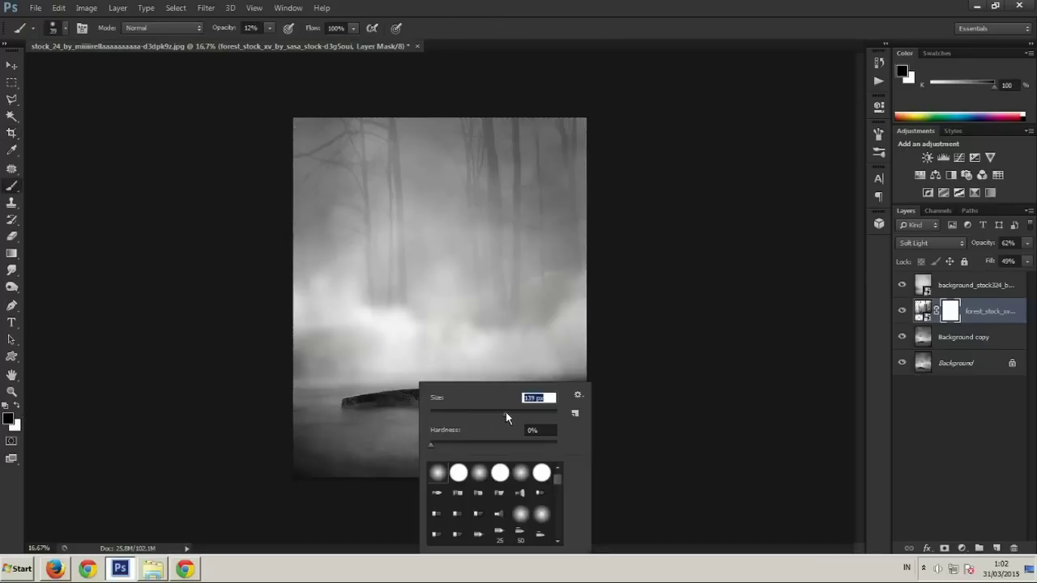
{"action": "left_click_drag", "start_coordinate": [515, 414], "coordinate": [531, 415]}
{"action": "key", "text": "Return"}
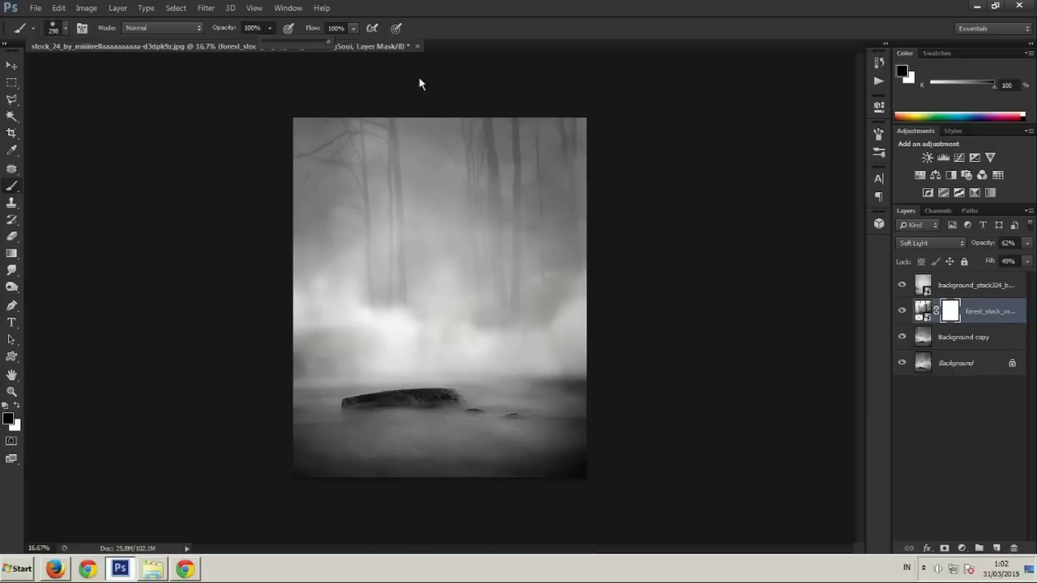
Mask out the forest mist along the horizon with a 370 px brush
{"action": "right_click", "coordinate": [468, 438]}
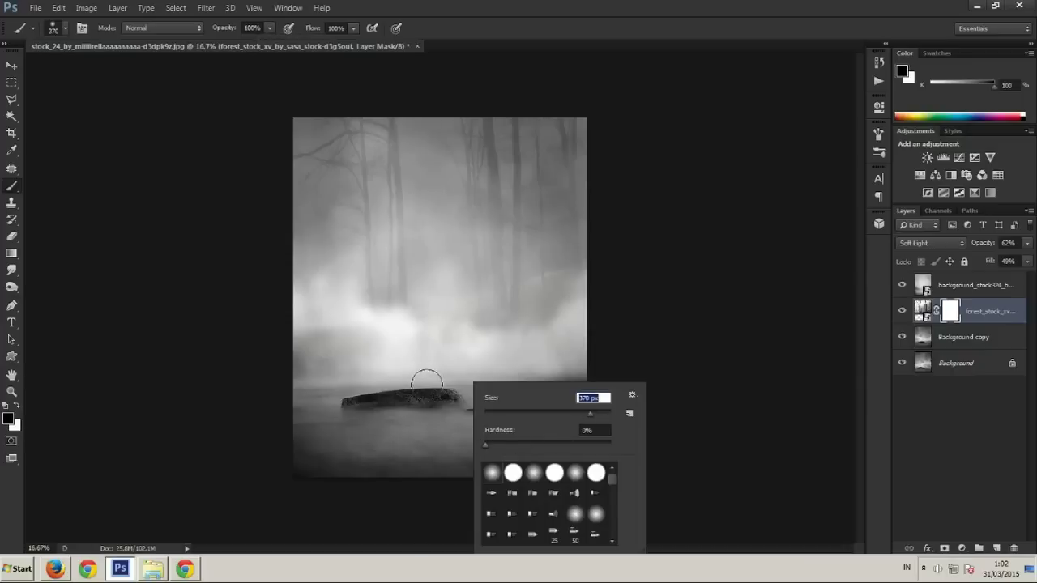
{"action": "key", "text": "Return"}
{"action": "left_click_drag", "start_coordinate": [563, 380], "coordinate": [284, 379]}
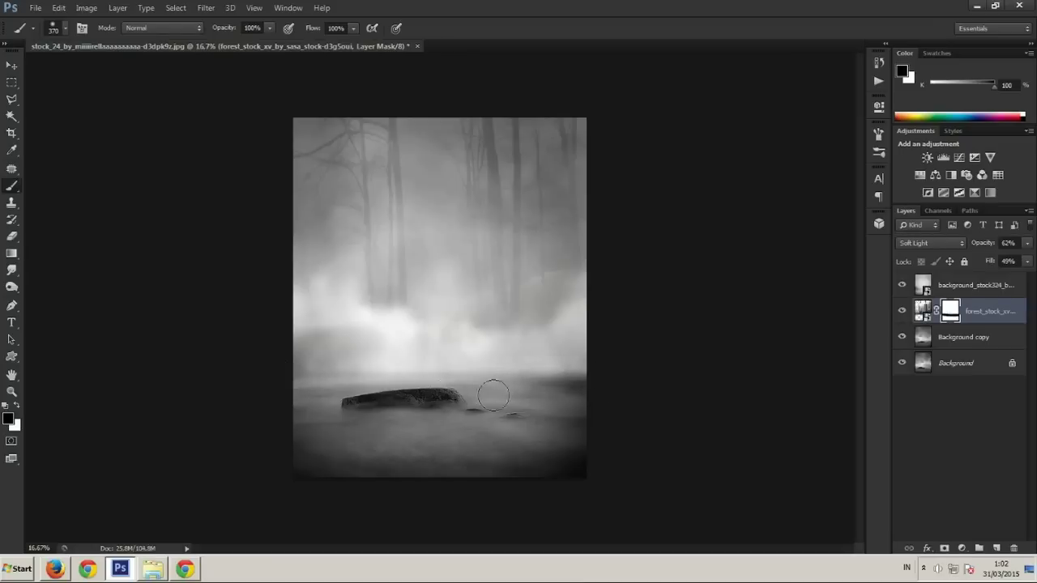
{"action": "key", "text": "ctrl+plus"}
{"action": "scroll", "coordinate": [505, 421], "scroll_direction": "down", "scroll_amount": 3}
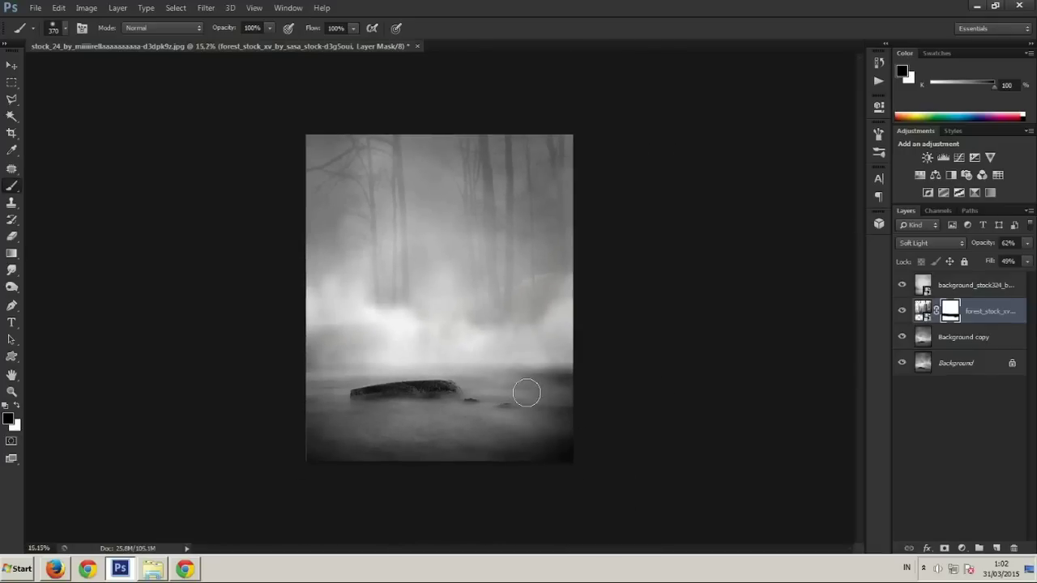
{"action": "scroll", "coordinate": [527, 394], "scroll_direction": "up", "scroll_amount": 1}
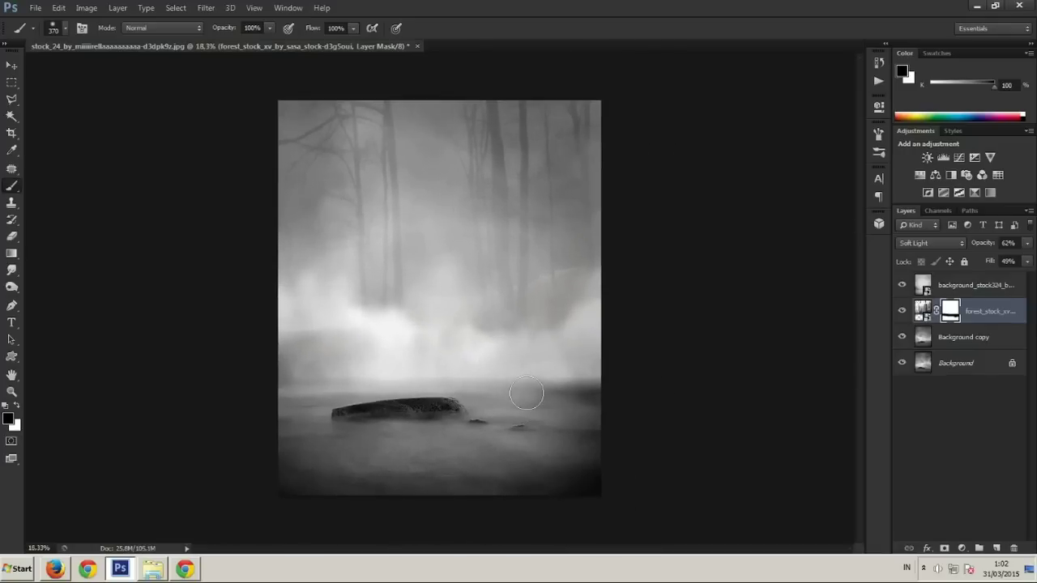
{"action": "left_click", "coordinate": [974, 292]}
Preview the eyrin_1 JPG, then drag the eyrin_1 PNG cut-out onto the canvas
{"action": "left_click", "coordinate": [152, 569]}
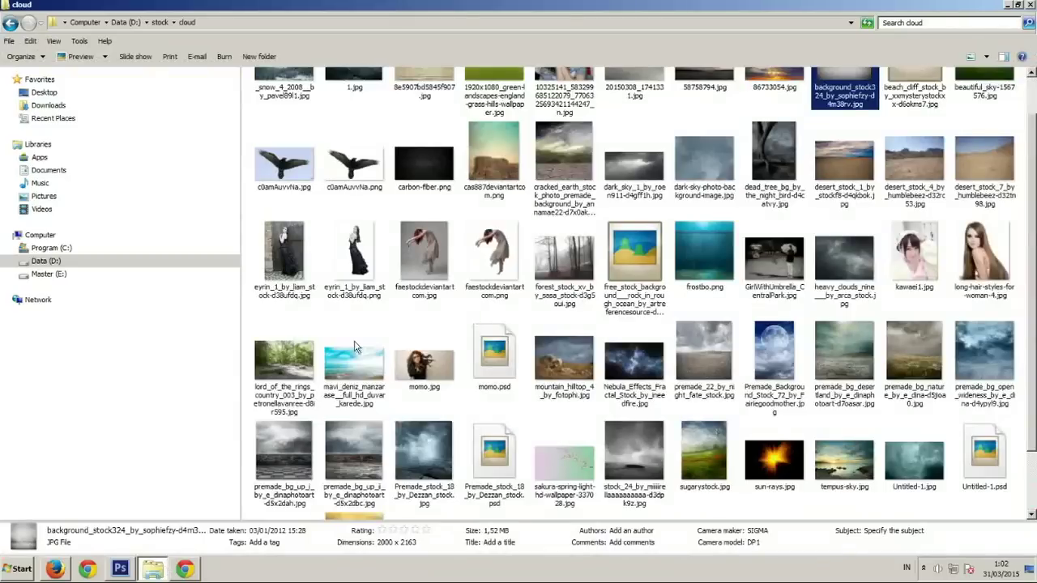
{"action": "scroll", "coordinate": [313, 259], "scroll_direction": "up", "scroll_amount": 1}
{"action": "left_click", "coordinate": [285, 299]}
{"action": "double_click", "coordinate": [286, 300]}
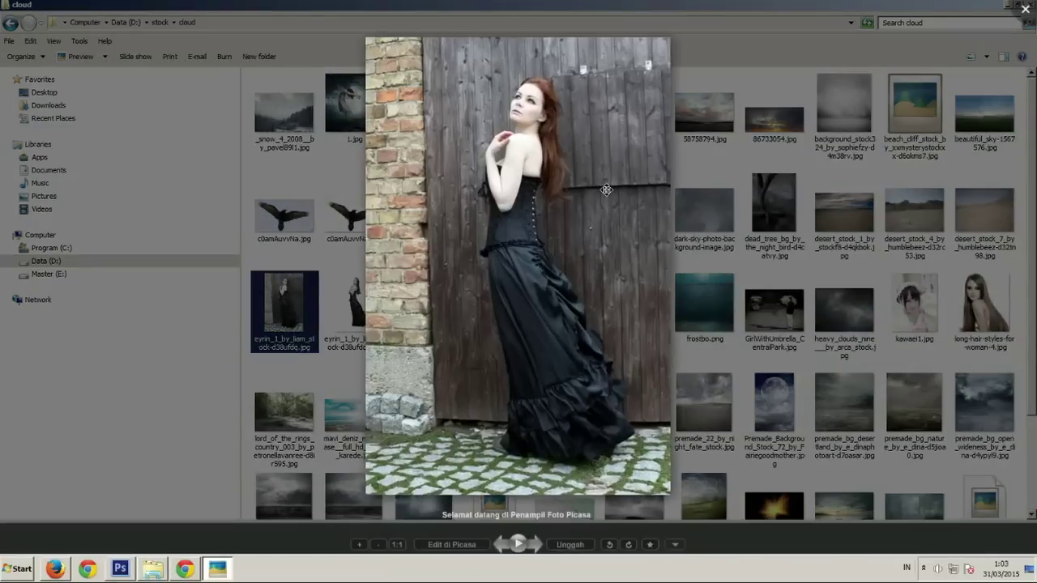
{"action": "left_click", "coordinate": [1022, 10]}
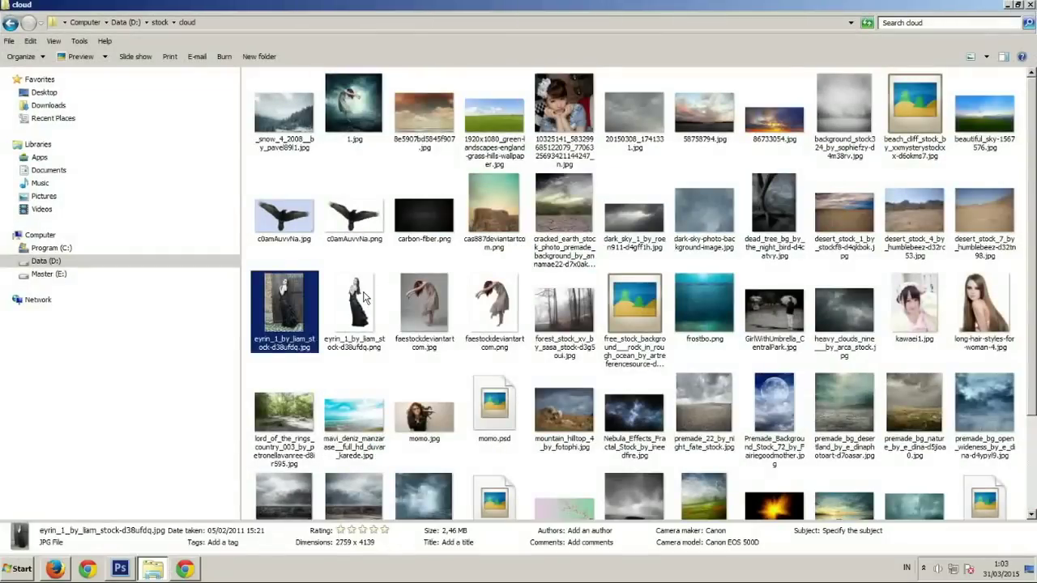
{"action": "left_click", "coordinate": [390, 294]}
{"action": "left_click_drag", "start_coordinate": [130, 554], "coordinate": [399, 339]}
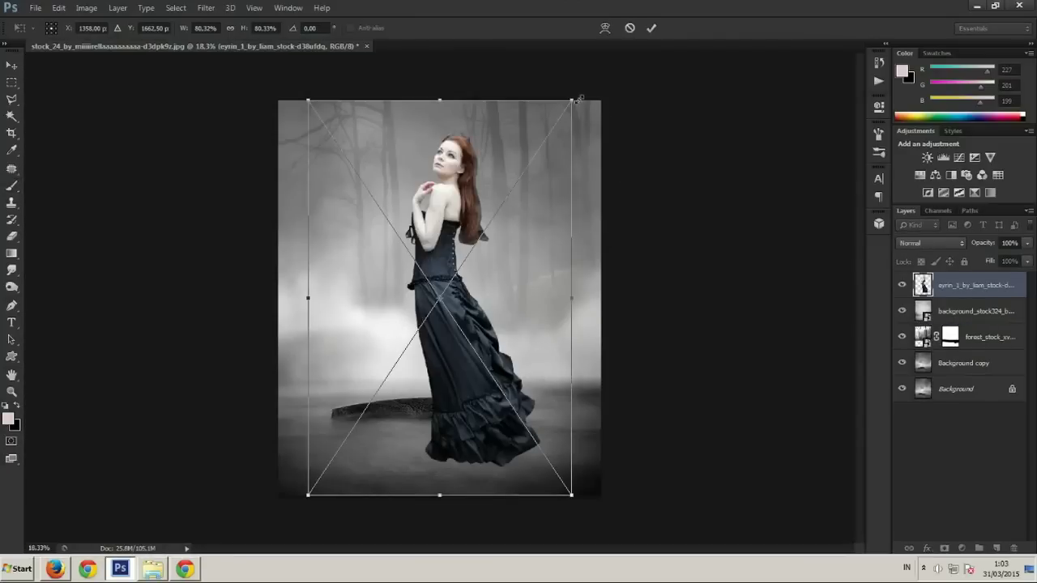
Scale the woman down, flip her horizontally and set her standing on the rock
{"action": "left_click_drag", "start_coordinate": [579, 98], "coordinate": [467, 257]}
{"action": "left_click_drag", "start_coordinate": [404, 326], "coordinate": [439, 246]}
{"action": "right_click", "coordinate": [439, 245]}
{"action": "left_click", "coordinate": [461, 387]}
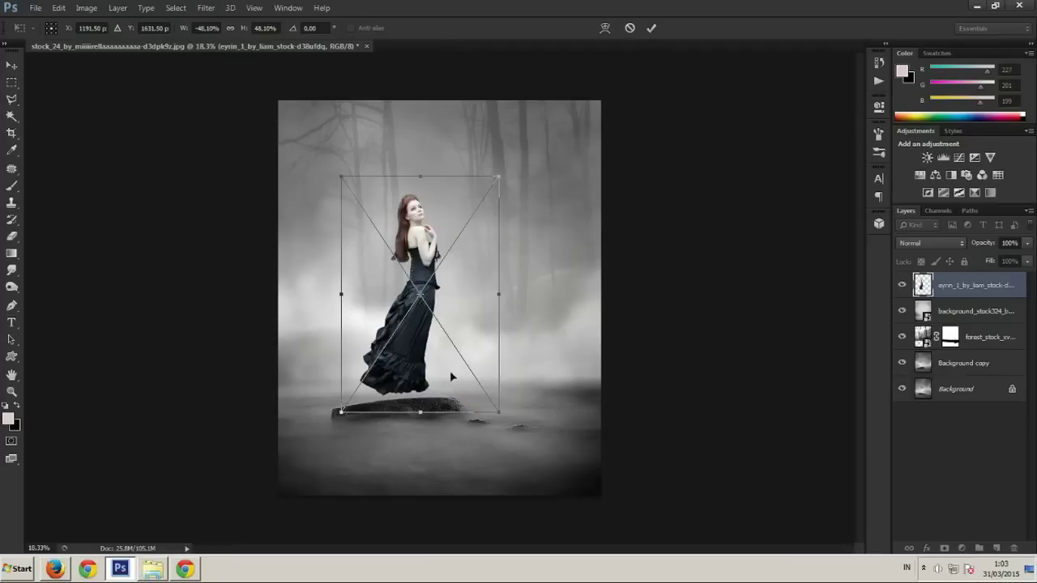
{"action": "left_click_drag", "start_coordinate": [443, 312], "coordinate": [453, 326]}
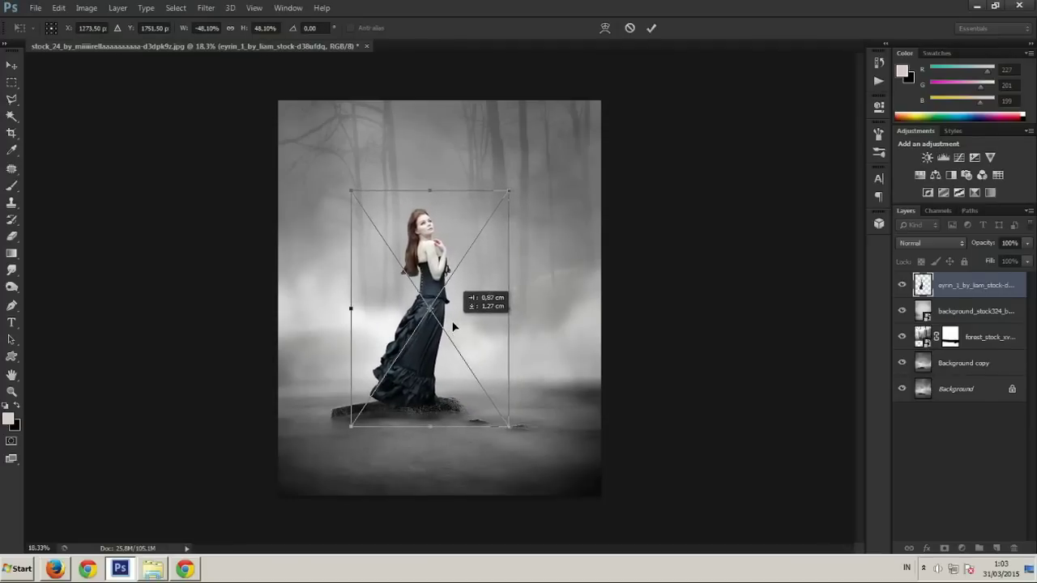
{"action": "left_click_drag", "start_coordinate": [509, 191], "coordinate": [540, 164]}
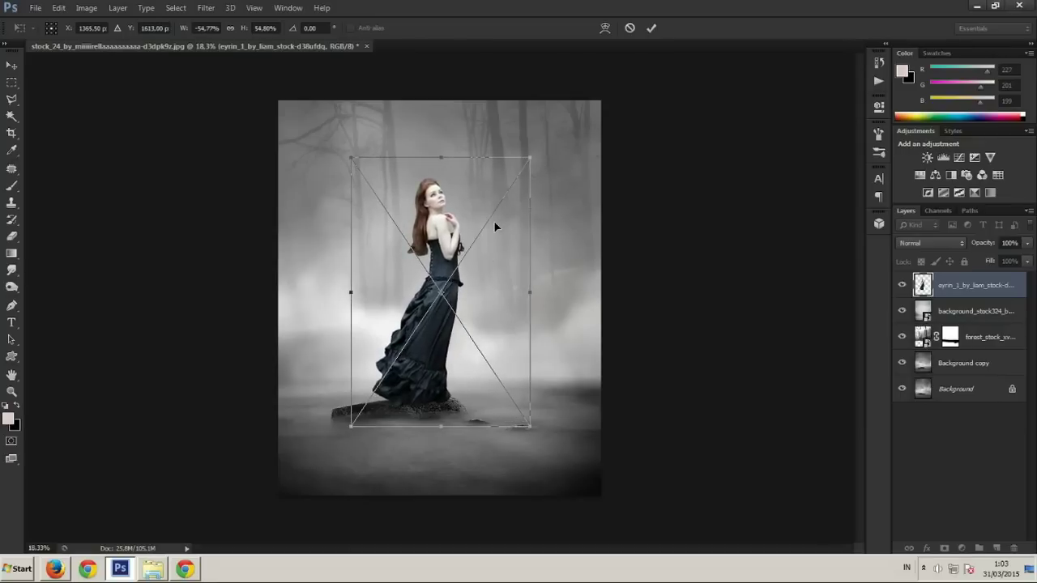
{"action": "left_click_drag", "start_coordinate": [492, 221], "coordinate": [484, 222]}
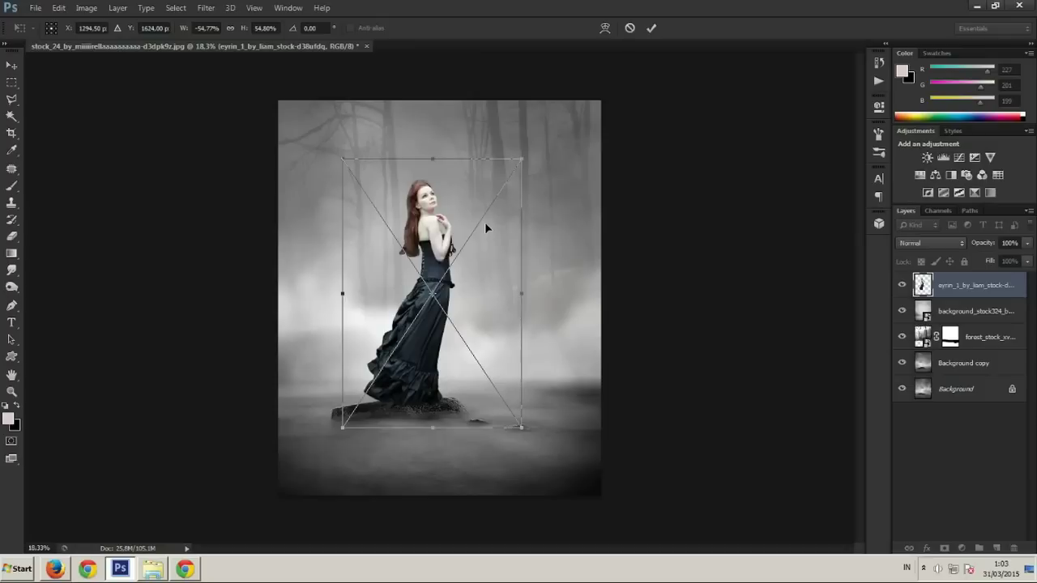
{"action": "key", "text": "Return"}
Crop the image's left edge in slightly to tighten the frame
{"action": "key", "text": "b"}
{"action": "scroll", "coordinate": [478, 244], "scroll_direction": "down", "scroll_amount": 2}
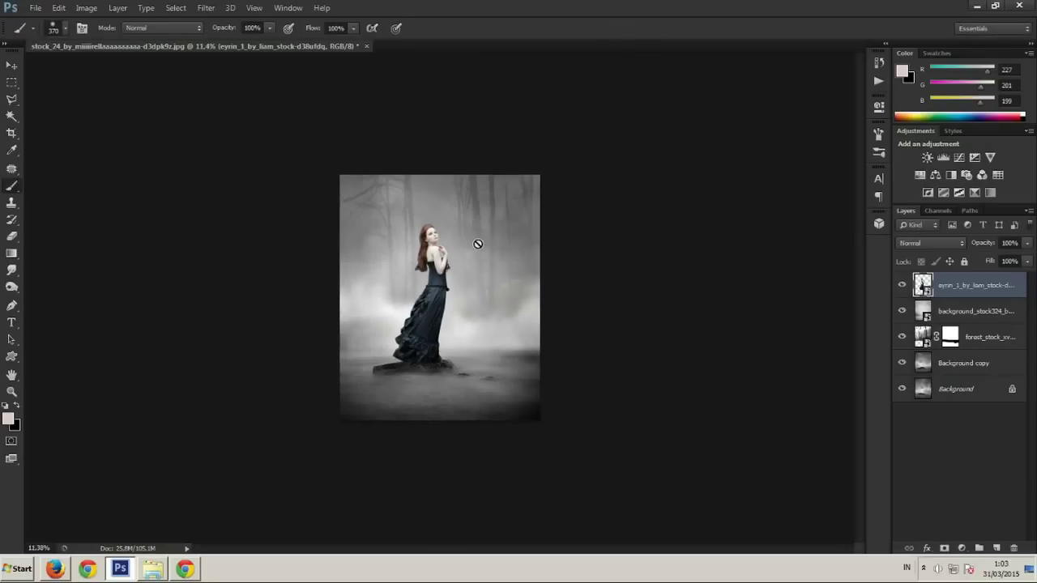
{"action": "left_click", "coordinate": [12, 133]}
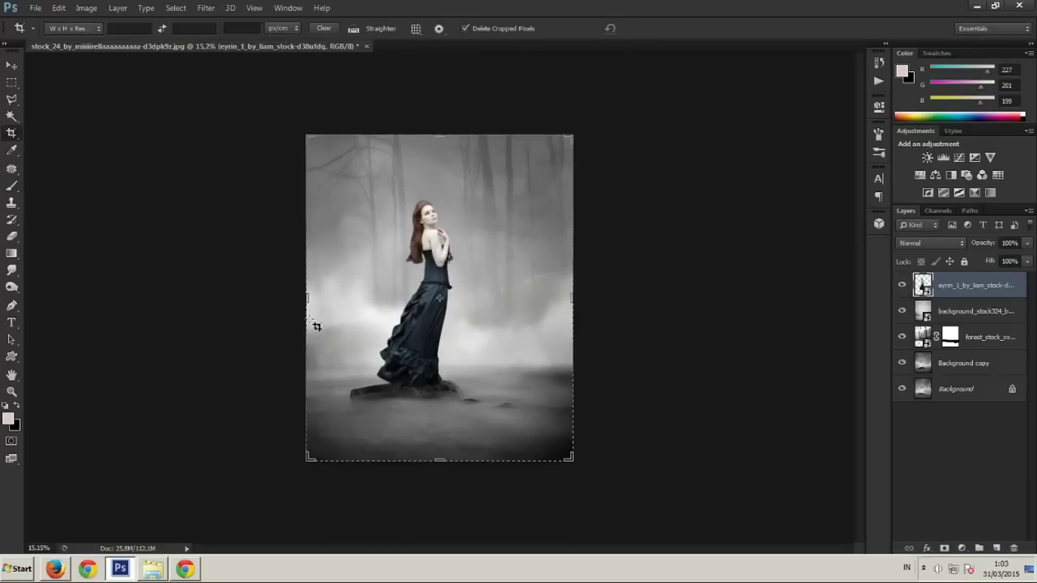
{"action": "left_click_drag", "start_coordinate": [308, 298], "coordinate": [318, 298]}
{"action": "key", "text": "Return"}
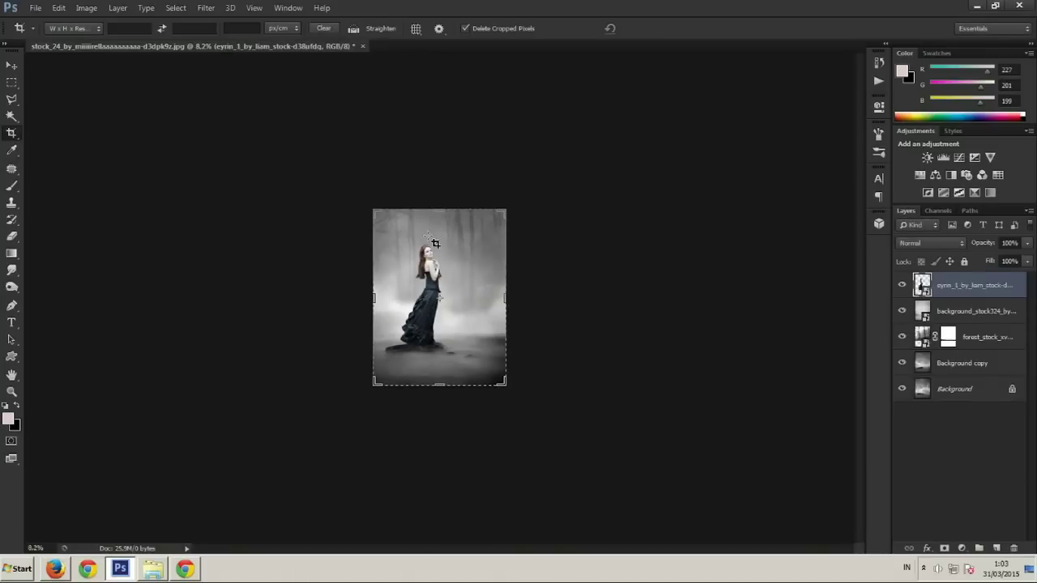
Zoom in on the woman's shoulder and choose the Spot Healing Brush
{"action": "scroll", "coordinate": [435, 243], "scroll_direction": "up", "scroll_amount": 2}
{"action": "scroll", "coordinate": [431, 251], "scroll_direction": "up", "scroll_amount": 1}
{"action": "scroll", "coordinate": [426, 259], "scroll_direction": "up", "scroll_amount": 2}
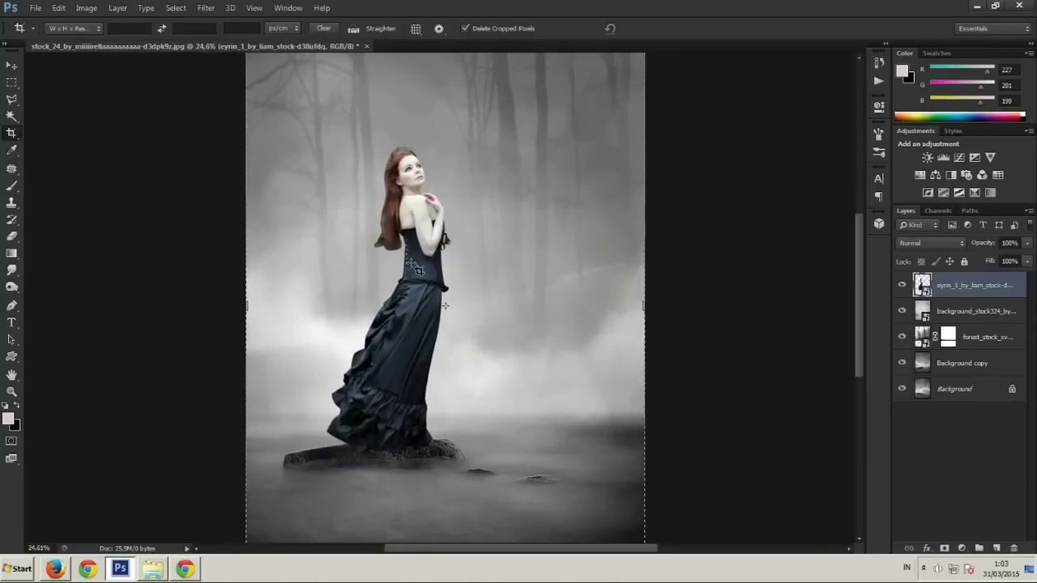
{"action": "scroll", "coordinate": [414, 243], "scroll_direction": "up", "scroll_amount": 3}
{"action": "scroll", "coordinate": [417, 187], "scroll_direction": "up", "scroll_amount": 2}
{"action": "scroll", "coordinate": [437, 182], "scroll_direction": "up", "scroll_amount": 1}
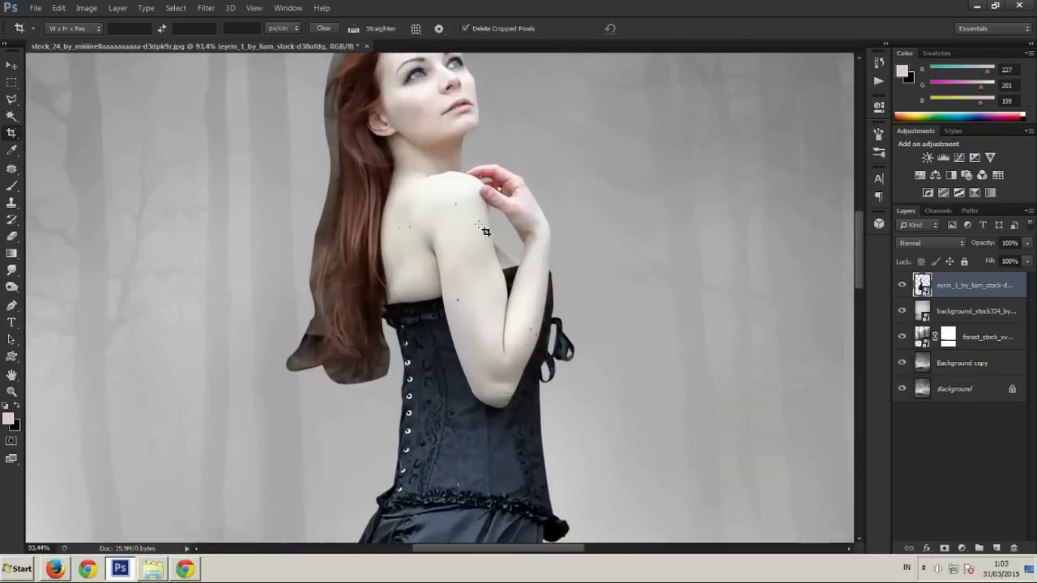
{"action": "left_click_drag", "start_coordinate": [408, 216], "coordinate": [365, 248]}
{"action": "right_click", "coordinate": [12, 168]}
{"action": "left_click", "coordinate": [77, 170]}
Rasterize the woman's layer and heal spots on her shoulder and upper arm
{"action": "scroll", "coordinate": [421, 246], "scroll_direction": "up", "scroll_amount": 1}
{"action": "left_click", "coordinate": [421, 246]}
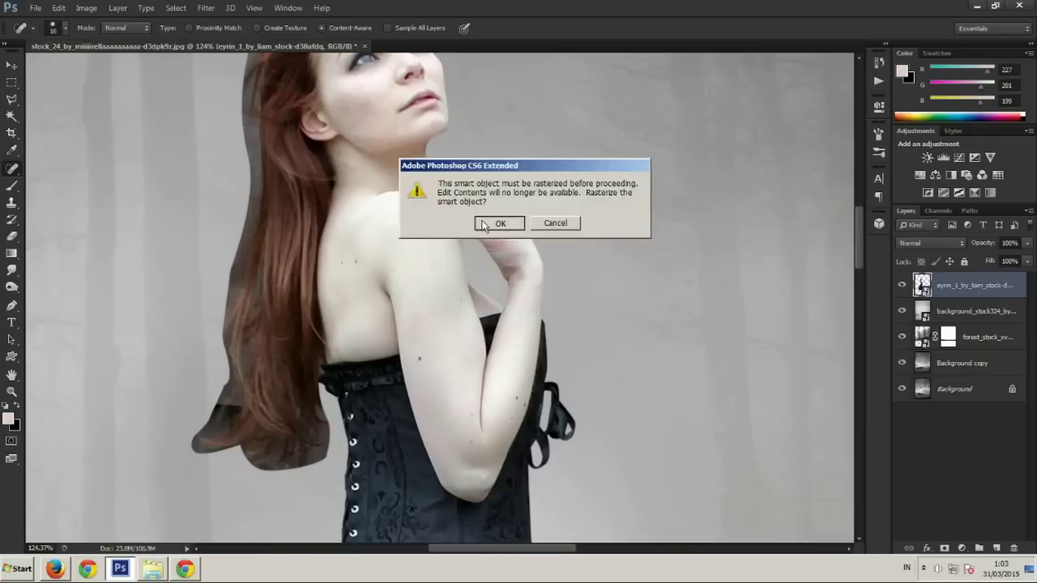
{"action": "left_click", "coordinate": [493, 223]}
{"action": "left_click", "coordinate": [417, 233]}
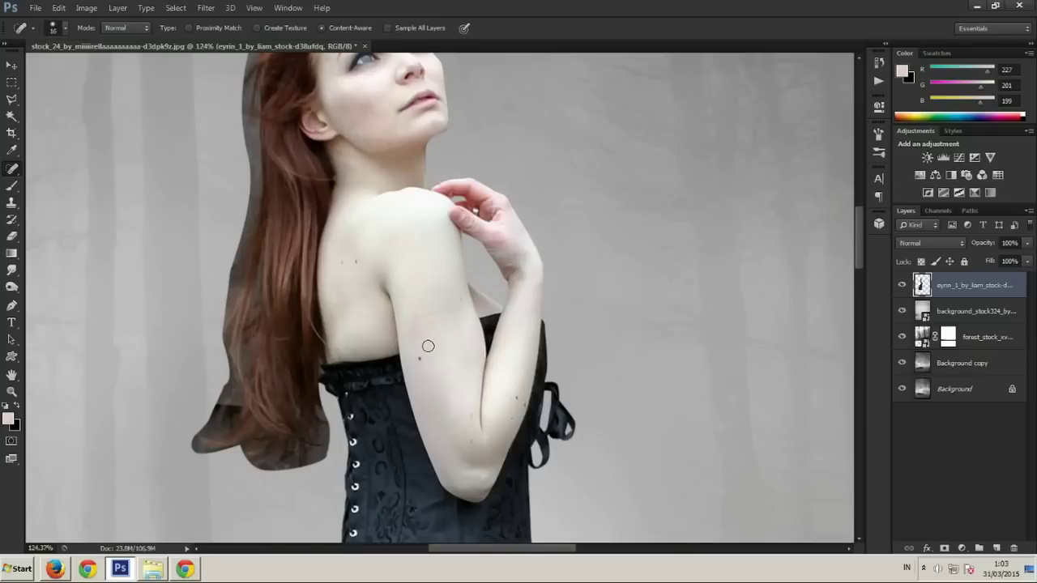
{"action": "left_click_drag", "start_coordinate": [407, 310], "coordinate": [415, 339]}
{"action": "left_click", "coordinate": [357, 264]}
{"action": "scroll", "coordinate": [440, 340], "scroll_direction": "up", "scroll_amount": 2}
{"action": "scroll", "coordinate": [421, 276], "scroll_direction": "up", "scroll_amount": 2}
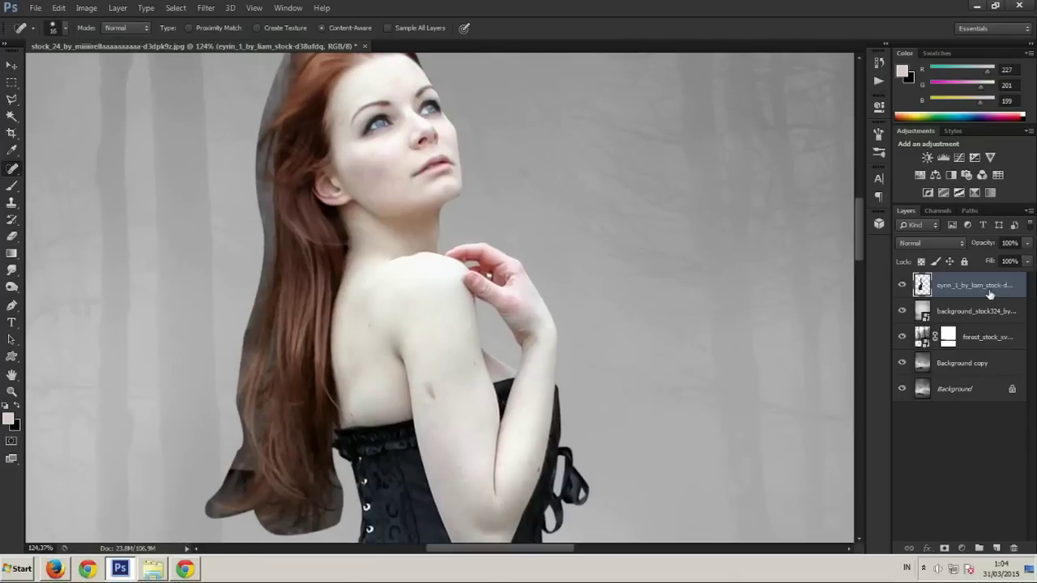
Duplicate the eyrin_1 layer and hide the original copy beneath it
{"action": "left_click_drag", "start_coordinate": [989, 294], "coordinate": [996, 549]}
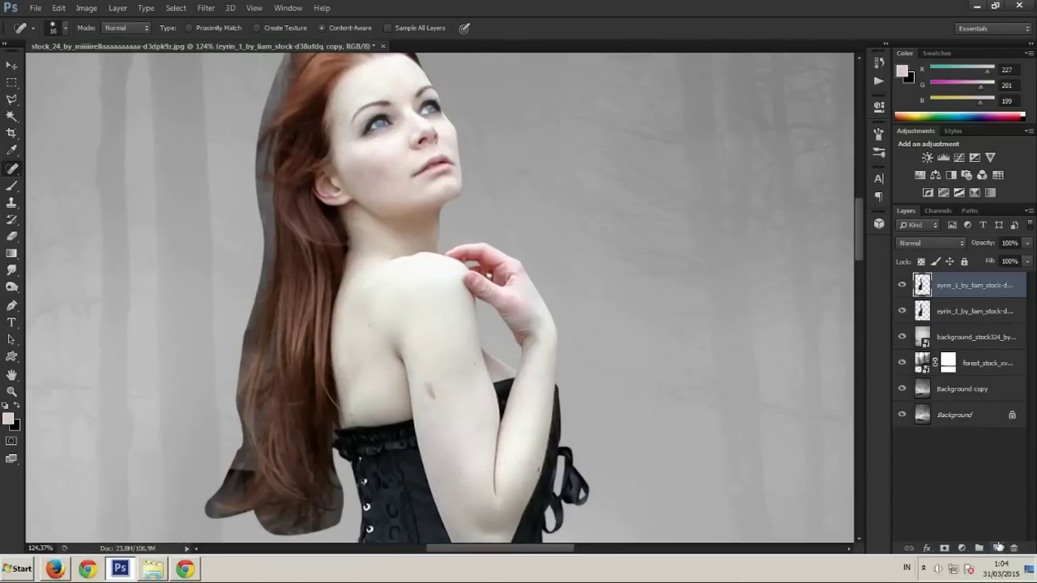
{"action": "scroll", "coordinate": [378, 152], "scroll_direction": "down", "scroll_amount": 3}
{"action": "scroll", "coordinate": [407, 232], "scroll_direction": "up", "scroll_amount": 5}
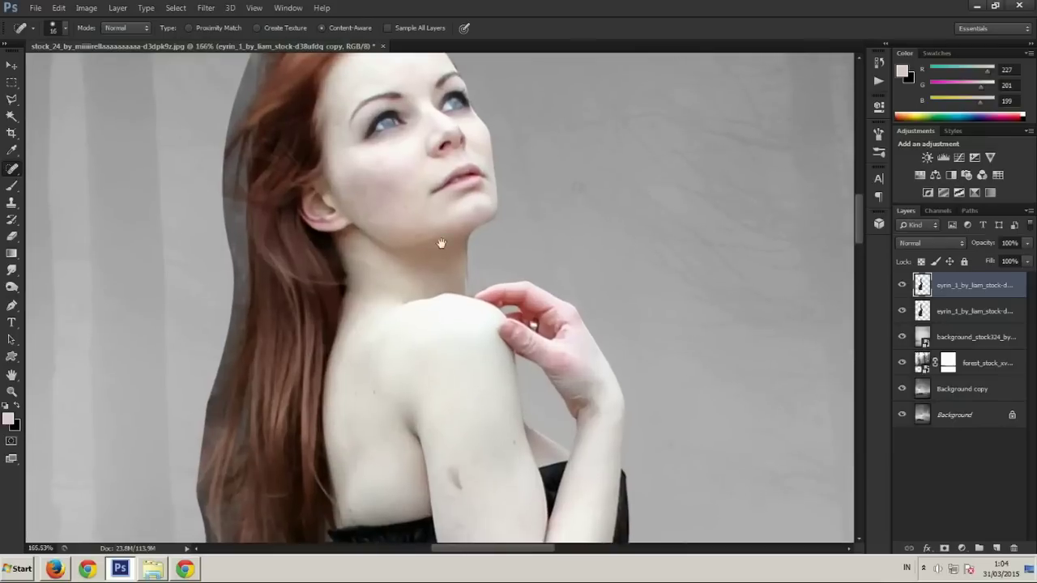
{"action": "left_click", "coordinate": [902, 286]}
{"action": "left_click", "coordinate": [901, 286]}
{"action": "scroll", "coordinate": [552, 258], "scroll_direction": "down", "scroll_amount": 3}
{"action": "scroll", "coordinate": [433, 352], "scroll_direction": "up", "scroll_amount": 3}
{"action": "left_click_drag", "start_coordinate": [433, 351], "coordinate": [432, 212]}
{"action": "left_click", "coordinate": [905, 313]}
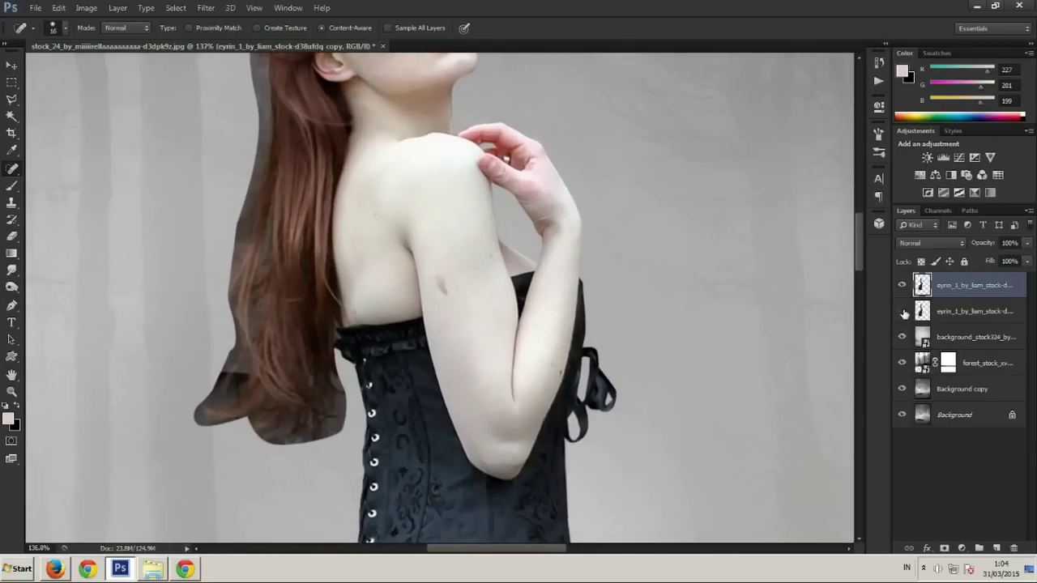
Heal the remaining arm marks and a jaw blemish on the duplicate layer
{"action": "scroll", "coordinate": [463, 317], "scroll_direction": "up", "scroll_amount": 2}
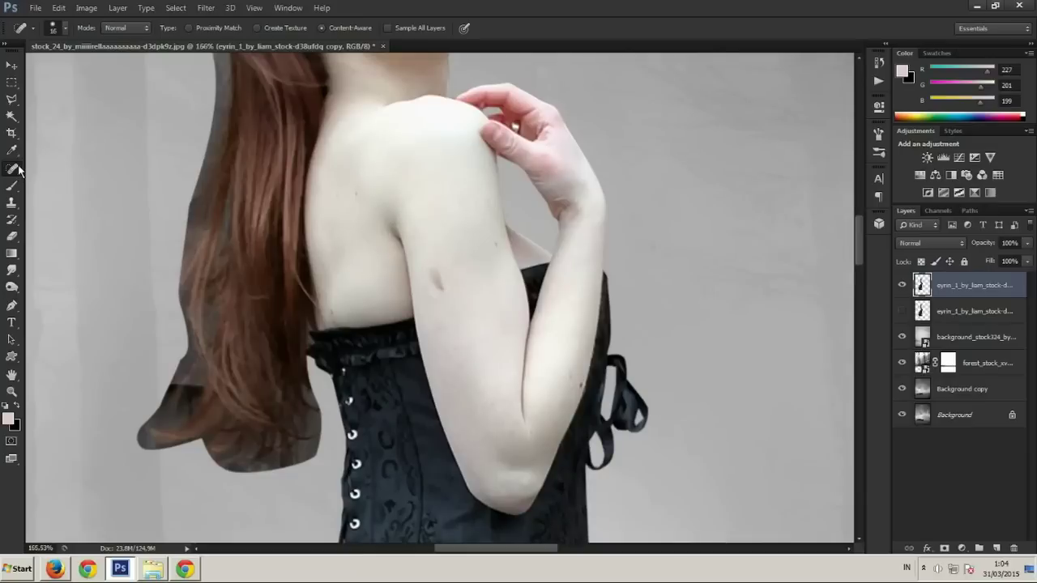
{"action": "left_click_drag", "start_coordinate": [434, 269], "coordinate": [436, 294]}
{"action": "left_click", "coordinate": [436, 290]}
{"action": "left_click", "coordinate": [494, 245]}
{"action": "scroll", "coordinate": [422, 304], "scroll_direction": "down", "scroll_amount": 7}
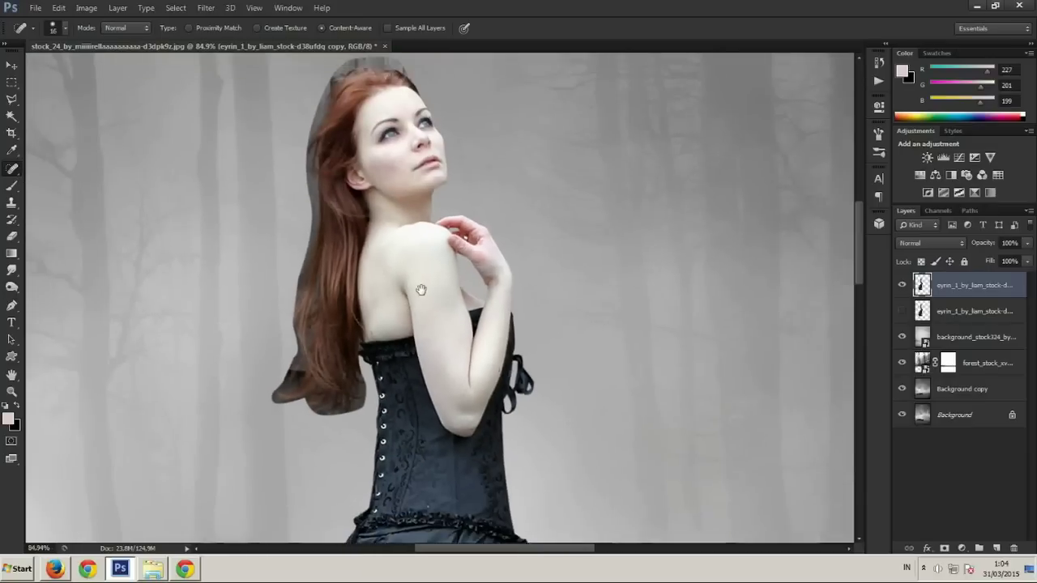
{"action": "scroll", "coordinate": [422, 304], "scroll_direction": "up", "scroll_amount": 6}
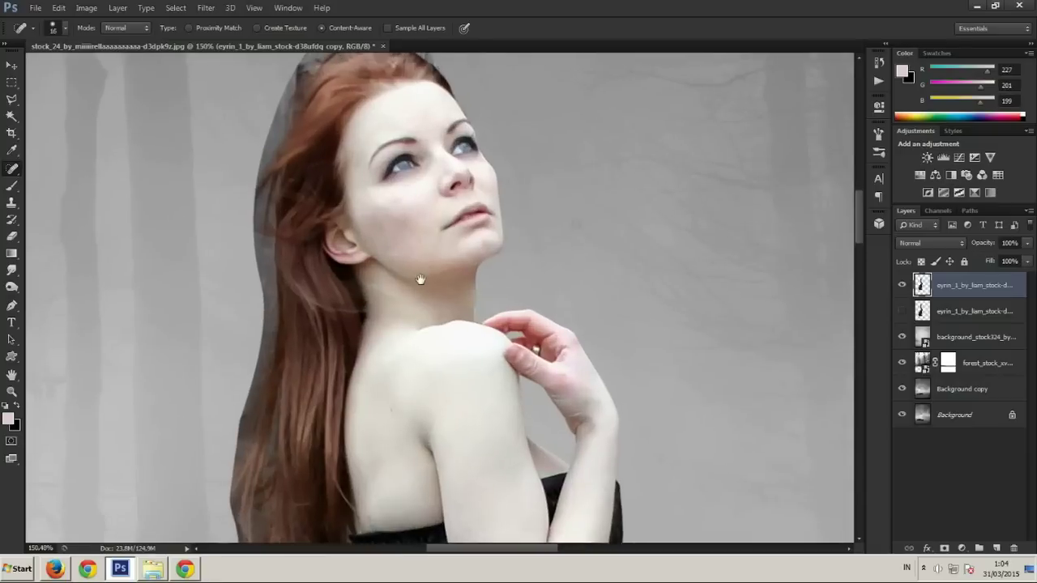
{"action": "scroll", "coordinate": [417, 278], "scroll_direction": "up", "scroll_amount": 1}
{"action": "scroll", "coordinate": [435, 313], "scroll_direction": "up", "scroll_amount": 3}
{"action": "left_click", "coordinate": [392, 270]}
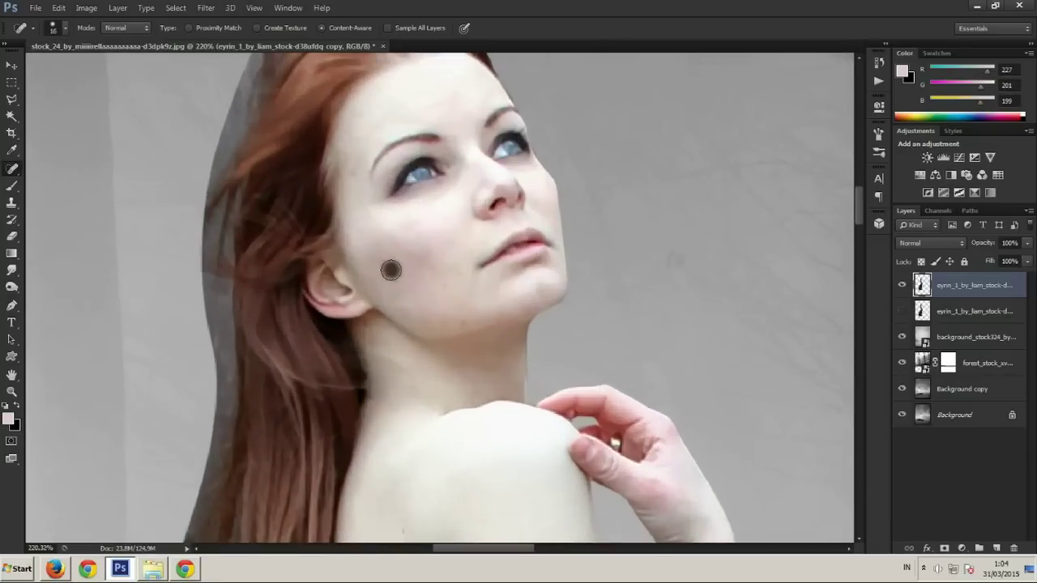
{"action": "scroll", "coordinate": [406, 300], "scroll_direction": "down", "scroll_amount": 1}
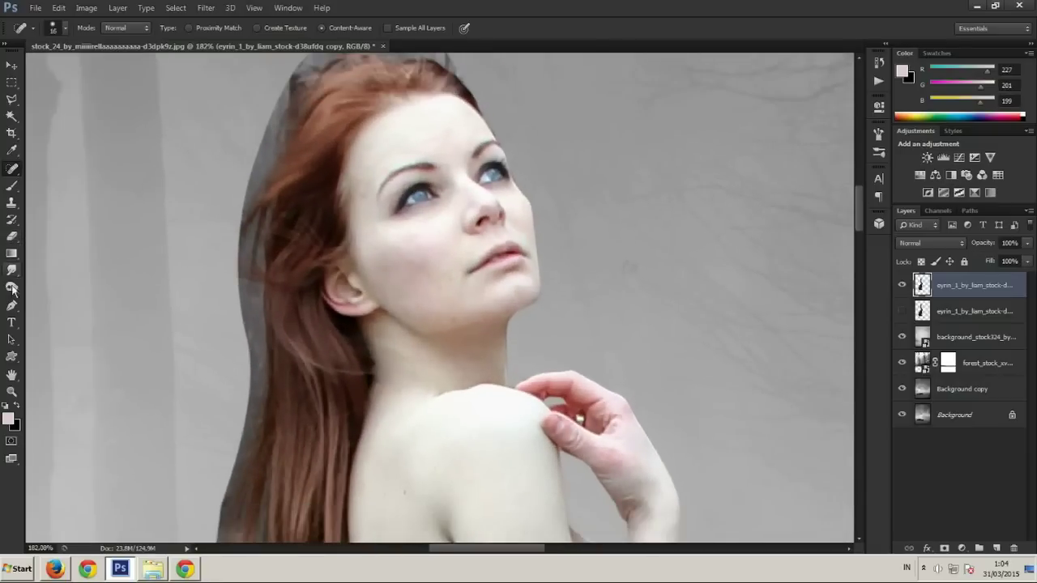
Set the Smudge tool to a 47 px brush at 68% strength
{"action": "left_click", "coordinate": [12, 270]}
{"action": "scroll", "coordinate": [358, 291], "scroll_direction": "down", "scroll_amount": 1}
{"action": "scroll", "coordinate": [481, 412], "scroll_direction": "down", "scroll_amount": 2}
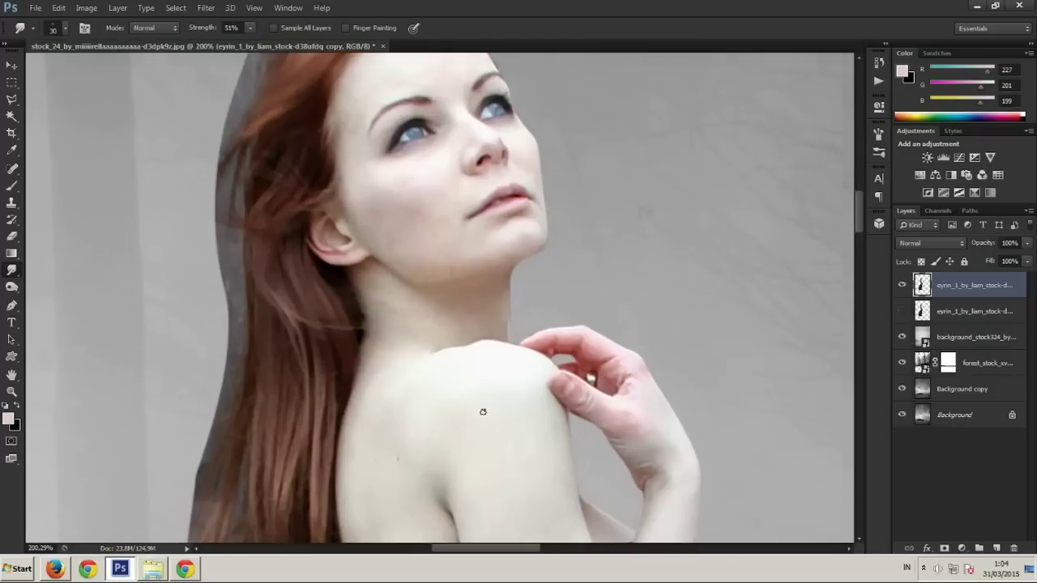
{"action": "scroll", "coordinate": [470, 367], "scroll_direction": "down", "scroll_amount": 1}
{"action": "scroll", "coordinate": [485, 344], "scroll_direction": "down", "scroll_amount": 1}
{"action": "right_click", "coordinate": [485, 344]}
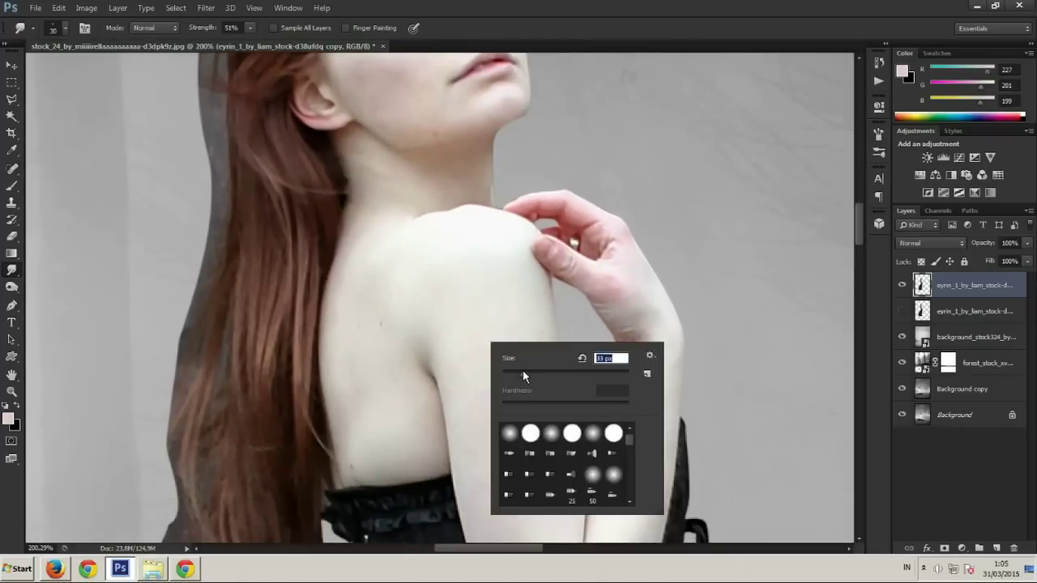
{"action": "left_click", "coordinate": [251, 29]}
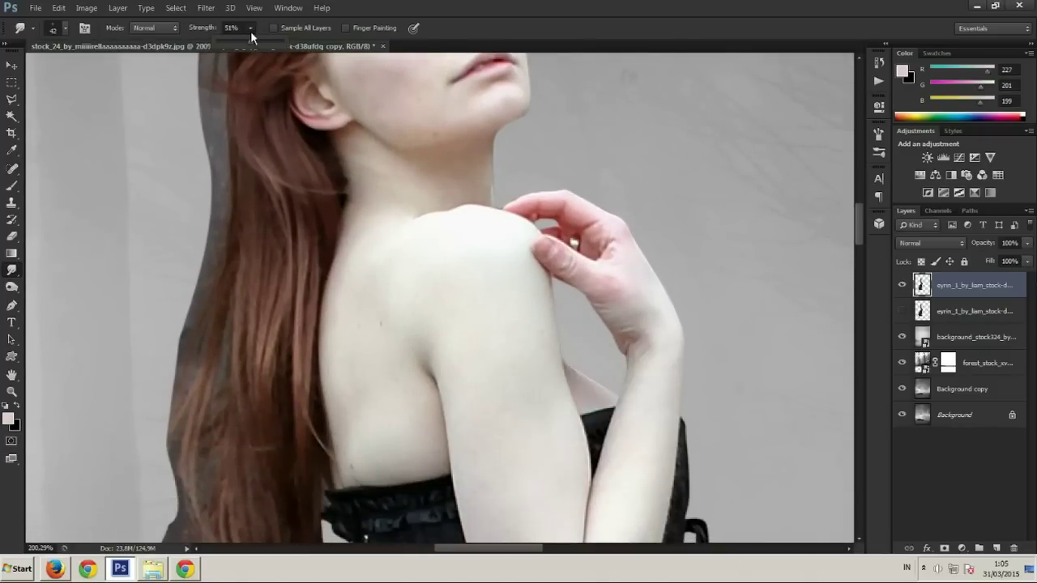
{"action": "left_click_drag", "start_coordinate": [261, 46], "coordinate": [262, 46]}
{"action": "right_click", "coordinate": [509, 343]}
{"action": "left_click_drag", "start_coordinate": [534, 354], "coordinate": [556, 354]}
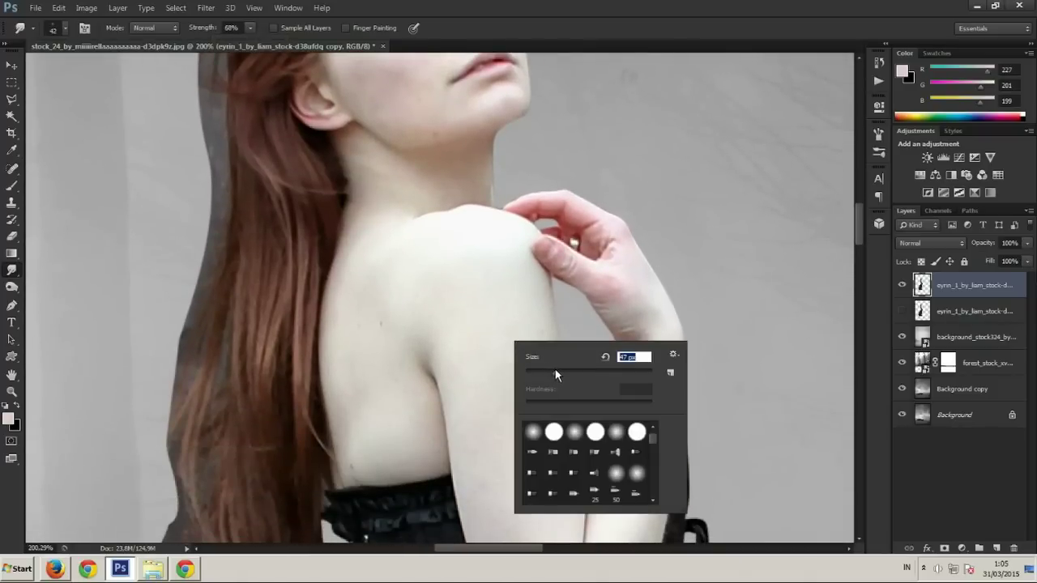
{"action": "key", "text": "Return"}
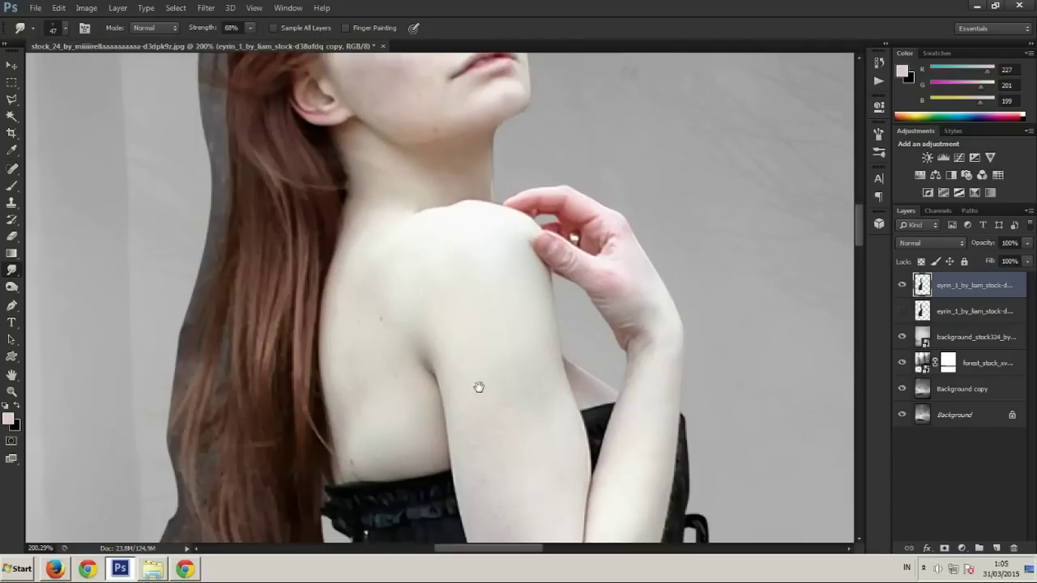
Smudge the woman's neck to even out its shading, zooming to check
{"action": "scroll", "coordinate": [444, 263], "scroll_direction": "down", "scroll_amount": 3}
{"action": "scroll", "coordinate": [499, 451], "scroll_direction": "down", "scroll_amount": 2}
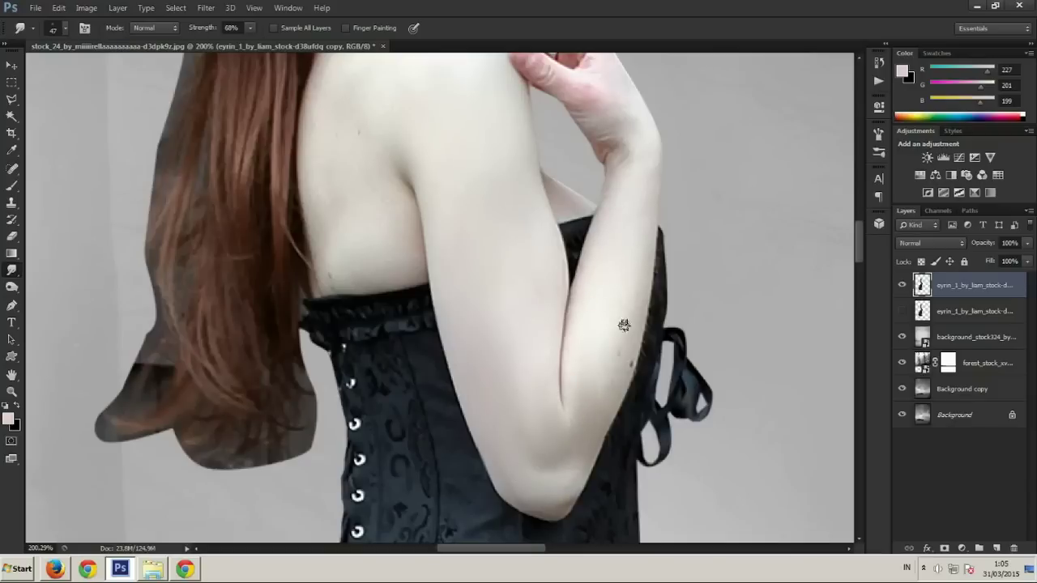
{"action": "scroll", "coordinate": [648, 324], "scroll_direction": "down", "scroll_amount": 5}
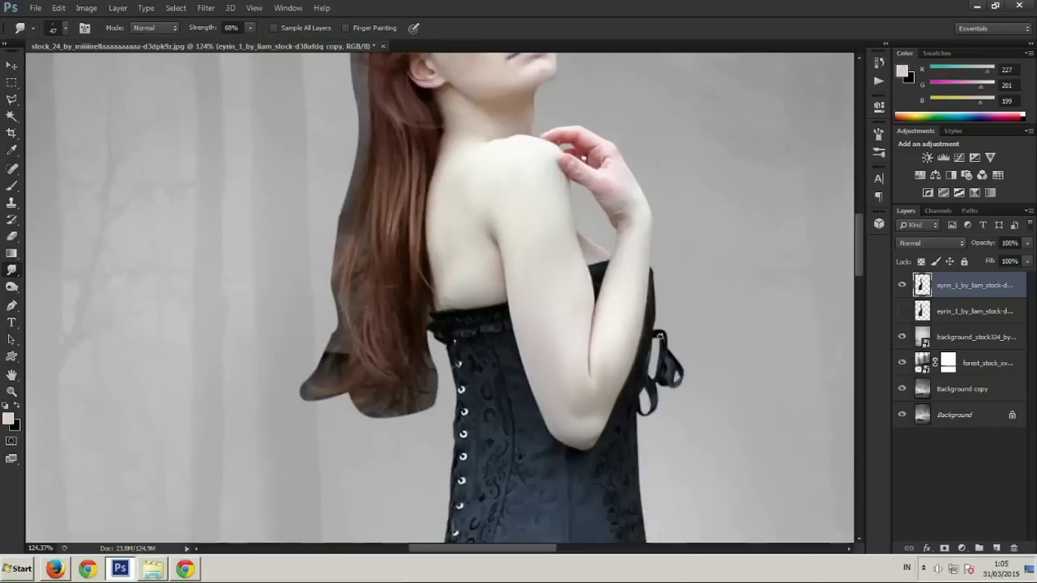
{"action": "scroll", "coordinate": [661, 335], "scroll_direction": "up", "scroll_amount": 3}
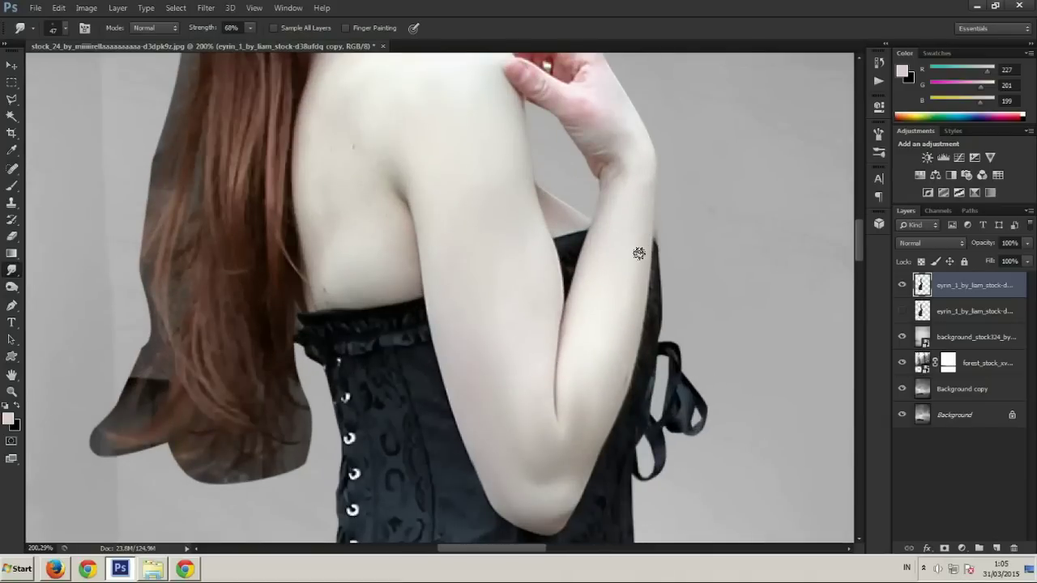
{"action": "scroll", "coordinate": [527, 227], "scroll_direction": "up", "scroll_amount": 2}
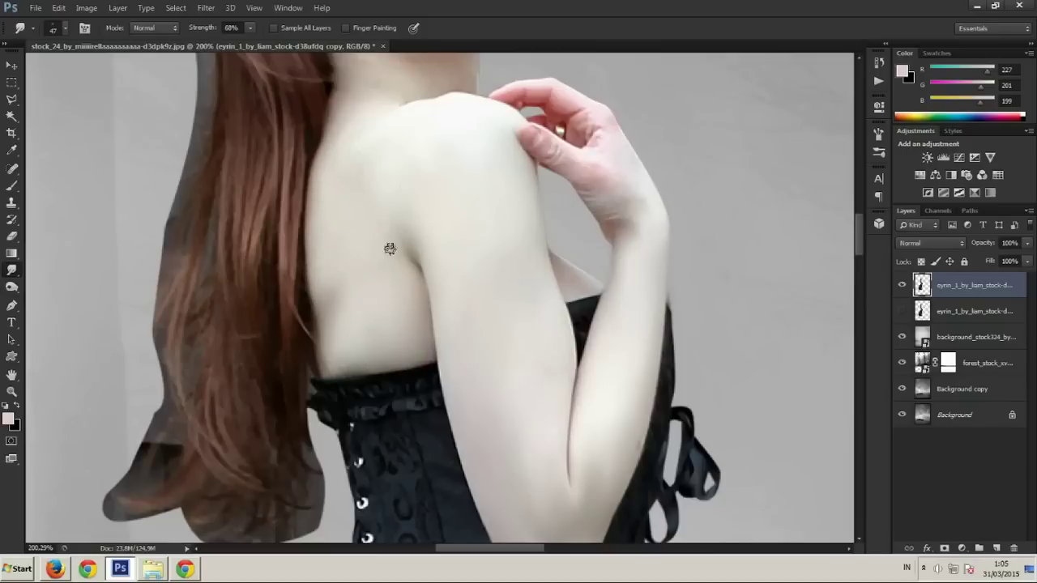
{"action": "scroll", "coordinate": [387, 227], "scroll_direction": "down", "scroll_amount": 5}
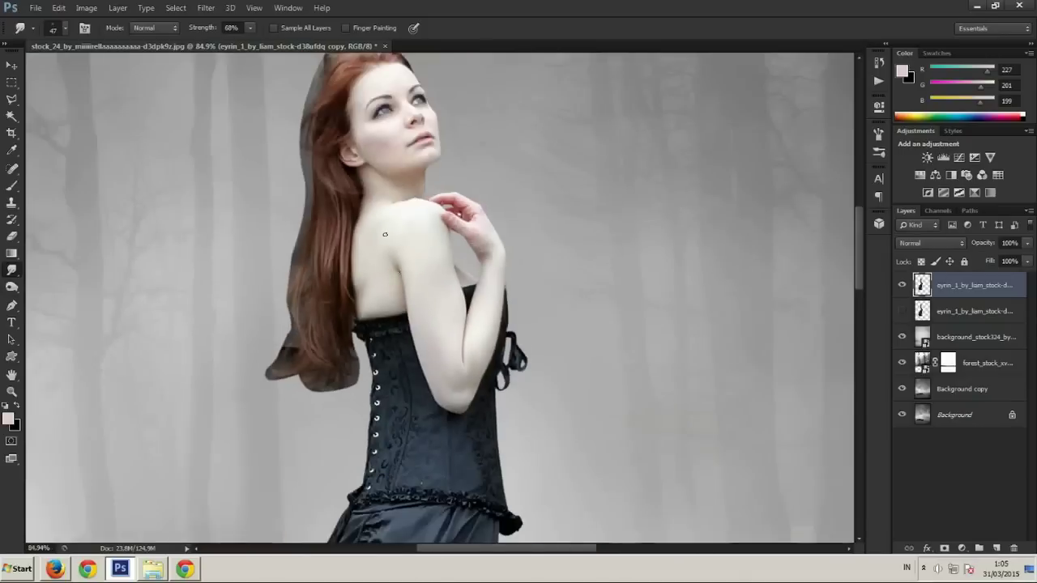
{"action": "scroll", "coordinate": [384, 235], "scroll_direction": "down", "scroll_amount": 2}
{"action": "scroll", "coordinate": [337, 235], "scroll_direction": "up", "scroll_amount": 4}
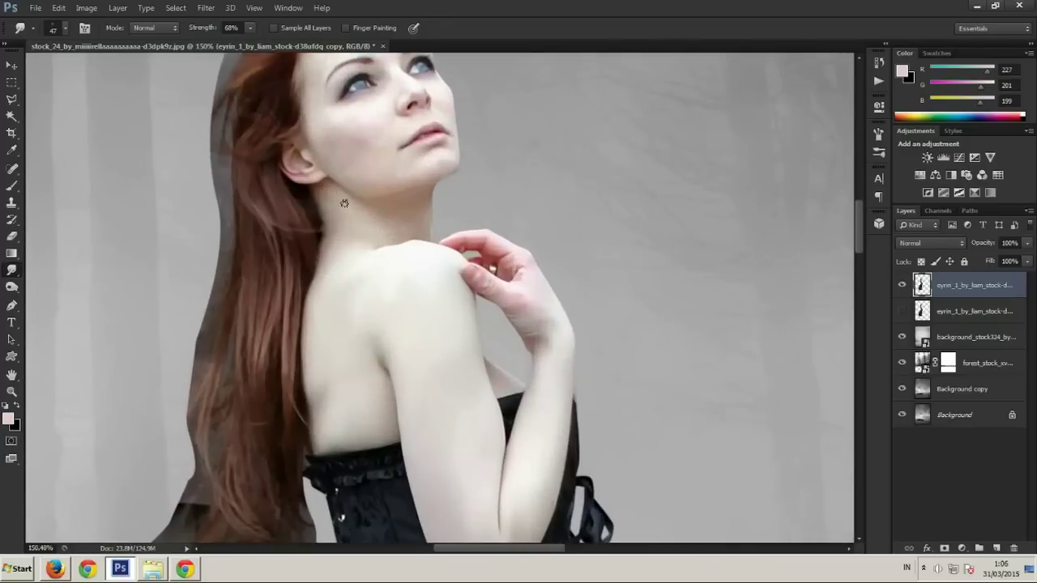
{"action": "left_click_drag", "start_coordinate": [362, 205], "coordinate": [416, 196]}
{"action": "scroll", "coordinate": [375, 237], "scroll_direction": "down", "scroll_amount": 3}
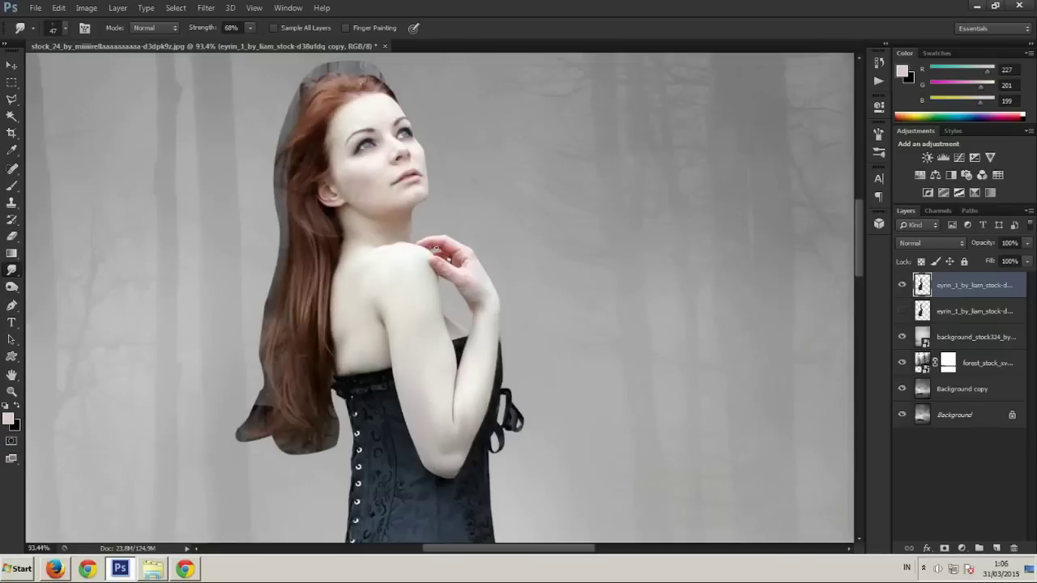
{"action": "scroll", "coordinate": [376, 257], "scroll_direction": "up", "scroll_amount": 4}
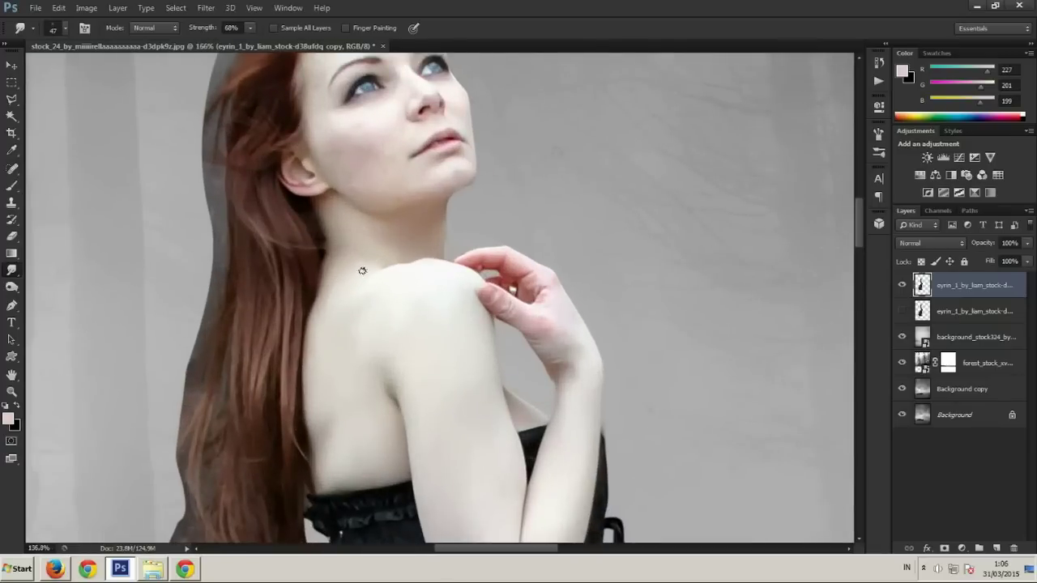
{"action": "scroll", "coordinate": [372, 264], "scroll_direction": "down", "scroll_amount": 3}
{"action": "scroll", "coordinate": [454, 243], "scroll_direction": "down", "scroll_amount": 2}
{"action": "scroll", "coordinate": [466, 241], "scroll_direction": "down", "scroll_amount": 2}
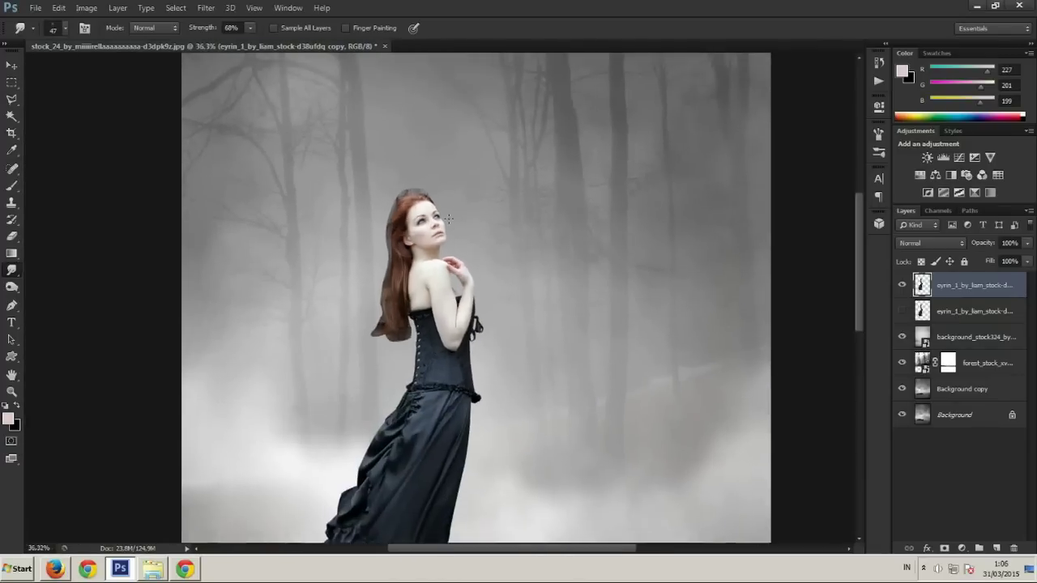
{"action": "scroll", "coordinate": [448, 218], "scroll_direction": "up", "scroll_amount": 3}
{"action": "scroll", "coordinate": [412, 290], "scroll_direction": "up", "scroll_amount": 2}
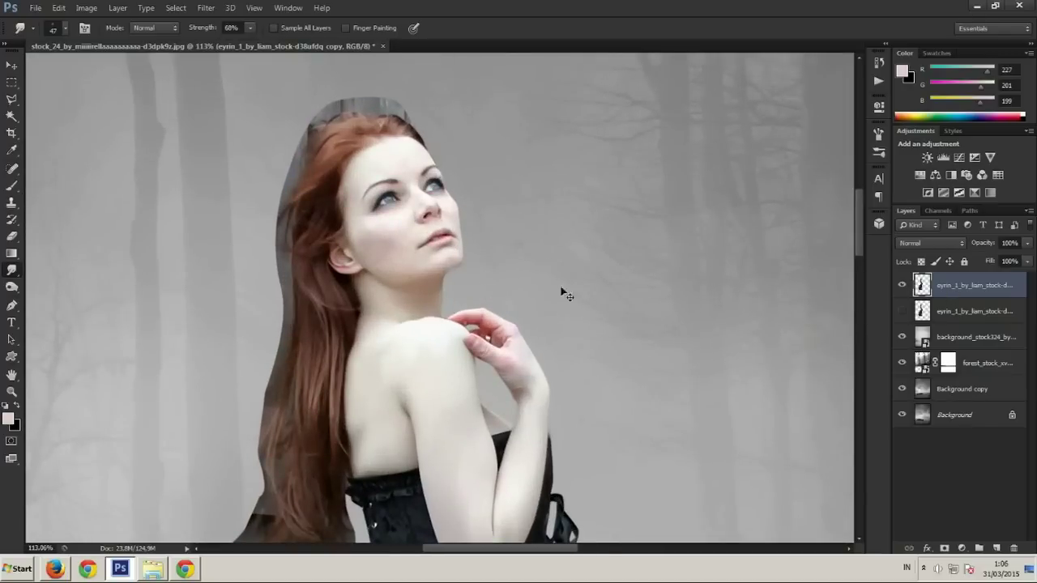
{"action": "key", "text": "ctrl+m"}
Apply a Curves adjustment with points 153→139 and 82→79 to darken the midtones
{"action": "left_click_drag", "start_coordinate": [757, 342], "coordinate": [765, 347]}
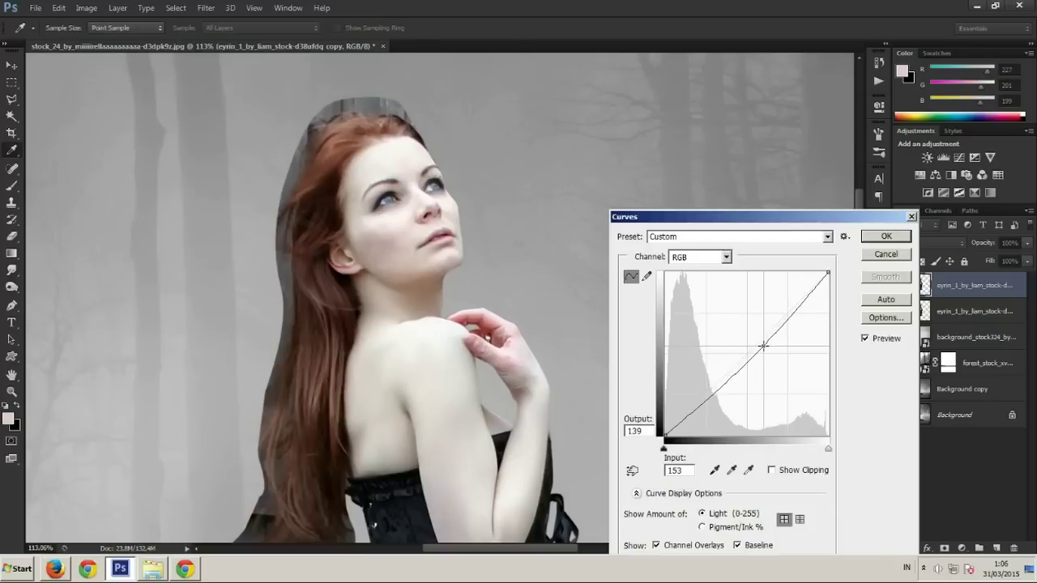
{"action": "left_click", "coordinate": [719, 384]}
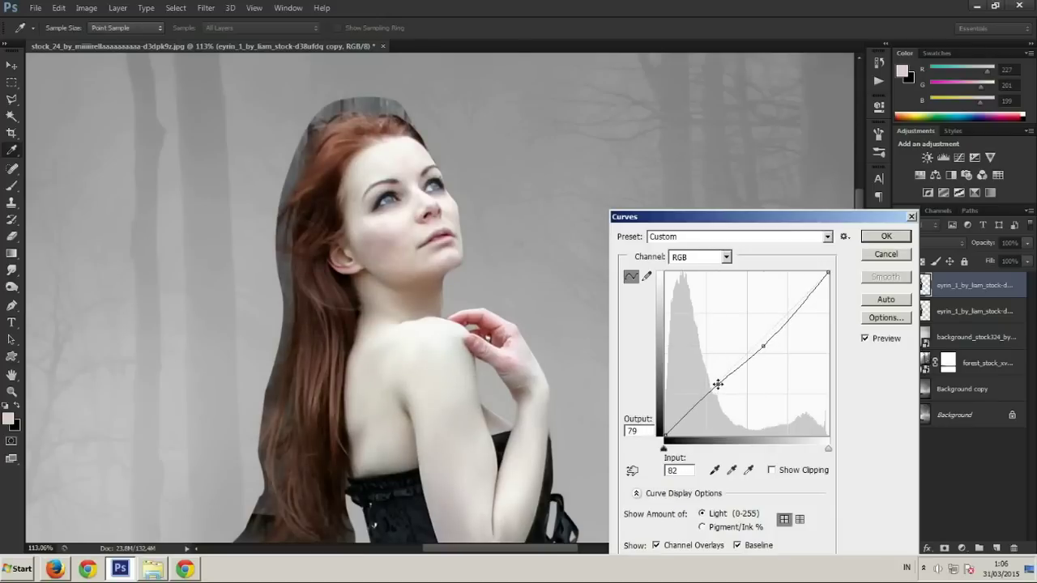
{"action": "key", "text": "Return"}
{"action": "key", "text": "r"}
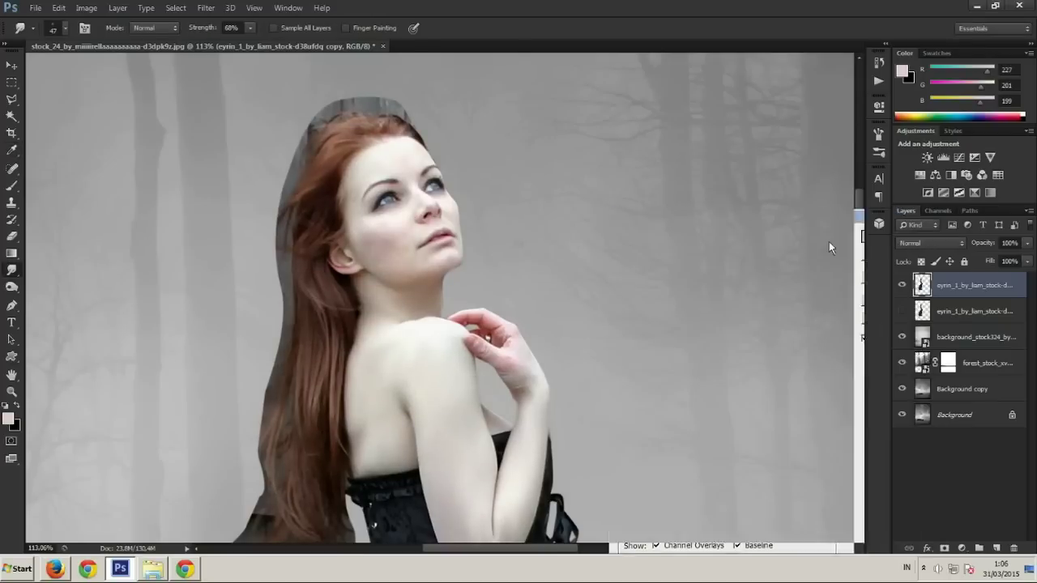
{"action": "scroll", "coordinate": [368, 268], "scroll_direction": "down", "scroll_amount": 4}
Smudge the woman's cheek with a 30 px brush at 68% strength
{"action": "scroll", "coordinate": [368, 268], "scroll_direction": "up", "scroll_amount": 2}
{"action": "scroll", "coordinate": [369, 268], "scroll_direction": "up", "scroll_amount": 3}
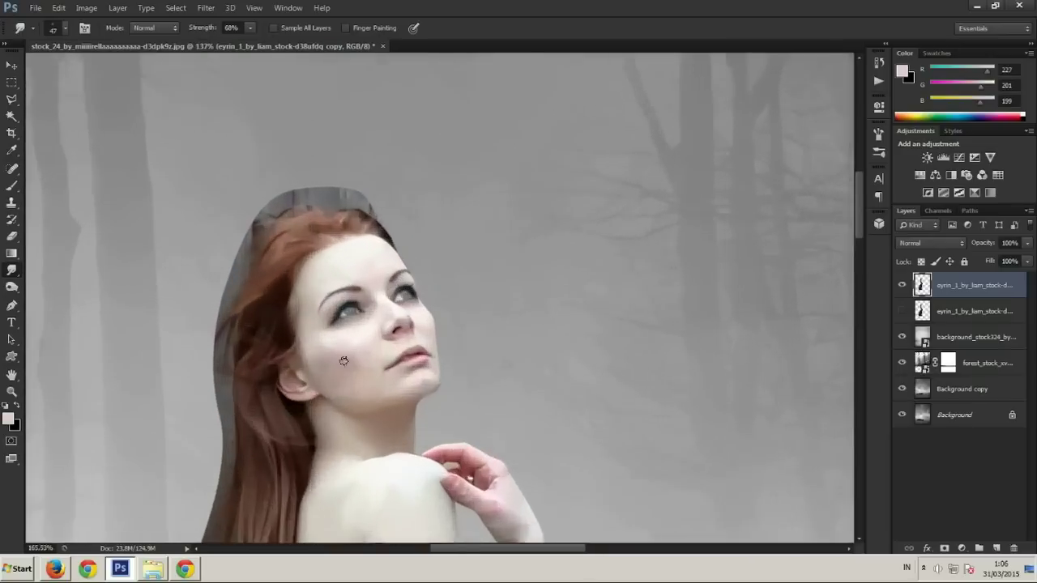
{"action": "scroll", "coordinate": [348, 356], "scroll_direction": "up", "scroll_amount": 2}
{"action": "left_click_drag", "start_coordinate": [371, 343], "coordinate": [382, 324]}
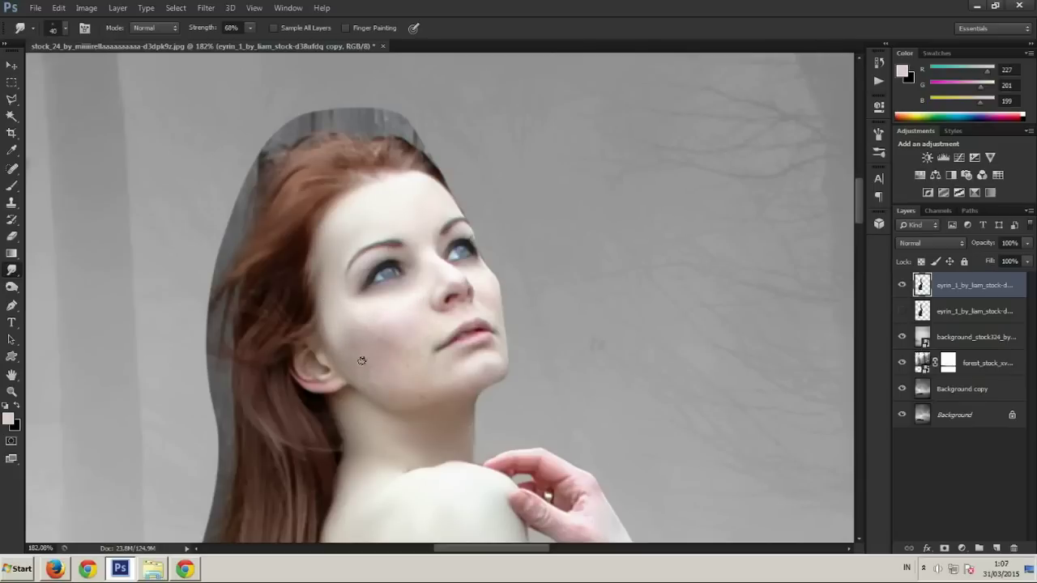
{"action": "mouse_move", "coordinate": [365, 332]}
{"action": "left_mouse_down"}
{"action": "mouse_move", "coordinate": [366, 341]}
{"action": "mouse_move", "coordinate": [388, 321]}
{"action": "left_mouse_up"}
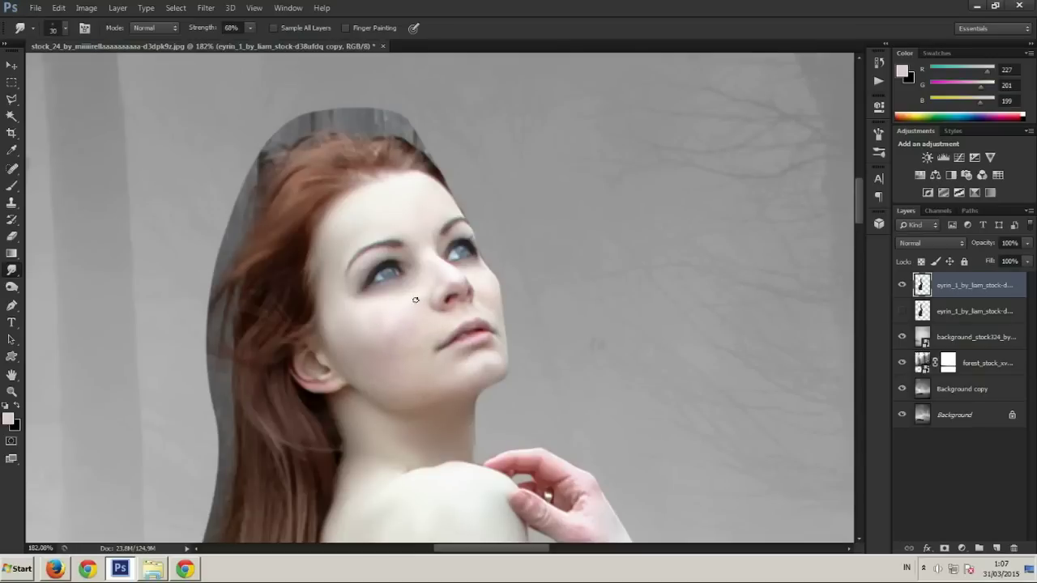
{"action": "scroll", "coordinate": [391, 353], "scroll_direction": "up", "scroll_amount": 2}
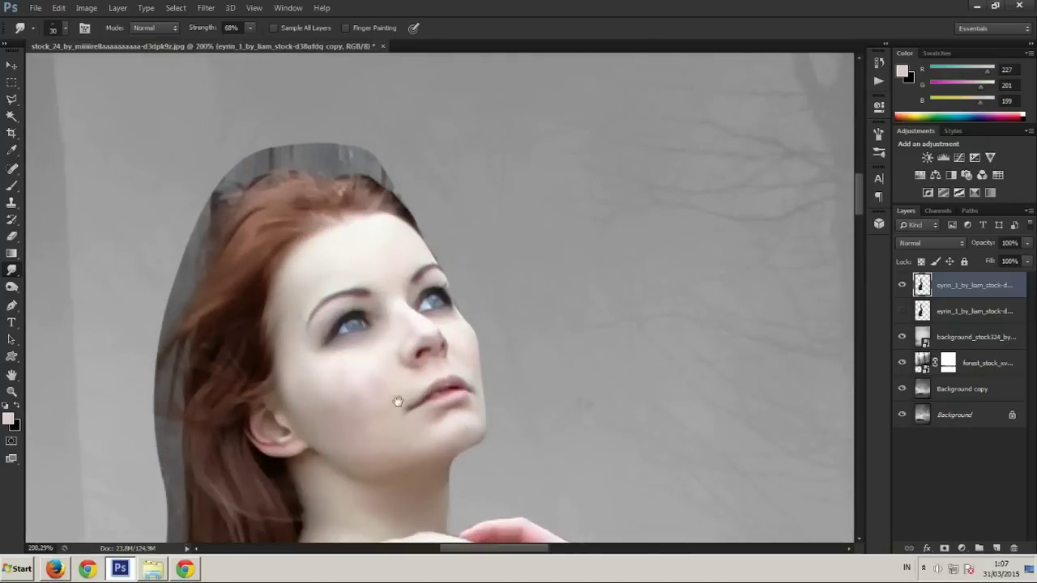
{"action": "scroll", "coordinate": [407, 389], "scroll_direction": "up", "scroll_amount": 2}
Switch to the Patch Tool and replace a rough cheek area with forehead skin
{"action": "right_click", "coordinate": [12, 168]}
{"action": "left_click", "coordinate": [65, 194]}
{"action": "mouse_move", "coordinate": [434, 333]}
{"action": "left_mouse_down"}
{"action": "mouse_move", "coordinate": [387, 357]}
{"action": "mouse_move", "coordinate": [414, 194]}
{"action": "left_mouse_up"}
{"action": "key", "text": "ctrl+d"}
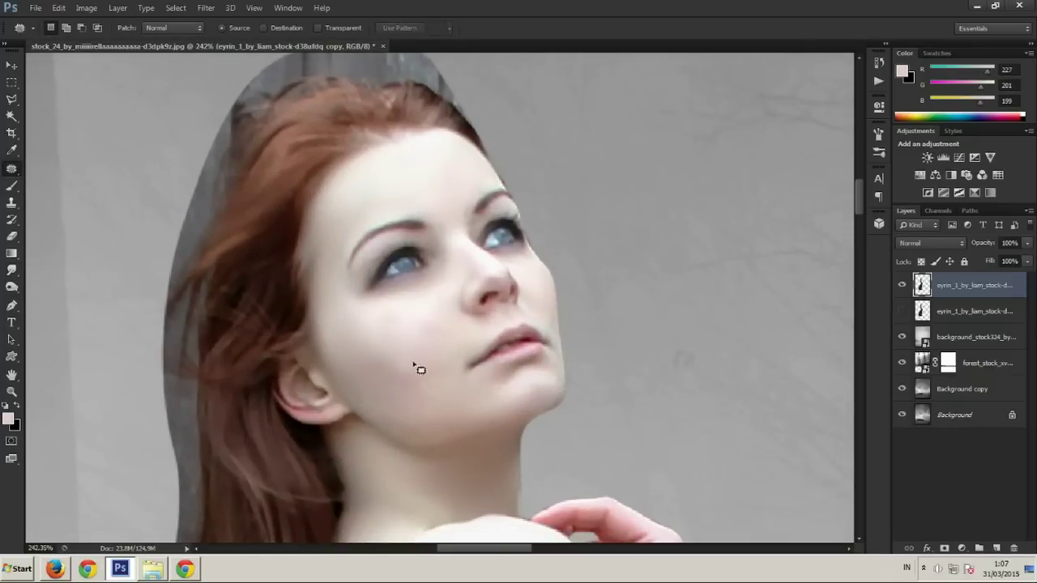
{"action": "mouse_move", "coordinate": [430, 397]}
{"action": "left_mouse_down"}
{"action": "mouse_move", "coordinate": [418, 360]}
{"action": "mouse_move", "coordinate": [415, 194]}
{"action": "left_mouse_up"}
{"action": "key", "text": "ctrl+d"}
Patch further cheek areas with clean skin from the forehead and above
{"action": "left_click_drag", "start_coordinate": [393, 399], "coordinate": [390, 348]}
{"action": "left_click_drag", "start_coordinate": [401, 375], "coordinate": [417, 194]}
{"action": "key", "text": "ctrl+d"}
{"action": "scroll", "coordinate": [411, 381], "scroll_direction": "down", "scroll_amount": 3}
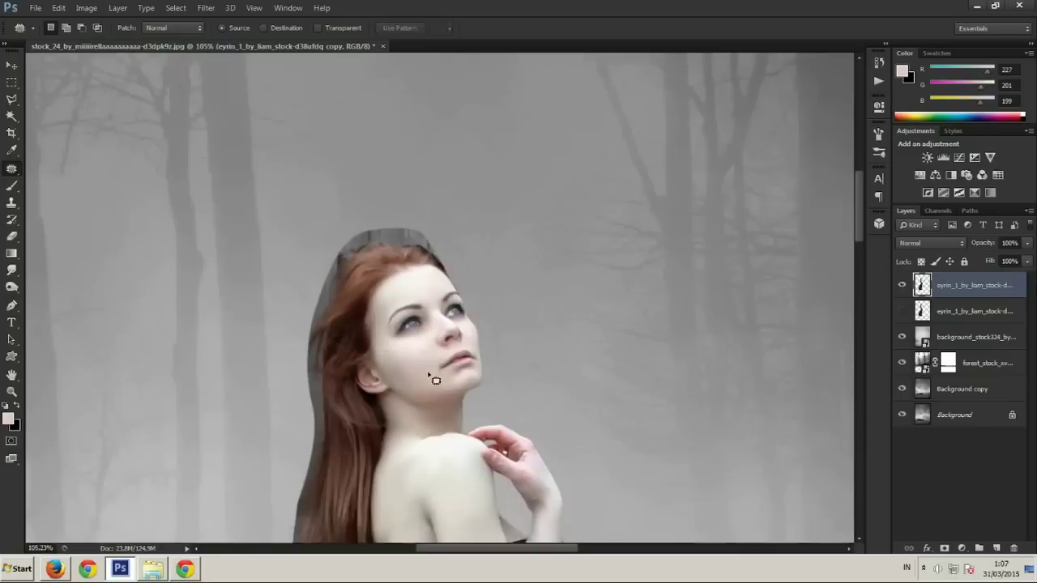
{"action": "left_click_drag", "start_coordinate": [382, 375], "coordinate": [395, 267]}
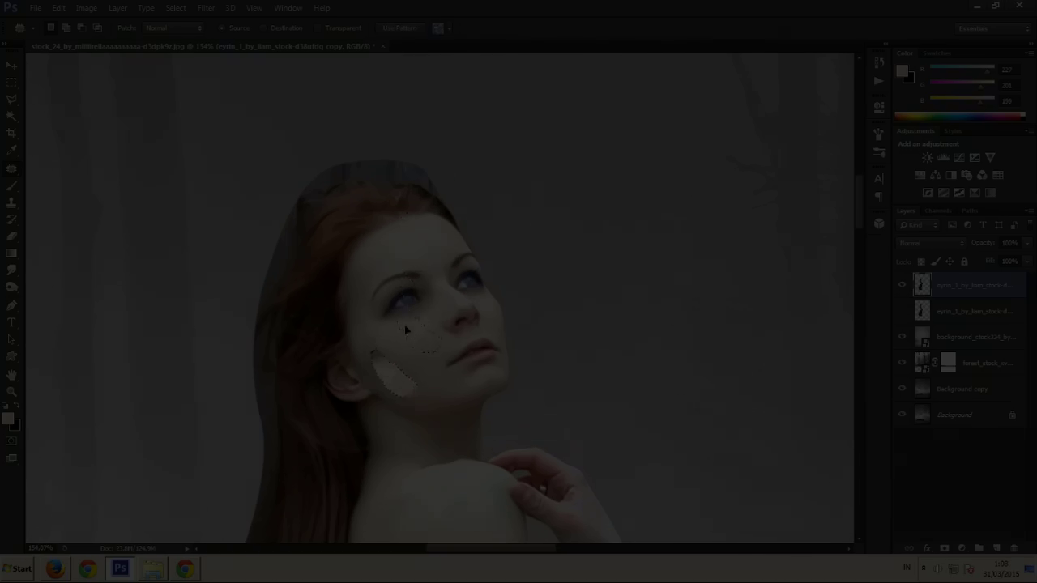
{"action": "scroll", "coordinate": [444, 386], "scroll_direction": "down", "scroll_amount": 4}
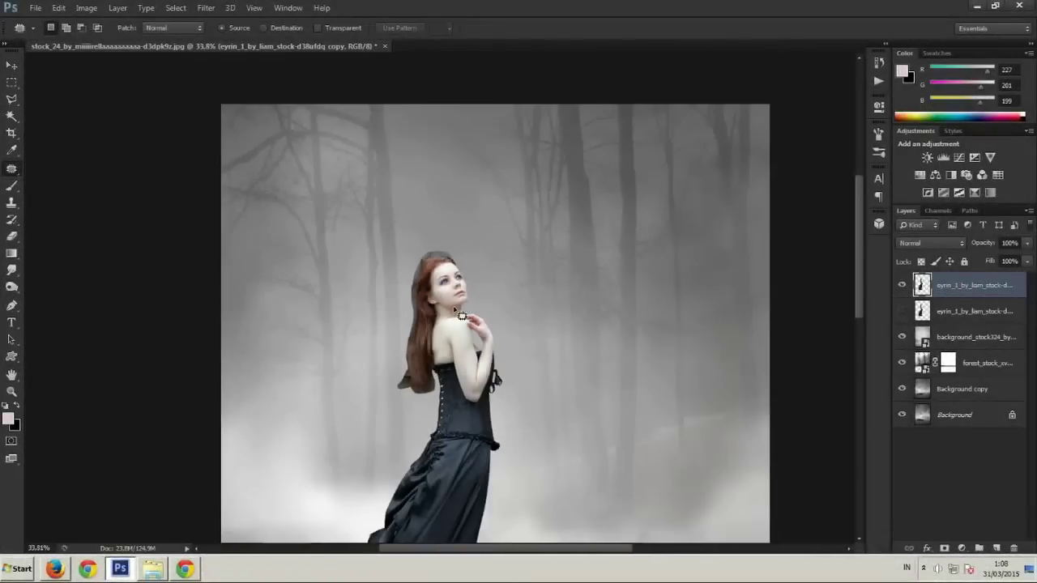
{"action": "scroll", "coordinate": [477, 381], "scroll_direction": "up", "scroll_amount": 3}
{"action": "scroll", "coordinate": [476, 381], "scroll_direction": "down", "scroll_amount": 3}
{"action": "scroll", "coordinate": [422, 413], "scroll_direction": "down", "scroll_amount": 2}
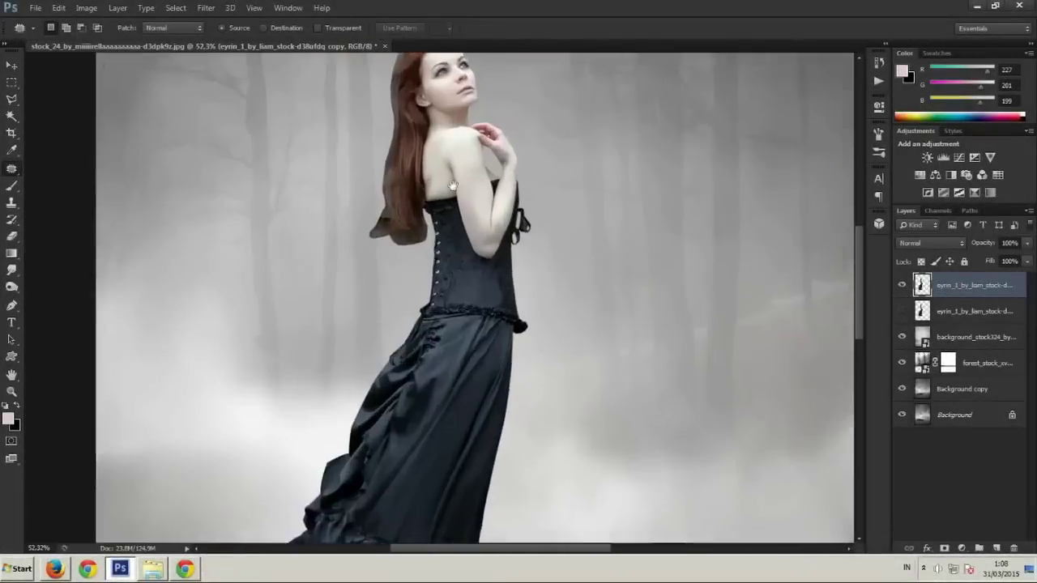
{"action": "scroll", "coordinate": [389, 438], "scroll_direction": "up", "scroll_amount": 1}
Draw a Polygonal Lasso selection around the hair, then discard it
{"action": "key", "text": "l"}
{"action": "left_click", "coordinate": [370, 449]}
{"action": "mouse_move", "coordinate": [410, 378]}
{"action": "left_mouse_down"}
{"action": "mouse_move", "coordinate": [374, 337]}
{"action": "mouse_move", "coordinate": [374, 153]}
{"action": "mouse_move", "coordinate": [379, 118]}
{"action": "mouse_move", "coordinate": [443, 121]}
{"action": "left_mouse_up"}
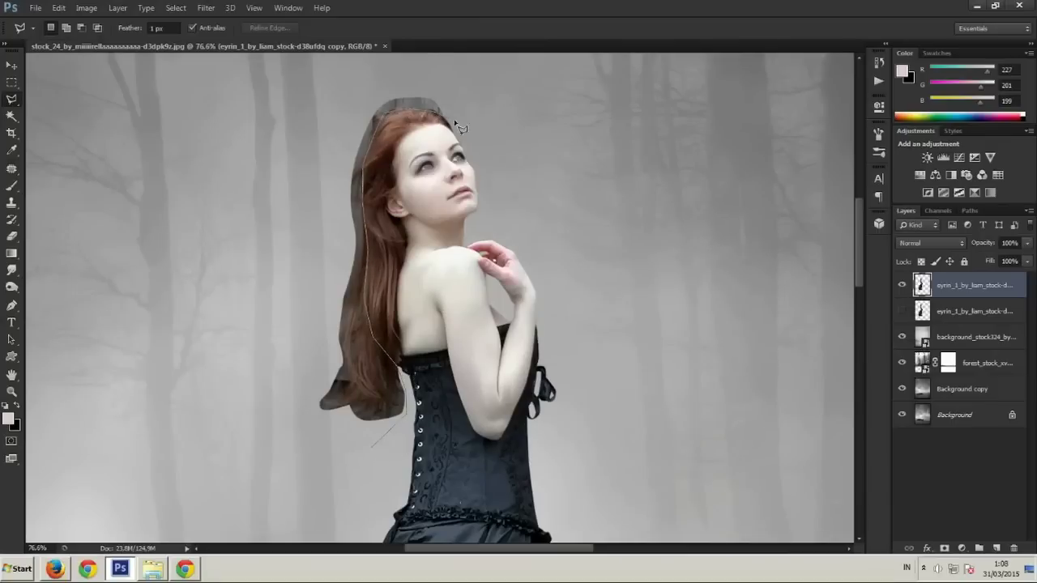
{"action": "mouse_move", "coordinate": [419, 84]}
{"action": "left_mouse_down"}
{"action": "mouse_move", "coordinate": [317, 459]}
{"action": "mouse_move", "coordinate": [381, 456]}
{"action": "mouse_move", "coordinate": [372, 461]}
{"action": "left_mouse_up"}
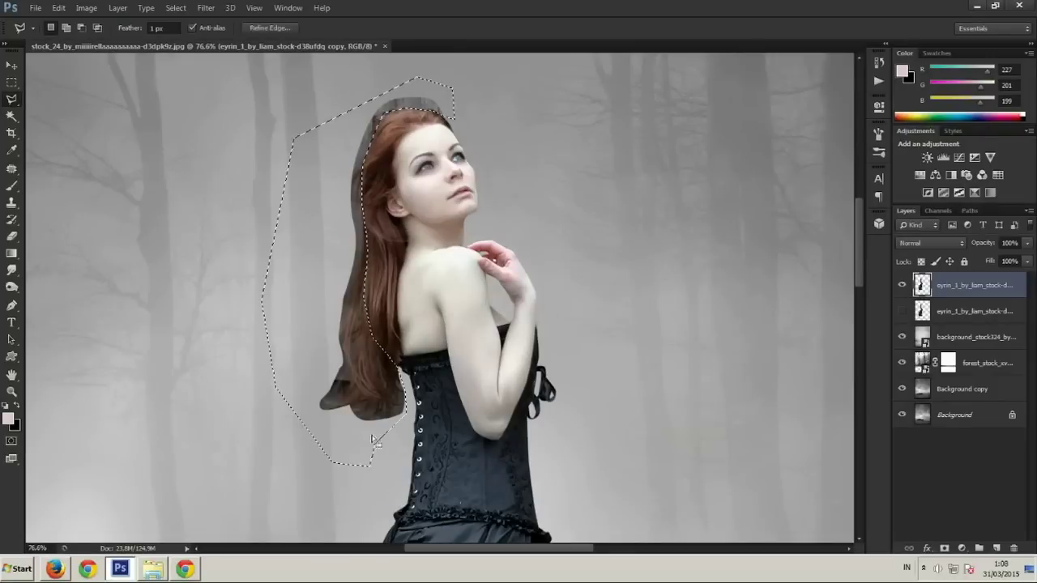
{"action": "key", "text": "ctrl+d"}
{"action": "scroll", "coordinate": [388, 182], "scroll_direction": "down", "scroll_amount": 5}
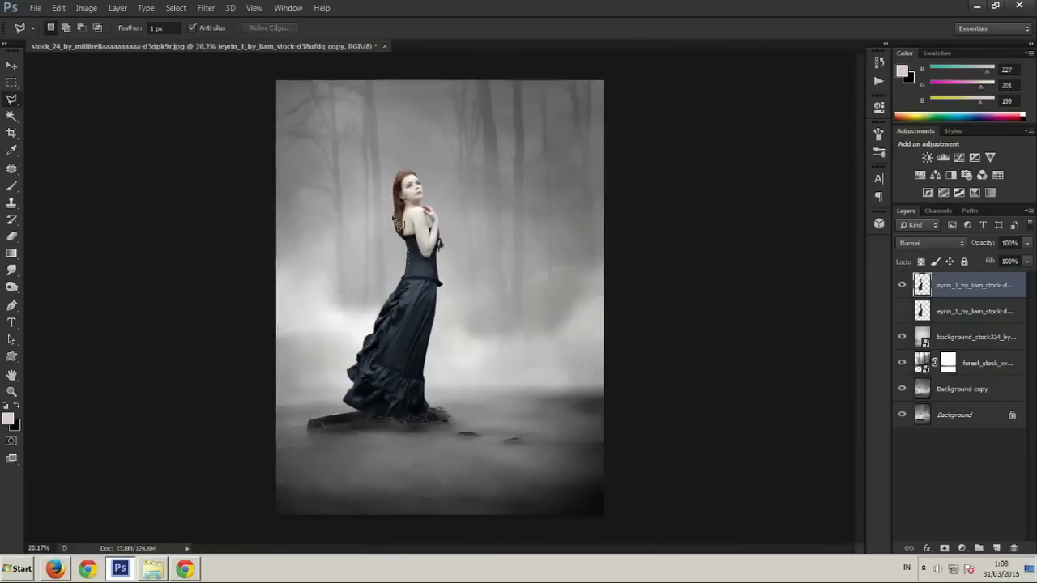
{"action": "scroll", "coordinate": [403, 168], "scroll_direction": "up", "scroll_amount": 5}
Drag hair stocks.psd from the hair folder in Explorer into Photoshop
{"action": "left_click", "coordinate": [153, 567]}
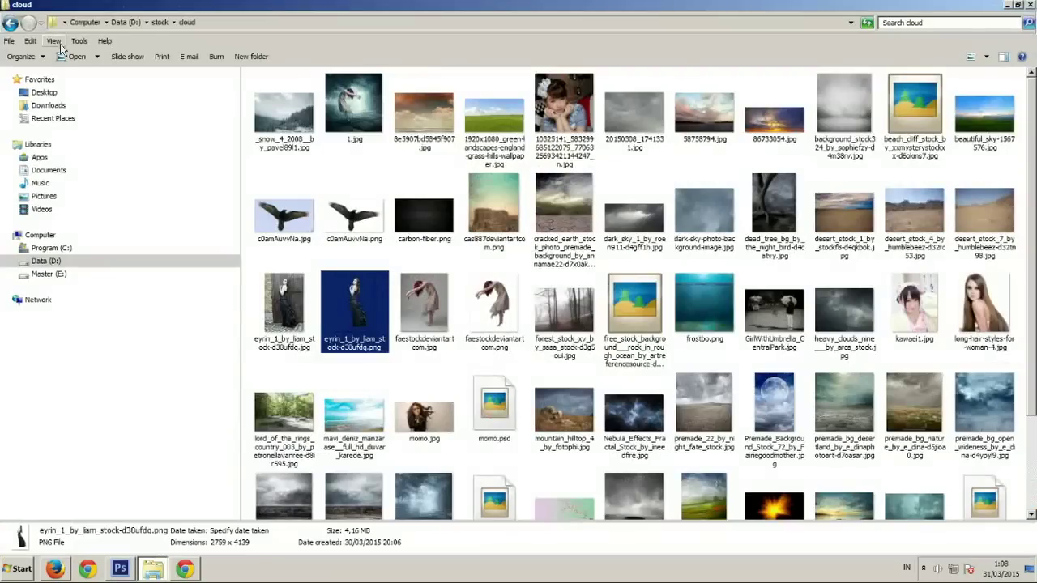
{"action": "key", "text": "BackSpace"}
{"action": "double_click", "coordinate": [437, 101]}
{"action": "mouse_move", "coordinate": [283, 104]}
{"action": "left_mouse_down"}
{"action": "mouse_move", "coordinate": [408, 145]}
{"action": "mouse_move", "coordinate": [465, 46]}
{"action": "left_mouse_up"}
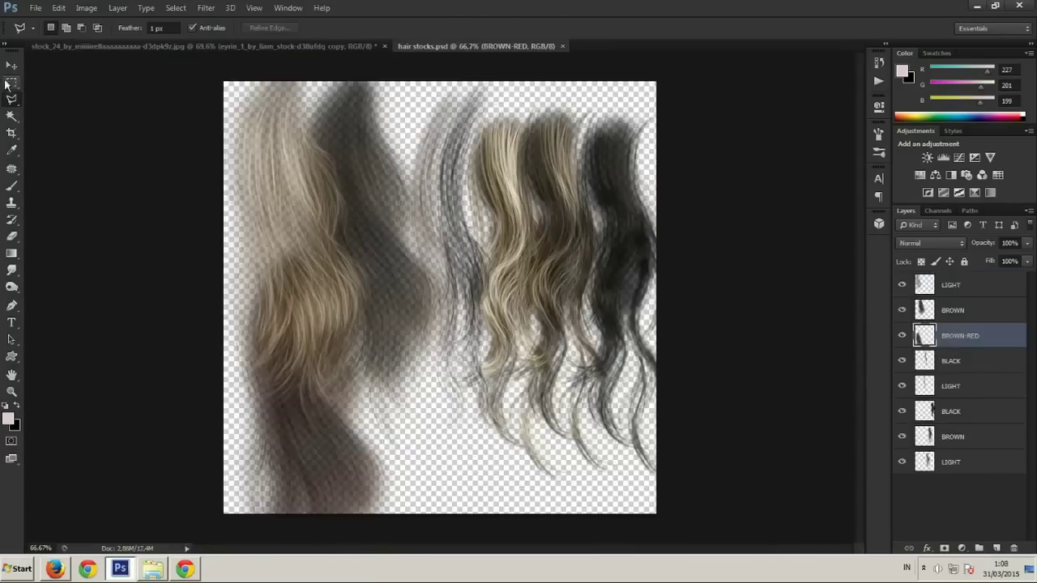
Move the BROWN hair strands into the composite beside the woman's head
{"action": "key", "text": "v"}
{"action": "mouse_move", "coordinate": [471, 163]}
{"action": "left_mouse_down"}
{"action": "mouse_move", "coordinate": [487, 168]}
{"action": "mouse_move", "coordinate": [324, 176]}
{"action": "left_mouse_up"}
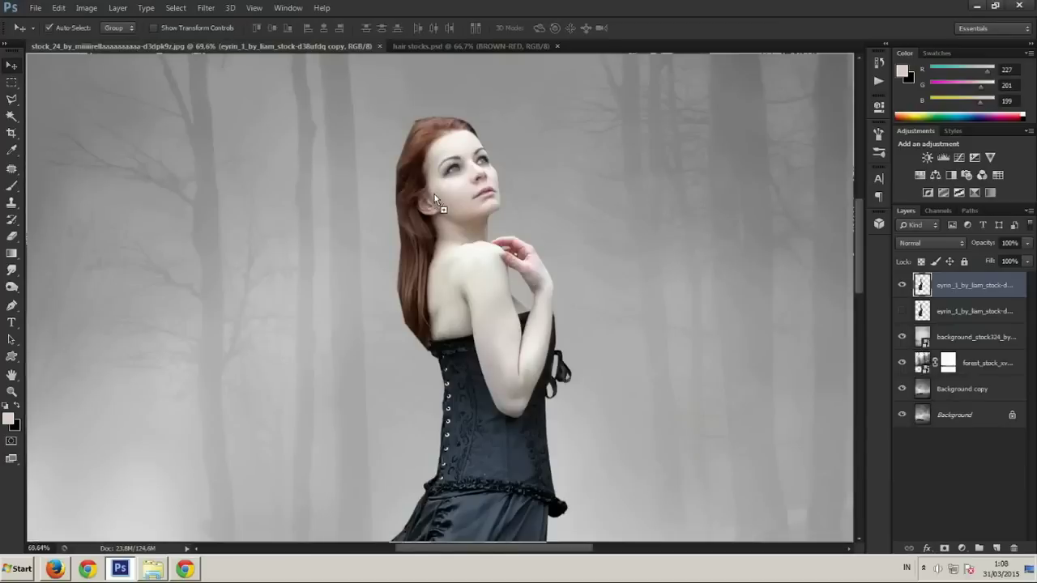
{"action": "left_click_drag", "start_coordinate": [434, 198], "coordinate": [376, 203]}
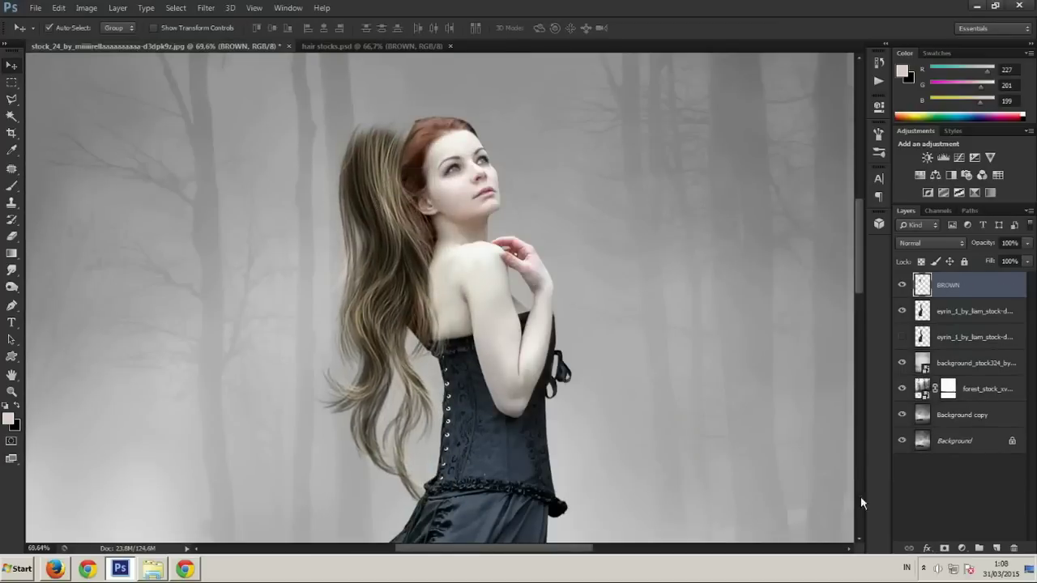
Recolour the BROWN hair with Hue/Saturation: hue -22, saturation +34
{"action": "key", "text": "ctrl+u"}
{"action": "mouse_move", "coordinate": [825, 246]}
{"action": "left_mouse_down"}
{"action": "mouse_move", "coordinate": [812, 247]}
{"action": "mouse_move", "coordinate": [847, 278]}
{"action": "left_mouse_up"}
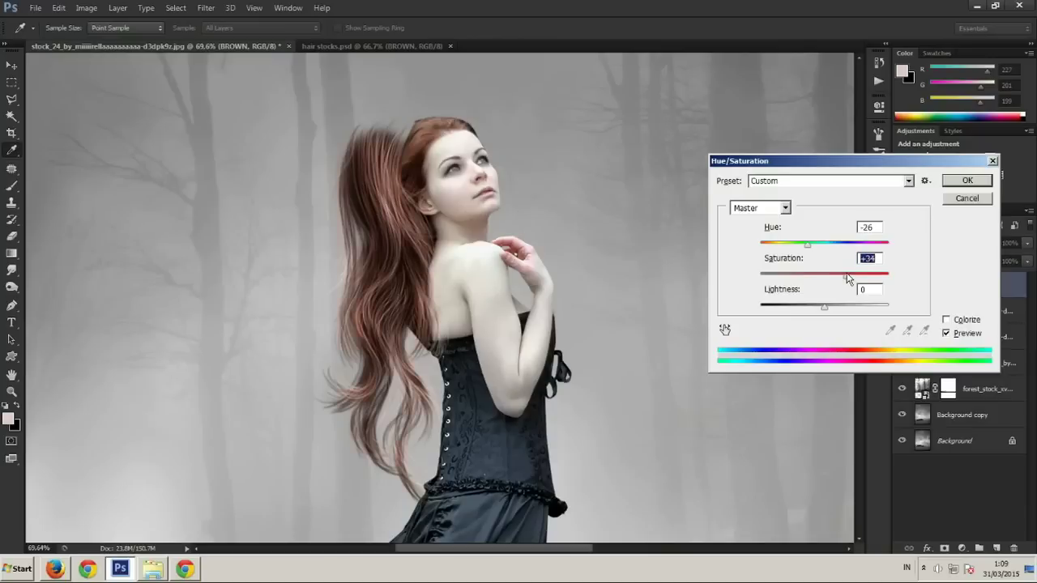
{"action": "left_click_drag", "start_coordinate": [808, 244], "coordinate": [812, 244]}
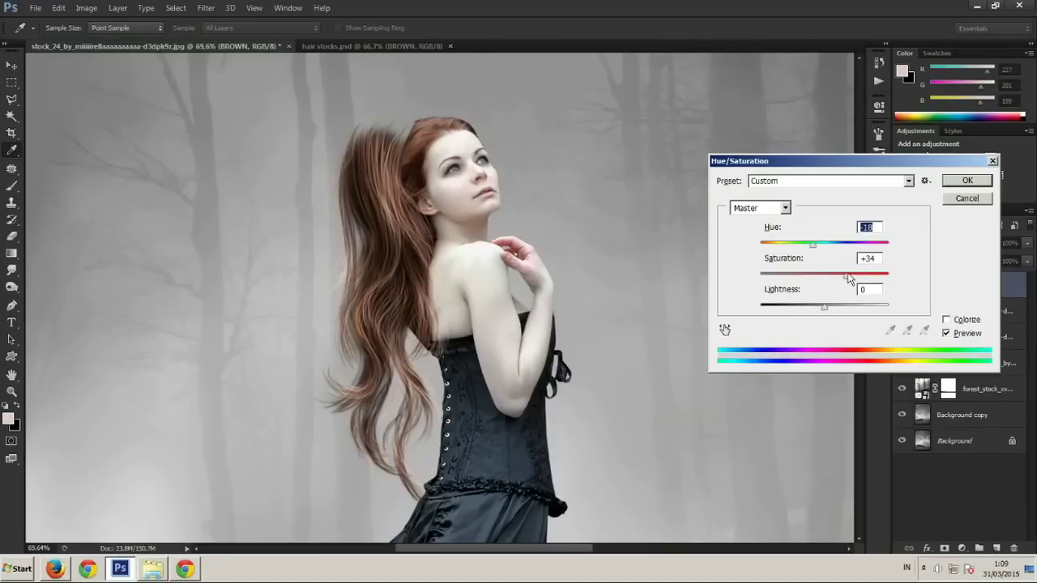
{"action": "left_click", "coordinate": [967, 180]}
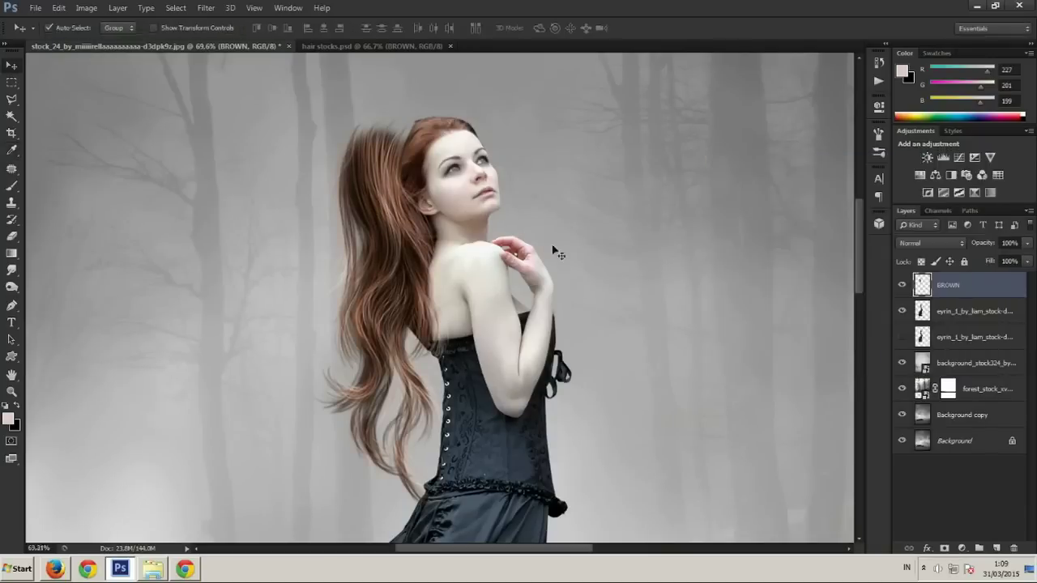
{"action": "scroll", "coordinate": [523, 283], "scroll_direction": "down", "scroll_amount": 3}
{"action": "scroll", "coordinate": [410, 180], "scroll_direction": "up", "scroll_amount": 3}
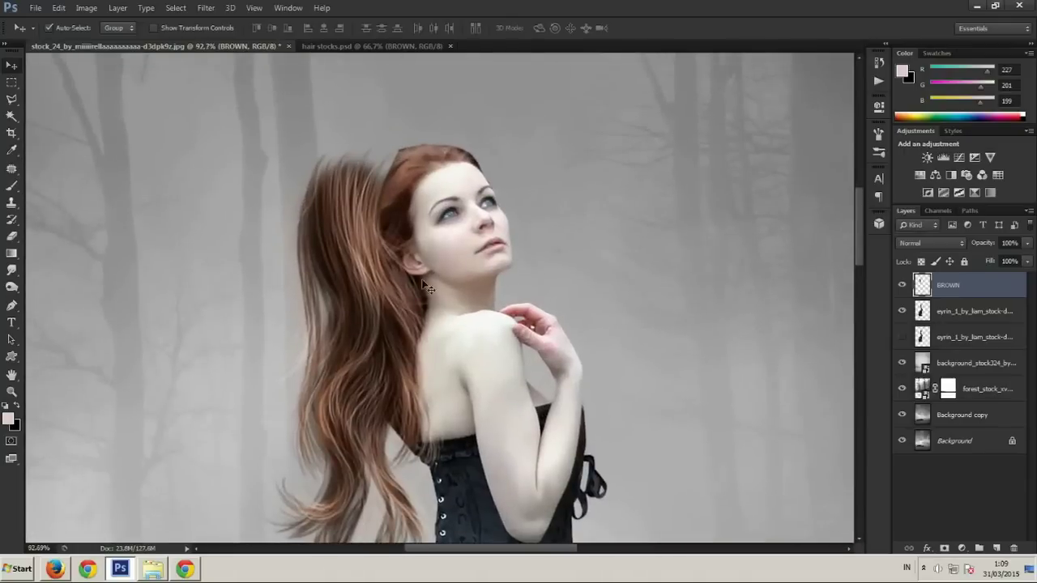
Rotate the BROWN hair layer about 2° and commit the transform
{"action": "key", "text": "ctrl+t"}
{"action": "mouse_move", "coordinate": [519, 194]}
{"action": "left_mouse_down"}
{"action": "mouse_move", "coordinate": [523, 268]}
{"action": "mouse_move", "coordinate": [555, 282]}
{"action": "mouse_move", "coordinate": [496, 260]}
{"action": "left_mouse_up"}
{"action": "scroll", "coordinate": [513, 268], "scroll_direction": "down", "scroll_amount": 5}
{"action": "scroll", "coordinate": [513, 267], "scroll_direction": "up", "scroll_amount": 3}
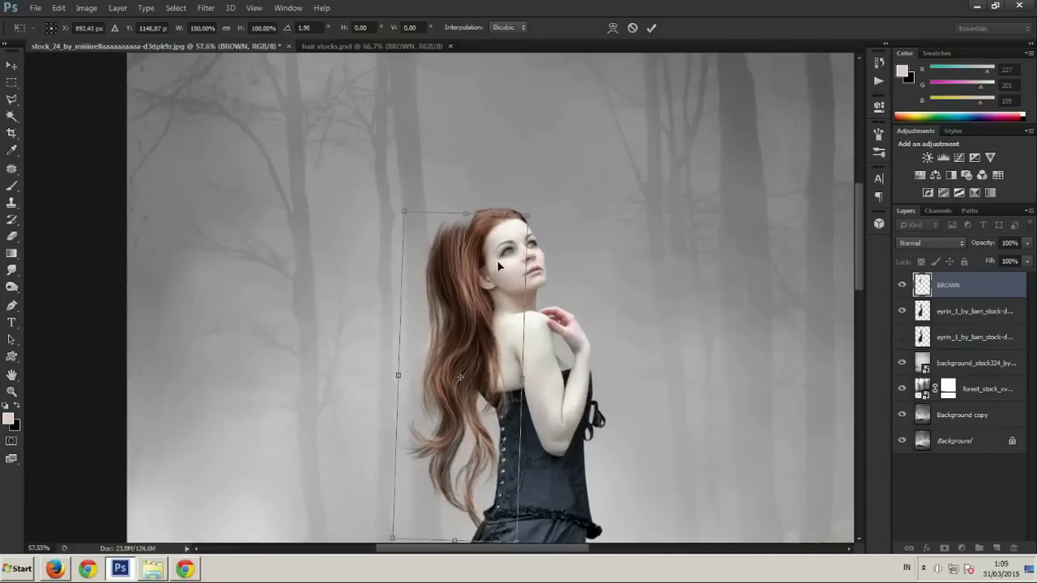
{"action": "scroll", "coordinate": [497, 260], "scroll_direction": "down", "scroll_amount": 2}
{"action": "scroll", "coordinate": [497, 260], "scroll_direction": "up", "scroll_amount": 3}
{"action": "scroll", "coordinate": [500, 270], "scroll_direction": "up", "scroll_amount": 3}
{"action": "scroll", "coordinate": [463, 250], "scroll_direction": "up", "scroll_amount": 2}
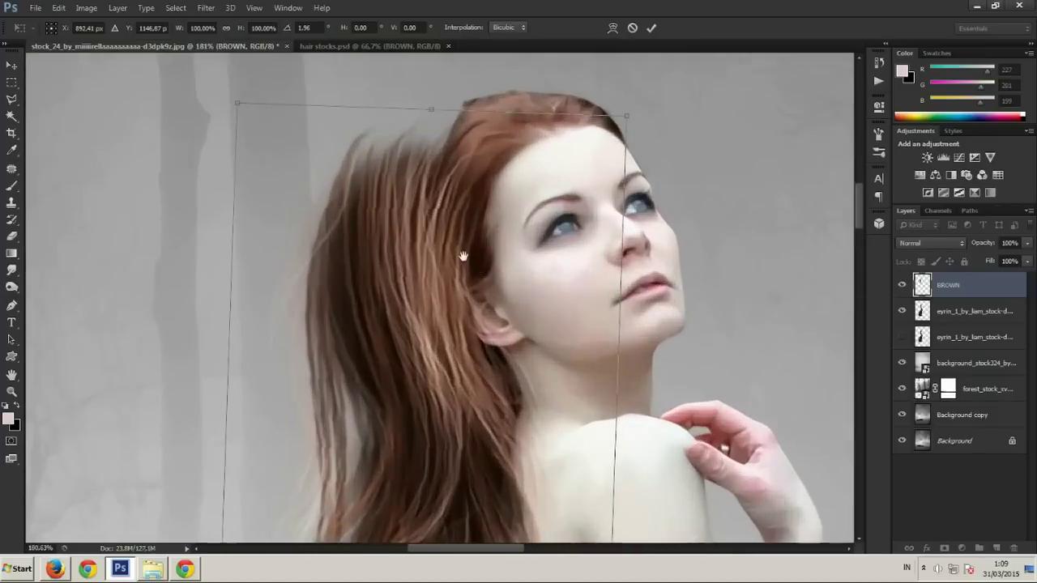
{"action": "key", "text": "Return"}
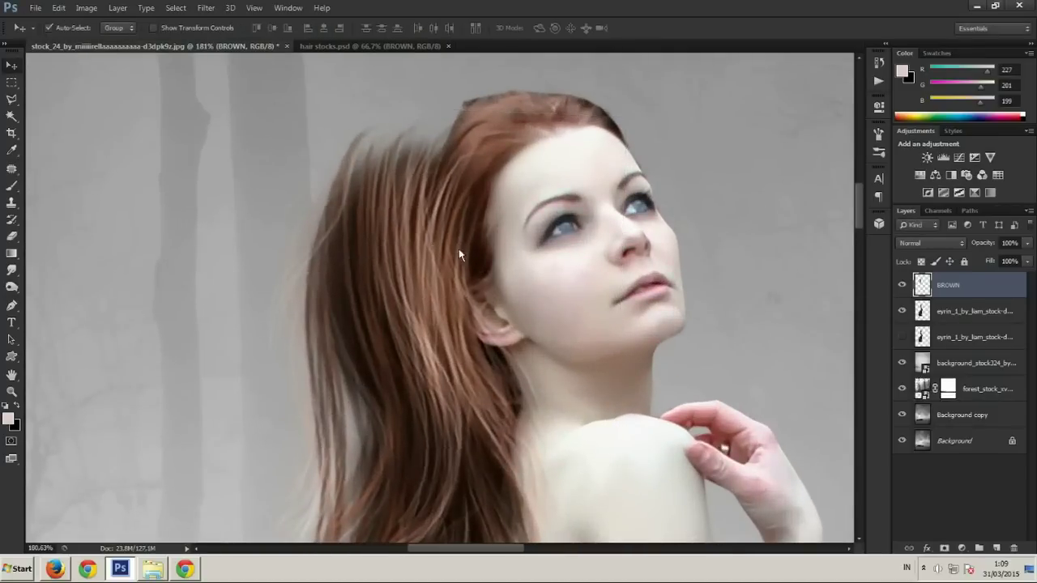
{"action": "scroll", "coordinate": [453, 255], "scroll_direction": "down", "scroll_amount": 1}
{"action": "scroll", "coordinate": [445, 259], "scroll_direction": "up", "scroll_amount": 1}
{"action": "scroll", "coordinate": [432, 270], "scroll_direction": "down", "scroll_amount": 2}
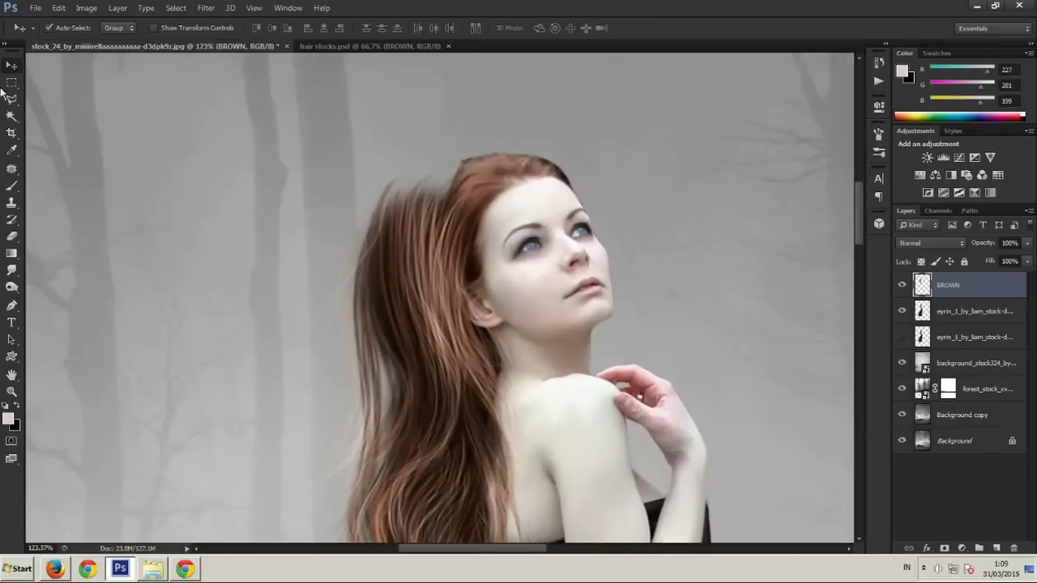
Select the top of the BROWN hair with a rectangular marquee and enter Warp mode
{"action": "key", "text": "m"}
{"action": "mouse_move", "coordinate": [236, 140]}
{"action": "left_mouse_down"}
{"action": "mouse_move", "coordinate": [601, 413]}
{"action": "mouse_move", "coordinate": [608, 380]}
{"action": "left_mouse_up"}
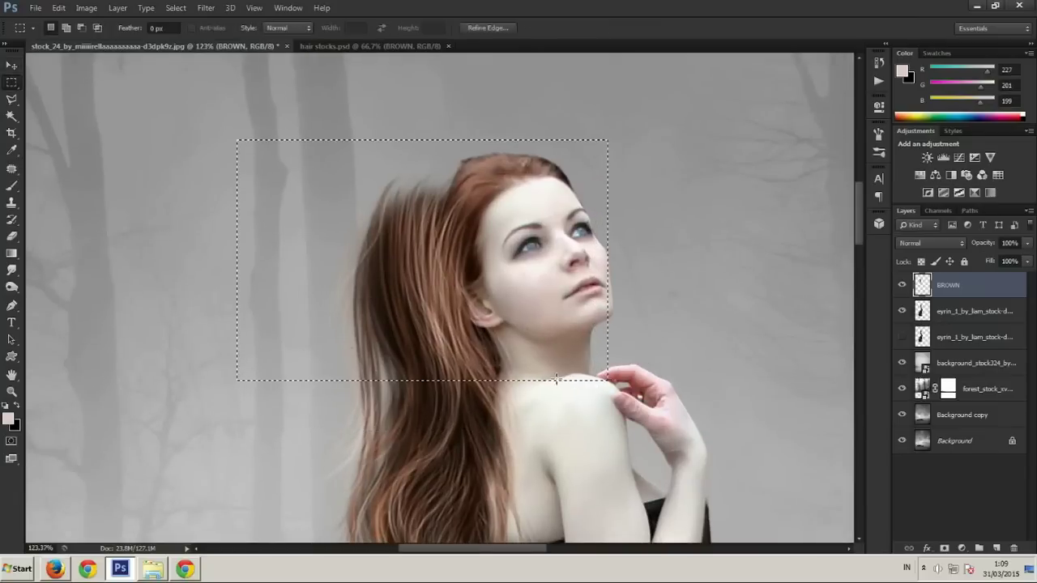
{"action": "right_click", "coordinate": [406, 294]}
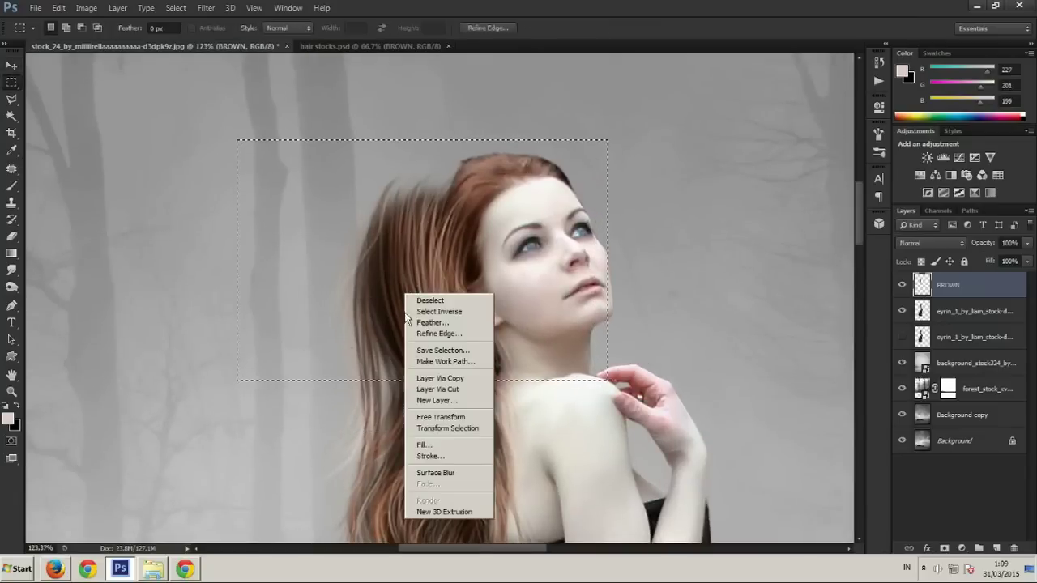
{"action": "left_click", "coordinate": [447, 428]}
{"action": "right_click", "coordinate": [442, 292]}
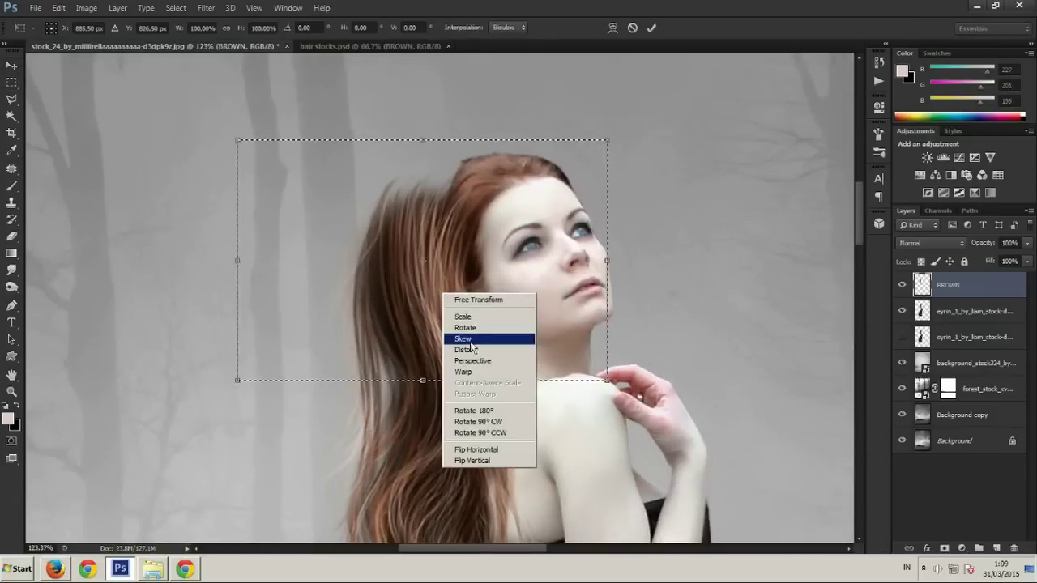
{"action": "left_click", "coordinate": [463, 372]}
Bend the warp mesh so the hair follows the crown, commit, and deselect
{"action": "mouse_move", "coordinate": [422, 266]}
{"action": "left_mouse_down"}
{"action": "mouse_move", "coordinate": [454, 164]}
{"action": "mouse_move", "coordinate": [407, 139]}
{"action": "mouse_move", "coordinate": [468, 145]}
{"action": "mouse_move", "coordinate": [402, 231]}
{"action": "mouse_move", "coordinate": [543, 181]}
{"action": "mouse_move", "coordinate": [527, 219]}
{"action": "left_mouse_up"}
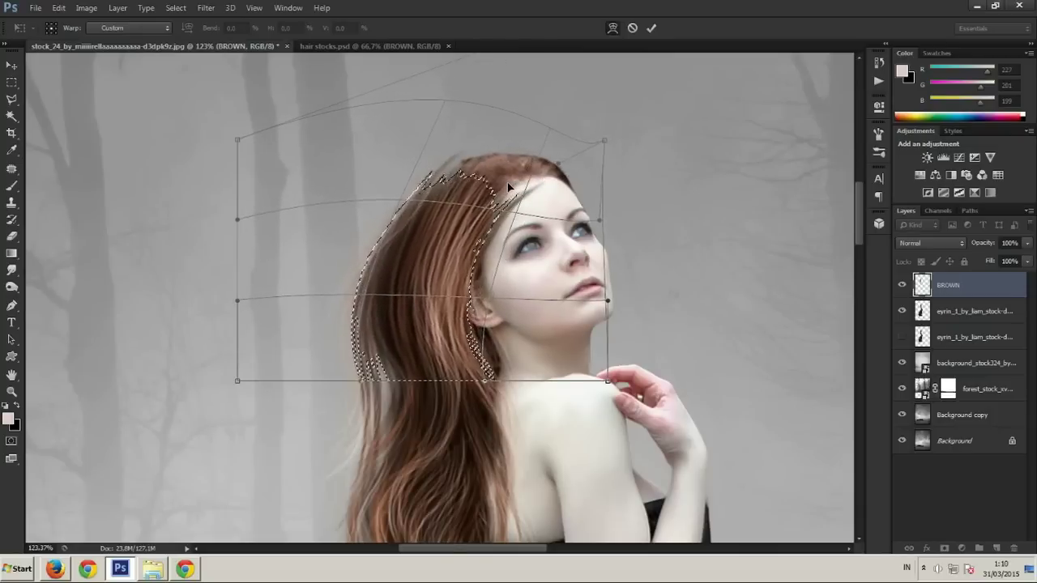
{"action": "left_click_drag", "start_coordinate": [513, 223], "coordinate": [475, 164]}
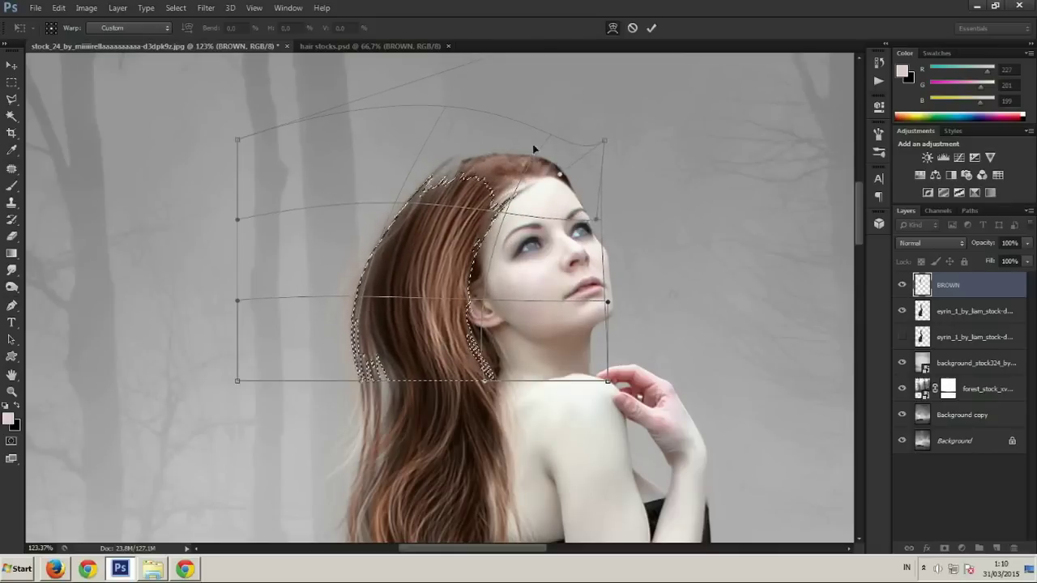
{"action": "scroll", "coordinate": [506, 73], "scroll_direction": "down", "scroll_amount": 5, "text": "alt"}
{"action": "left_click_drag", "start_coordinate": [509, 99], "coordinate": [513, 121]}
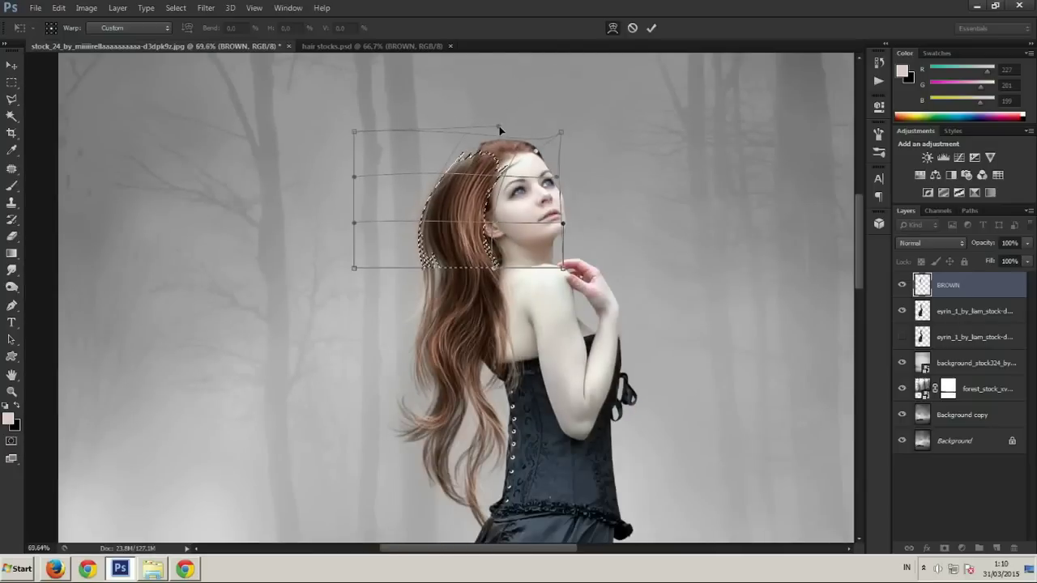
{"action": "left_click_drag", "start_coordinate": [478, 203], "coordinate": [466, 205]}
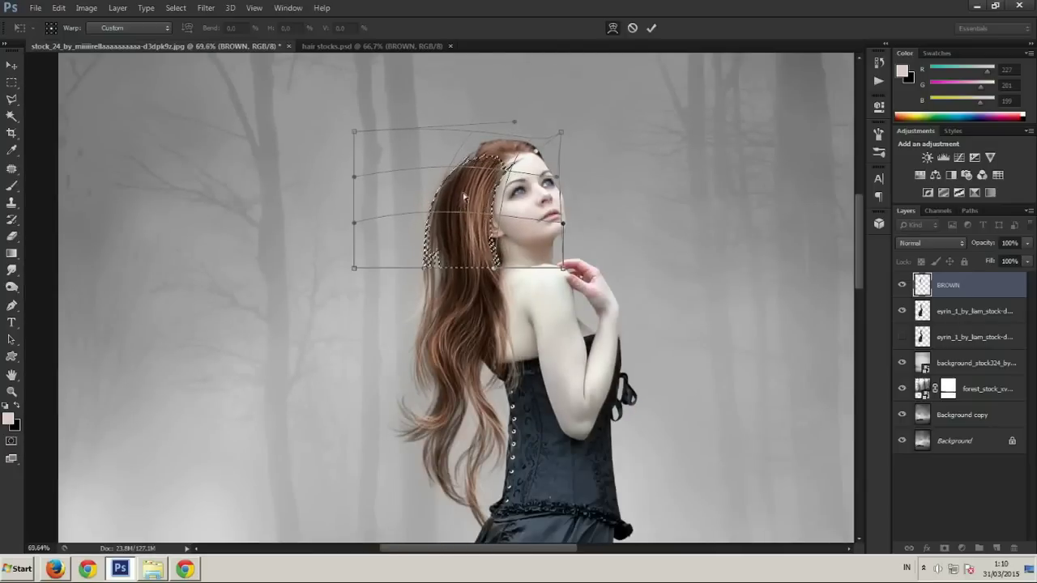
{"action": "key", "text": "Return"}
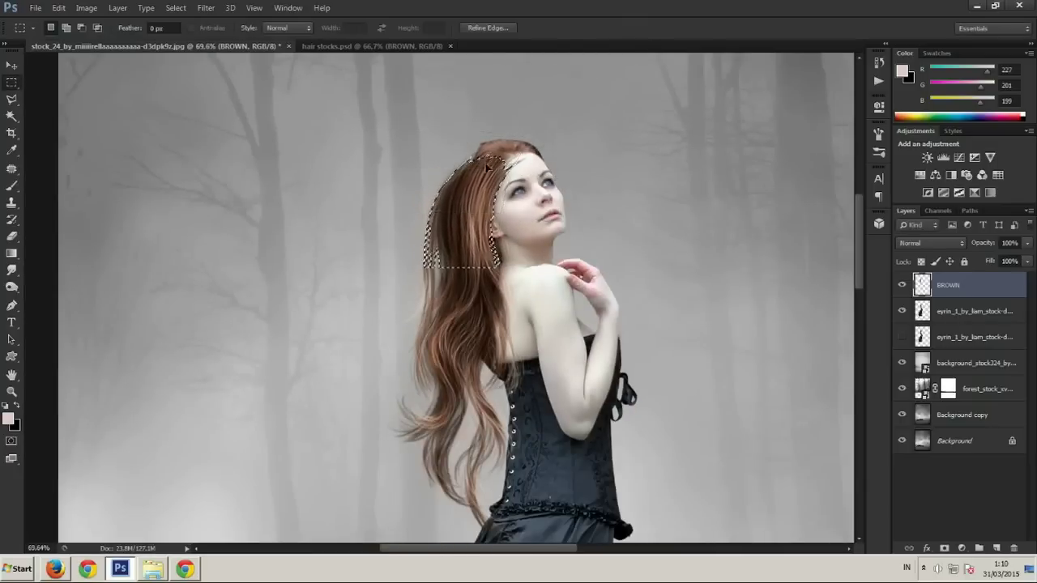
{"action": "scroll", "coordinate": [480, 234], "scroll_direction": "up", "scroll_amount": 5, "text": "alt"}
{"action": "key", "text": "ctrl+d"}
{"action": "scroll", "coordinate": [479, 235], "scroll_direction": "up", "scroll_amount": 2, "text": "alt"}
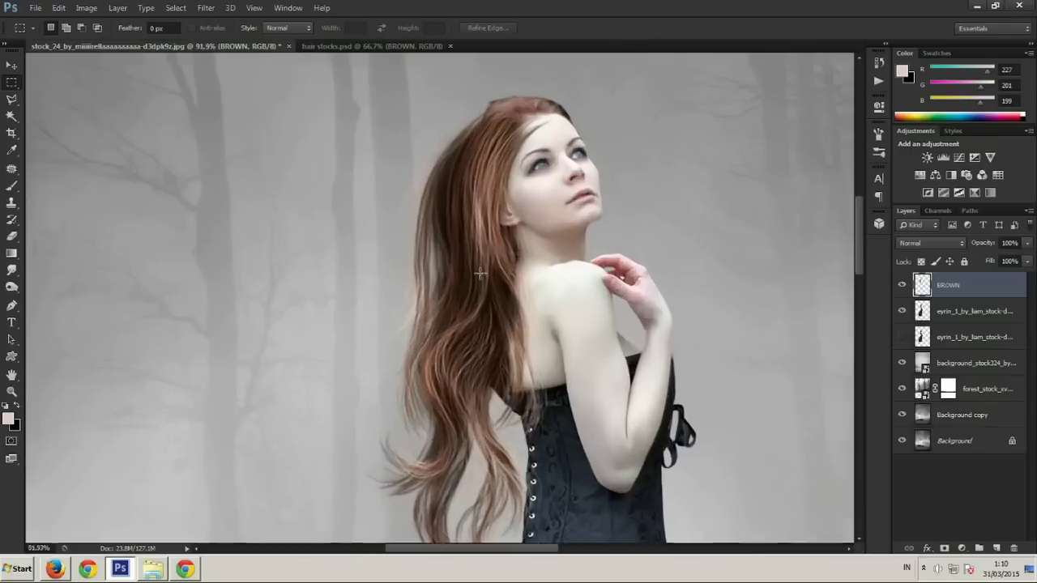
{"action": "scroll", "coordinate": [478, 243], "scroll_direction": "up", "scroll_amount": 1, "text": "alt"}
Set the smudge brush size to 36 and frame the woman's face and hair
{"action": "scroll", "coordinate": [474, 273], "scroll_direction": "up", "scroll_amount": 1, "text": "alt"}
{"action": "left_click", "coordinate": [11, 270]}
{"action": "right_click", "coordinate": [447, 282]}
{"action": "type", "text": "36"}
{"action": "key", "text": "Return"}
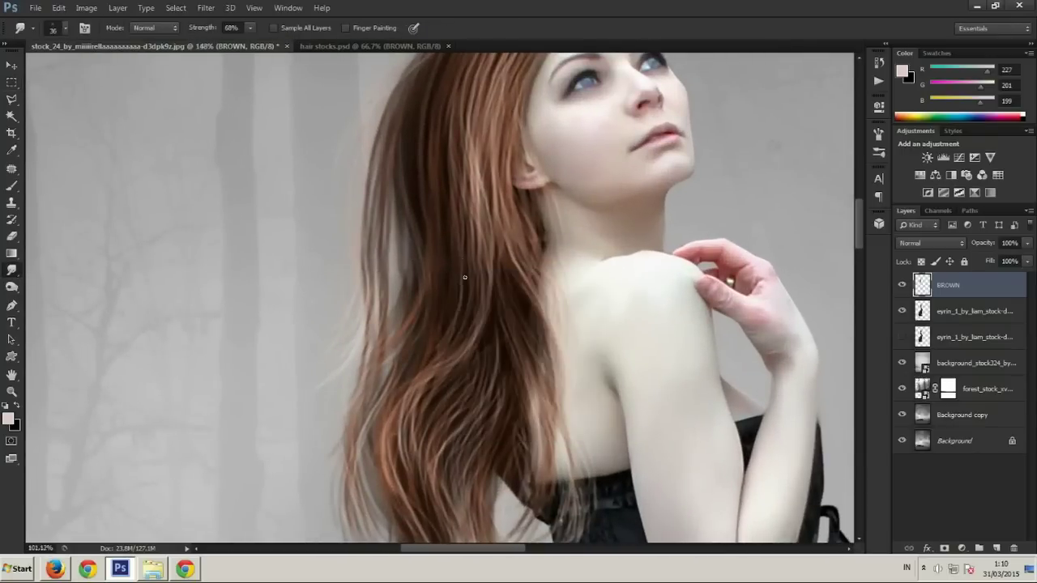
{"action": "scroll", "coordinate": [464, 278], "scroll_direction": "down", "scroll_amount": 5, "text": "alt"}
{"action": "scroll", "coordinate": [405, 243], "scroll_direction": "down", "scroll_amount": 2, "text": "alt"}
{"action": "scroll", "coordinate": [324, 195], "scroll_direction": "up", "scroll_amount": 7, "text": "alt"}
{"action": "left_click_drag", "start_coordinate": [451, 252], "coordinate": [451, 240]}
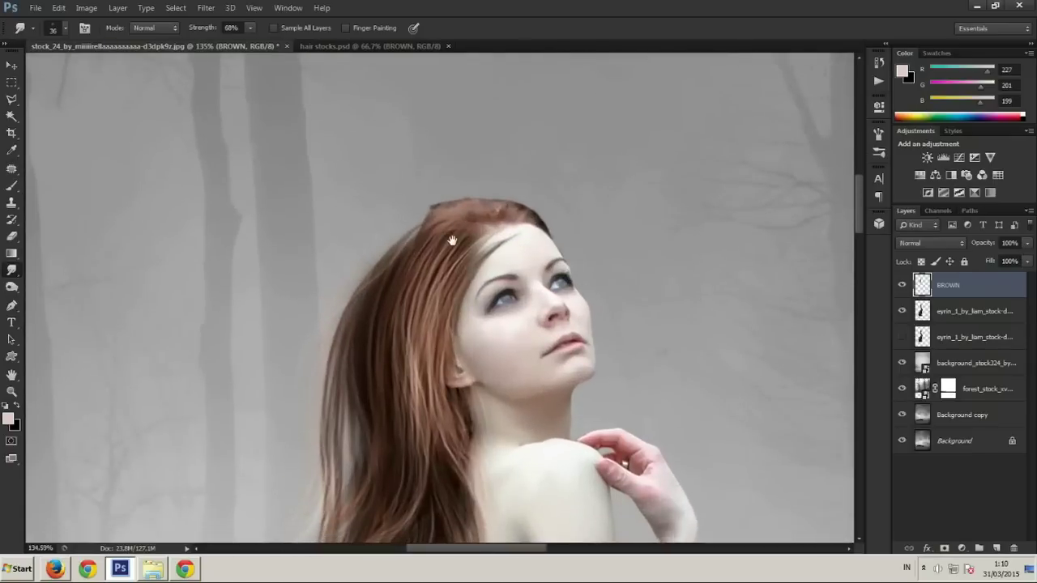
Pick the 111 brush tip and raise the smudge strength to 86%
{"action": "right_click", "coordinate": [522, 230]}
{"action": "scroll", "coordinate": [599, 348], "scroll_direction": "down", "scroll_amount": 2}
{"action": "scroll", "coordinate": [615, 352], "scroll_direction": "down", "scroll_amount": 2}
{"action": "scroll", "coordinate": [637, 357], "scroll_direction": "down", "scroll_amount": 2}
{"action": "scroll", "coordinate": [638, 357], "scroll_direction": "down", "scroll_amount": 3}
{"action": "left_click", "coordinate": [645, 347]}
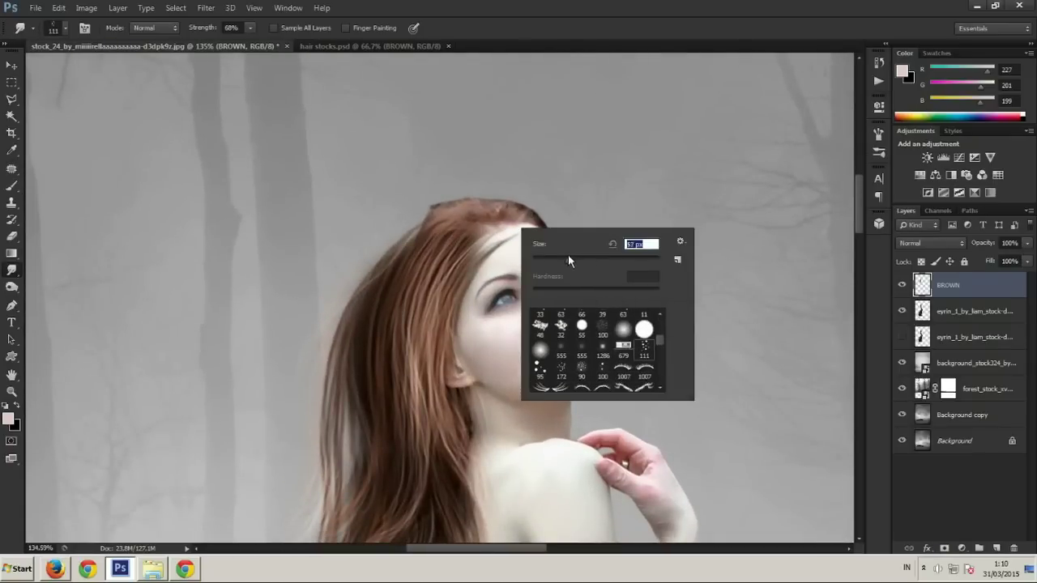
{"action": "key", "text": "Return"}
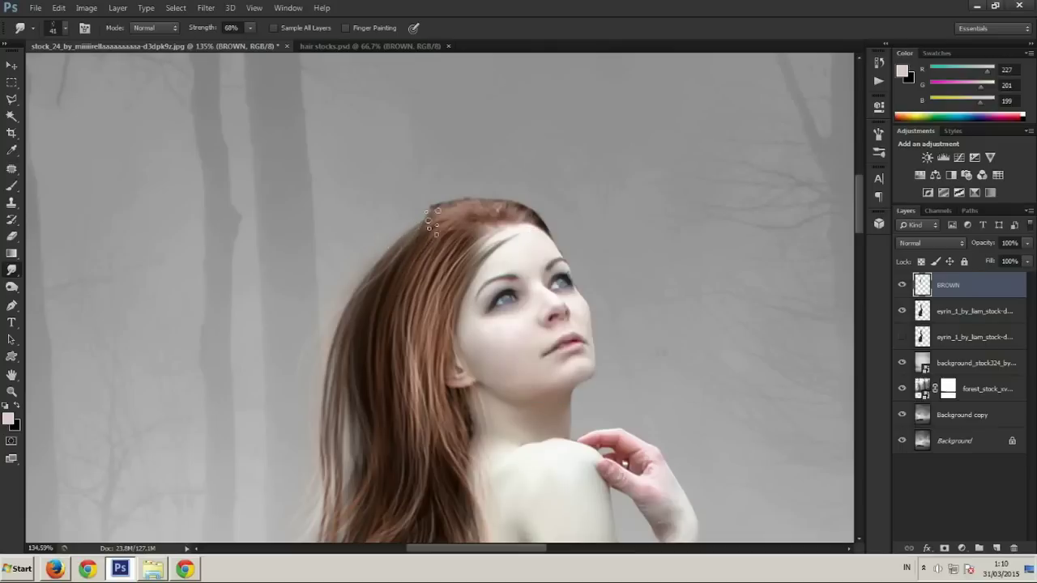
{"action": "key", "text": "8"}
{"action": "key", "text": "6"}
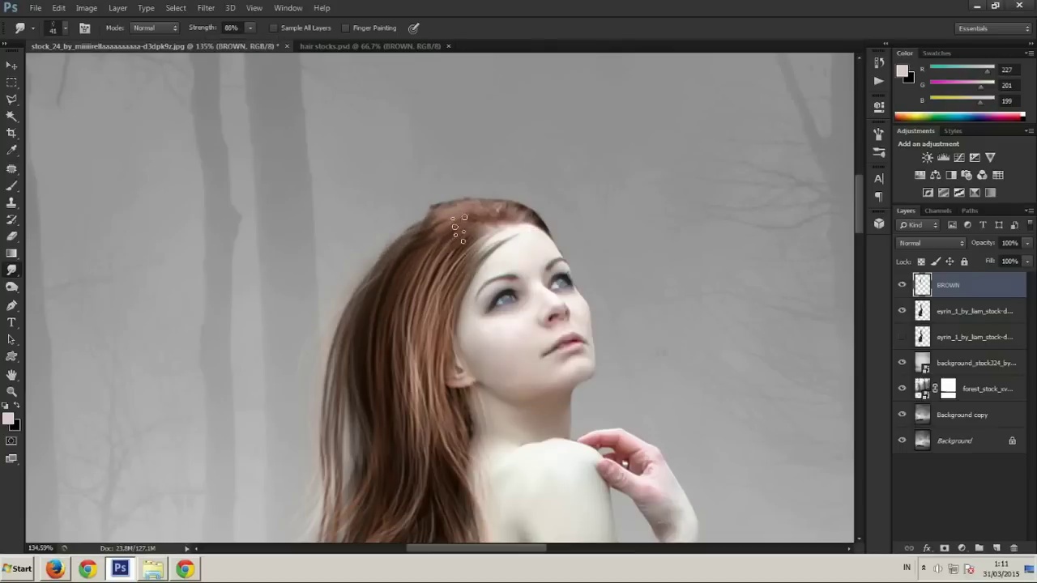
On the upper woman photo layer, smudge the hair's upper-left edge outward
{"action": "left_click", "coordinate": [967, 314]}
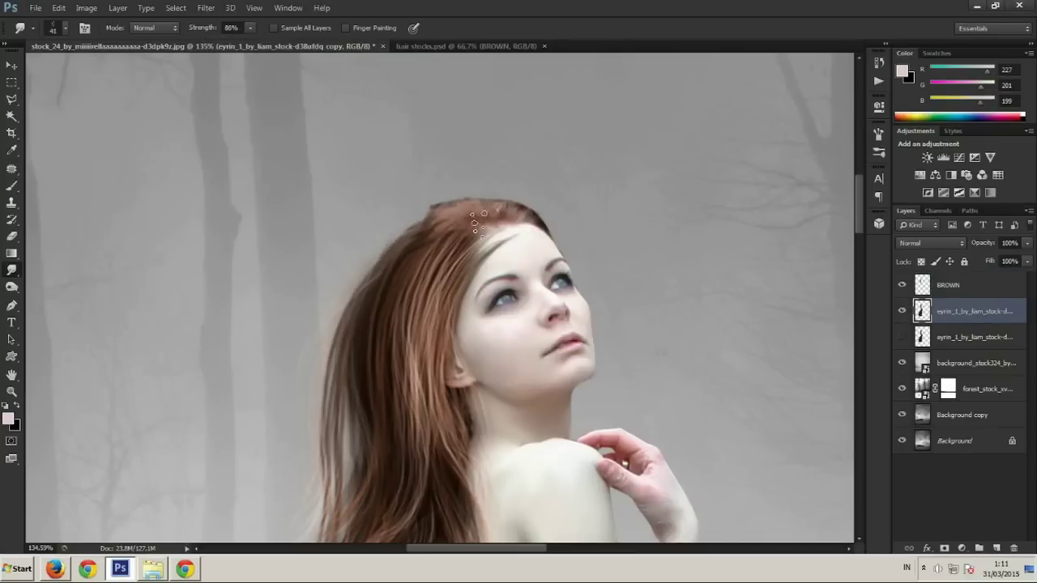
{"action": "key", "text": "alt+bracketright"}
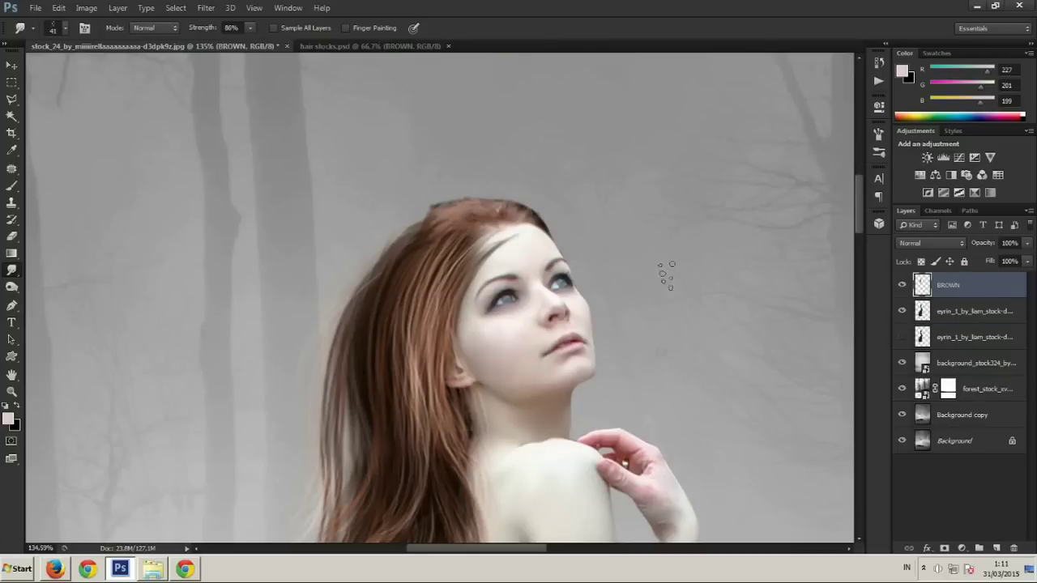
{"action": "left_click", "coordinate": [924, 310]}
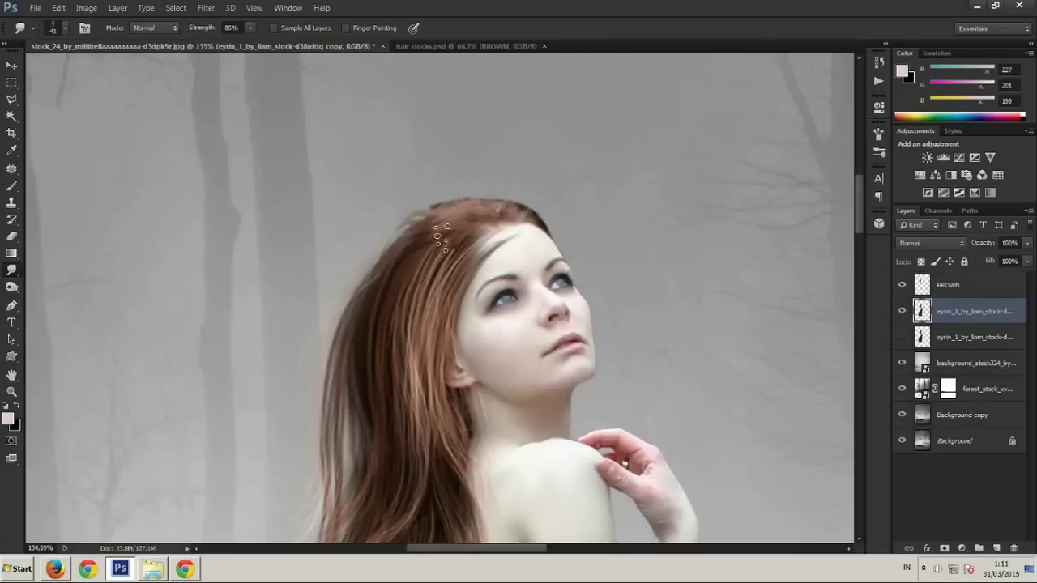
{"action": "key", "text": "alt+bracketright"}
{"action": "left_click", "coordinate": [909, 323]}
{"action": "mouse_move", "coordinate": [430, 231]}
{"action": "left_mouse_down"}
{"action": "mouse_move", "coordinate": [404, 234]}
{"action": "mouse_move", "coordinate": [349, 314]}
{"action": "left_mouse_up"}
With a larger, resized brush tip, smudge the hair's top and upper-left edge into the background
{"action": "scroll", "coordinate": [539, 242], "scroll_direction": "up", "scroll_amount": 1}
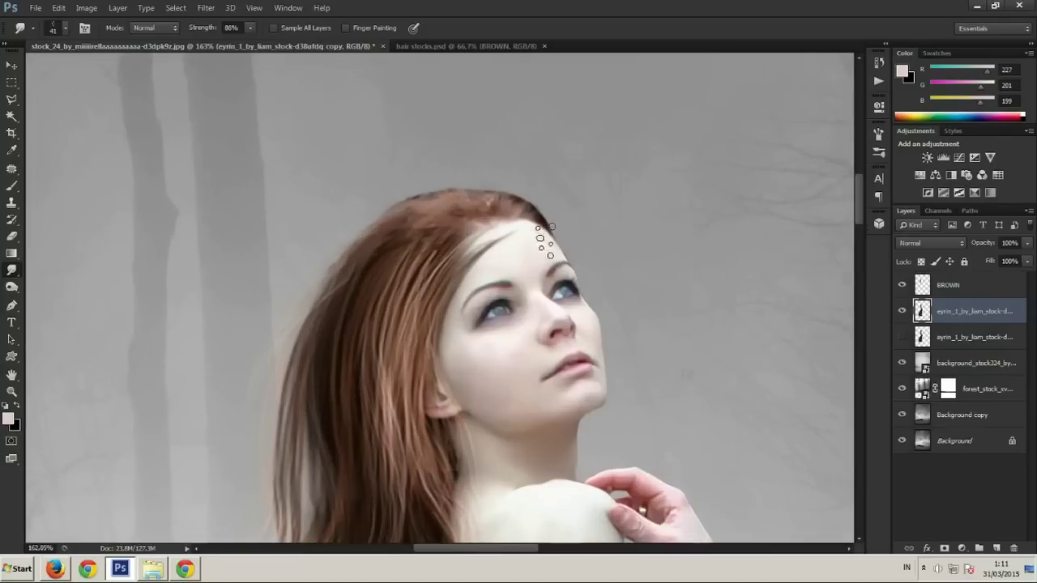
{"action": "right_click", "coordinate": [539, 243]}
{"action": "left_click", "coordinate": [662, 359]}
{"action": "left_click_drag", "start_coordinate": [595, 261], "coordinate": [598, 272]}
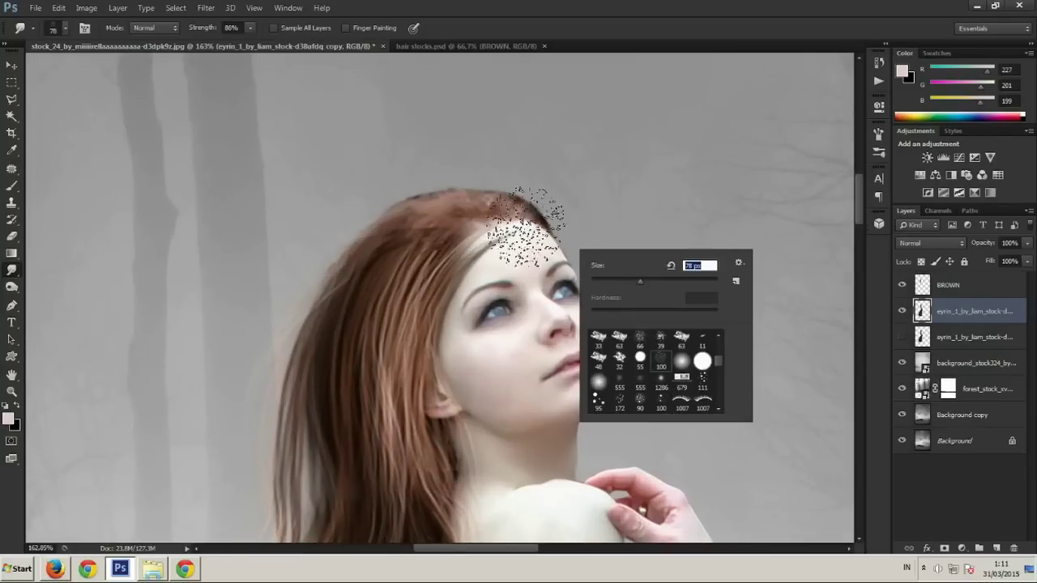
{"action": "key", "text": "Return"}
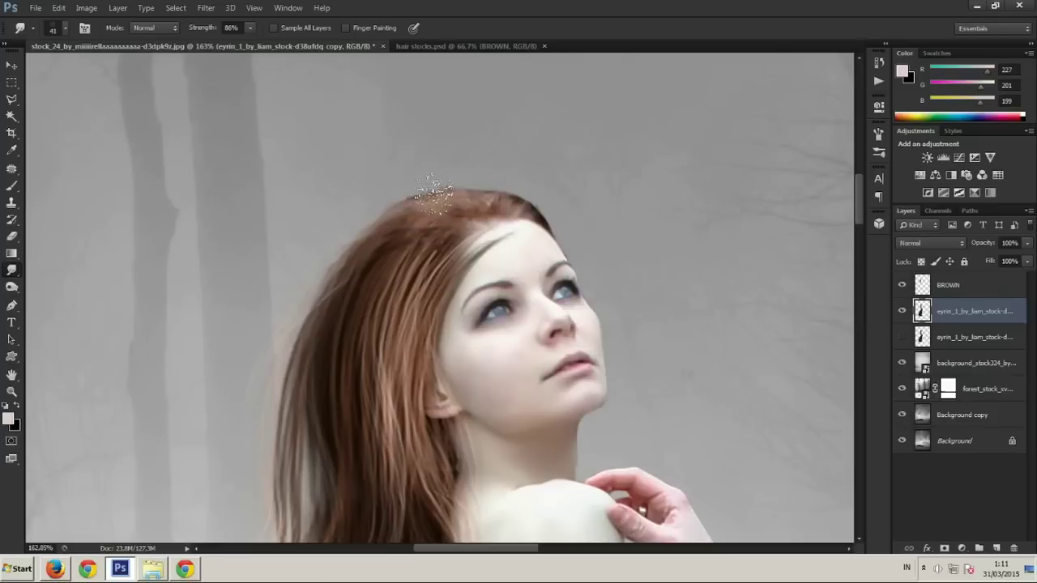
{"action": "mouse_move", "coordinate": [528, 192]}
{"action": "left_mouse_down"}
{"action": "mouse_move", "coordinate": [412, 162]}
{"action": "mouse_move", "coordinate": [440, 173]}
{"action": "mouse_move", "coordinate": [424, 199]}
{"action": "left_mouse_up"}
{"action": "left_click_drag", "start_coordinate": [313, 262], "coordinate": [351, 234]}
{"action": "left_click", "coordinate": [952, 285]}
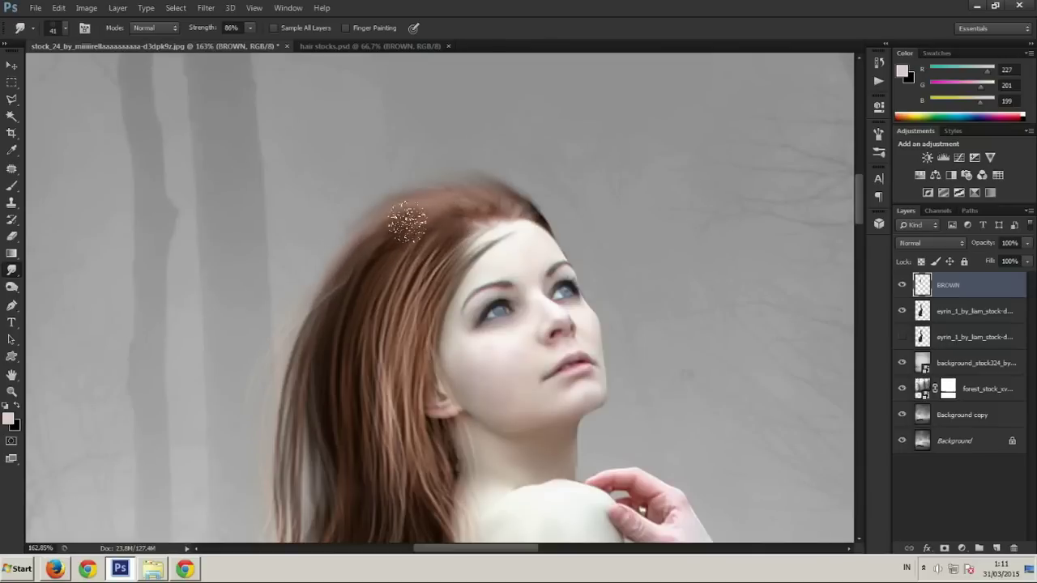
{"action": "scroll", "coordinate": [516, 270], "scroll_direction": "down", "scroll_amount": 5}
{"action": "scroll", "coordinate": [516, 270], "scroll_direction": "up", "scroll_amount": 2}
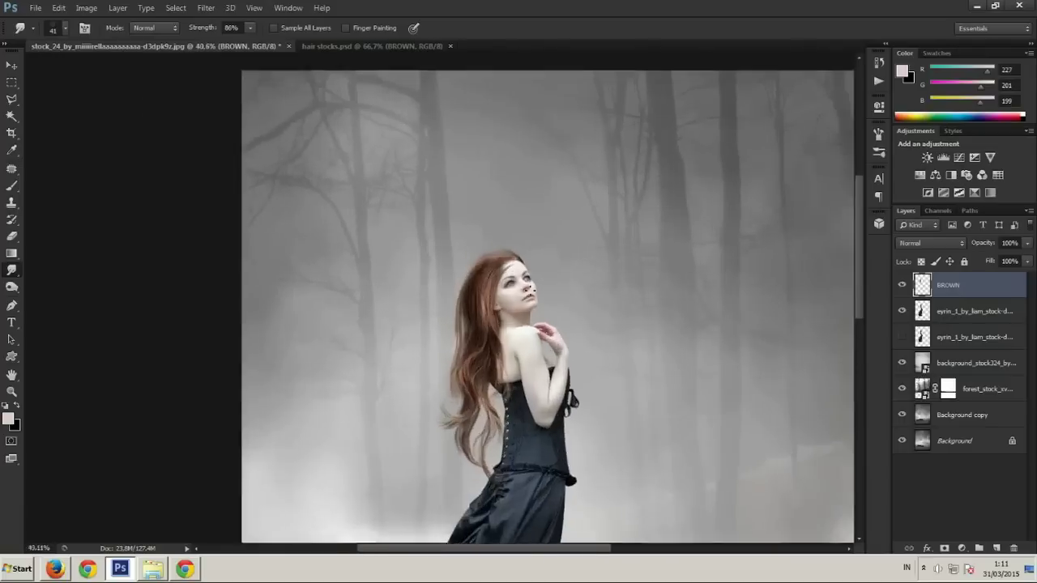
{"action": "scroll", "coordinate": [517, 270], "scroll_direction": "up", "scroll_amount": 3}
Erase the stray brown hair strands over the woman's forehead on the BROWN layer
{"action": "key", "text": "e"}
{"action": "right_click", "coordinate": [587, 241]}
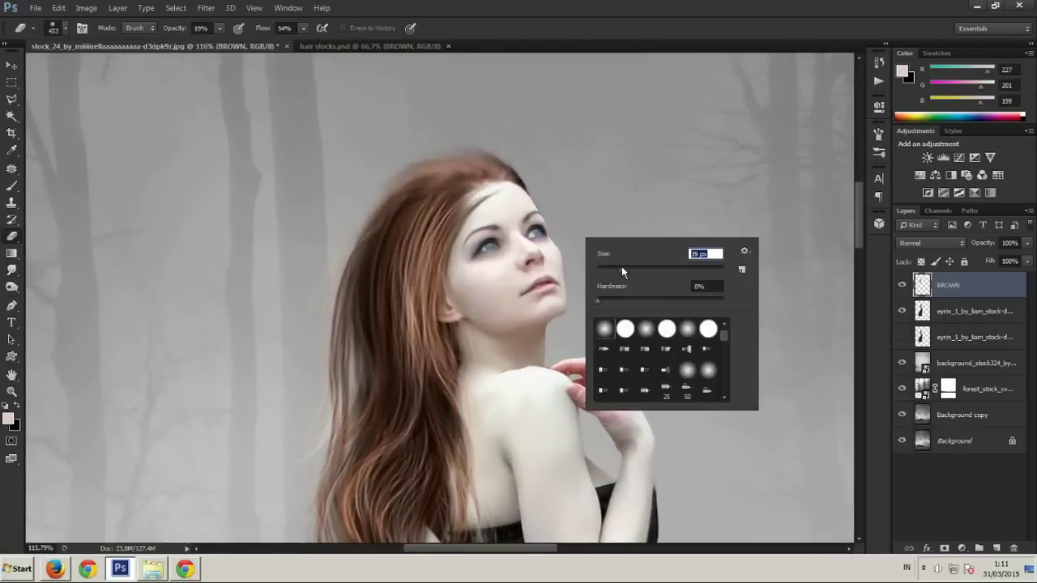
{"action": "key", "text": "Return"}
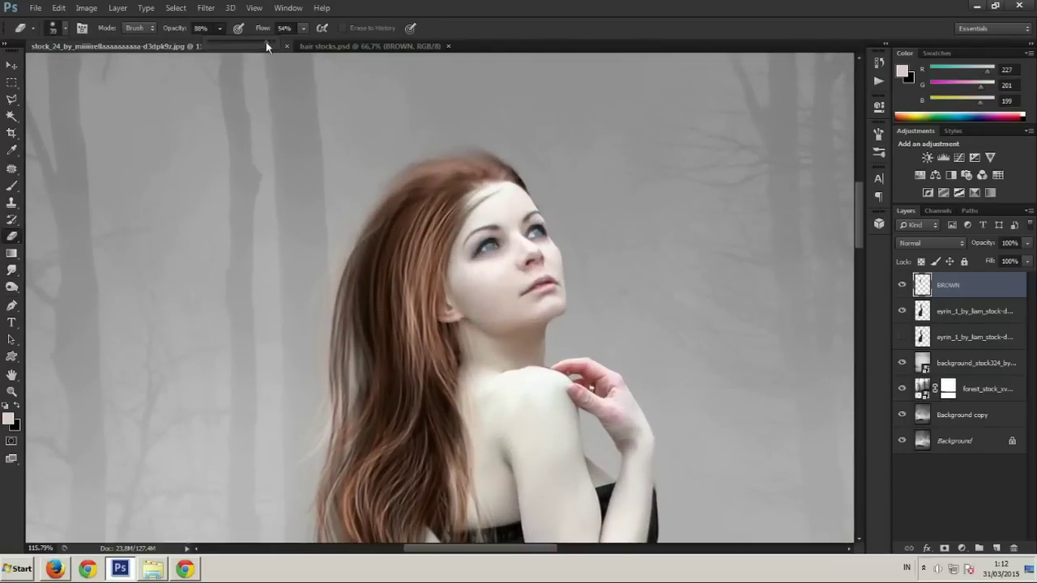
{"action": "mouse_move", "coordinate": [496, 198]}
{"action": "left_mouse_down"}
{"action": "mouse_move", "coordinate": [475, 215]}
{"action": "mouse_move", "coordinate": [461, 252]}
{"action": "mouse_move", "coordinate": [479, 196]}
{"action": "mouse_move", "coordinate": [481, 217]}
{"action": "left_mouse_up"}
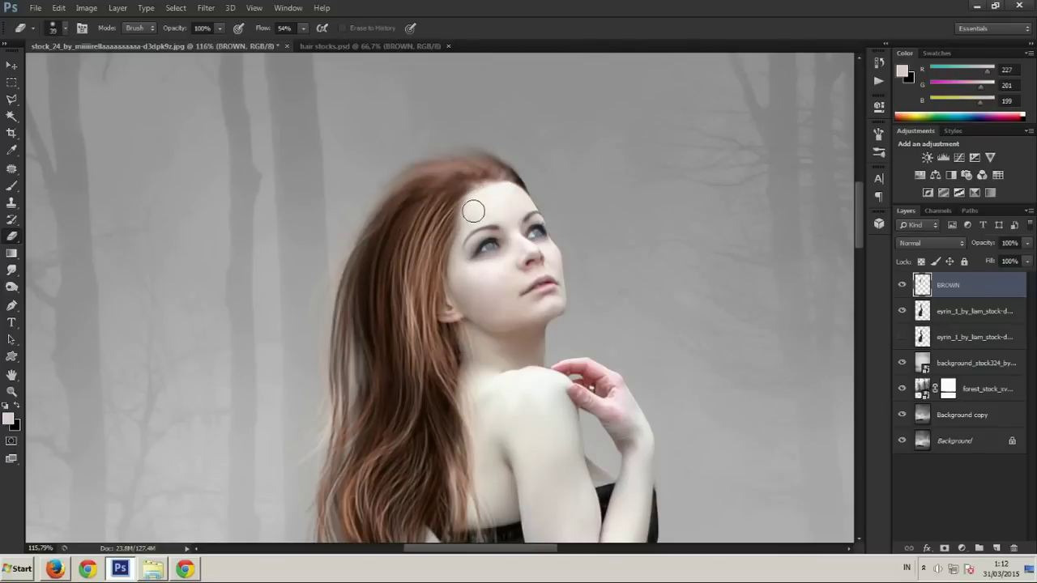
Zoom in on the forehead and switch to the Smudge tool at about 30 px
{"action": "scroll", "coordinate": [474, 212], "scroll_direction": "down", "scroll_amount": 3}
{"action": "scroll", "coordinate": [473, 212], "scroll_direction": "down", "scroll_amount": 2}
{"action": "scroll", "coordinate": [491, 222], "scroll_direction": "up", "scroll_amount": 4}
{"action": "scroll", "coordinate": [557, 297], "scroll_direction": "up", "scroll_amount": 2}
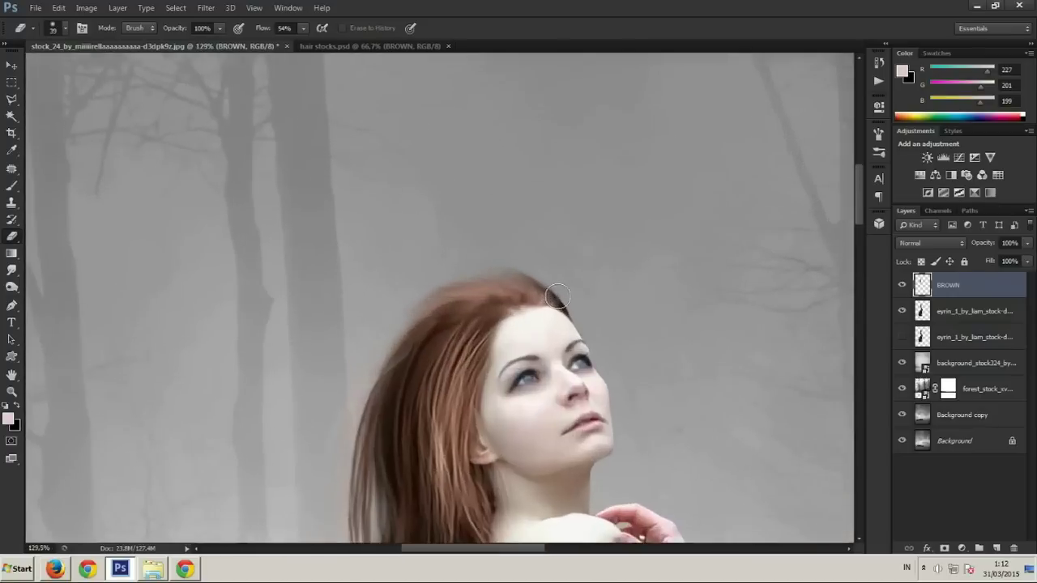
{"action": "scroll", "coordinate": [548, 276], "scroll_direction": "up", "scroll_amount": 2}
{"action": "scroll", "coordinate": [530, 239], "scroll_direction": "up", "scroll_amount": 1}
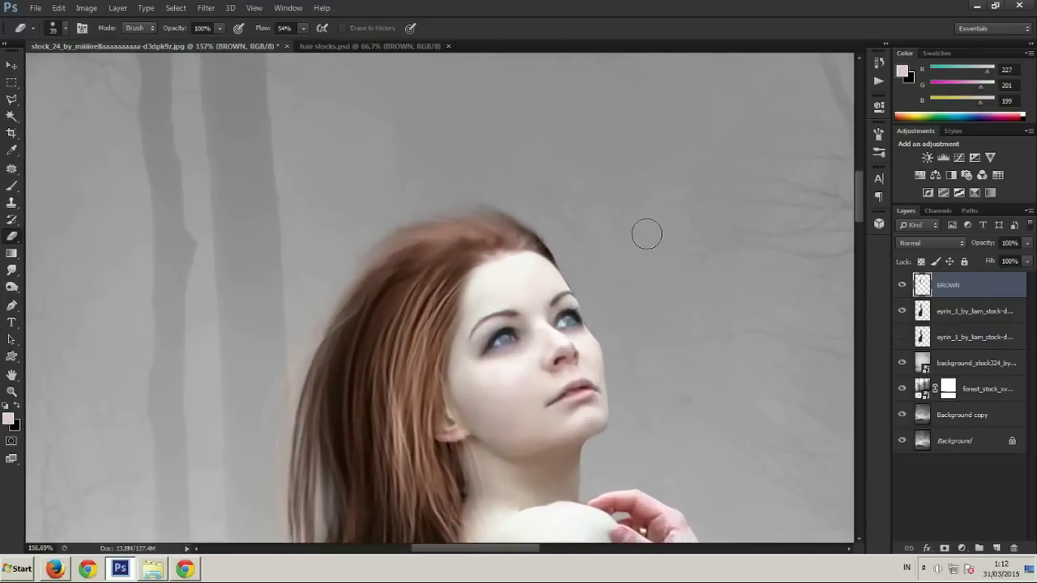
{"action": "key", "text": "r"}
{"action": "key", "text": "bracketleft"}
Reselect the BROWN layer, view the whole composite, and add an empty Layer 1 above it
{"action": "left_click", "coordinate": [945, 310]}
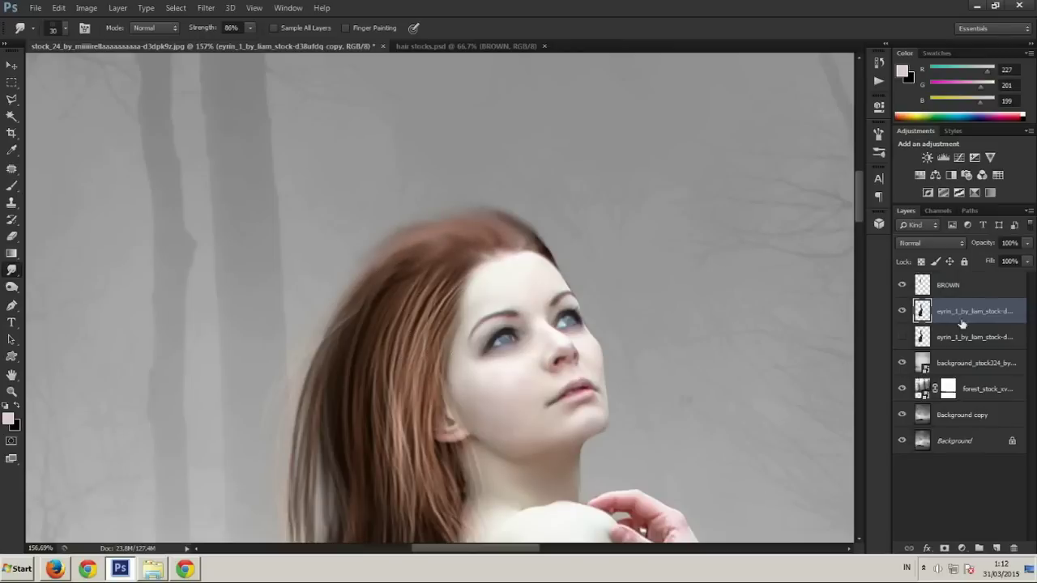
{"action": "left_click", "coordinate": [948, 285]}
{"action": "scroll", "coordinate": [480, 381], "scroll_direction": "down", "scroll_amount": 3}
{"action": "scroll", "coordinate": [480, 381], "scroll_direction": "down", "scroll_amount": 2}
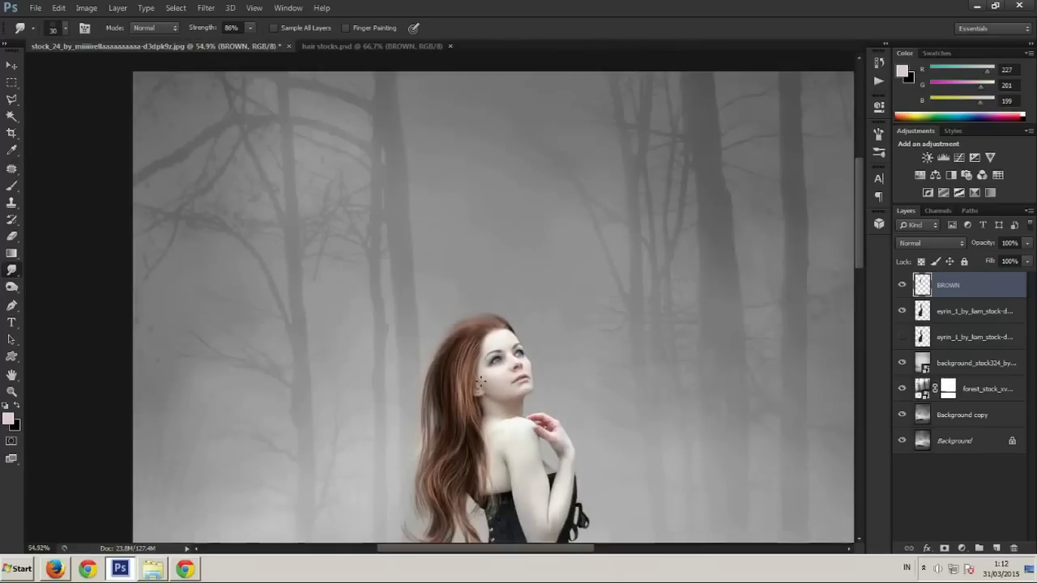
{"action": "scroll", "coordinate": [480, 381], "scroll_direction": "down", "scroll_amount": 3}
{"action": "scroll", "coordinate": [487, 415], "scroll_direction": "up", "scroll_amount": 1}
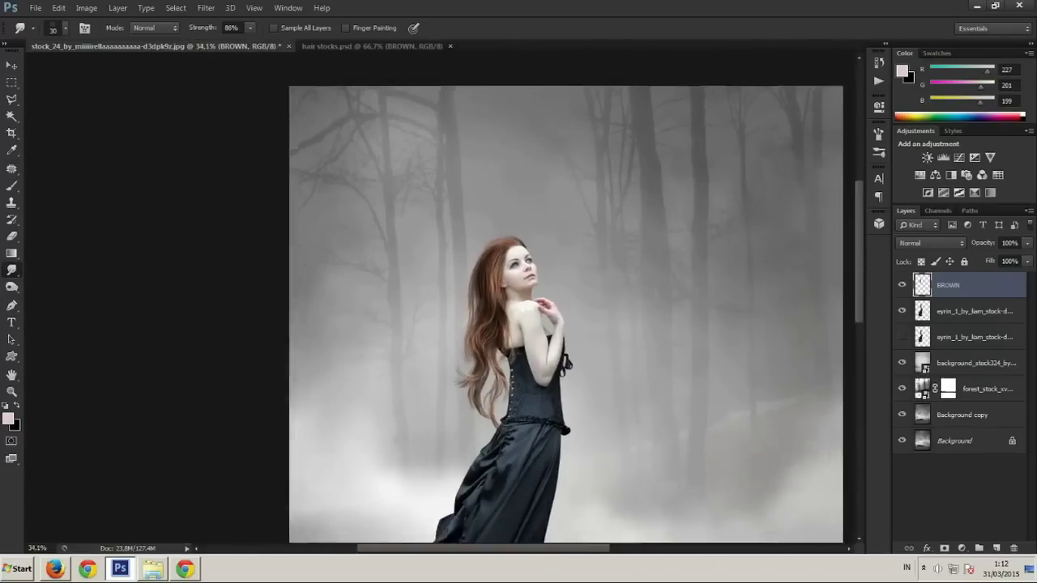
{"action": "scroll", "coordinate": [542, 342], "scroll_direction": "down", "scroll_amount": 3}
{"action": "scroll", "coordinate": [510, 302], "scroll_direction": "up", "scroll_amount": 2}
{"action": "scroll", "coordinate": [509, 301], "scroll_direction": "up", "scroll_amount": 1}
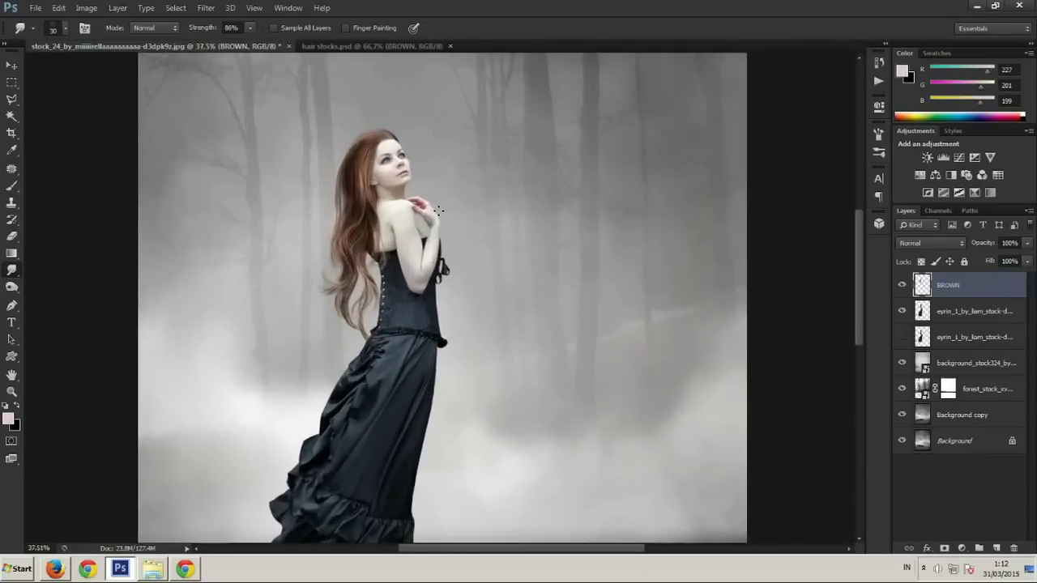
{"action": "scroll", "coordinate": [486, 259], "scroll_direction": "down", "scroll_amount": 2}
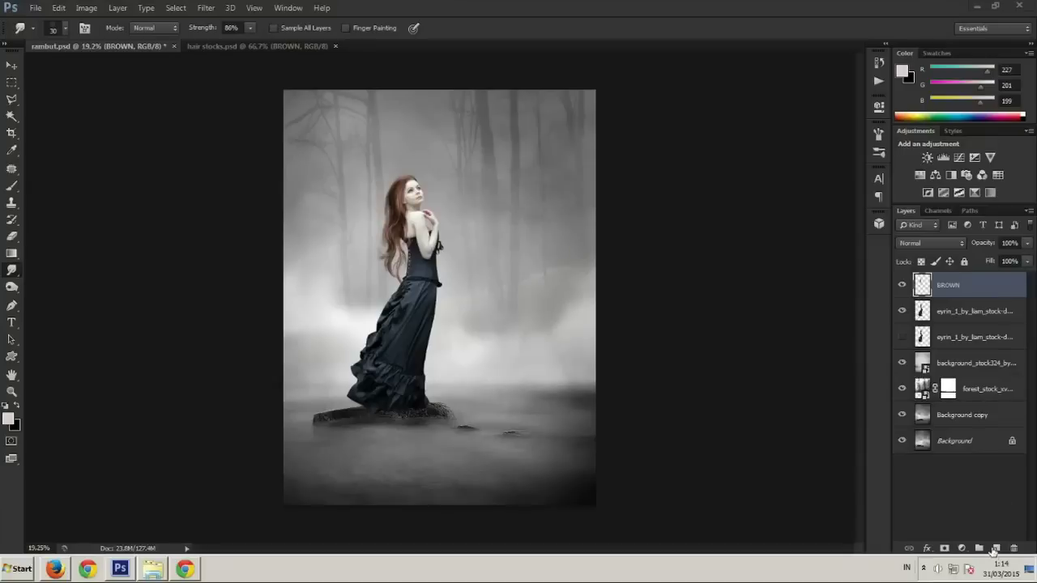
{"action": "left_click", "coordinate": [996, 549]}
Set up a small, low-opacity black Brush on Layer 1
{"action": "scroll", "coordinate": [464, 349], "scroll_direction": "up", "scroll_amount": 1}
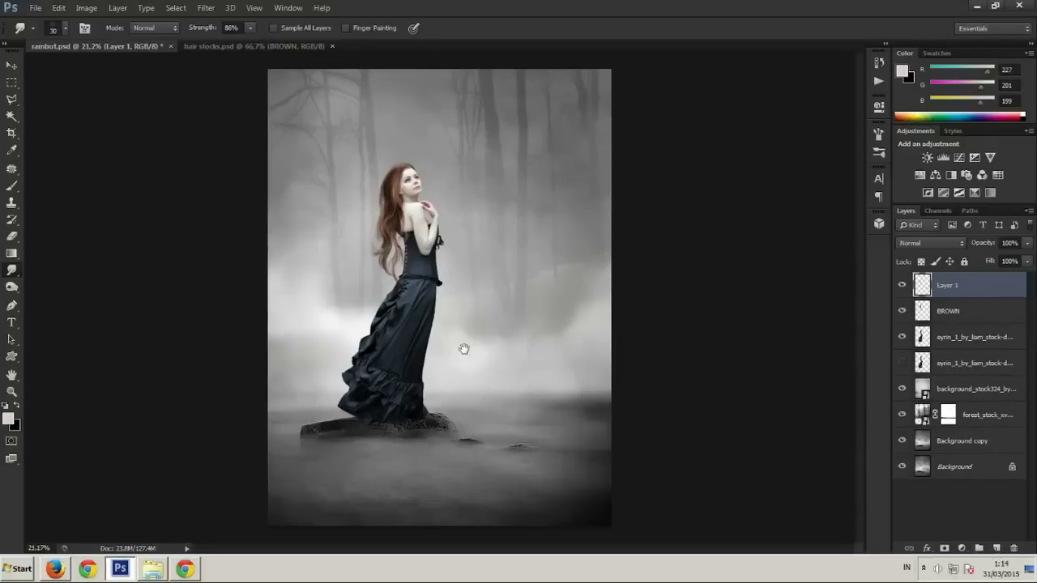
{"action": "left_click", "coordinate": [12, 186]}
{"action": "right_click", "coordinate": [441, 333]}
{"action": "left_click", "coordinate": [271, 29]}
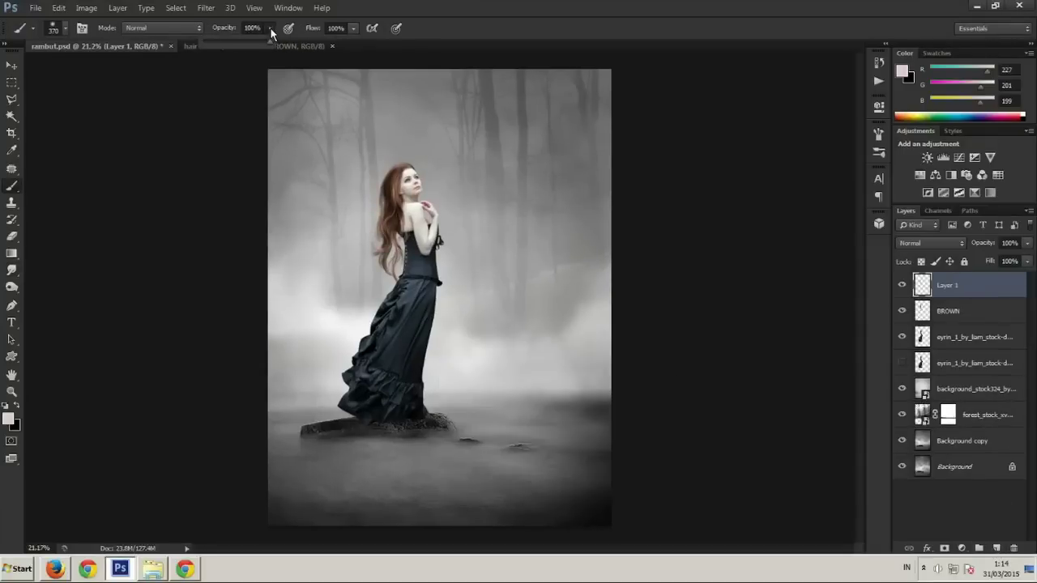
{"action": "left_click", "coordinate": [5, 405]}
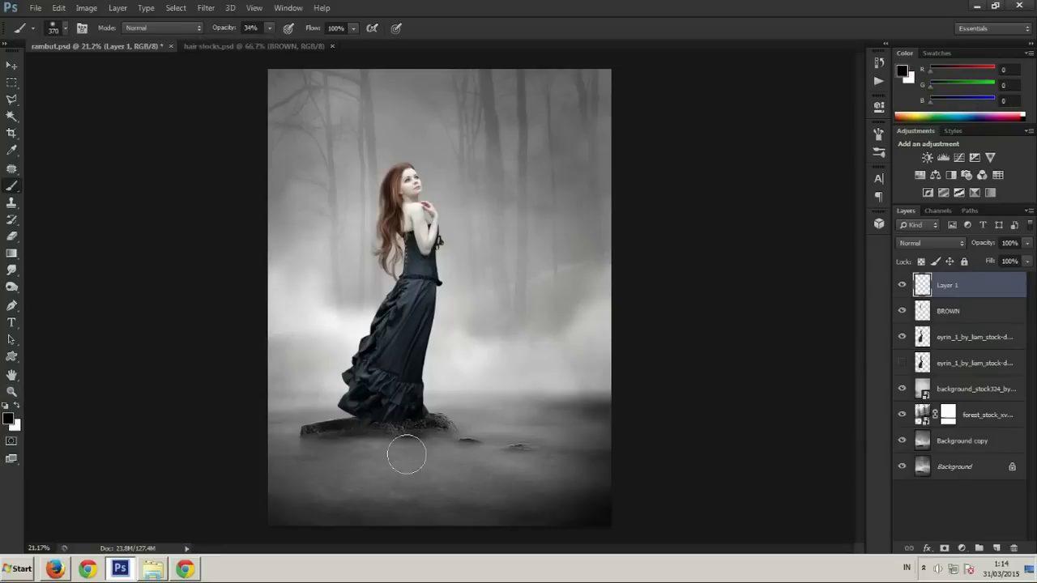
{"action": "key", "text": "bracketleft"}
{"action": "key", "text": "bracketleft"}
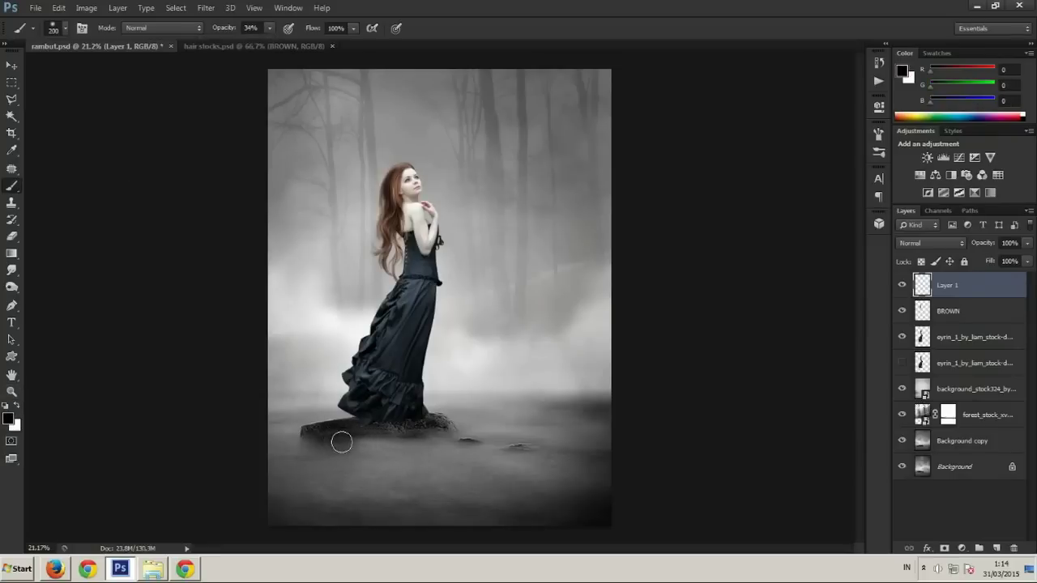
Paint dark shadow along and beneath the rock, then lower the brush opacity to 23%
{"action": "left_click_drag", "start_coordinate": [341, 441], "coordinate": [458, 442]}
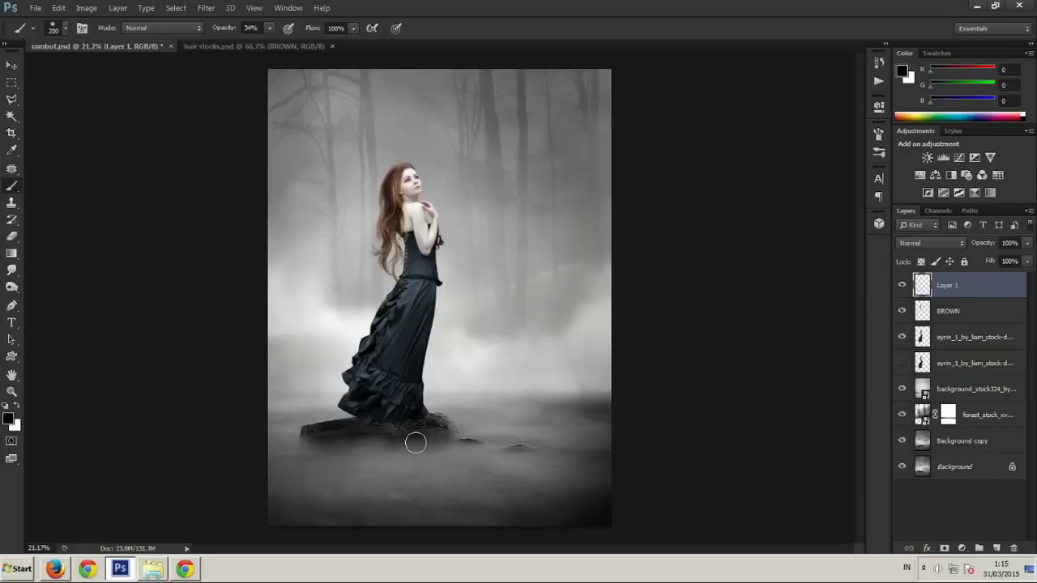
{"action": "scroll", "coordinate": [416, 443], "scroll_direction": "down", "scroll_amount": 1}
{"action": "key", "text": "bracketright"}
{"action": "key", "text": "bracketright"}
{"action": "mouse_move", "coordinate": [395, 427]}
{"action": "left_mouse_down"}
{"action": "mouse_move", "coordinate": [454, 454]}
{"action": "mouse_move", "coordinate": [487, 447]}
{"action": "left_mouse_up"}
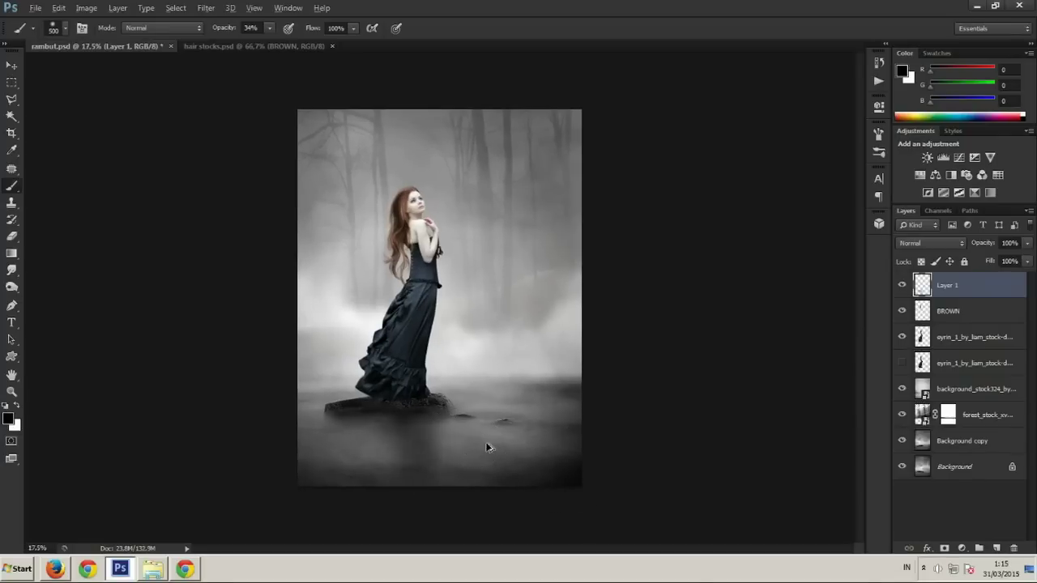
{"action": "mouse_move", "coordinate": [414, 454]}
{"action": "left_mouse_down"}
{"action": "mouse_move", "coordinate": [408, 461]}
{"action": "mouse_move", "coordinate": [388, 432]}
{"action": "mouse_move", "coordinate": [352, 440]}
{"action": "left_mouse_up"}
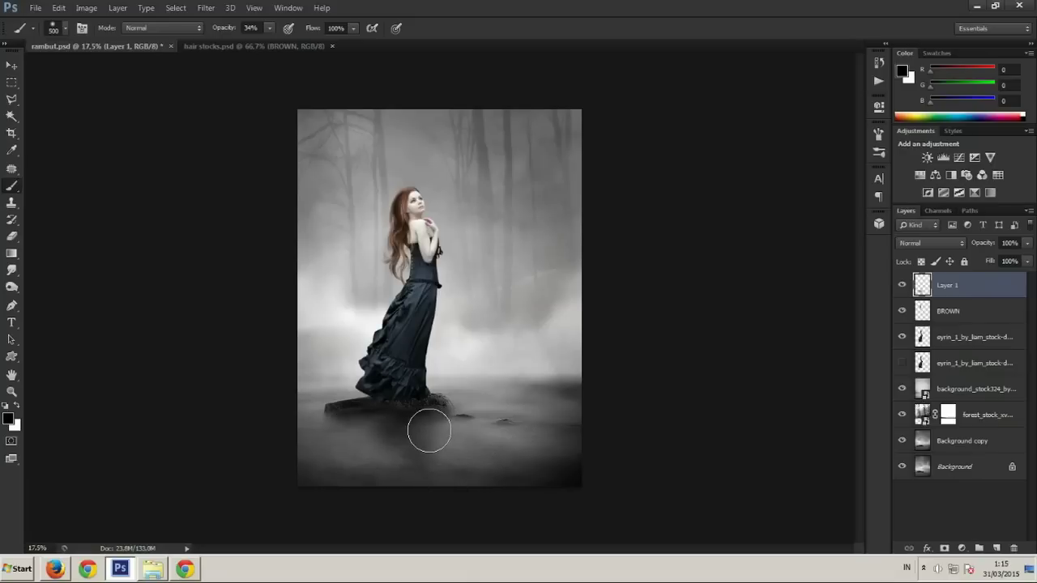
{"action": "scroll", "coordinate": [470, 496], "scroll_direction": "up", "scroll_amount": 1, "text": "alt"}
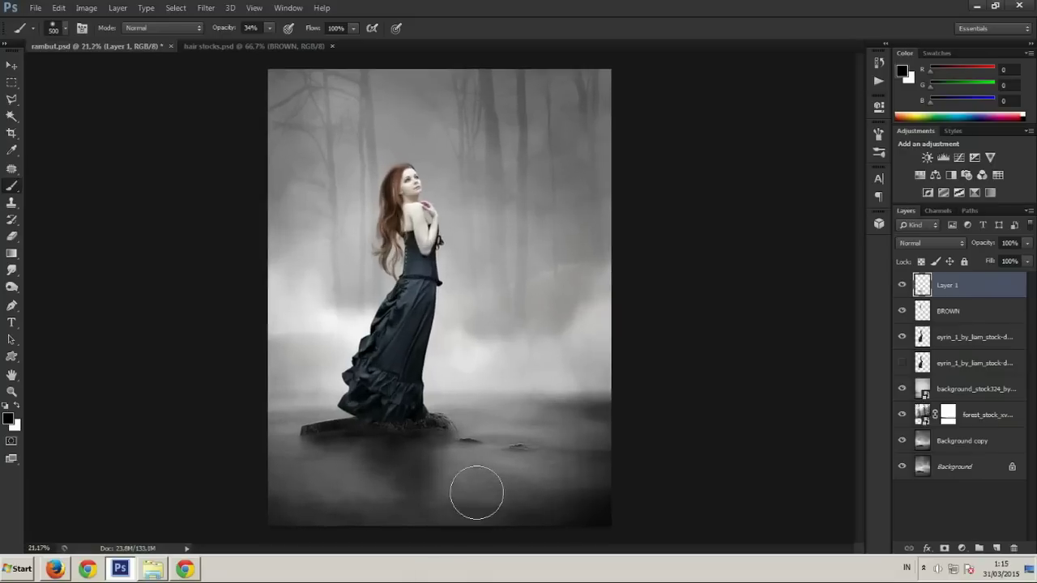
{"action": "scroll", "coordinate": [454, 484], "scroll_direction": "down", "scroll_amount": 1, "text": "alt"}
{"action": "key", "text": "bracketleft"}
{"action": "key", "text": "bracketleft"}
{"action": "left_click", "coordinate": [270, 28]}
{"action": "left_click", "coordinate": [422, 430]}
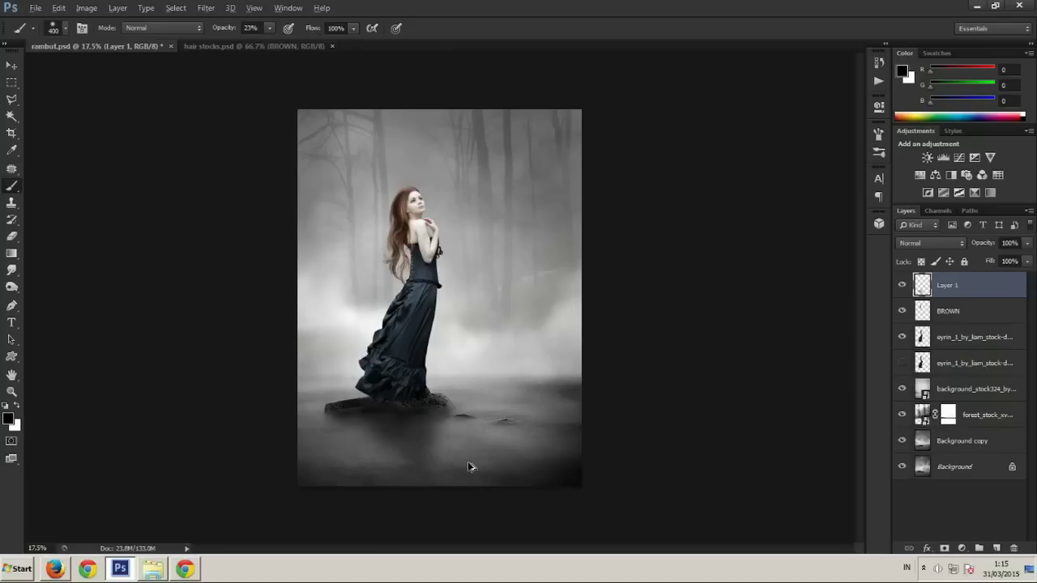
Set Layer 1 to 54% opacity and 80% fill
{"action": "left_click", "coordinate": [1027, 243]}
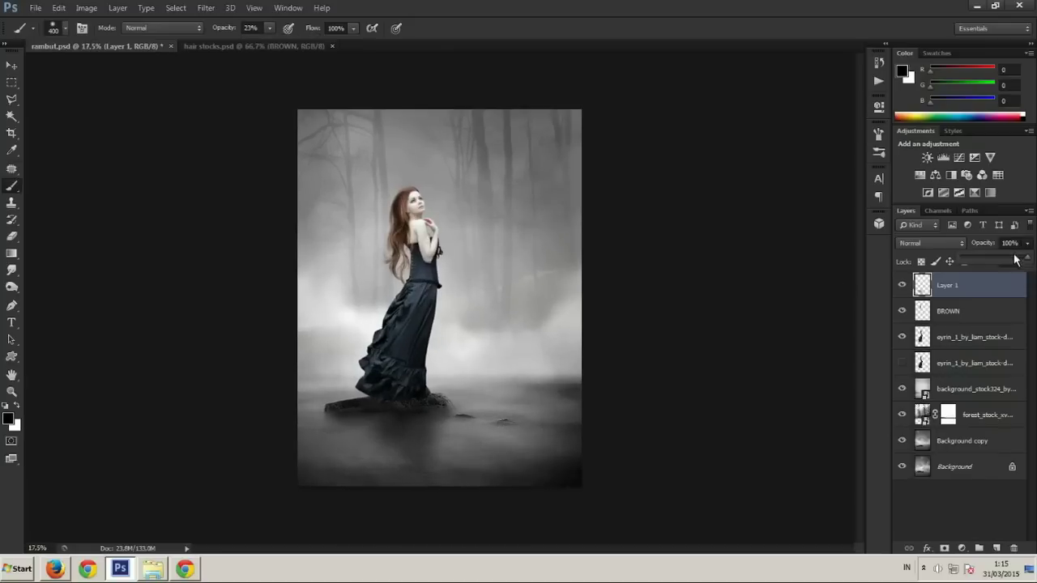
{"action": "left_click_drag", "start_coordinate": [1028, 258], "coordinate": [998, 261]}
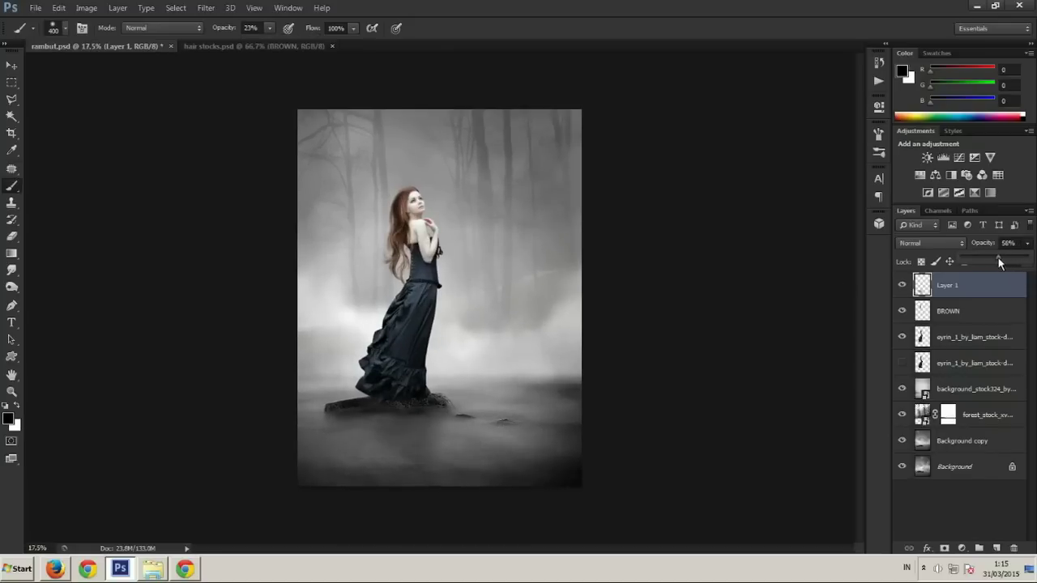
{"action": "left_click", "coordinate": [432, 429]}
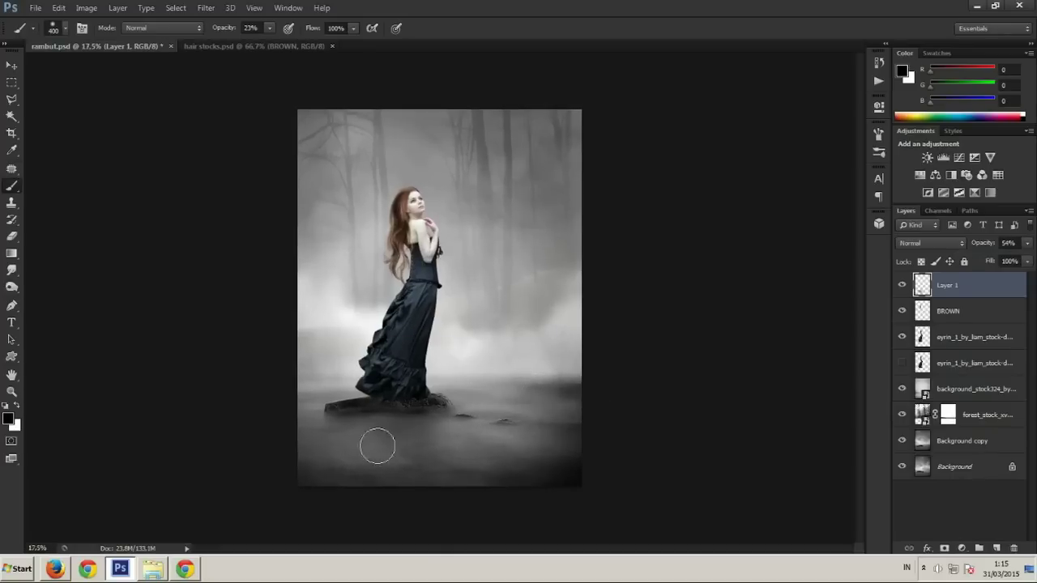
{"action": "scroll", "coordinate": [378, 440], "scroll_direction": "down", "scroll_amount": 2}
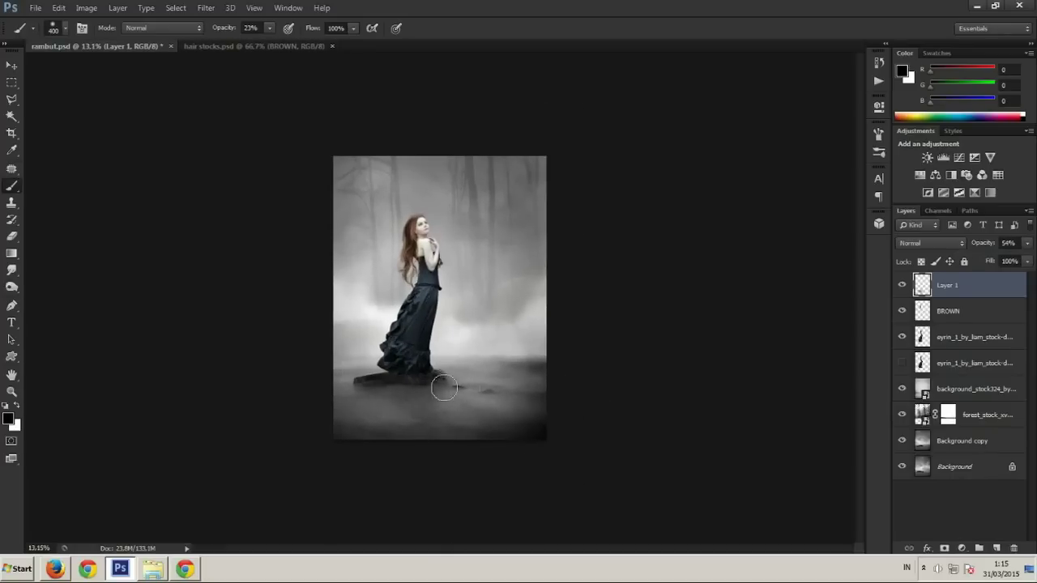
{"action": "scroll", "coordinate": [542, 404], "scroll_direction": "up", "scroll_amount": 1}
{"action": "left_click_drag", "start_coordinate": [1027, 265], "coordinate": [1012, 278]}
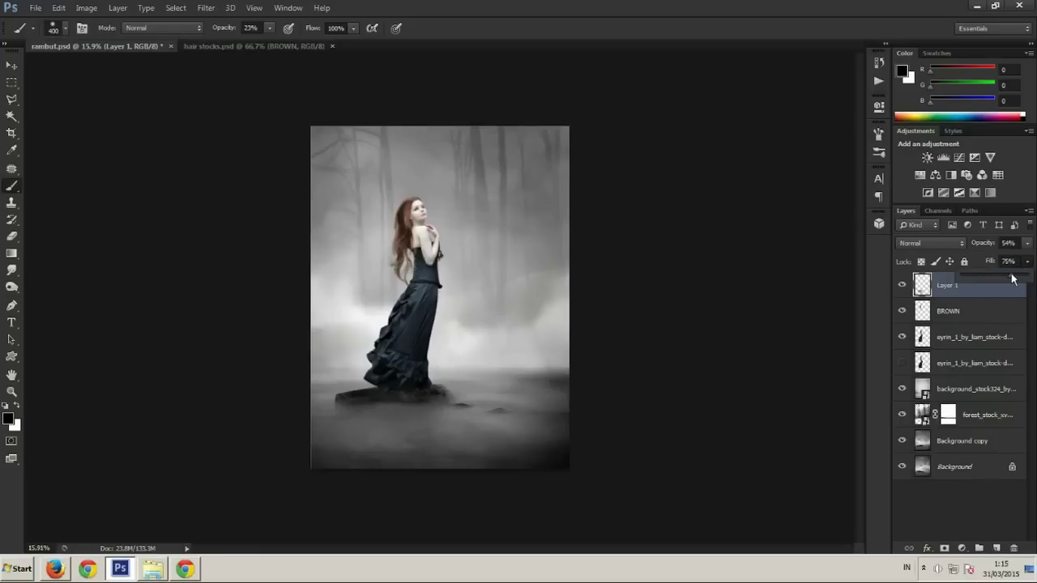
{"action": "scroll", "coordinate": [559, 394], "scroll_direction": "up", "scroll_amount": 2}
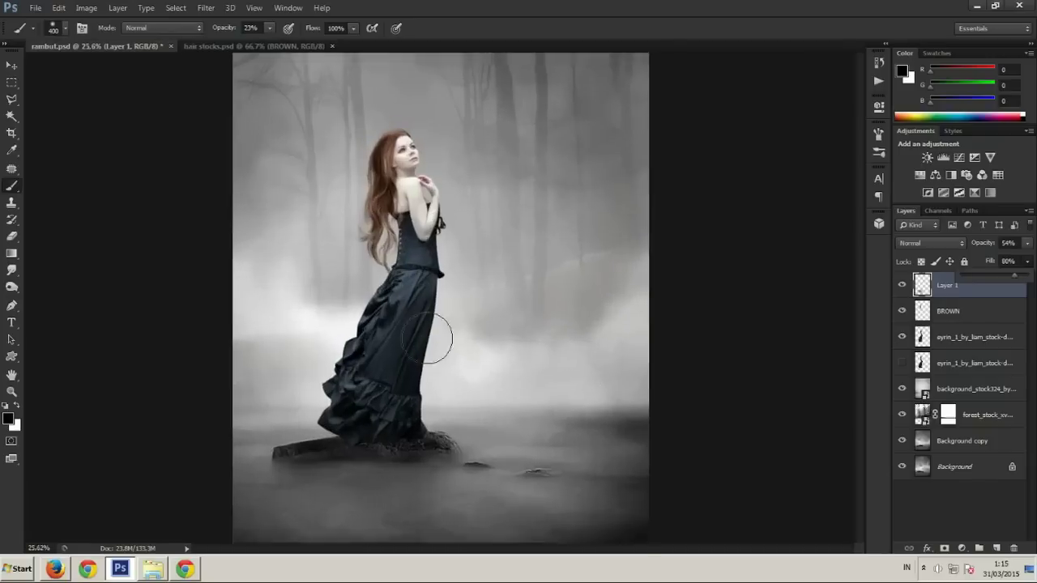
{"action": "scroll", "coordinate": [458, 424], "scroll_direction": "up", "scroll_amount": 2}
{"action": "scroll", "coordinate": [478, 367], "scroll_direction": "down", "scroll_amount": 1}
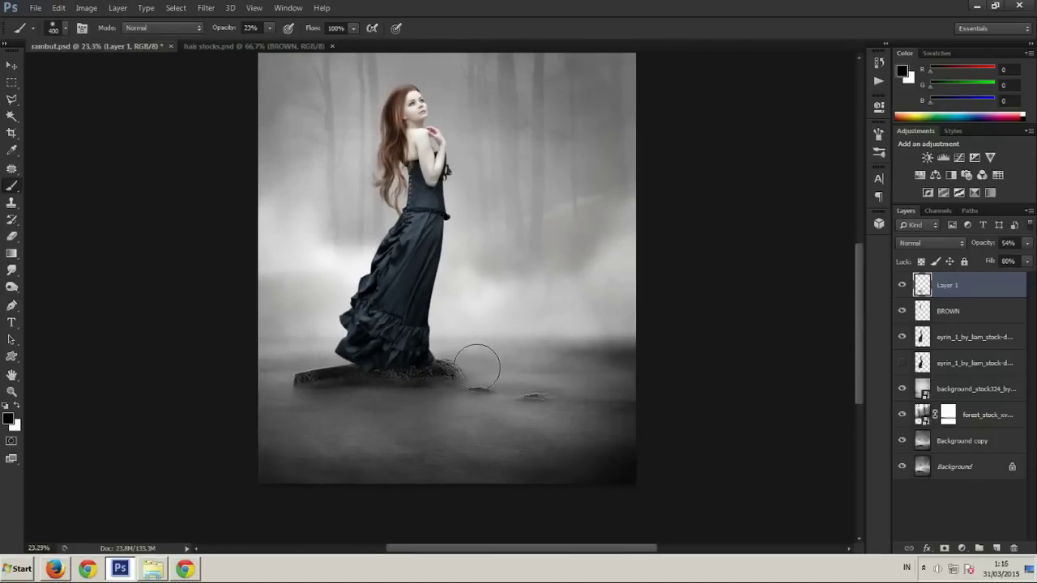
{"action": "scroll", "coordinate": [321, 448], "scroll_direction": "down", "scroll_amount": 1}
In Explorer, go back to the stock folder, open pohon and select vine3.png
{"action": "left_click", "coordinate": [151, 570]}
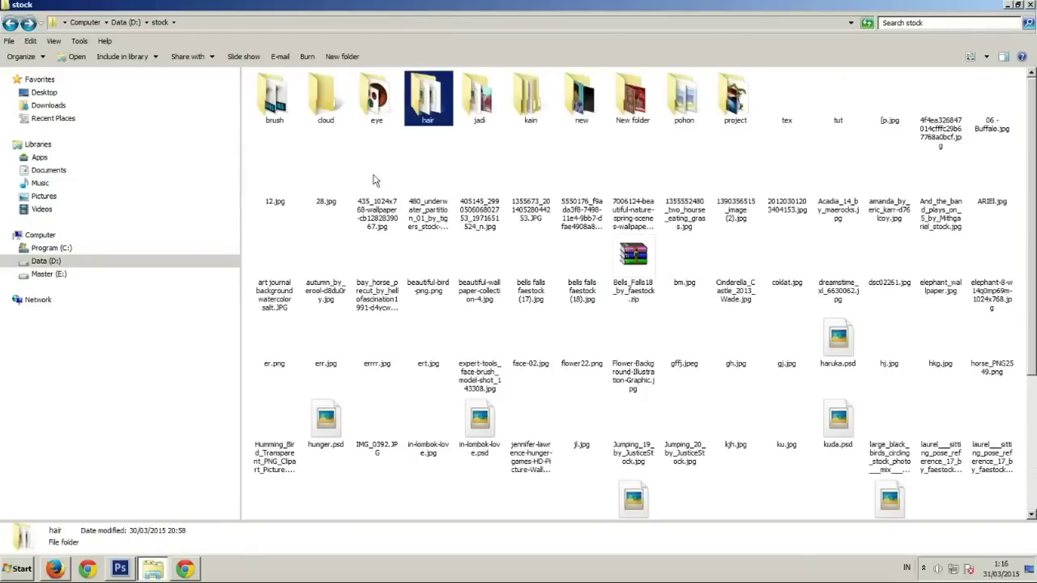
{"action": "left_click", "coordinate": [9, 22]}
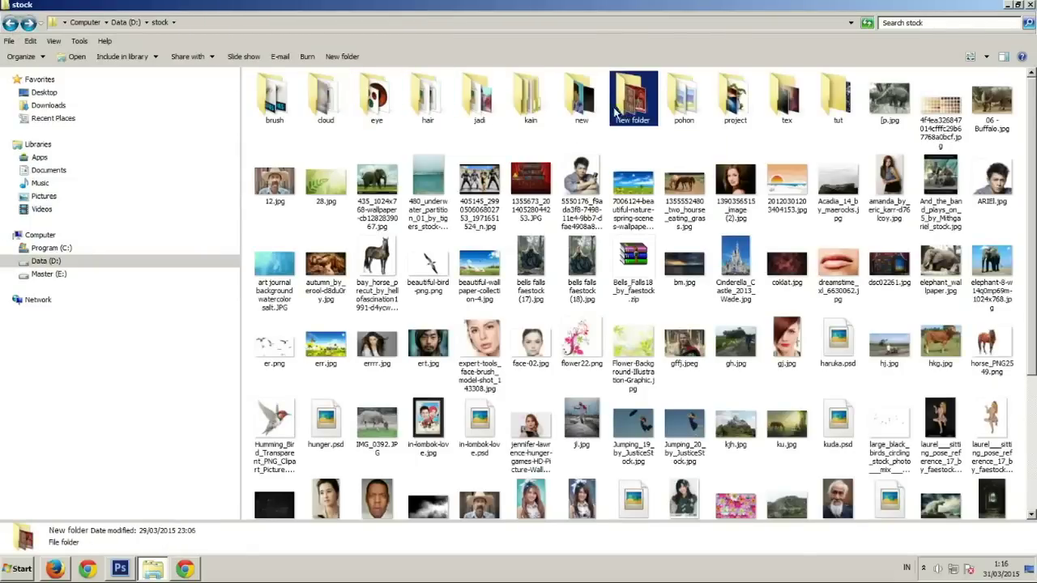
{"action": "left_click", "coordinate": [699, 113]}
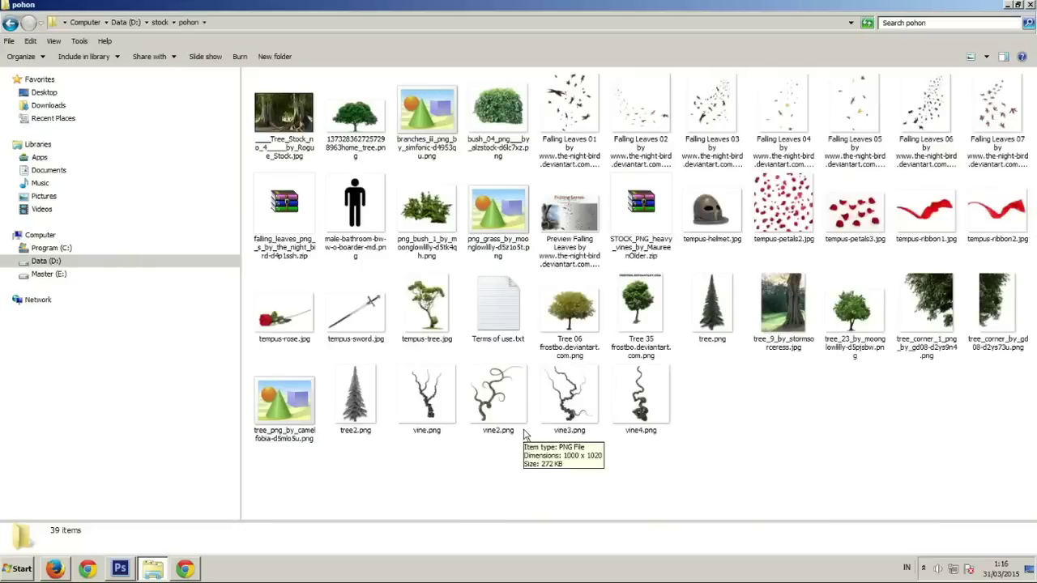
{"action": "left_click", "coordinate": [574, 403]}
Place vine.png and vine3.png, then scale both vines down and move them toward the rock
{"action": "mouse_move", "coordinate": [442, 410]}
{"action": "left_mouse_down"}
{"action": "mouse_move", "coordinate": [247, 501]}
{"action": "mouse_move", "coordinate": [372, 447]}
{"action": "left_mouse_up"}
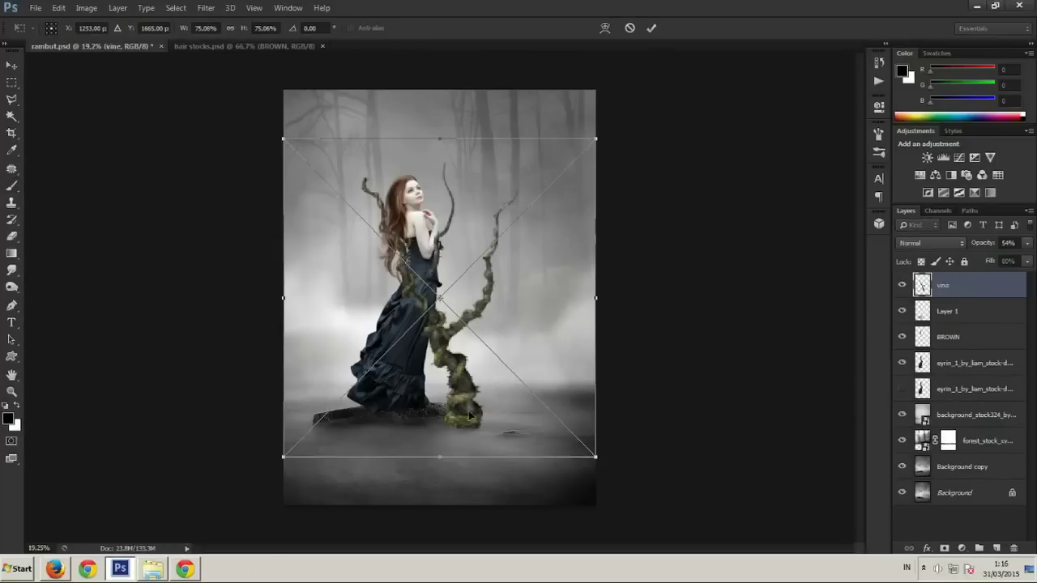
{"action": "key", "text": "Return"}
{"action": "key", "text": "Return"}
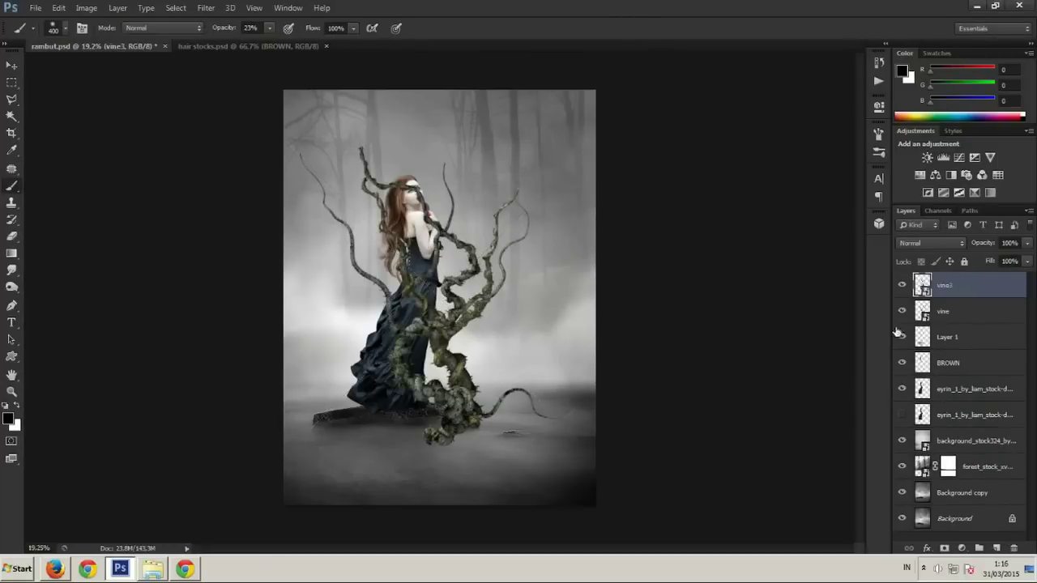
{"action": "left_click", "coordinate": [933, 312], "text": "shift"}
{"action": "key", "text": "ctrl+t"}
{"action": "left_click_drag", "start_coordinate": [564, 423], "coordinate": [475, 329]}
{"action": "mouse_move", "coordinate": [408, 228]}
{"action": "left_mouse_down"}
{"action": "mouse_move", "coordinate": [550, 468]}
{"action": "mouse_move", "coordinate": [449, 466]}
{"action": "left_mouse_up"}
{"action": "key", "text": "Return"}
{"action": "key", "text": "b"}
{"action": "left_click", "coordinate": [544, 320]}
{"action": "key", "text": "Return"}
{"action": "left_click", "coordinate": [575, 374]}
{"action": "left_click", "coordinate": [521, 220]}
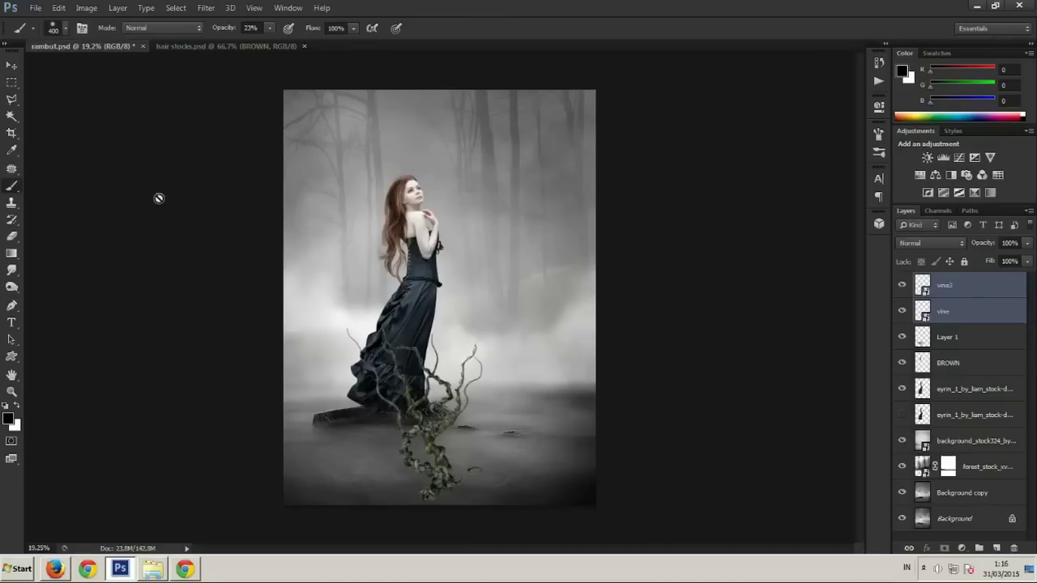
Move the second vine to the right side of the canvas and rasterize it
{"action": "left_click", "coordinate": [14, 69]}
{"action": "left_click", "coordinate": [529, 369]}
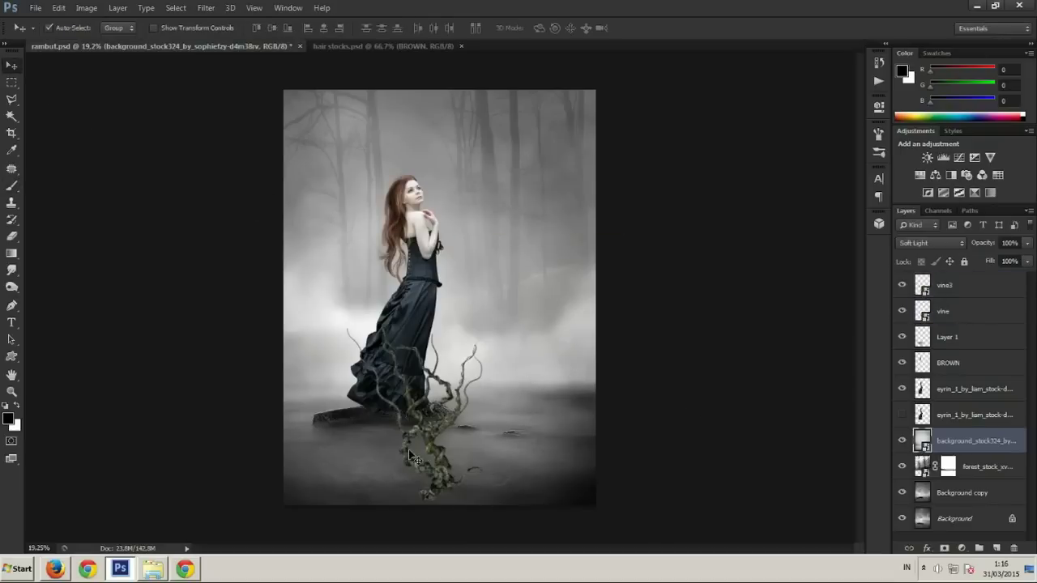
{"action": "left_click_drag", "start_coordinate": [411, 459], "coordinate": [438, 437]}
{"action": "key", "text": "ctrl+z"}
{"action": "scroll", "coordinate": [430, 486], "scroll_direction": "up", "scroll_amount": 1}
{"action": "scroll", "coordinate": [430, 487], "scroll_direction": "up", "scroll_amount": 1}
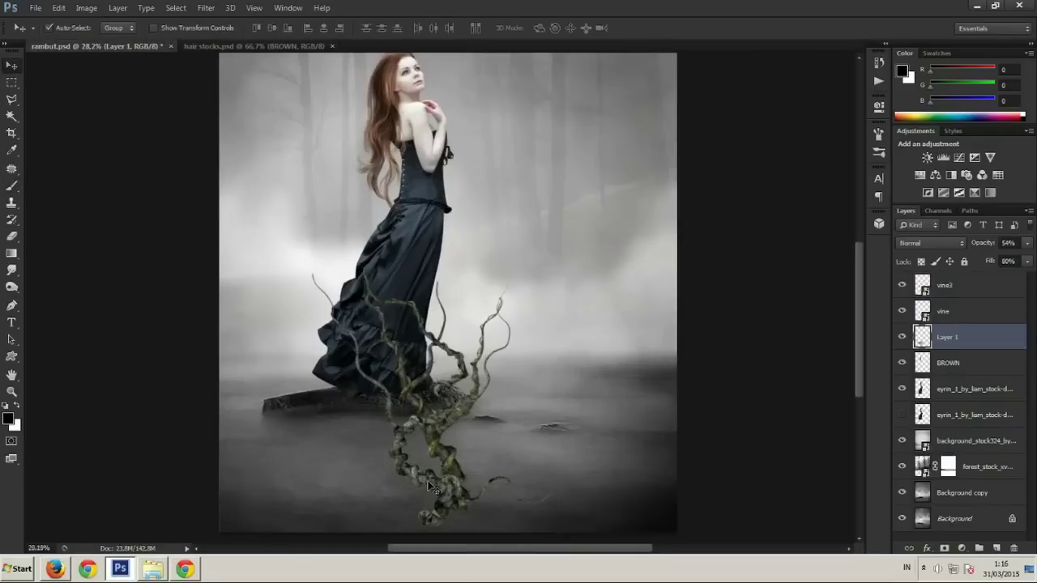
{"action": "left_click_drag", "start_coordinate": [430, 486], "coordinate": [617, 423]}
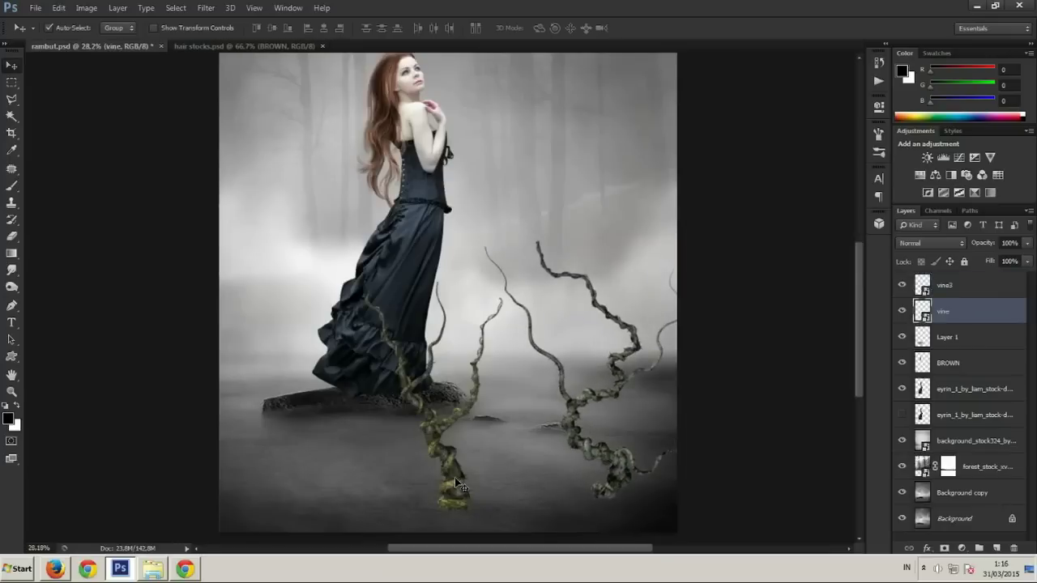
{"action": "key", "text": "b"}
{"action": "key", "text": "ctrl+b"}
Shift the vine's Color Balance midtones to Yellow/Blue +18 and apply it
{"action": "key", "text": "Return"}
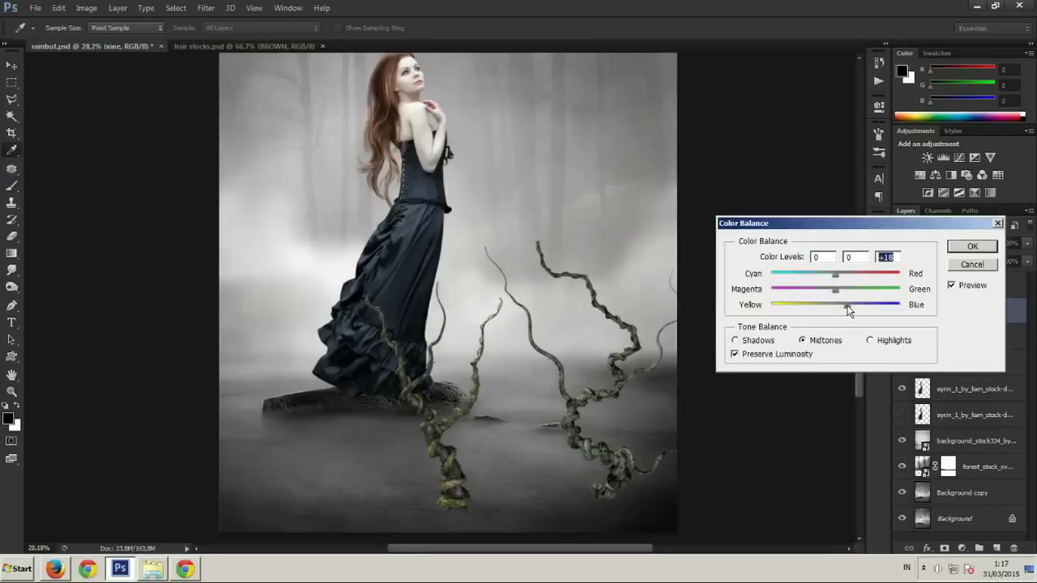
{"action": "left_click_drag", "start_coordinate": [834, 289], "coordinate": [841, 291]}
{"action": "left_click", "coordinate": [961, 253]}
Rasterize vine3, tilt it about 14° counterclockwise, and enlarge it to about 114%
{"action": "key", "text": "v"}
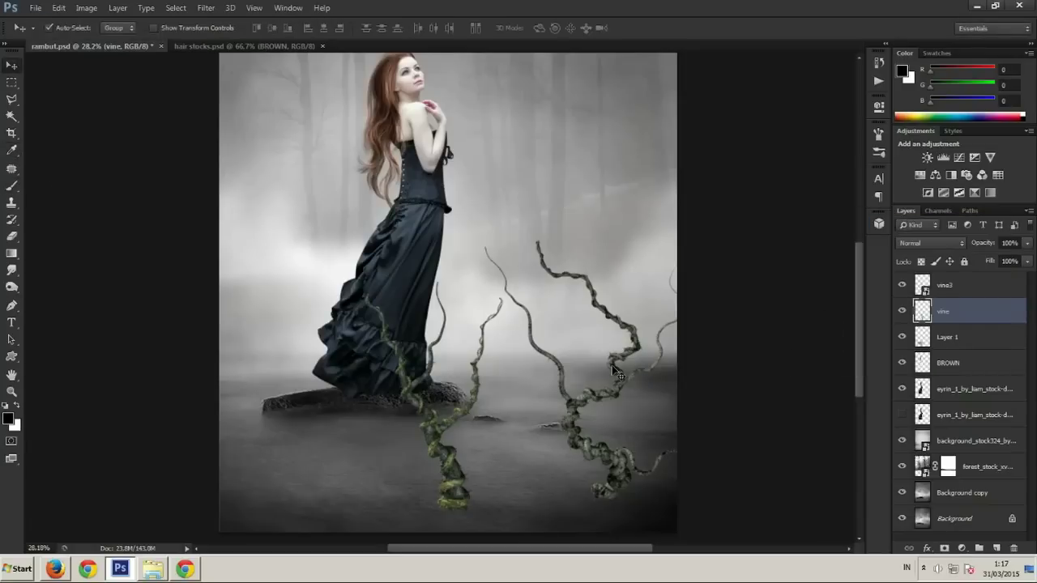
{"action": "left_click", "coordinate": [902, 311]}
{"action": "left_click", "coordinate": [948, 285]}
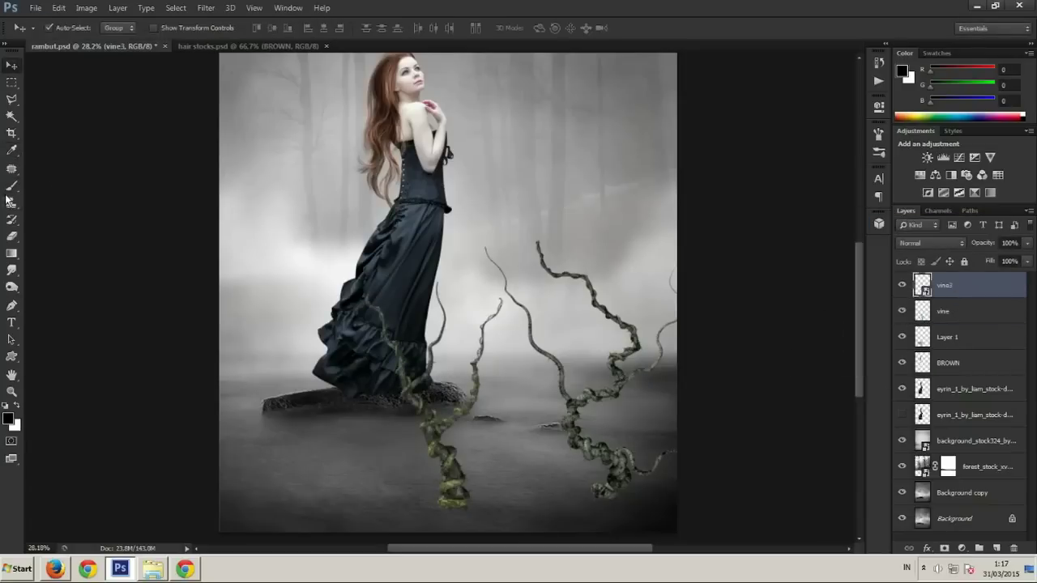
{"action": "key", "text": "b"}
{"action": "left_click", "coordinate": [554, 261]}
{"action": "left_click", "coordinate": [509, 222]}
{"action": "key", "text": "ctrl+t"}
{"action": "left_click_drag", "start_coordinate": [713, 442], "coordinate": [729, 413]}
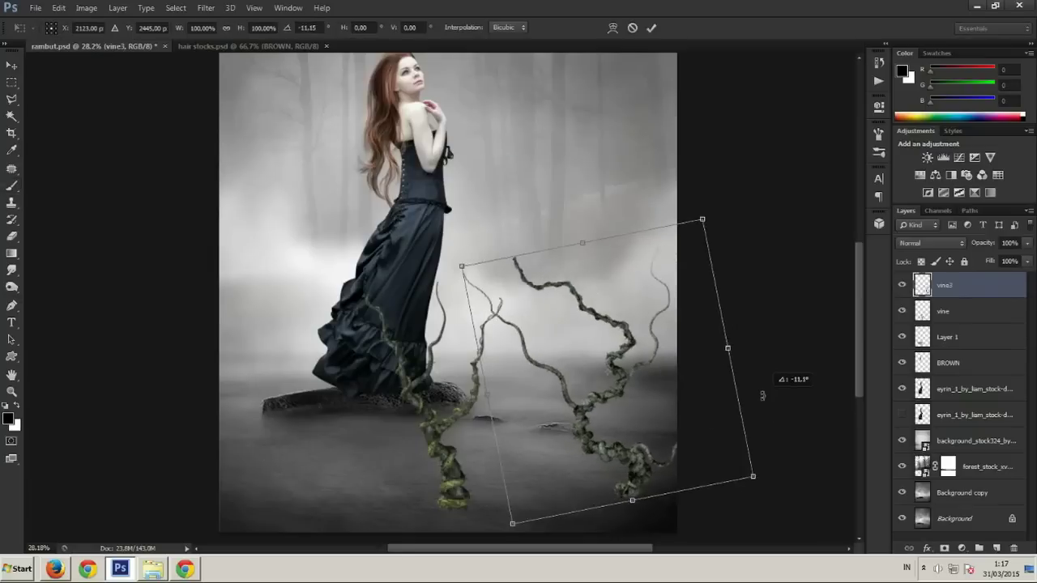
{"action": "scroll", "coordinate": [642, 500], "scroll_direction": "down", "scroll_amount": 1}
{"action": "left_click_drag", "start_coordinate": [547, 518], "coordinate": [597, 350]}
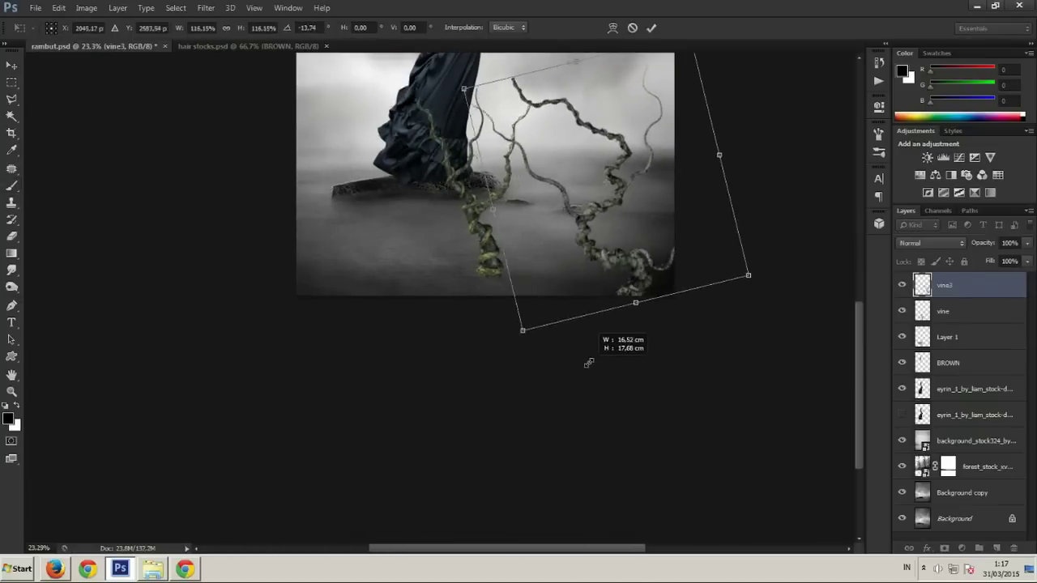
{"action": "scroll", "coordinate": [596, 385], "scroll_direction": "down", "scroll_amount": 1}
{"action": "key", "text": "ctrl+plus"}
{"action": "left_click_drag", "start_coordinate": [564, 436], "coordinate": [572, 448]}
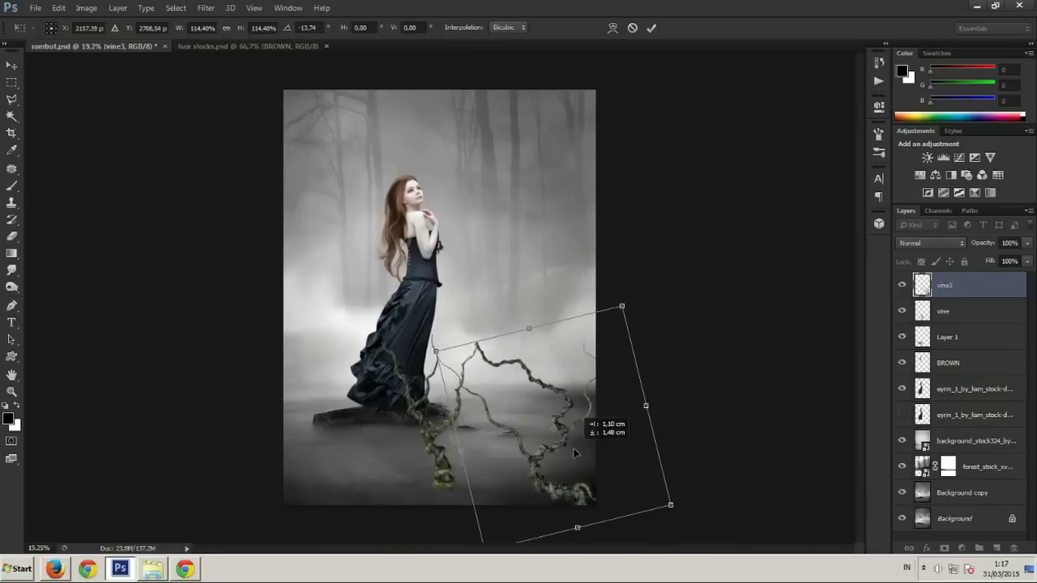
{"action": "key", "text": "Return"}
Darken vine3 by pulling its Curves down slightly
{"action": "key", "text": "b"}
{"action": "scroll", "coordinate": [544, 440], "scroll_direction": "up", "scroll_amount": 2}
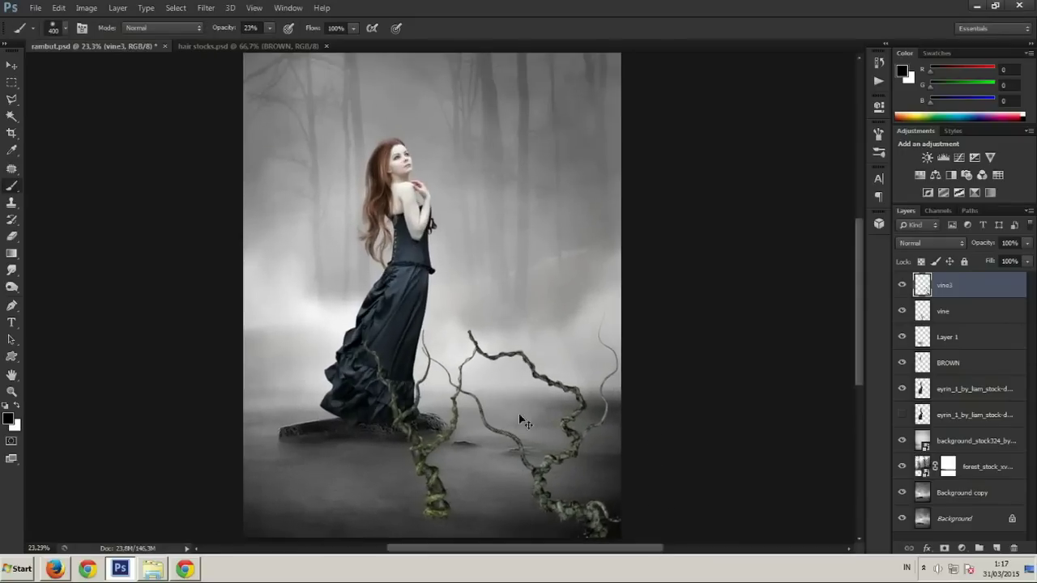
{"action": "key", "text": "ctrl+m"}
{"action": "left_click_drag", "start_coordinate": [749, 353], "coordinate": [752, 362]}
{"action": "key", "text": "Return"}
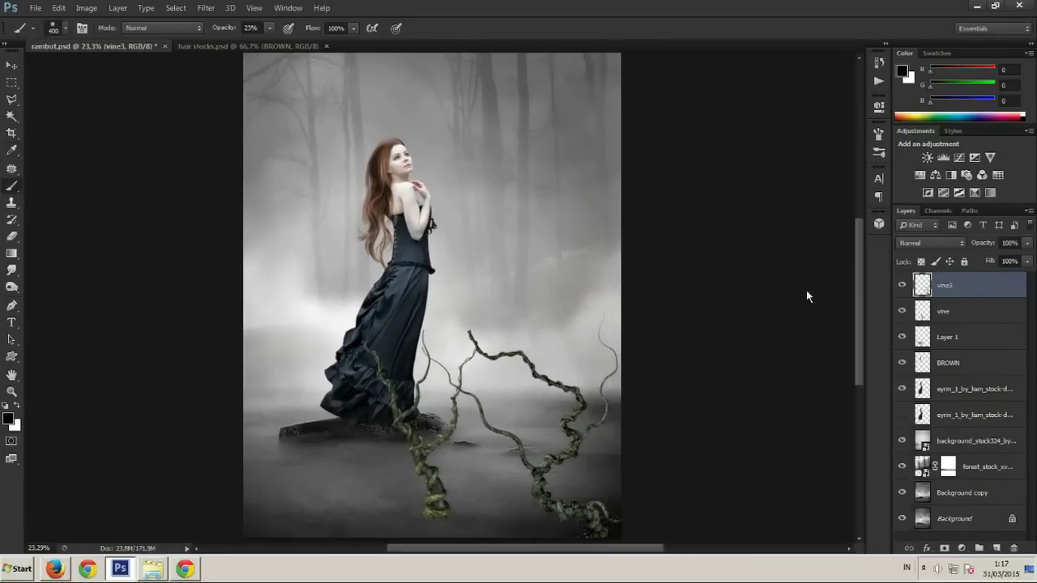
{"action": "scroll", "coordinate": [624, 426], "scroll_direction": "up", "scroll_amount": 1}
{"action": "scroll", "coordinate": [624, 423], "scroll_direction": "down", "scroll_amount": 2}
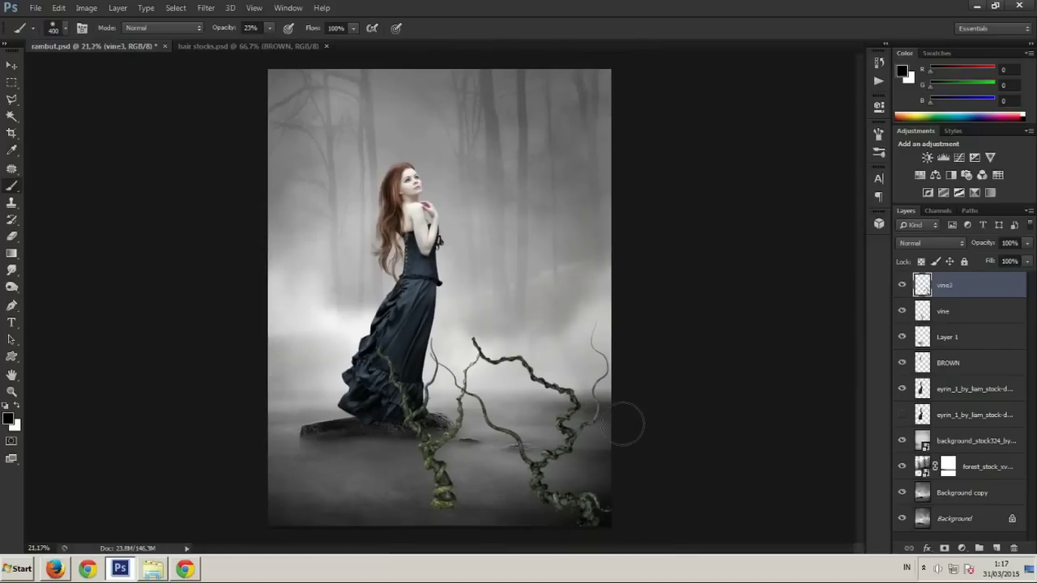
{"action": "scroll", "coordinate": [582, 458], "scroll_direction": "up", "scroll_amount": 1}
{"action": "scroll", "coordinate": [568, 450], "scroll_direction": "down", "scroll_amount": 1}
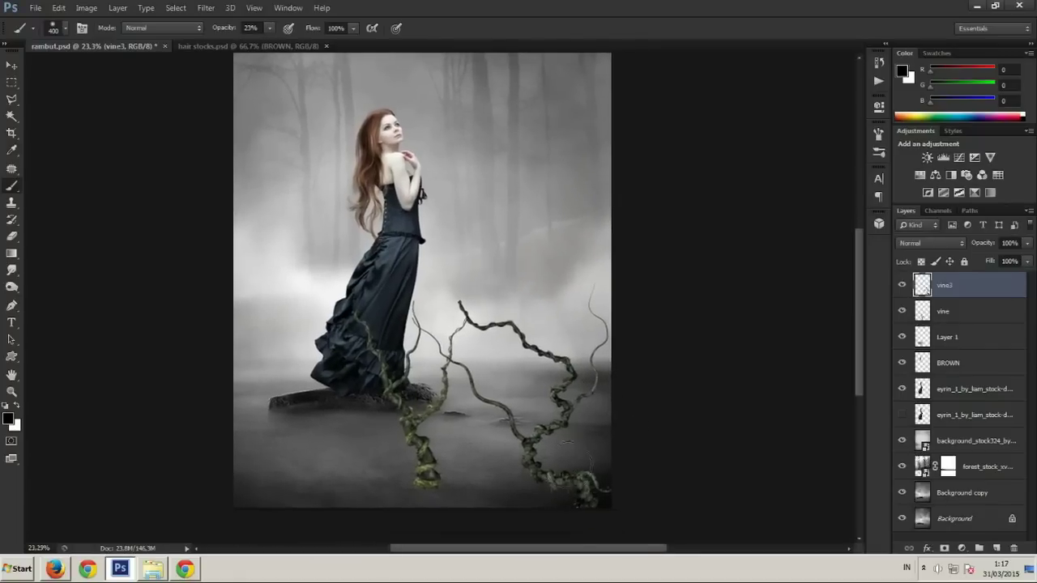
{"action": "scroll", "coordinate": [568, 444], "scroll_direction": "up", "scroll_amount": 2}
Move the vine layer right and down, flip it horizontally and rotate it
{"action": "left_click", "coordinate": [16, 68]}
{"action": "mouse_move", "coordinate": [377, 421]}
{"action": "left_mouse_down"}
{"action": "mouse_move", "coordinate": [506, 492]}
{"action": "mouse_move", "coordinate": [522, 478]}
{"action": "left_mouse_up"}
{"action": "key", "text": "ctrl+t"}
{"action": "right_click", "coordinate": [533, 438]}
{"action": "left_click", "coordinate": [568, 416]}
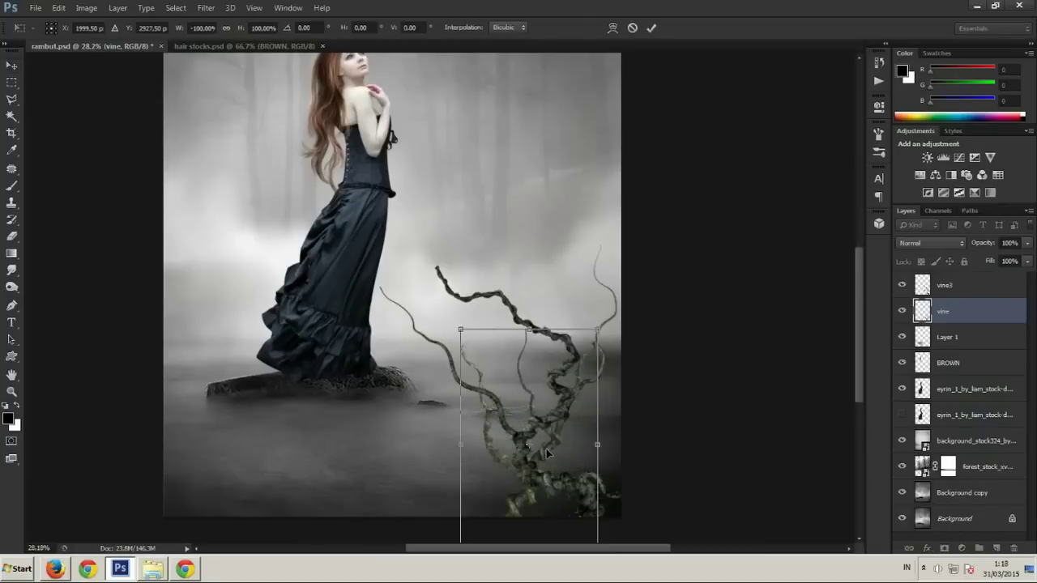
{"action": "left_click_drag", "start_coordinate": [604, 430], "coordinate": [587, 396]}
{"action": "mouse_move", "coordinate": [565, 381]}
{"action": "left_mouse_down"}
{"action": "mouse_move", "coordinate": [568, 417]}
{"action": "mouse_move", "coordinate": [515, 420]}
{"action": "mouse_move", "coordinate": [611, 414]}
{"action": "mouse_move", "coordinate": [509, 418]}
{"action": "left_mouse_up"}
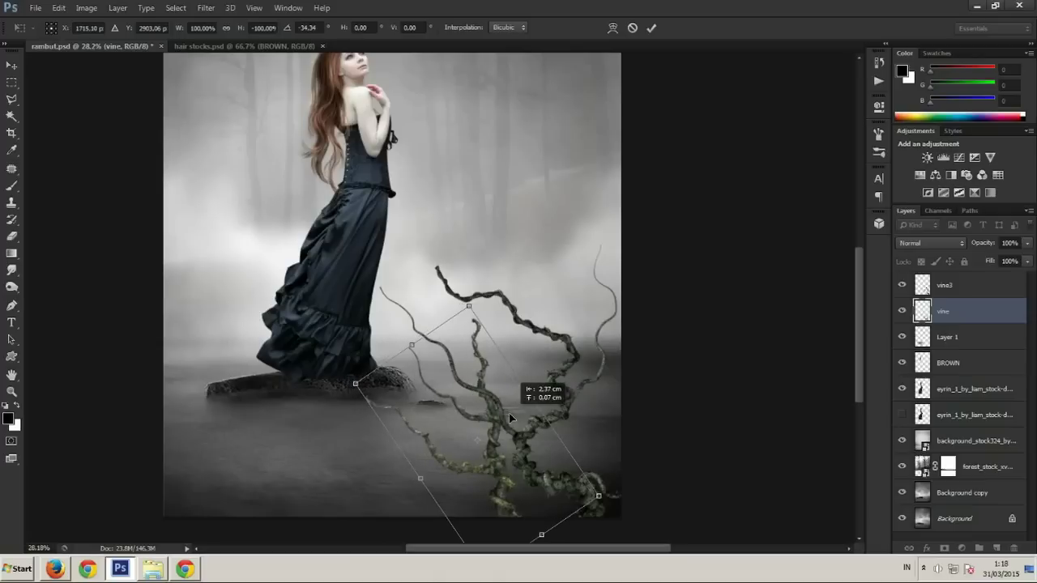
{"action": "key", "text": "Return"}
{"action": "key", "text": "ctrl+0"}
Shrink both vines about 8%, shift them to the lower right, and merge them into vine3
{"action": "left_click", "coordinate": [955, 288], "text": "ctrl"}
{"action": "scroll", "coordinate": [562, 399], "scroll_direction": "down", "scroll_amount": 2}
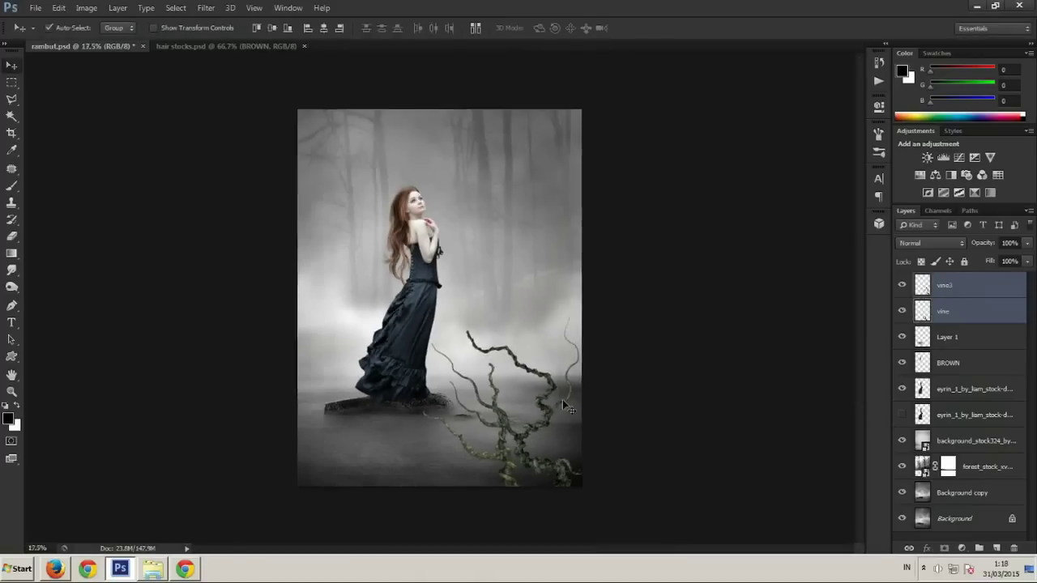
{"action": "scroll", "coordinate": [523, 447], "scroll_direction": "up", "scroll_amount": 1}
{"action": "key", "text": "ctrl+t"}
{"action": "left_click_drag", "start_coordinate": [648, 334], "coordinate": [631, 350]}
{"action": "left_click_drag", "start_coordinate": [624, 389], "coordinate": [653, 386]}
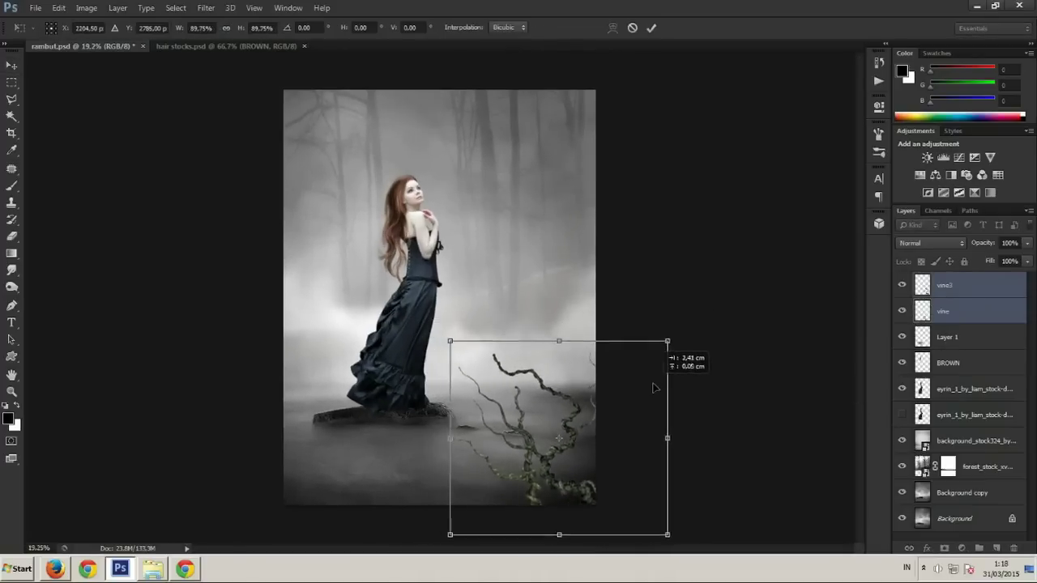
{"action": "left_click_drag", "start_coordinate": [653, 386], "coordinate": [661, 388]}
{"action": "key", "text": "Return"}
{"action": "scroll", "coordinate": [594, 384], "scroll_direction": "up", "scroll_amount": 1}
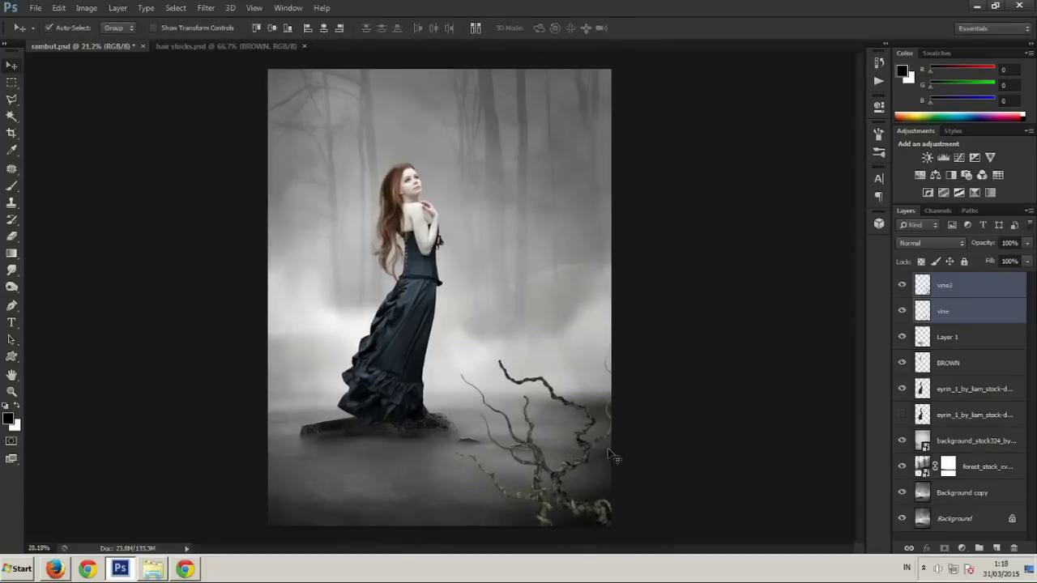
{"action": "scroll", "coordinate": [632, 342], "scroll_direction": "up", "scroll_amount": 2}
{"action": "key", "text": "ctrl+e"}
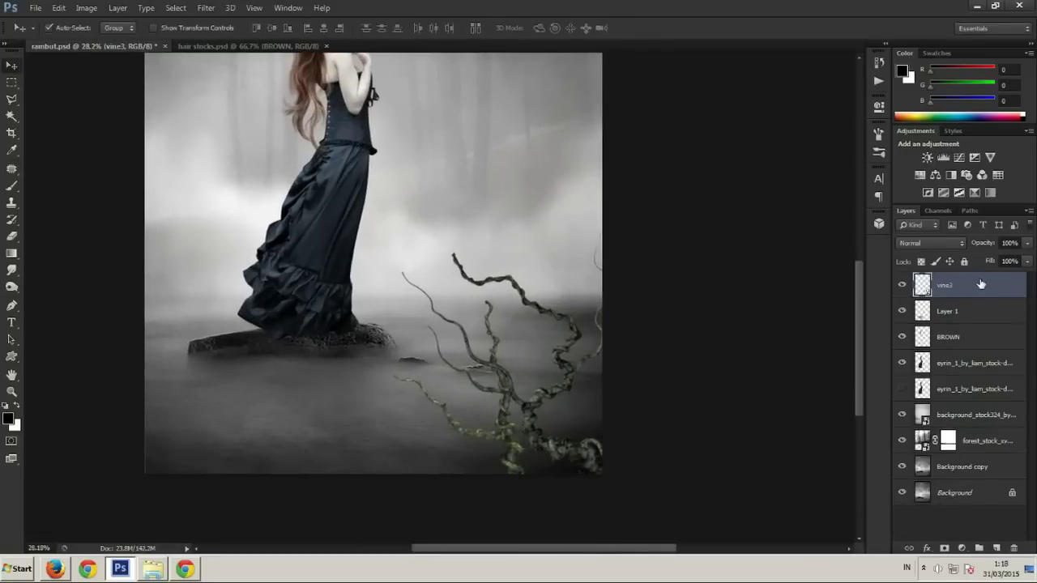
Add a white (#ffffff) Color Dodge Inner Shadow to vine3 at 135°, size 6, with lowered opacity
{"action": "double_click", "coordinate": [981, 285]}
{"action": "left_click", "coordinate": [696, 356]}
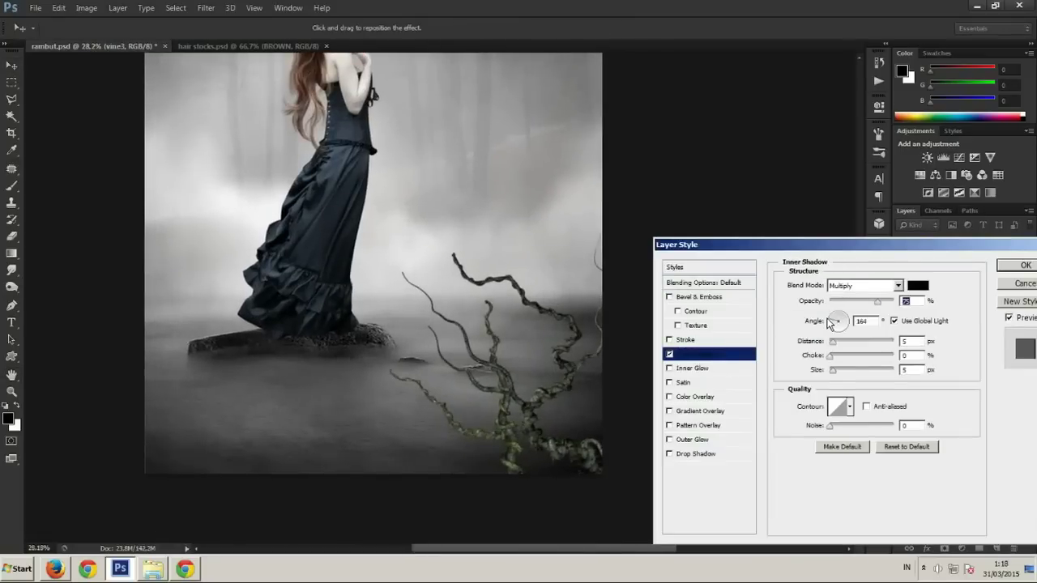
{"action": "left_click", "coordinate": [916, 286]}
{"action": "type", "text": "ffffff"}
{"action": "left_click", "coordinate": [898, 289]}
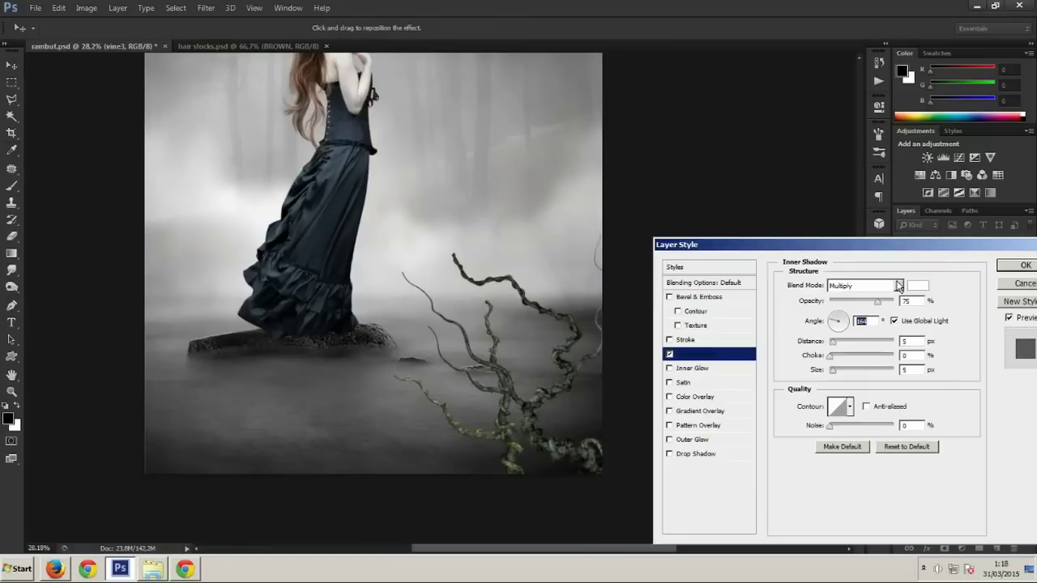
{"action": "left_click_drag", "start_coordinate": [877, 304], "coordinate": [887, 305]}
{"action": "left_click_drag", "start_coordinate": [835, 371], "coordinate": [839, 373]}
{"action": "left_click", "coordinate": [863, 286]}
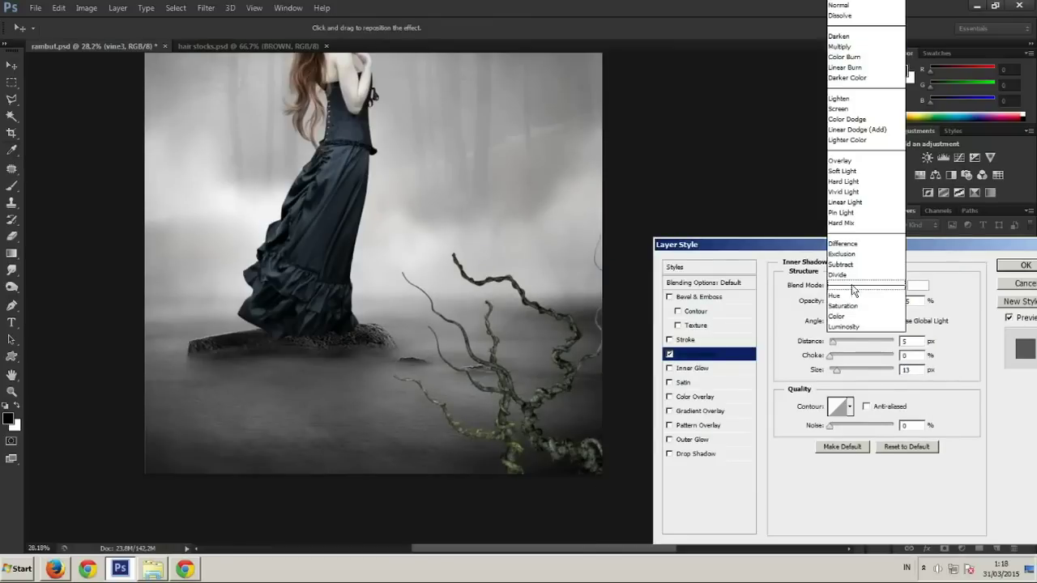
{"action": "left_click", "coordinate": [858, 126]}
{"action": "left_click_drag", "start_coordinate": [835, 324], "coordinate": [835, 321]}
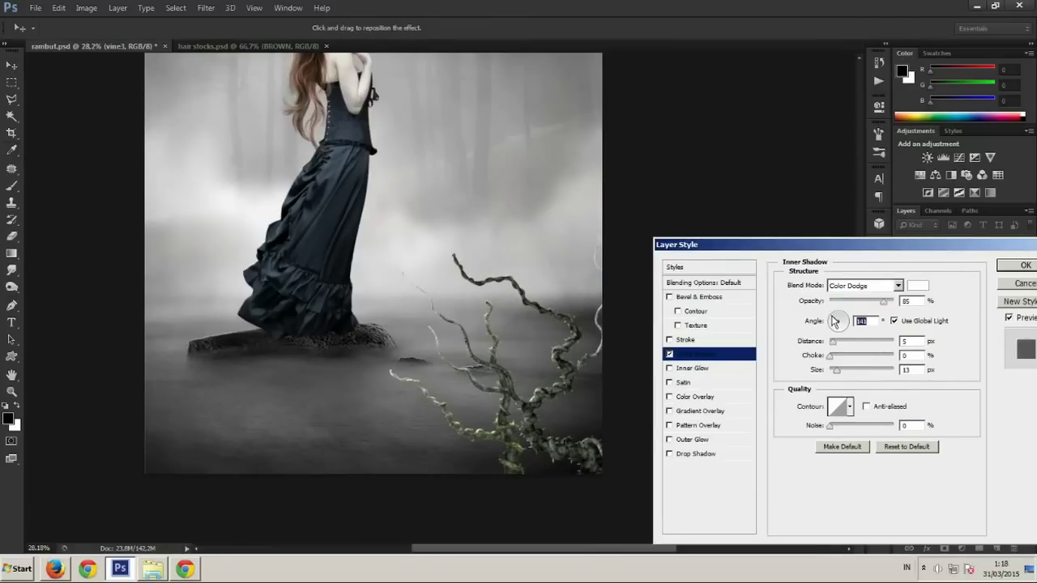
{"action": "left_click_drag", "start_coordinate": [841, 374], "coordinate": [830, 375]}
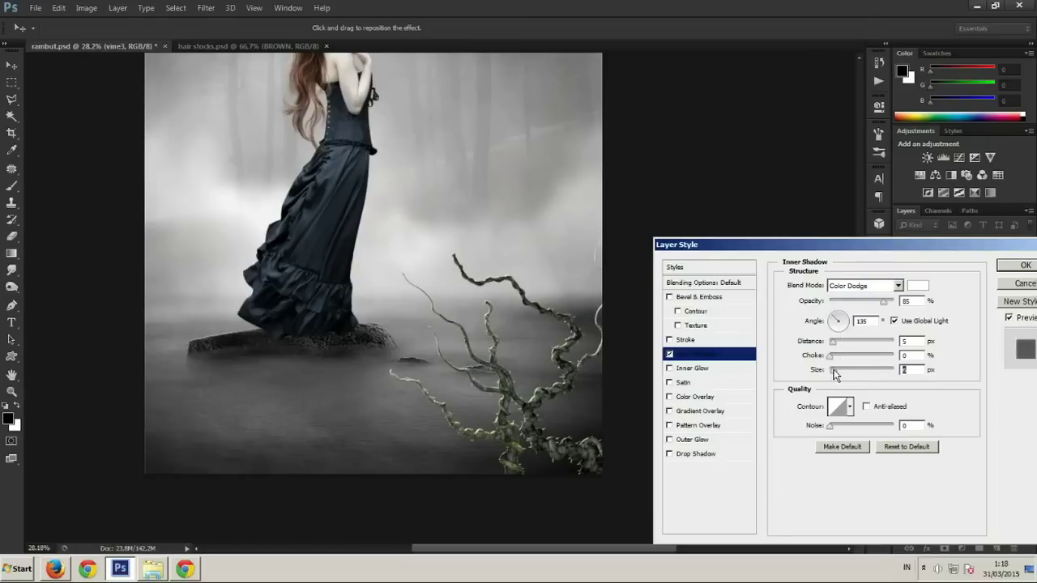
{"action": "left_click_drag", "start_coordinate": [889, 307], "coordinate": [867, 306]}
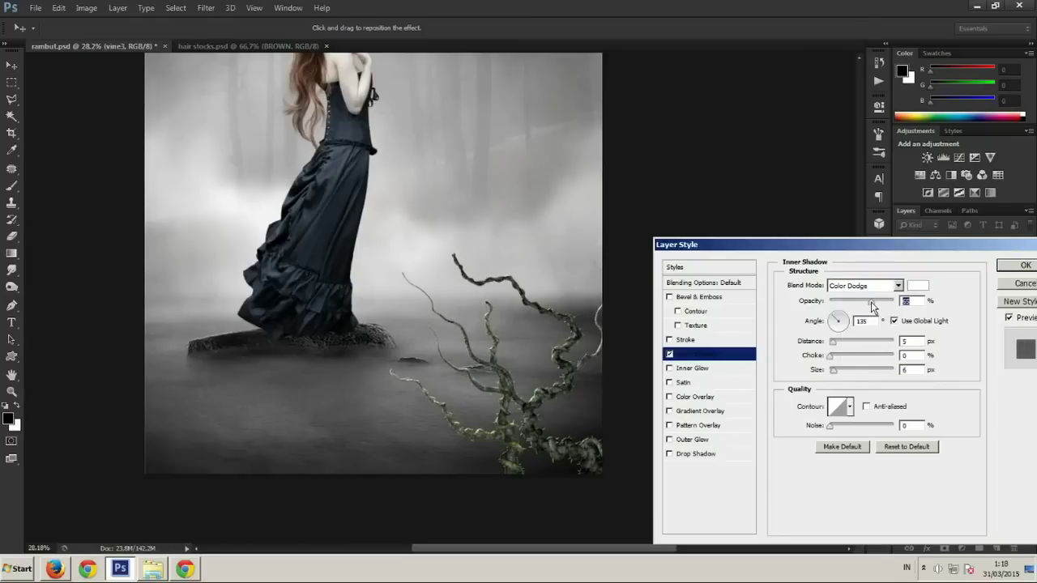
Commit the Inner Shadow layer style on vine3
{"action": "left_click", "coordinate": [1025, 268]}
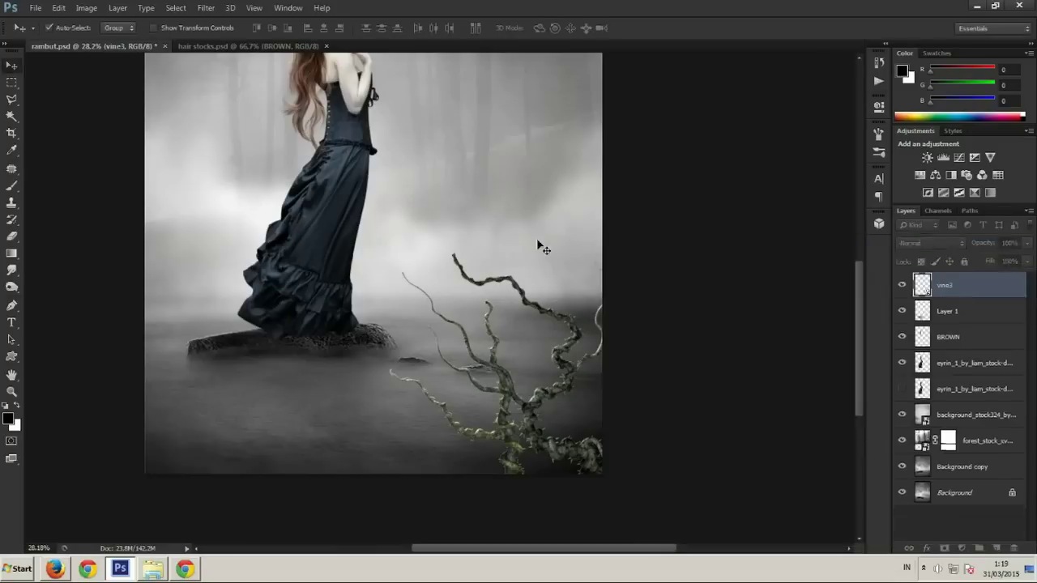
{"action": "scroll", "coordinate": [486, 243], "scroll_direction": "down", "scroll_amount": 3}
{"action": "scroll", "coordinate": [459, 241], "scroll_direction": "up", "scroll_amount": 2}
{"action": "scroll", "coordinate": [451, 252], "scroll_direction": "up", "scroll_amount": 1}
{"action": "scroll", "coordinate": [451, 251], "scroll_direction": "down", "scroll_amount": 1}
{"action": "scroll", "coordinate": [527, 278], "scroll_direction": "up", "scroll_amount": 1}
Darken the merged vines with a Curves point moved from input 164 to output 141
{"action": "key", "text": "ctrl+m"}
{"action": "left_click_drag", "start_coordinate": [769, 332], "coordinate": [770, 344]}
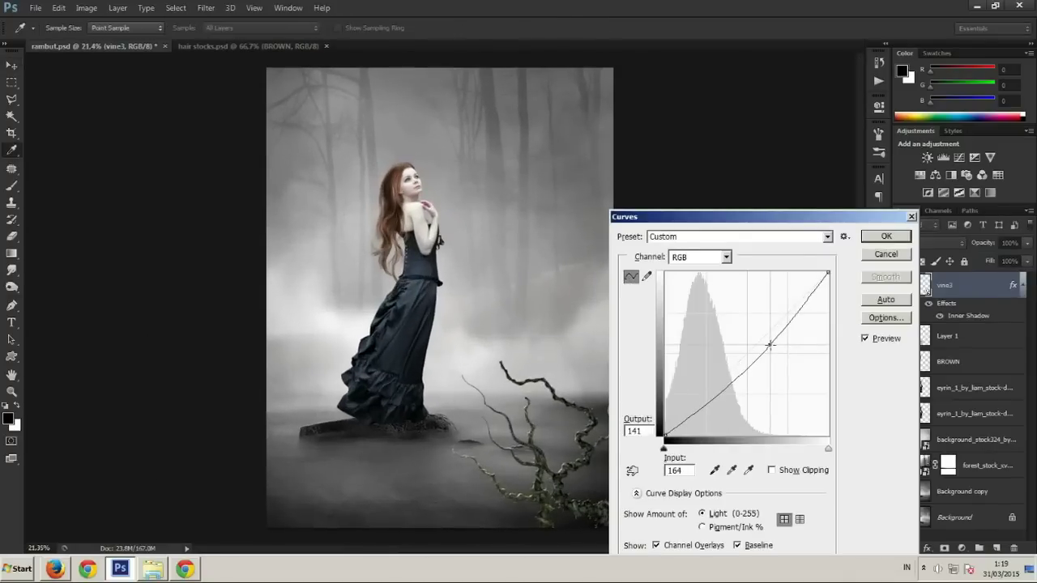
{"action": "left_click", "coordinate": [883, 239]}
{"action": "key", "text": "v"}
{"action": "scroll", "coordinate": [518, 350], "scroll_direction": "down", "scroll_amount": 1}
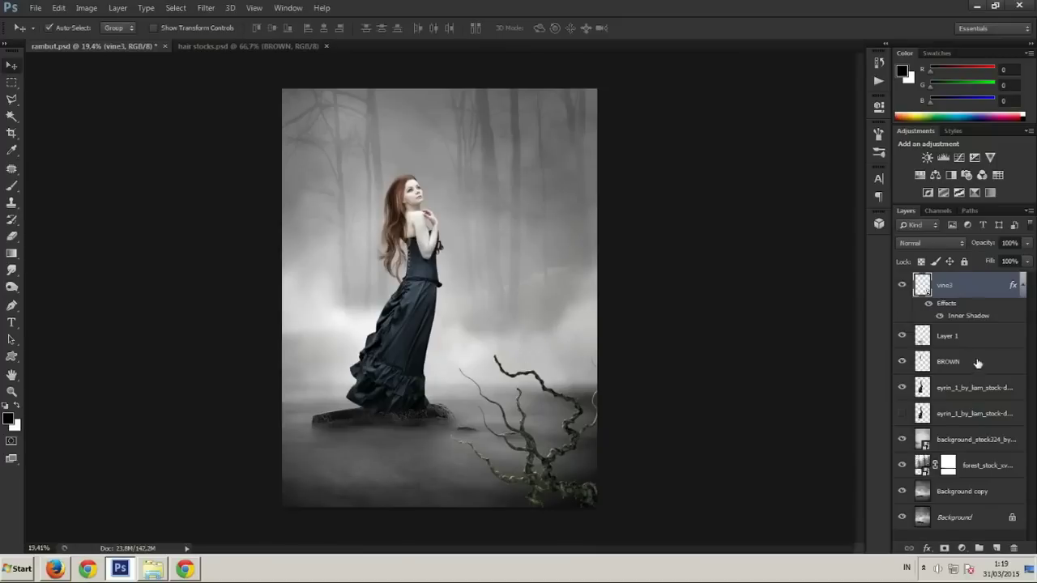
Briefly toggle Layer 1's shadow under the rock, then select vine3
{"action": "key", "text": "alt+bracketleft"}
{"action": "left_click", "coordinate": [902, 336]}
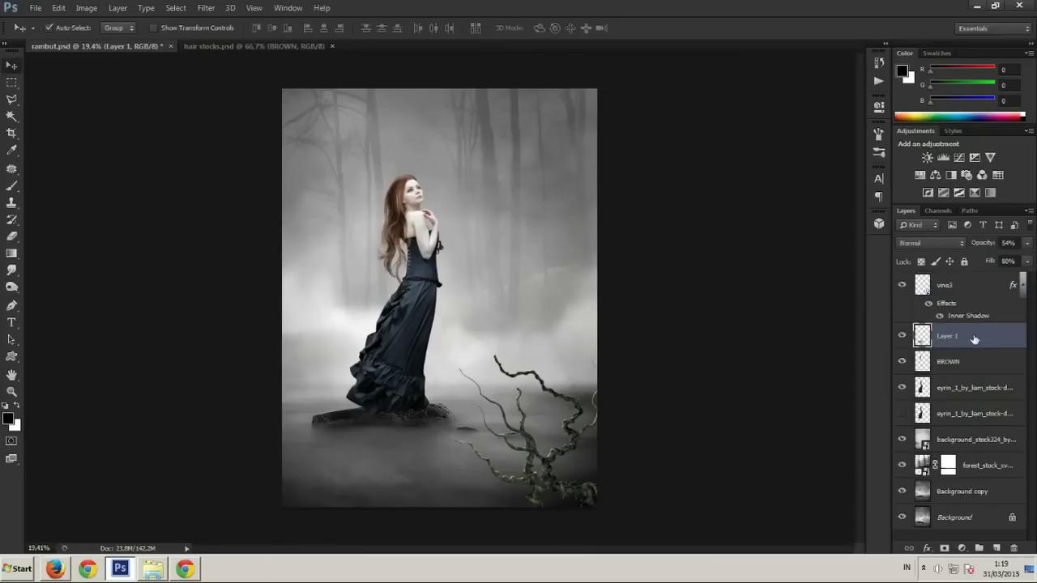
{"action": "left_click", "coordinate": [958, 288]}
Add a Color Balance layer with midtones shifted slightly cyan and Yellow/Blue at +27
{"action": "left_click", "coordinate": [962, 548]}
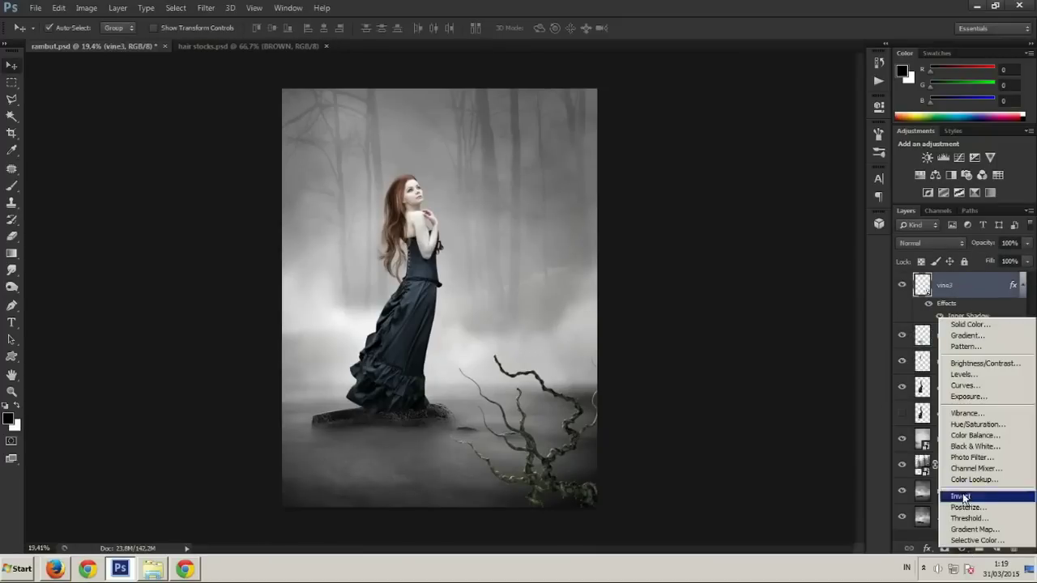
{"action": "left_click", "coordinate": [973, 441]}
{"action": "left_click_drag", "start_coordinate": [752, 214], "coordinate": [770, 214]}
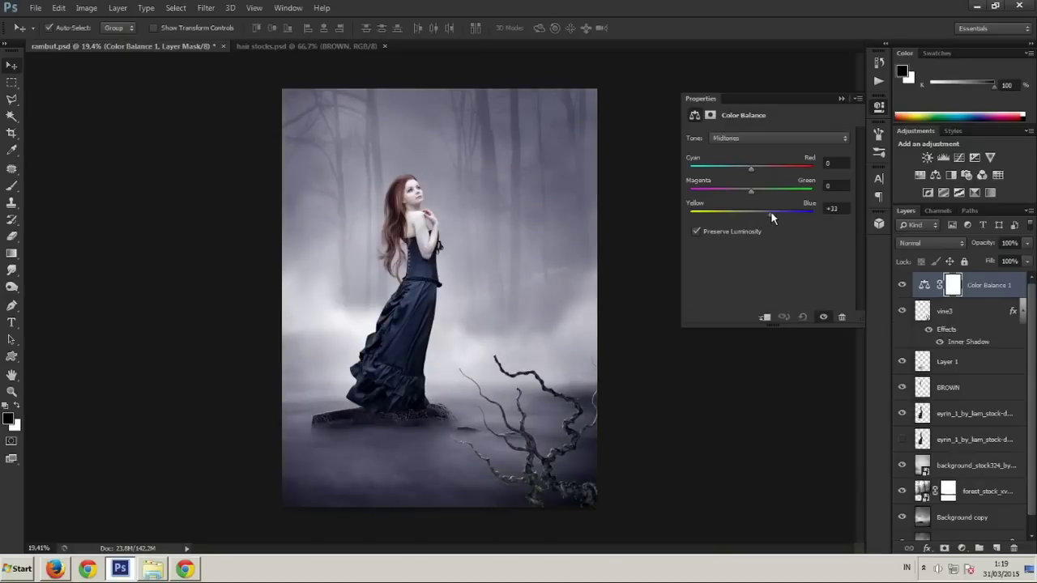
{"action": "mouse_move", "coordinate": [751, 167]}
{"action": "left_mouse_down"}
{"action": "mouse_move", "coordinate": [754, 189]}
{"action": "mouse_move", "coordinate": [743, 168]}
{"action": "left_mouse_up"}
{"action": "left_click_drag", "start_coordinate": [774, 213], "coordinate": [767, 213]}
Close the Color Balance properties and reselect the vine3 layer
{"action": "left_click", "coordinate": [818, 122]}
{"action": "scroll", "coordinate": [732, 322], "scroll_direction": "up", "scroll_amount": 1}
{"action": "left_click", "coordinate": [945, 313]}
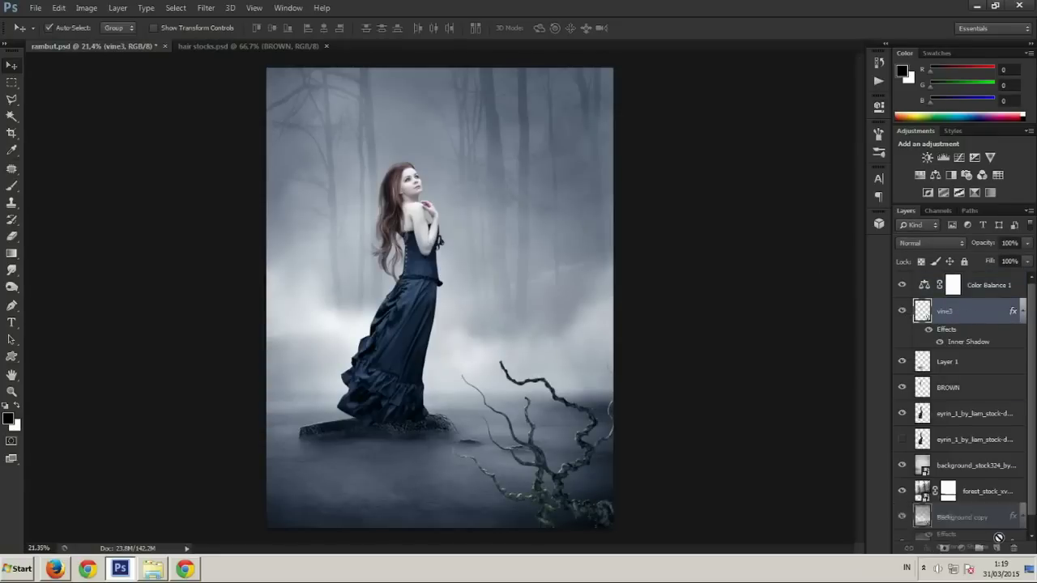
Duplicate vine3, enlarge the copy to about 161%, and rotate it about -44° into the bottom left
{"action": "left_click_drag", "start_coordinate": [973, 318], "coordinate": [997, 548]}
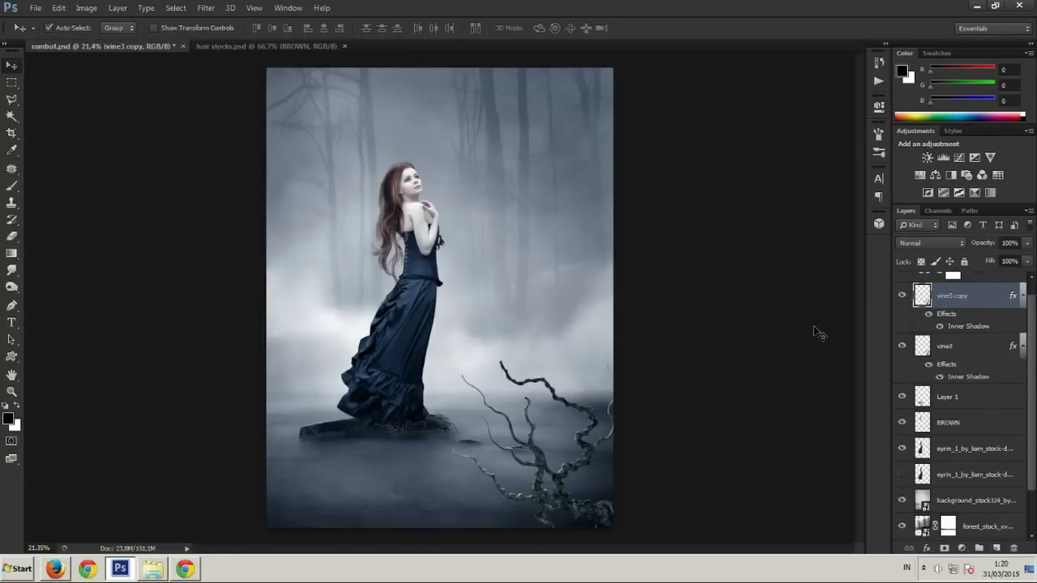
{"action": "key", "text": "ctrl+t"}
{"action": "left_click_drag", "start_coordinate": [541, 377], "coordinate": [433, 347]}
{"action": "scroll", "coordinate": [459, 386], "scroll_direction": "down", "scroll_amount": 2}
{"action": "left_click_drag", "start_coordinate": [538, 456], "coordinate": [588, 534]}
{"action": "left_click_drag", "start_coordinate": [551, 486], "coordinate": [455, 442]}
{"action": "left_click_drag", "start_coordinate": [259, 494], "coordinate": [219, 381]}
{"action": "mouse_move", "coordinate": [457, 375]}
{"action": "left_mouse_down"}
{"action": "mouse_move", "coordinate": [458, 446]}
{"action": "mouse_move", "coordinate": [436, 438]}
{"action": "left_mouse_up"}
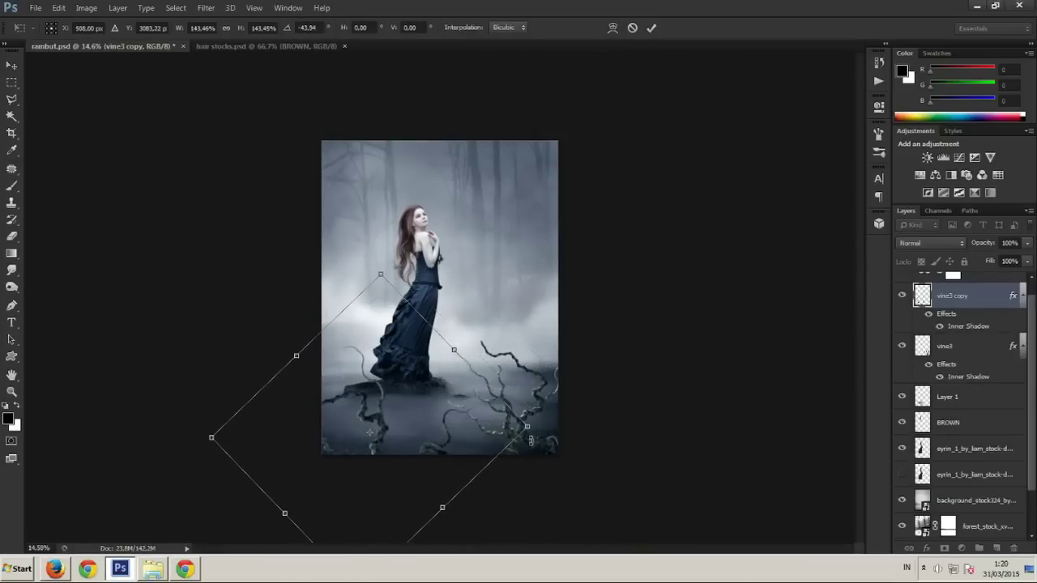
{"action": "left_click_drag", "start_coordinate": [381, 276], "coordinate": [374, 240]}
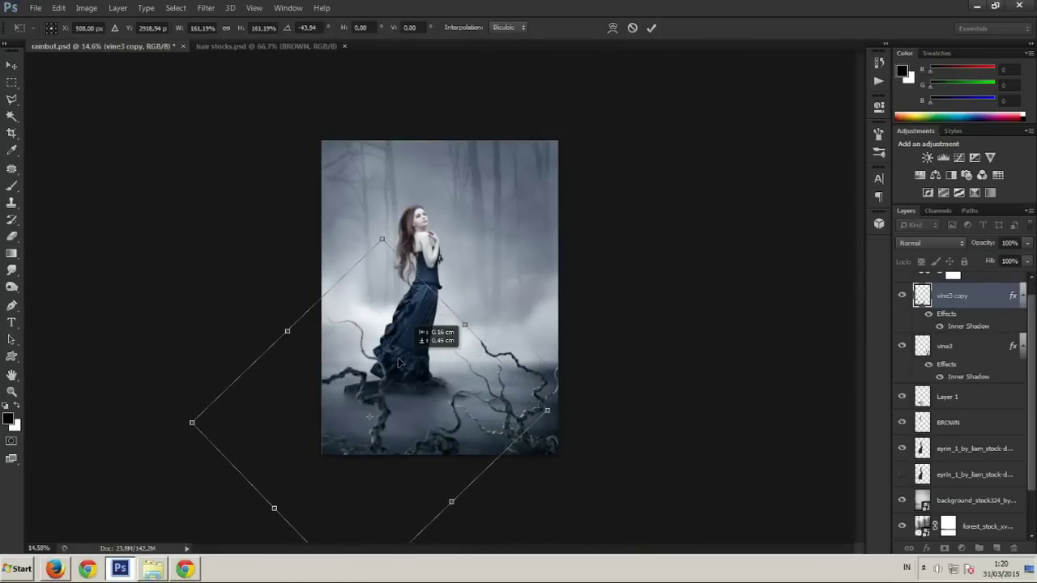
{"action": "key", "text": "Return"}
Heavily blur the vine copy with a large-radius Gaussian Blur
{"action": "key", "text": "ctrl+plus"}
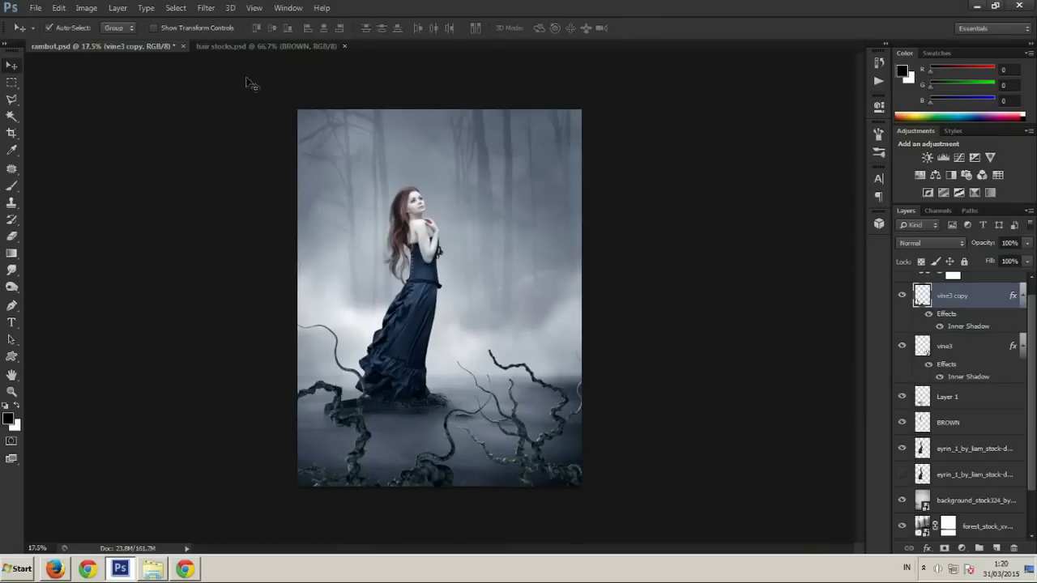
{"action": "left_click", "coordinate": [205, 8]}
{"action": "left_click", "coordinate": [407, 212]}
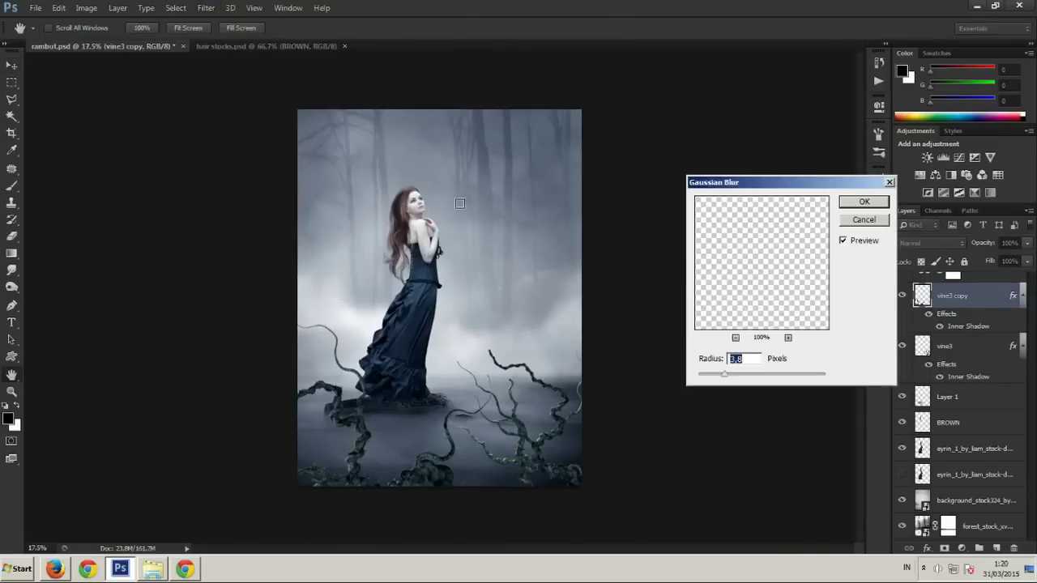
{"action": "left_click_drag", "start_coordinate": [756, 375], "coordinate": [758, 376]}
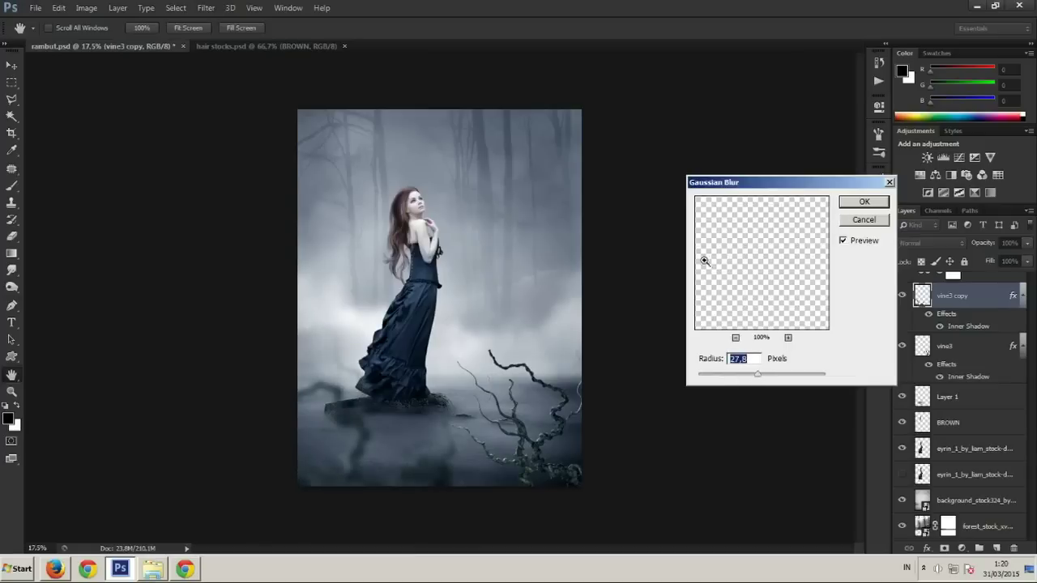
{"action": "left_click", "coordinate": [864, 201]}
Rotate, reposition and narrow the blurred vine, then darken it with Curves at 153→118
{"action": "key", "text": "ctrl+t"}
{"action": "left_click_drag", "start_coordinate": [599, 299], "coordinate": [583, 375]}
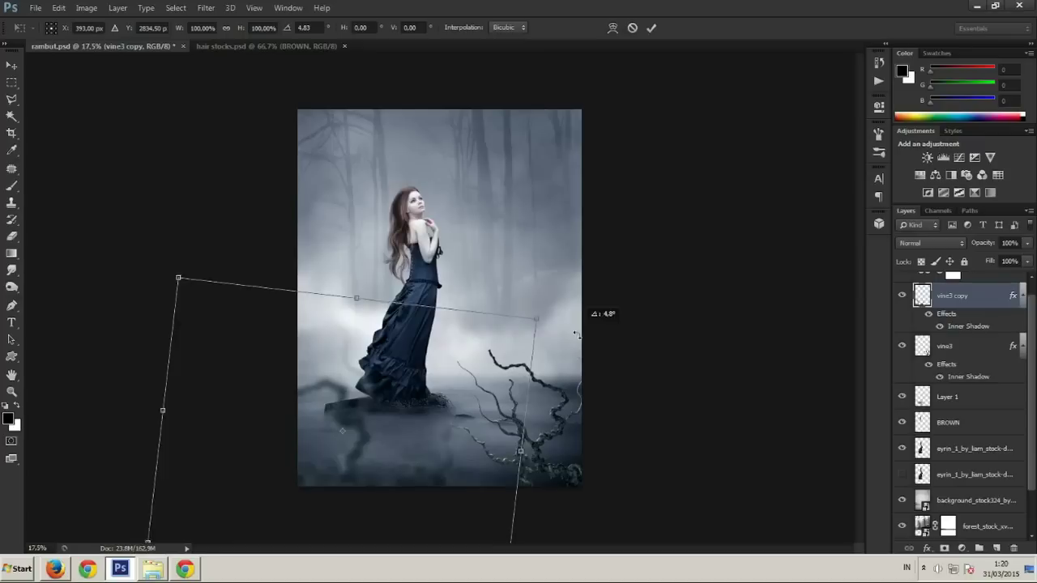
{"action": "left_click_drag", "start_coordinate": [471, 369], "coordinate": [442, 370]}
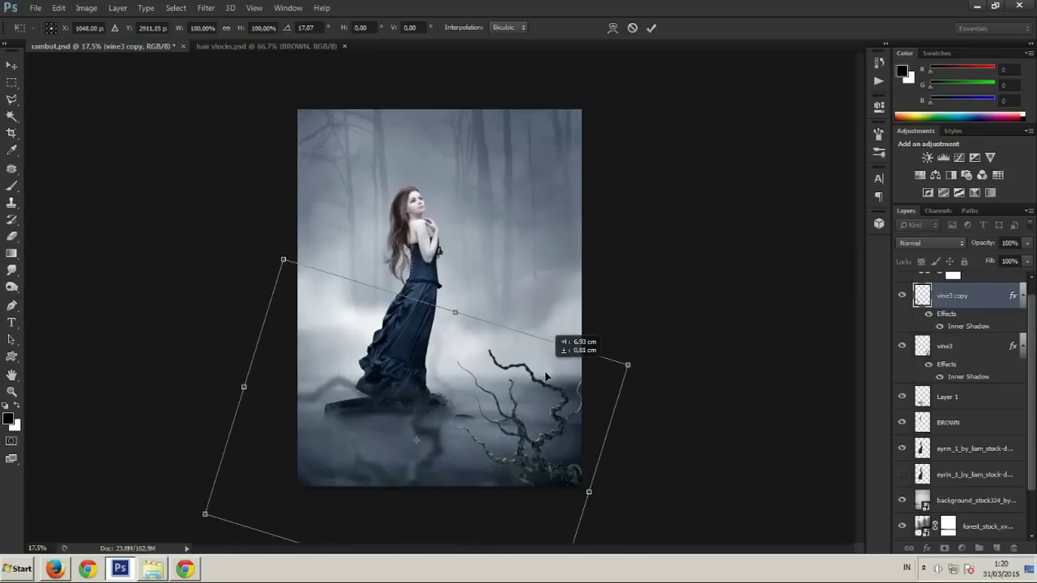
{"action": "left_click_drag", "start_coordinate": [444, 366], "coordinate": [478, 385]}
{"action": "key", "text": "ctrl+minus"}
{"action": "key", "text": "ctrl+minus"}
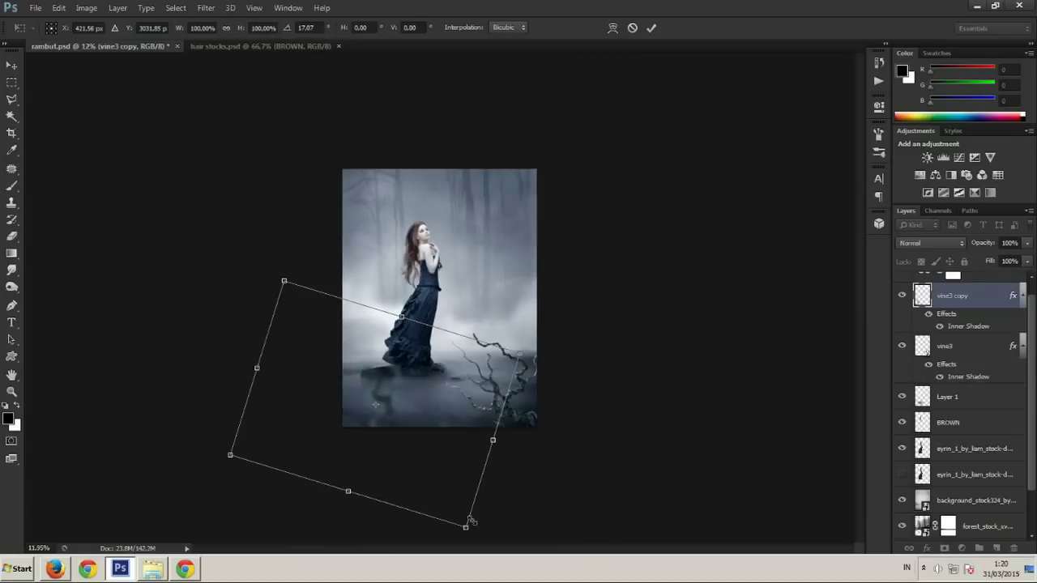
{"action": "mouse_move", "coordinate": [465, 527]}
{"action": "left_mouse_down"}
{"action": "mouse_move", "coordinate": [412, 432]}
{"action": "mouse_move", "coordinate": [412, 447]}
{"action": "mouse_move", "coordinate": [440, 450]}
{"action": "mouse_move", "coordinate": [448, 468]}
{"action": "mouse_move", "coordinate": [508, 451]}
{"action": "mouse_move", "coordinate": [454, 449]}
{"action": "mouse_move", "coordinate": [454, 459]}
{"action": "mouse_move", "coordinate": [460, 446]}
{"action": "left_mouse_up"}
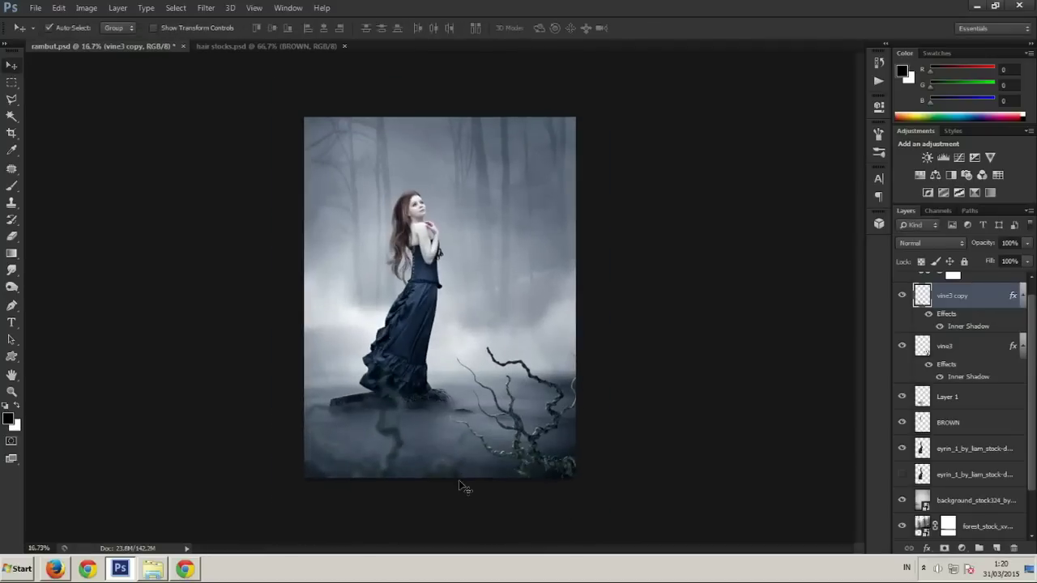
{"action": "key", "text": "ctrl+m"}
{"action": "left_click_drag", "start_coordinate": [761, 339], "coordinate": [763, 359]}
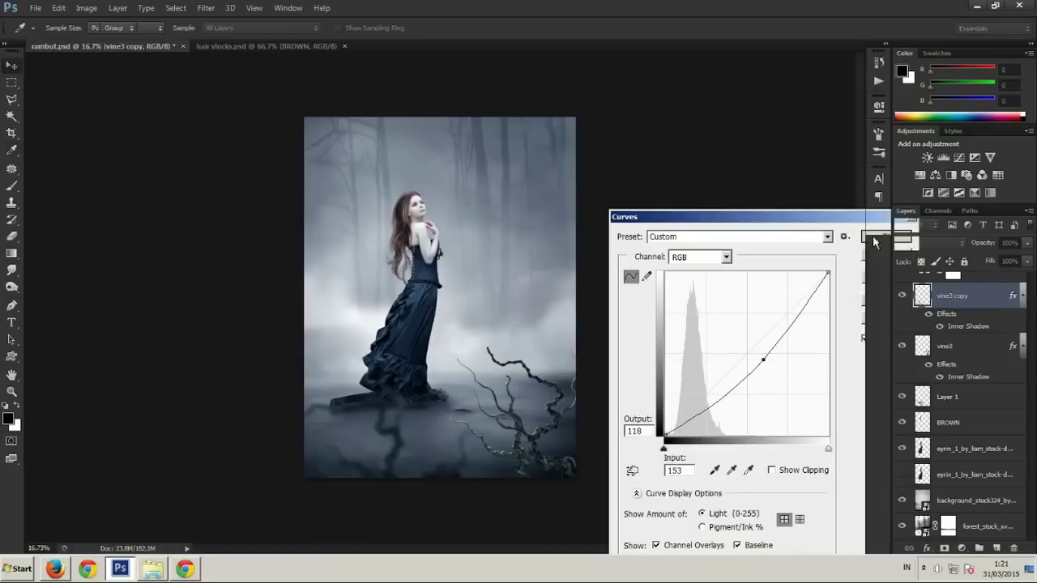
Duplicate the blurred vine as vine3 copy 2, rotated, flipped vertically and moved to the lower left
{"action": "left_click", "coordinate": [875, 240]}
{"action": "key", "text": "ctrl+j"}
{"action": "key", "text": "ctrl+t"}
{"action": "left_click_drag", "start_coordinate": [534, 344], "coordinate": [590, 422]}
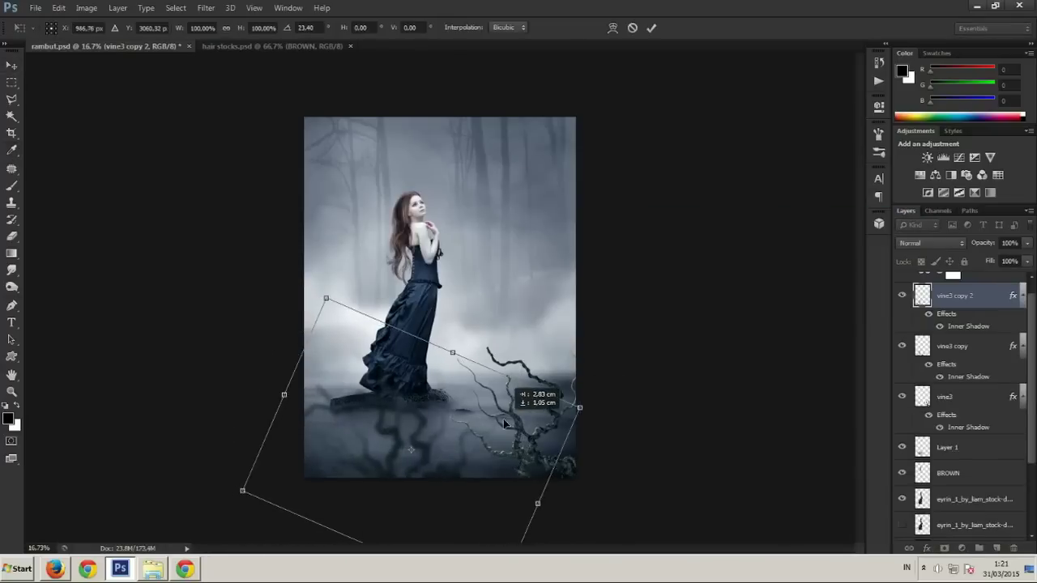
{"action": "left_click_drag", "start_coordinate": [503, 418], "coordinate": [425, 451]}
{"action": "left_click_drag", "start_coordinate": [486, 518], "coordinate": [539, 497]}
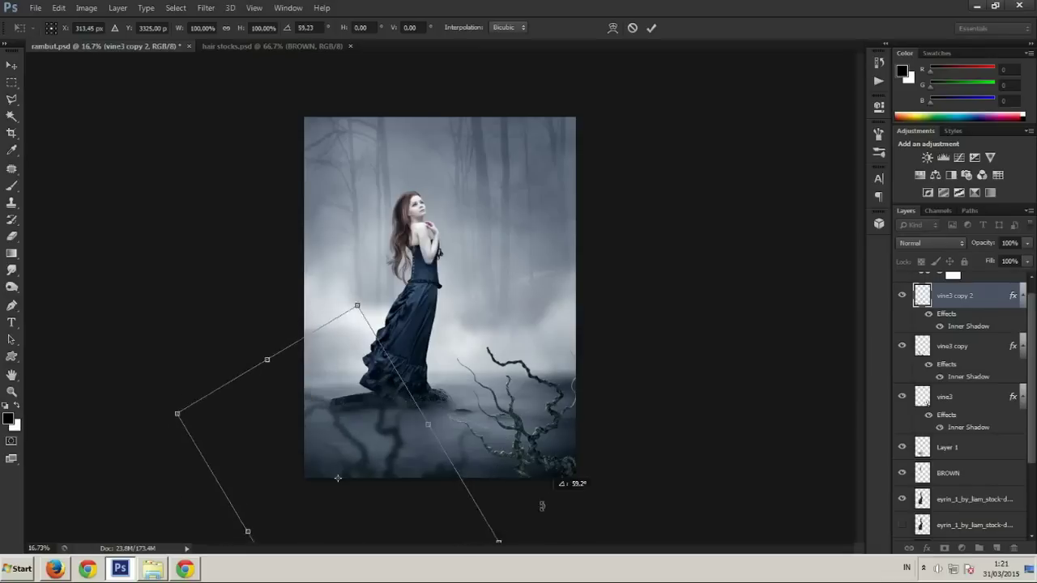
{"action": "right_click", "coordinate": [398, 243]}
{"action": "left_click", "coordinate": [438, 410]}
{"action": "mouse_move", "coordinate": [387, 413]}
{"action": "left_mouse_down"}
{"action": "mouse_move", "coordinate": [320, 413]}
{"action": "mouse_move", "coordinate": [304, 402]}
{"action": "left_mouse_up"}
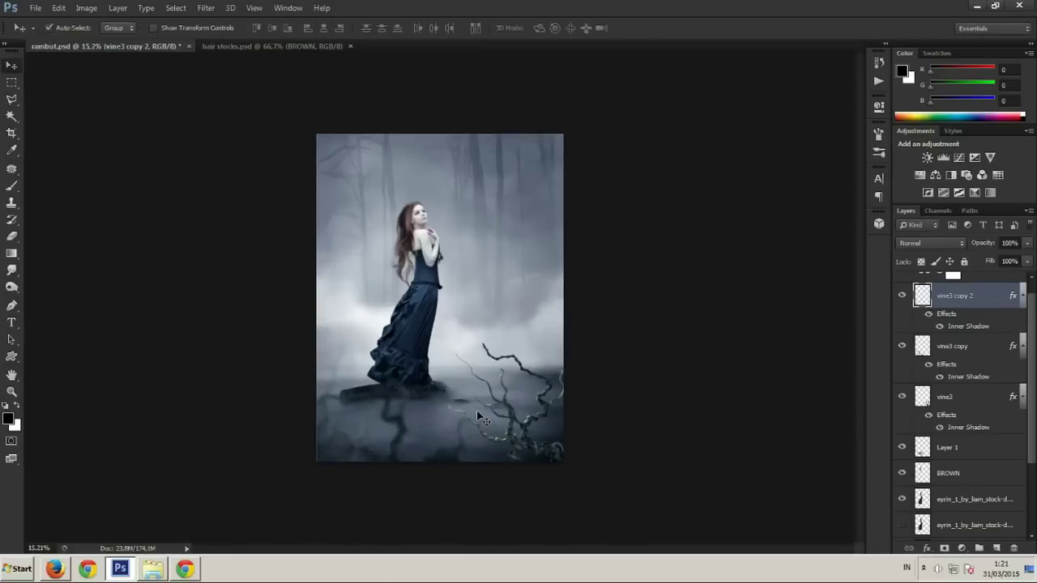
Darken vine3 copy 2 with a Curves point at 140→107
{"action": "key", "text": "ctrl+m"}
{"action": "left_click_drag", "start_coordinate": [749, 350], "coordinate": [754, 367]}
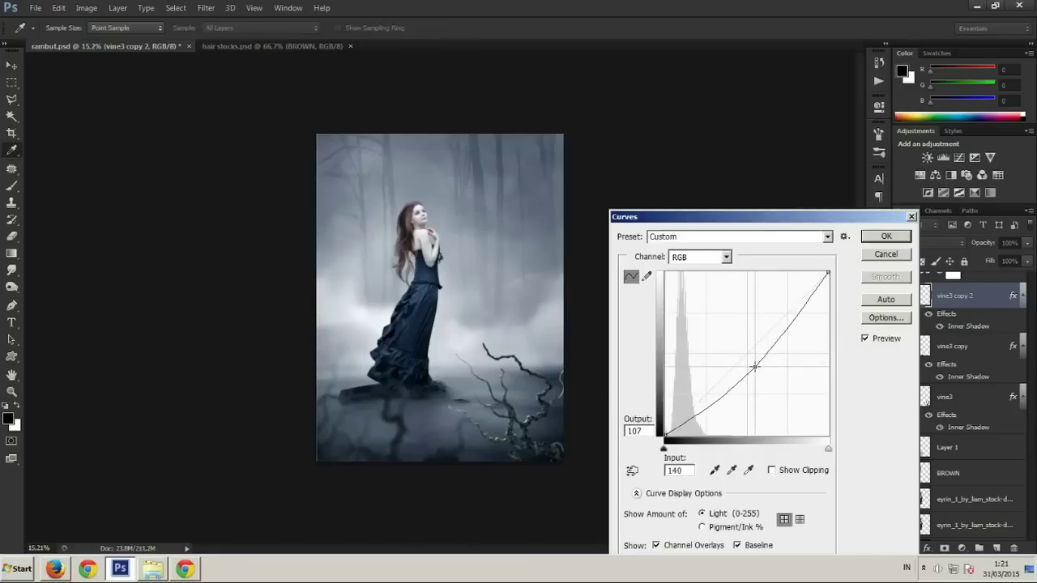
{"action": "key", "text": "Return"}
Squash both blurred vine copies vertically and tilt them about -9°
{"action": "key", "text": "v"}
{"action": "left_click", "coordinate": [966, 344], "text": "ctrl"}
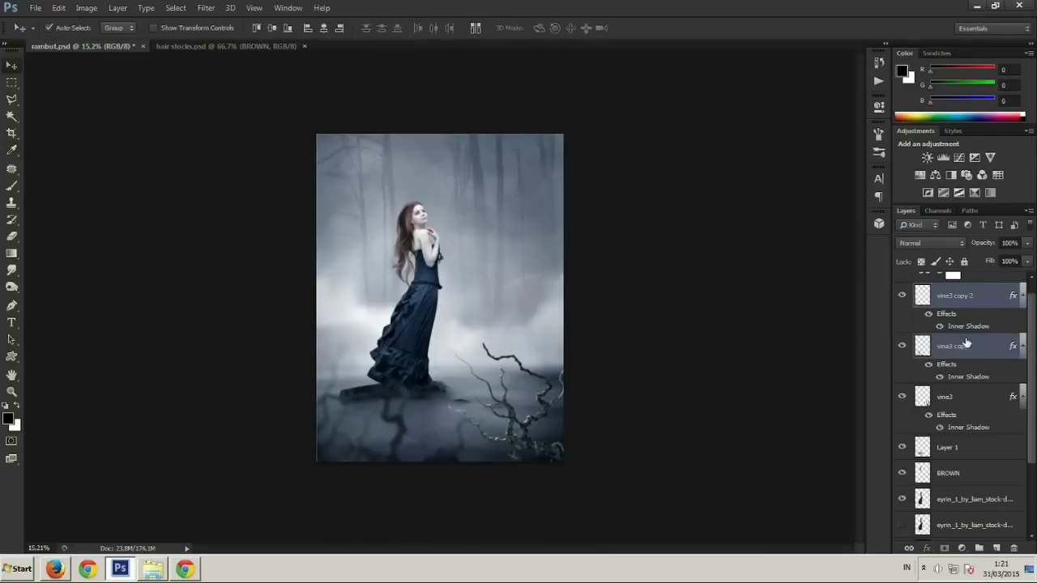
{"action": "key", "text": "ctrl+t"}
{"action": "left_click_drag", "start_coordinate": [449, 328], "coordinate": [355, 350]}
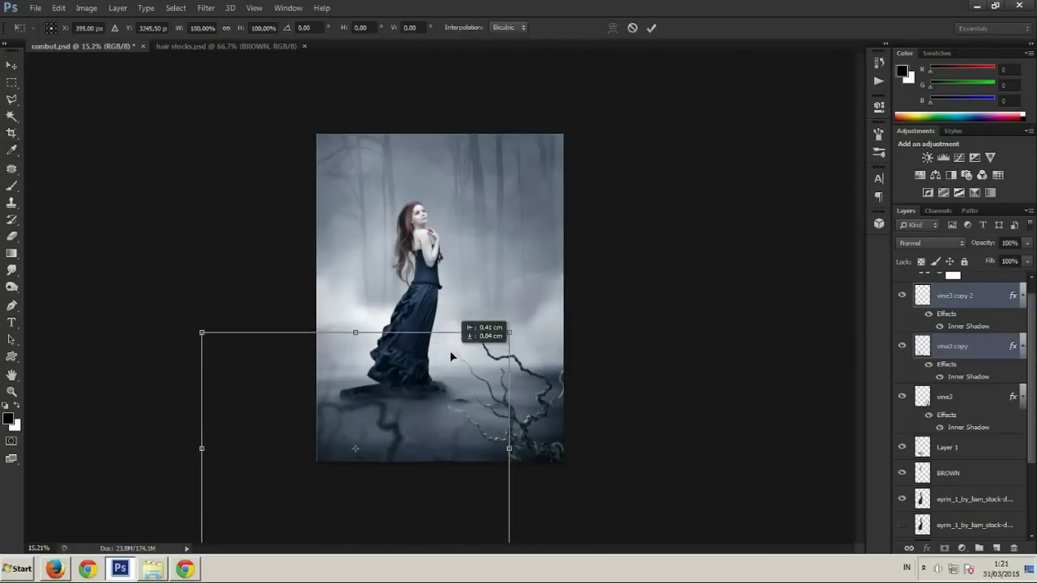
{"action": "mouse_move", "coordinate": [522, 387]}
{"action": "left_mouse_down"}
{"action": "mouse_move", "coordinate": [460, 384]}
{"action": "mouse_move", "coordinate": [454, 393]}
{"action": "left_mouse_up"}
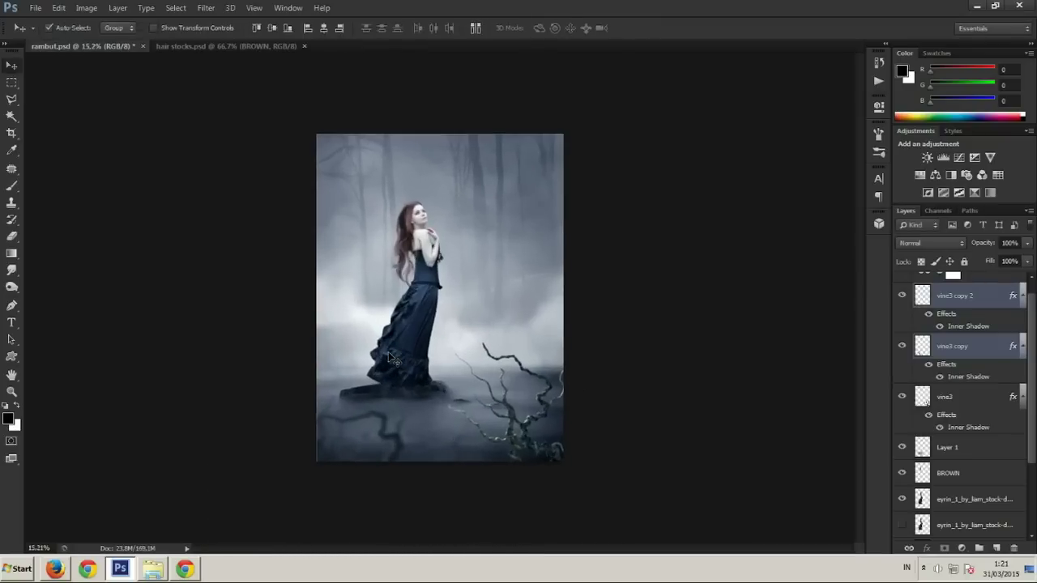
{"action": "key", "text": "ctrl+plus"}
Select only vine3 copy 2 and save the composite
{"action": "scroll", "coordinate": [984, 323], "scroll_direction": "up", "scroll_amount": 1}
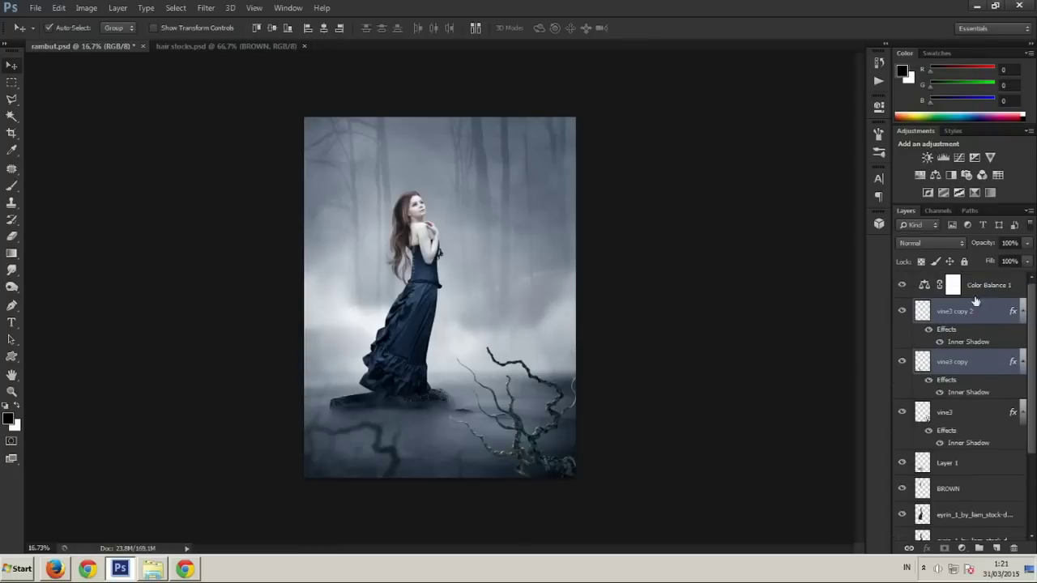
{"action": "left_click", "coordinate": [975, 291]}
{"action": "left_click", "coordinate": [976, 312]}
{"action": "key", "text": "ctrl+s"}
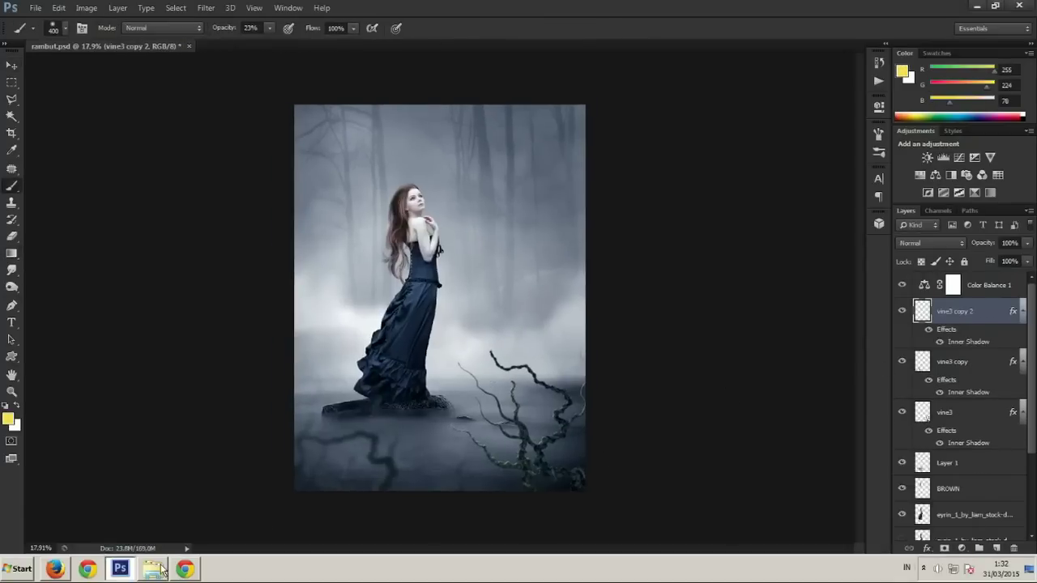
In the file browser, pick Falling Leaves 05 from the stock pohon folder
{"action": "left_click", "coordinate": [152, 569]}
{"action": "scroll", "coordinate": [565, 322], "scroll_direction": "up", "scroll_amount": 2}
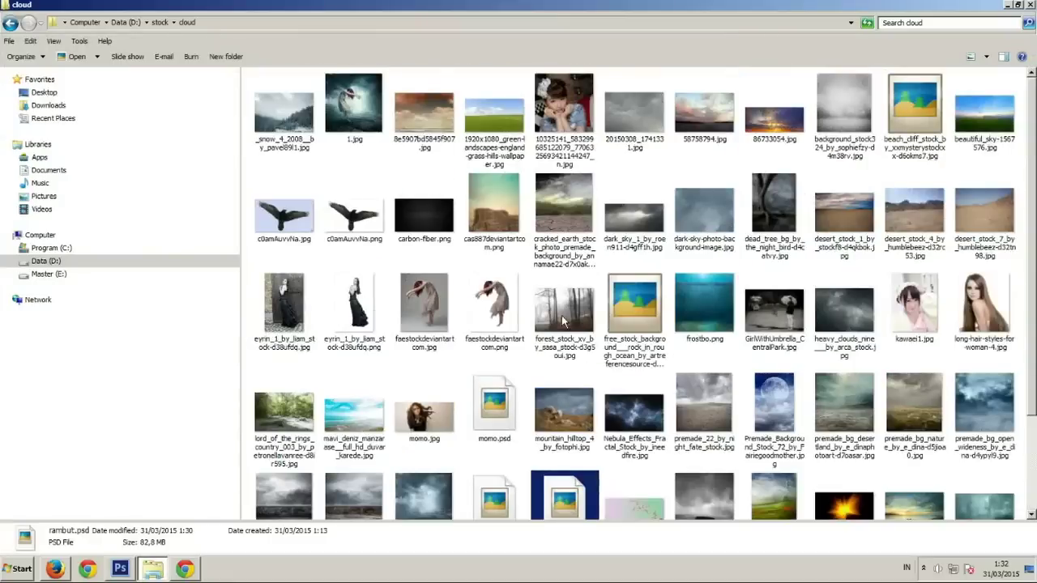
{"action": "key", "text": "BackSpace"}
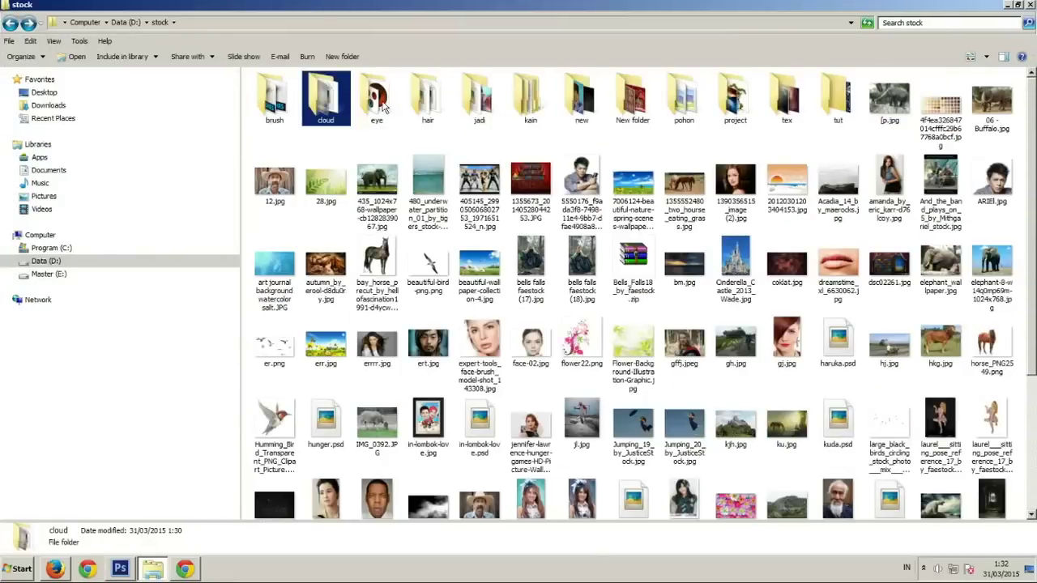
{"action": "double_click", "coordinate": [683, 113]}
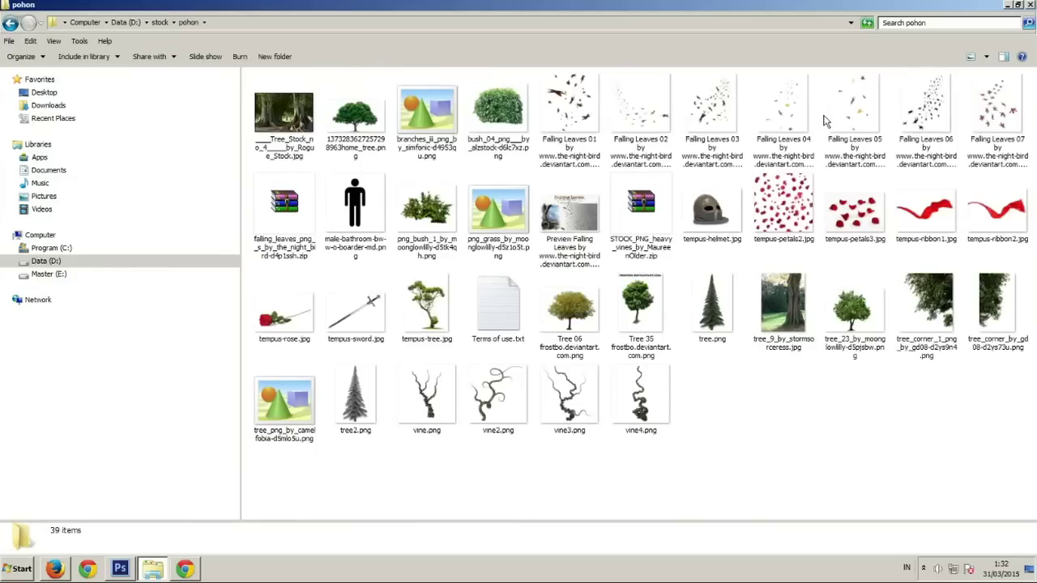
{"action": "left_click", "coordinate": [861, 114]}
Place Falling Leaves 05 in rambut.psd, rotated and shrunk to drift beside the woman's head
{"action": "left_click", "coordinate": [125, 569]}
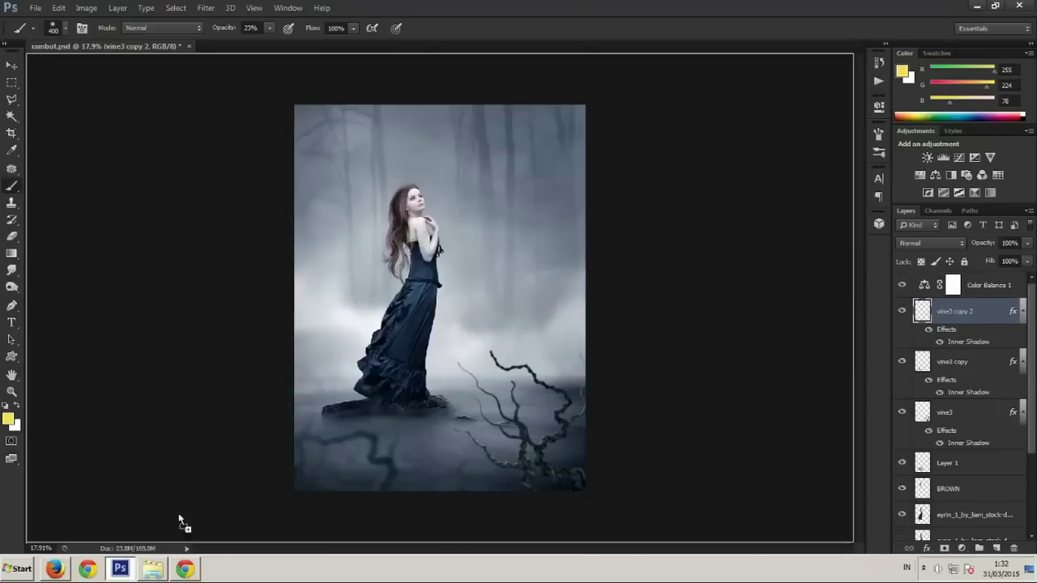
{"action": "left_click_drag", "start_coordinate": [586, 188], "coordinate": [338, 205]}
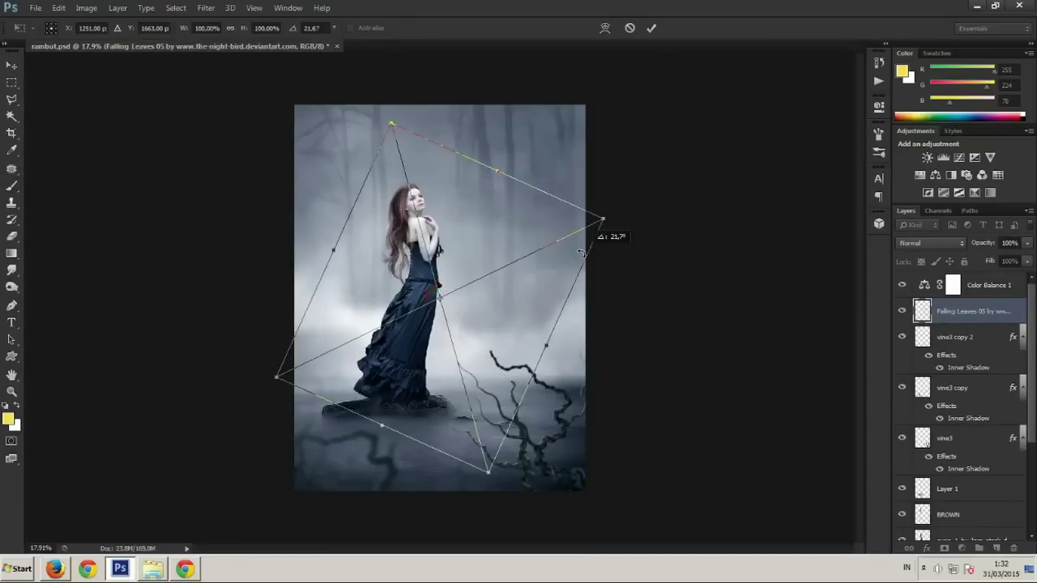
{"action": "left_click_drag", "start_coordinate": [387, 168], "coordinate": [451, 199]}
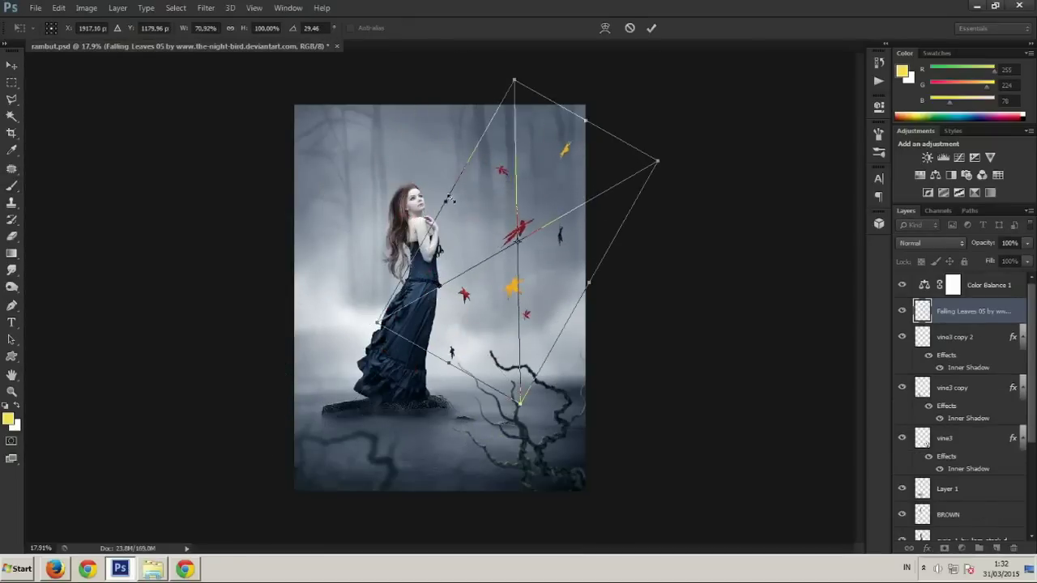
{"action": "mouse_move", "coordinate": [658, 162]}
{"action": "left_mouse_down"}
{"action": "mouse_move", "coordinate": [552, 175]}
{"action": "mouse_move", "coordinate": [589, 229]}
{"action": "mouse_move", "coordinate": [628, 181]}
{"action": "mouse_move", "coordinate": [577, 152]}
{"action": "left_mouse_up"}
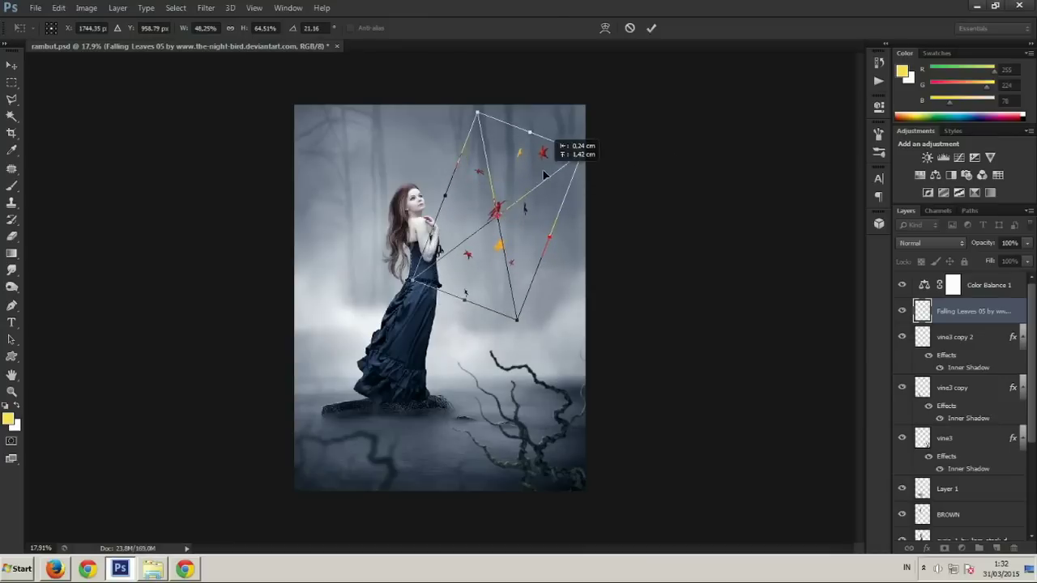
{"action": "key", "text": "Return"}
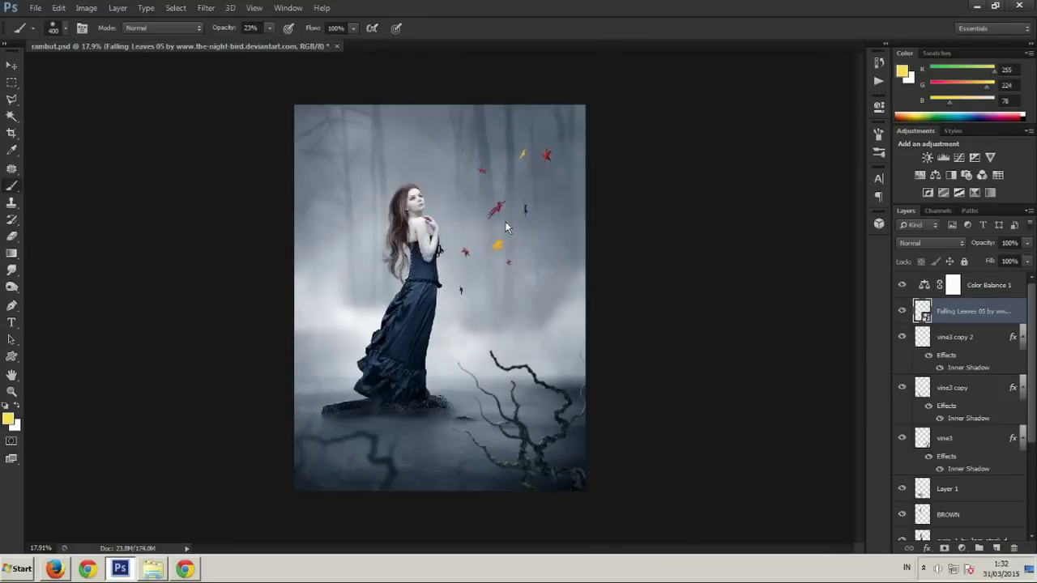
{"action": "scroll", "coordinate": [532, 208], "scroll_direction": "up", "scroll_amount": 2}
{"action": "scroll", "coordinate": [532, 207], "scroll_direction": "up", "scroll_amount": 1}
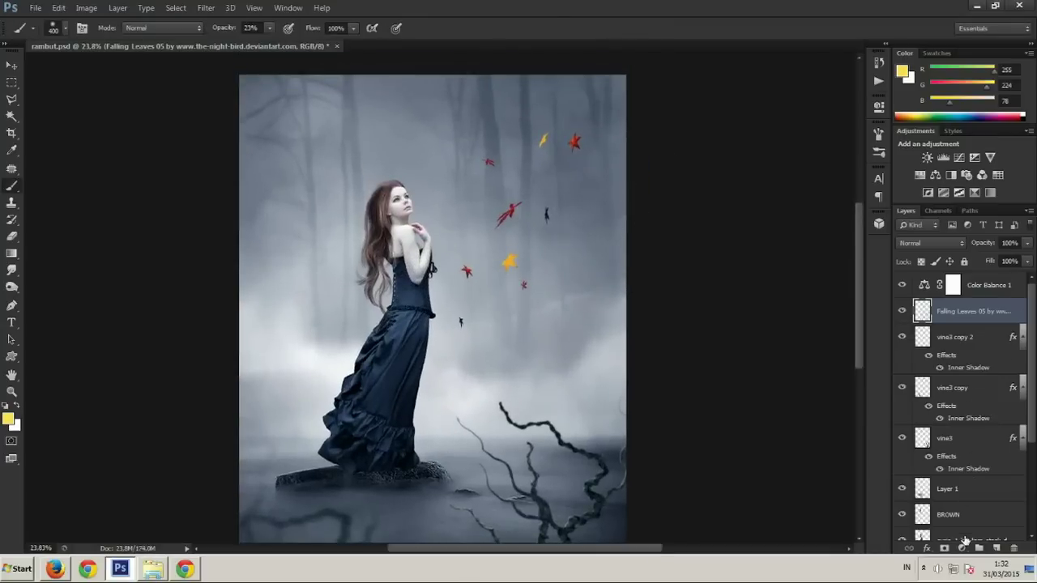
Clip a Gradient Map with the Black, White preset to the leaves and lower its opacity
{"action": "left_click", "coordinate": [963, 548]}
{"action": "left_click", "coordinate": [977, 526]}
{"action": "left_click", "coordinate": [765, 317]}
{"action": "left_click", "coordinate": [754, 142]}
{"action": "left_click", "coordinate": [723, 181]}
{"action": "left_click", "coordinate": [687, 186]}
{"action": "left_click", "coordinate": [645, 186]}
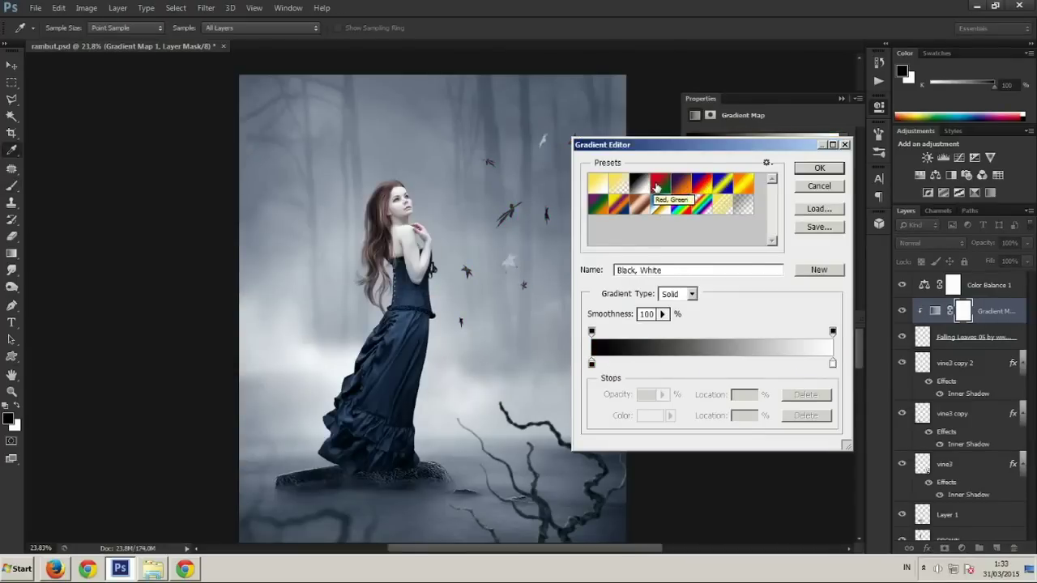
{"action": "left_click", "coordinate": [810, 167]}
{"action": "left_click_drag", "start_coordinate": [1028, 243], "coordinate": [1005, 261]}
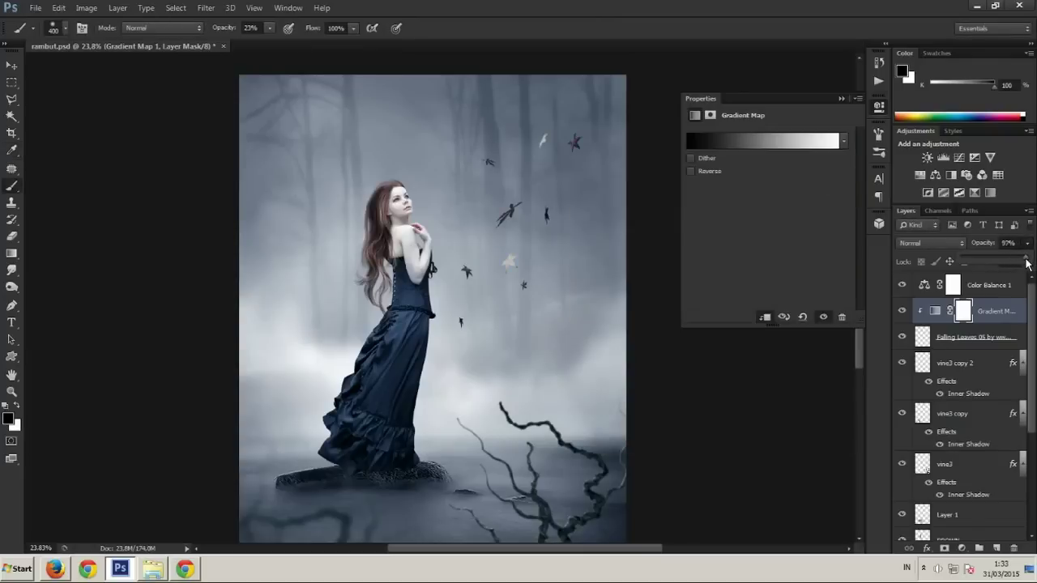
Delete the Gradient Map adjustment layer, backing out of a Gaussian Blur attempt
{"action": "left_click", "coordinate": [842, 98]}
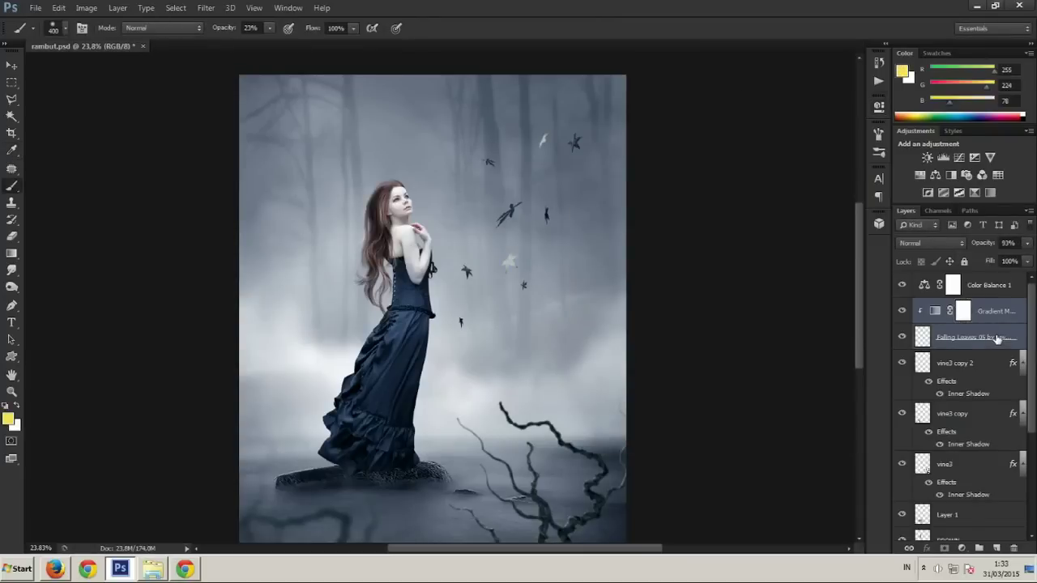
{"action": "key", "text": "Delete"}
{"action": "left_click", "coordinate": [206, 7]}
{"action": "mouse_move", "coordinate": [210, 128]}
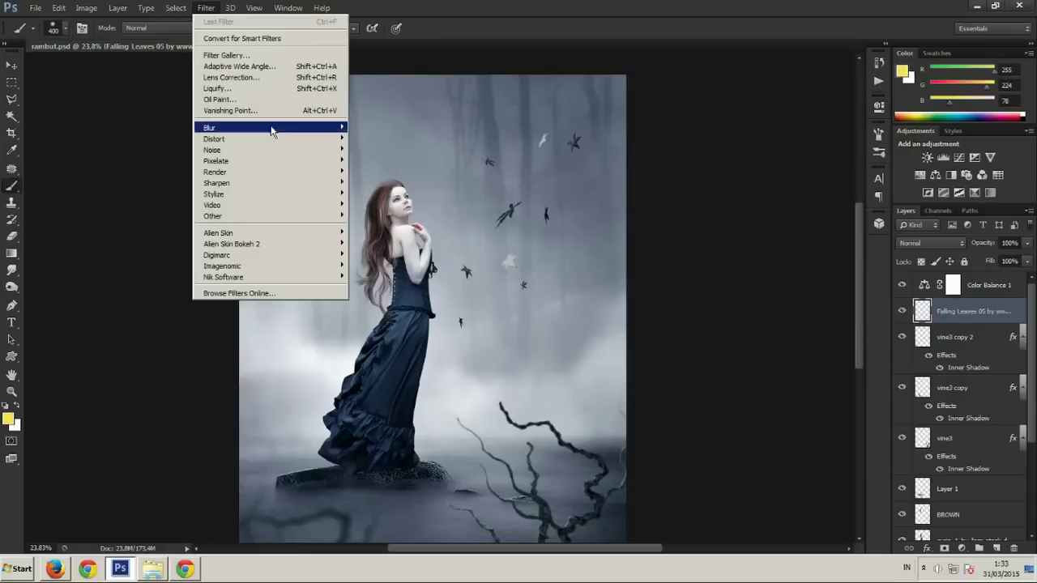
{"action": "left_click", "coordinate": [388, 210]}
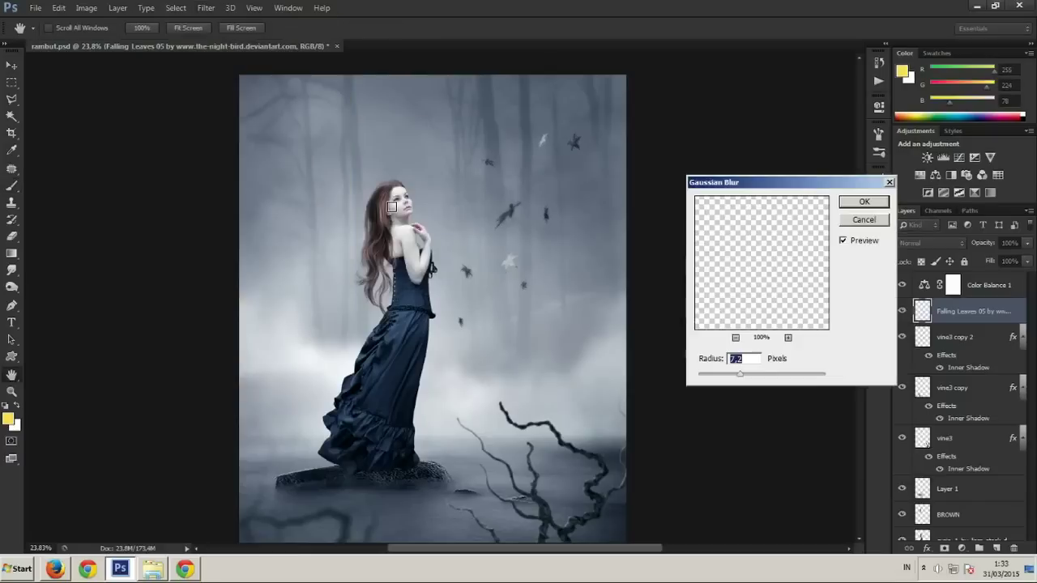
{"action": "left_click", "coordinate": [864, 220]}
Apply a Motion Blur to the falling leaves at angle 82° and about 19 px distance
{"action": "left_click", "coordinate": [206, 7]}
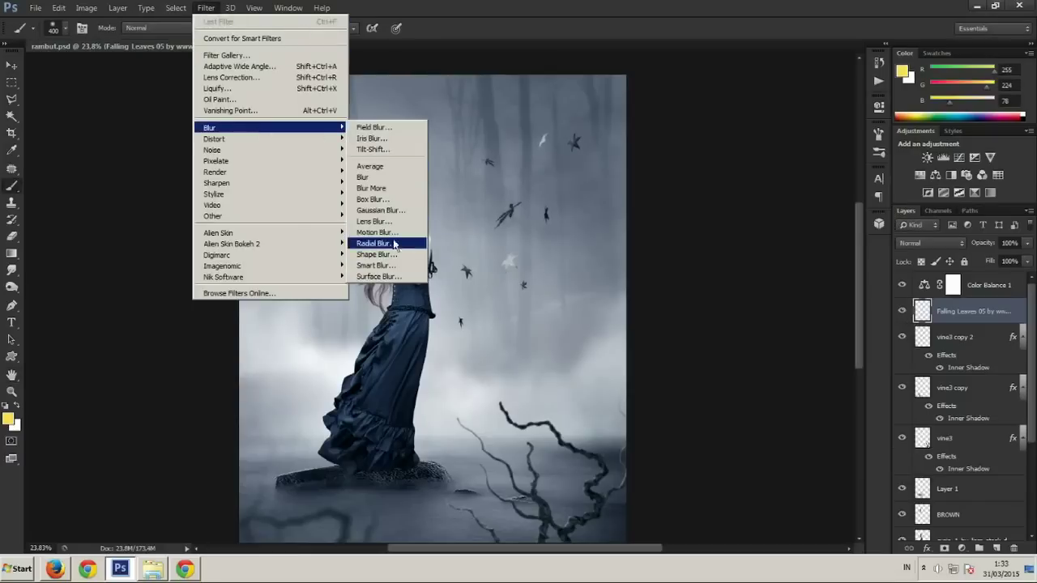
{"action": "left_click", "coordinate": [378, 232]}
{"action": "left_click_drag", "start_coordinate": [647, 145], "coordinate": [708, 159]}
{"action": "left_click_drag", "start_coordinate": [741, 335], "coordinate": [738, 325]}
{"action": "left_click_drag", "start_coordinate": [661, 387], "coordinate": [657, 385]}
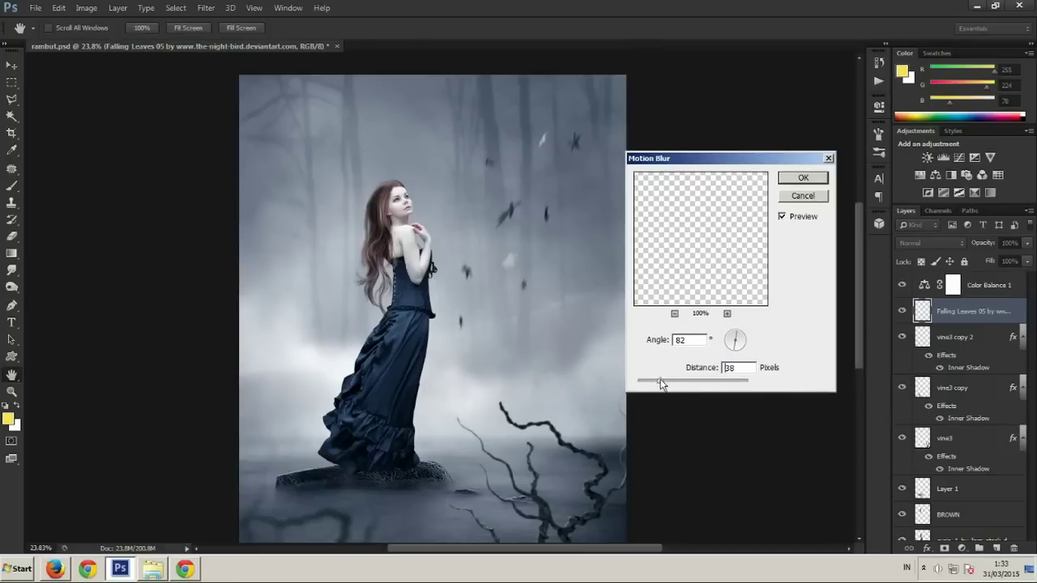
{"action": "left_click_drag", "start_coordinate": [657, 384], "coordinate": [653, 387]}
{"action": "left_click", "coordinate": [802, 178]}
Nudge the blurred leaves slightly left and down
{"action": "key", "text": "ctrl+t"}
{"action": "mouse_move", "coordinate": [567, 233]}
{"action": "left_mouse_down"}
{"action": "mouse_move", "coordinate": [511, 219]}
{"action": "mouse_move", "coordinate": [510, 293]}
{"action": "left_mouse_up"}
{"action": "key", "text": "Return"}
{"action": "left_click", "coordinate": [11, 65]}
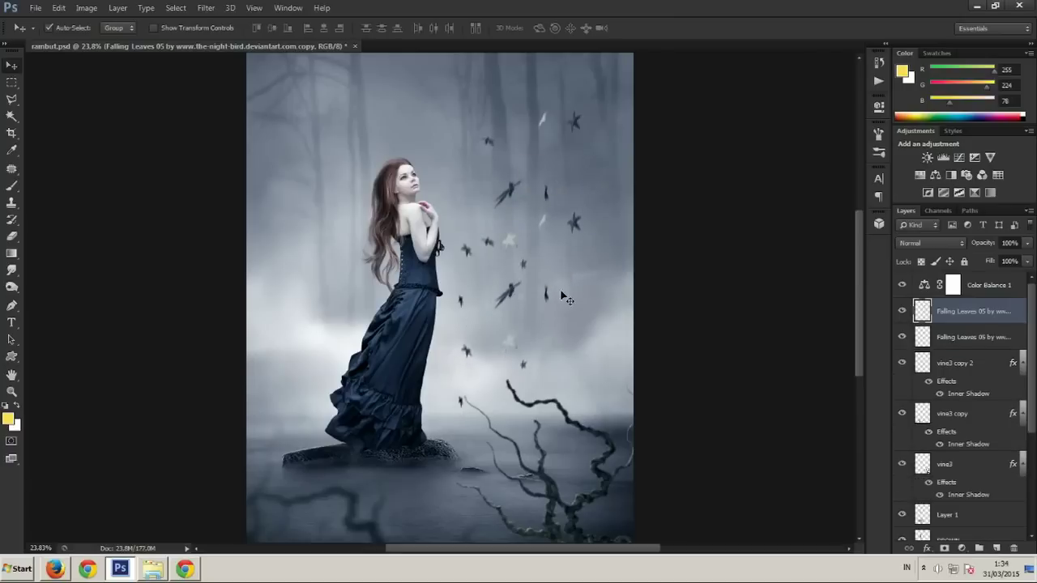
Shrink the leaves copy to about 71% and tilt it
{"action": "key", "text": "ctrl+t"}
{"action": "left_click_drag", "start_coordinate": [584, 418], "coordinate": [544, 359]}
{"action": "mouse_move", "coordinate": [567, 203]}
{"action": "left_mouse_down"}
{"action": "mouse_move", "coordinate": [536, 240]}
{"action": "mouse_move", "coordinate": [547, 259]}
{"action": "left_mouse_up"}
{"action": "key", "text": "Return"}
{"action": "key", "text": "ctrl+minus"}
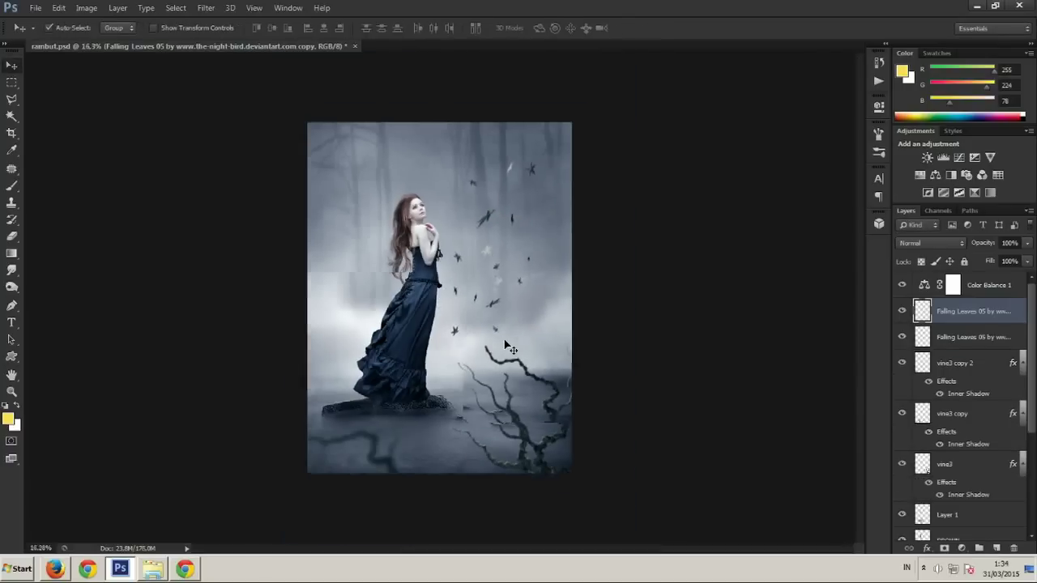
{"action": "scroll", "coordinate": [505, 346], "scroll_direction": "up", "scroll_amount": 2}
Move the leaves copy beside the woman's skirt
{"action": "key", "text": "ctrl+t"}
{"action": "mouse_move", "coordinate": [505, 346]}
{"action": "left_mouse_down"}
{"action": "mouse_move", "coordinate": [338, 320]}
{"action": "mouse_move", "coordinate": [312, 361]}
{"action": "left_mouse_up"}
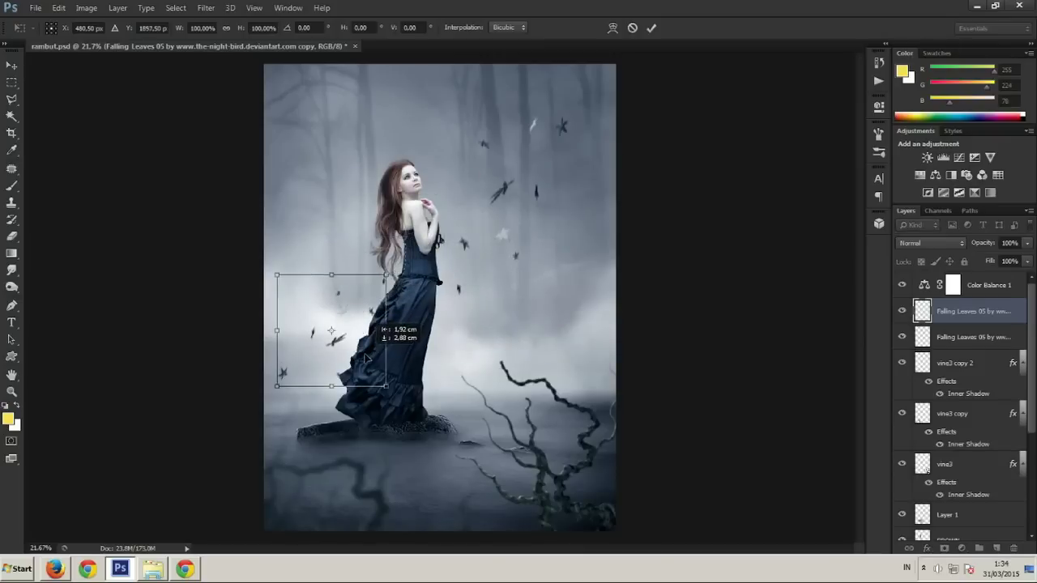
{"action": "scroll", "coordinate": [425, 367], "scroll_direction": "up", "scroll_amount": 3}
Fade the leaves copy to 32% opacity and apply a Gaussian Blur
{"action": "left_click", "coordinate": [1027, 243]}
{"action": "left_click_drag", "start_coordinate": [976, 259], "coordinate": [982, 258]}
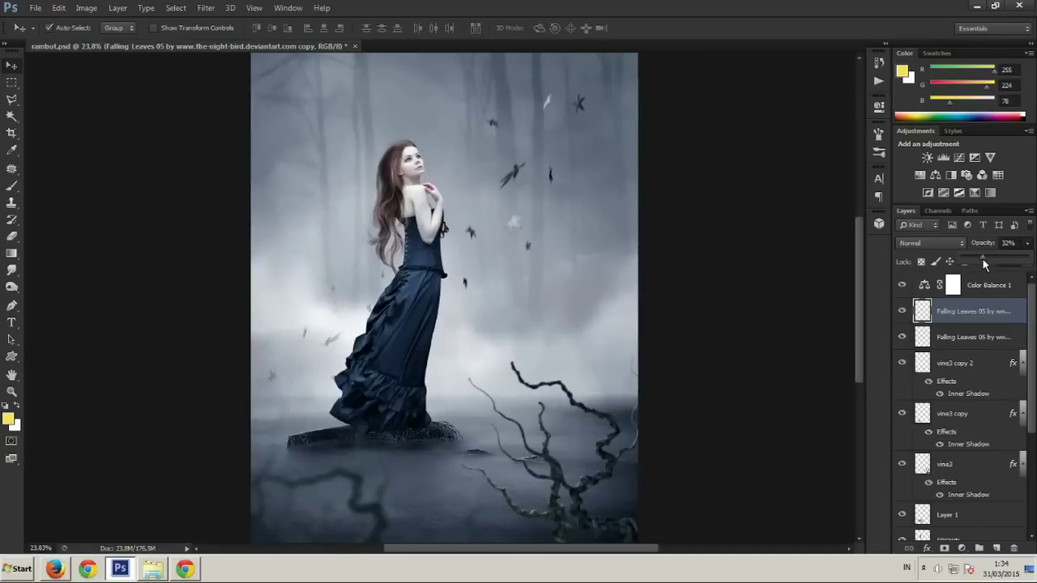
{"action": "left_click", "coordinate": [206, 7]}
{"action": "mouse_move", "coordinate": [243, 128]}
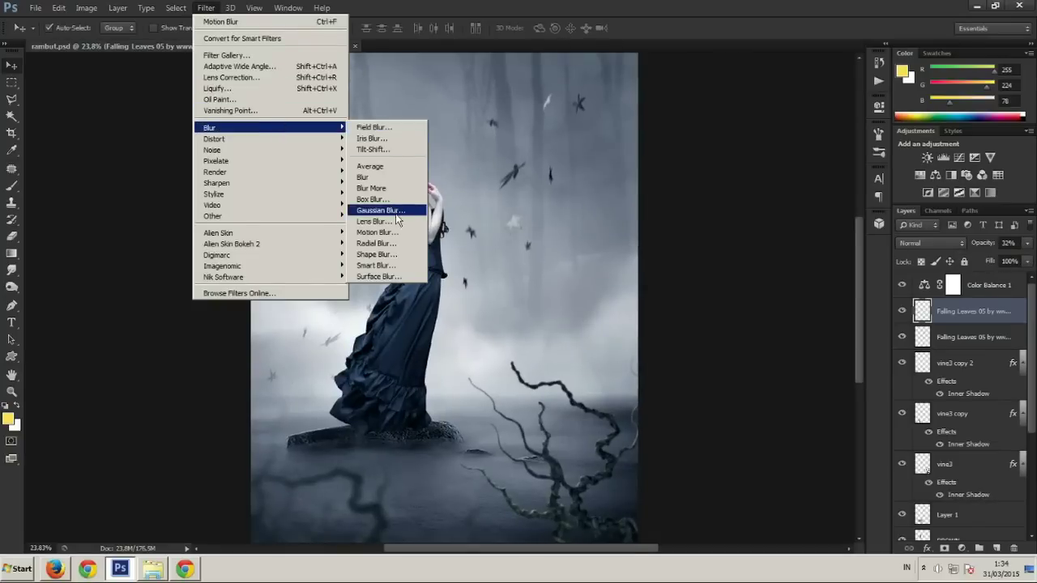
{"action": "left_click", "coordinate": [379, 210]}
{"action": "key", "text": "Return"}
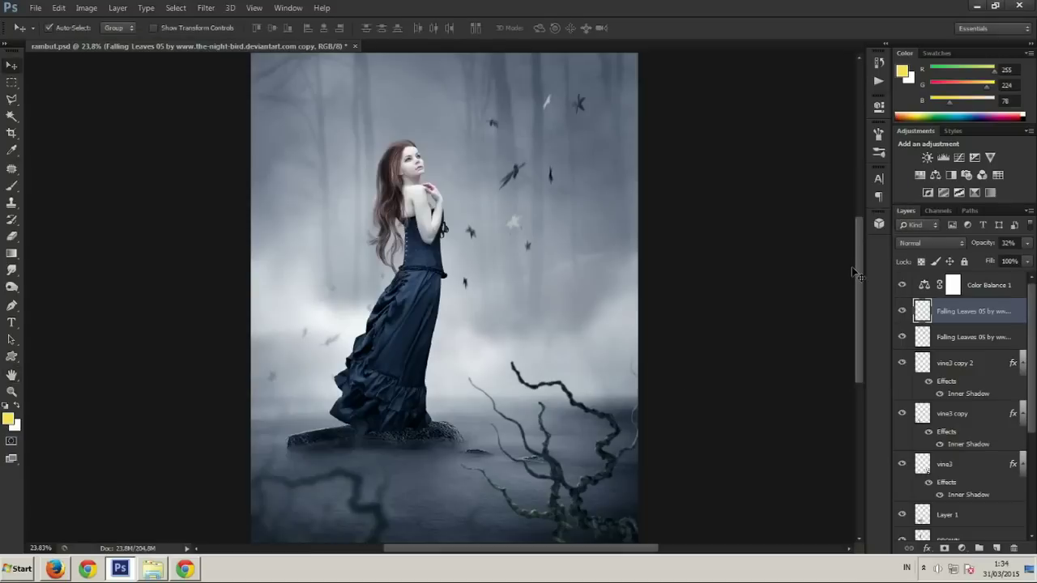
Rerun Motion Blur on the lower Falling Leaves layer at 20 px distance
{"action": "left_click", "coordinate": [967, 340]}
{"action": "left_click", "coordinate": [206, 7]}
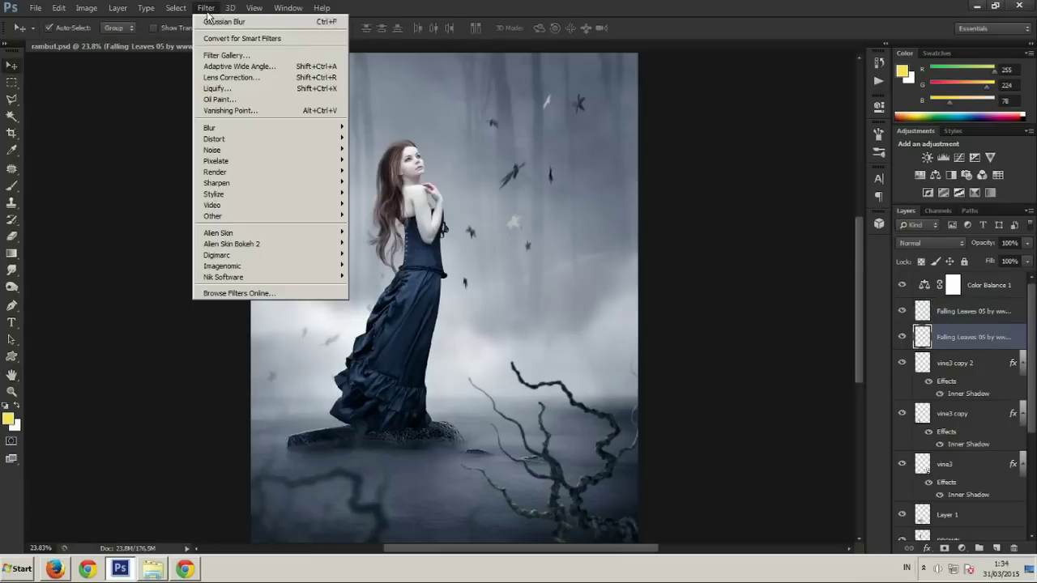
{"action": "left_click", "coordinate": [380, 236]}
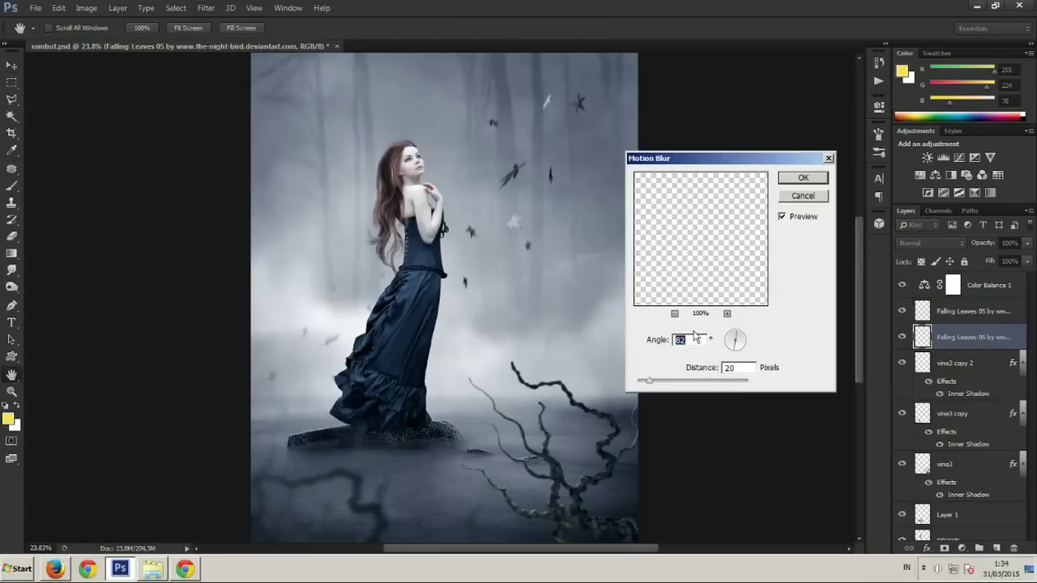
{"action": "left_click_drag", "start_coordinate": [672, 381], "coordinate": [652, 383]}
{"action": "left_click", "coordinate": [803, 178]}
Soften the lower leaves with a 3.8 px Gaussian Blur
{"action": "left_click", "coordinate": [206, 7]}
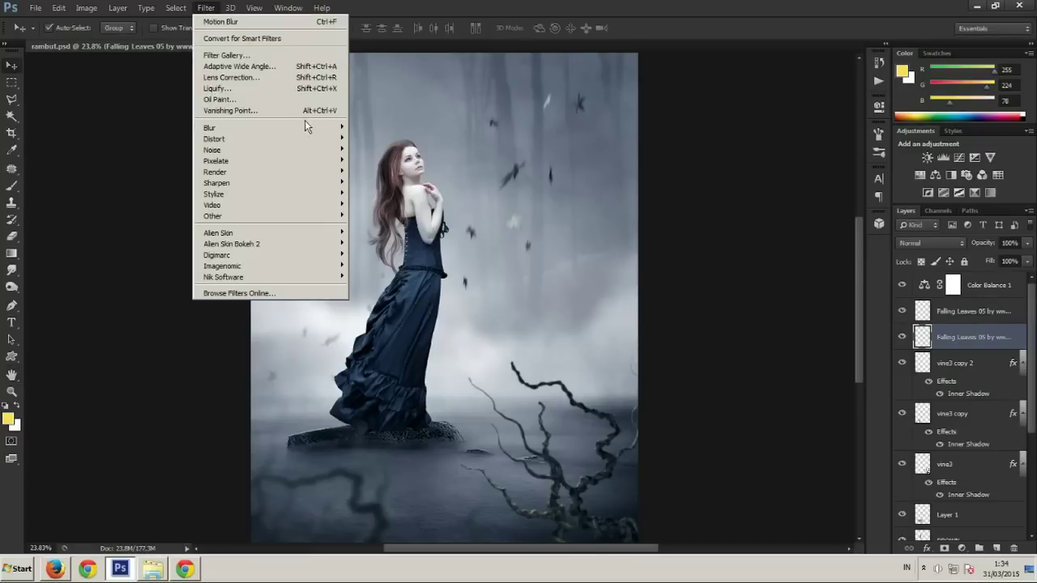
{"action": "left_click", "coordinate": [405, 210]}
{"action": "left_click_drag", "start_coordinate": [734, 372], "coordinate": [726, 380]}
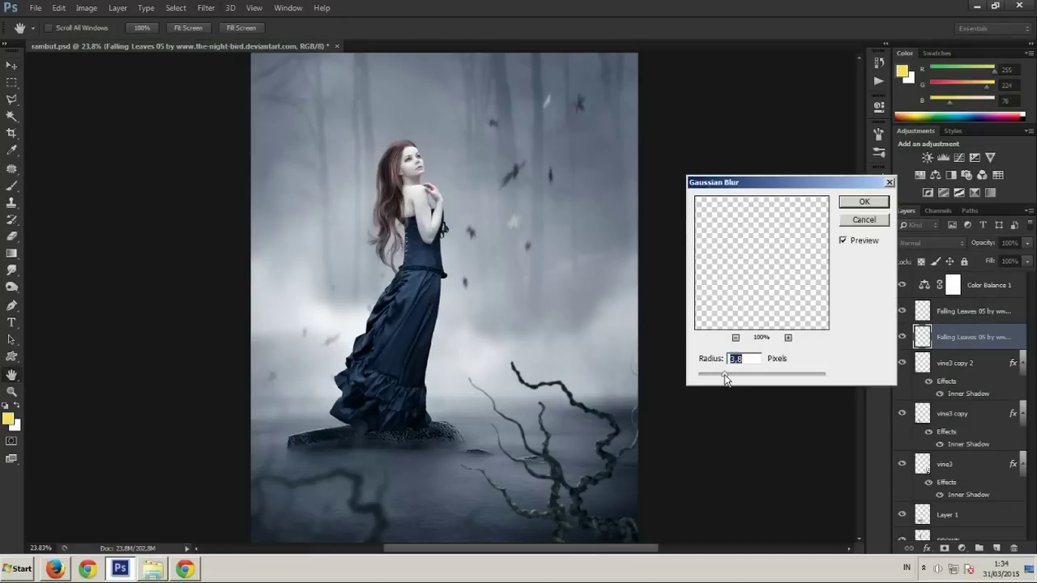
{"action": "left_click", "coordinate": [864, 201]}
Set the lower leaves to 70% opacity and 75% fill
{"action": "left_click_drag", "start_coordinate": [1028, 243], "coordinate": [1010, 260]}
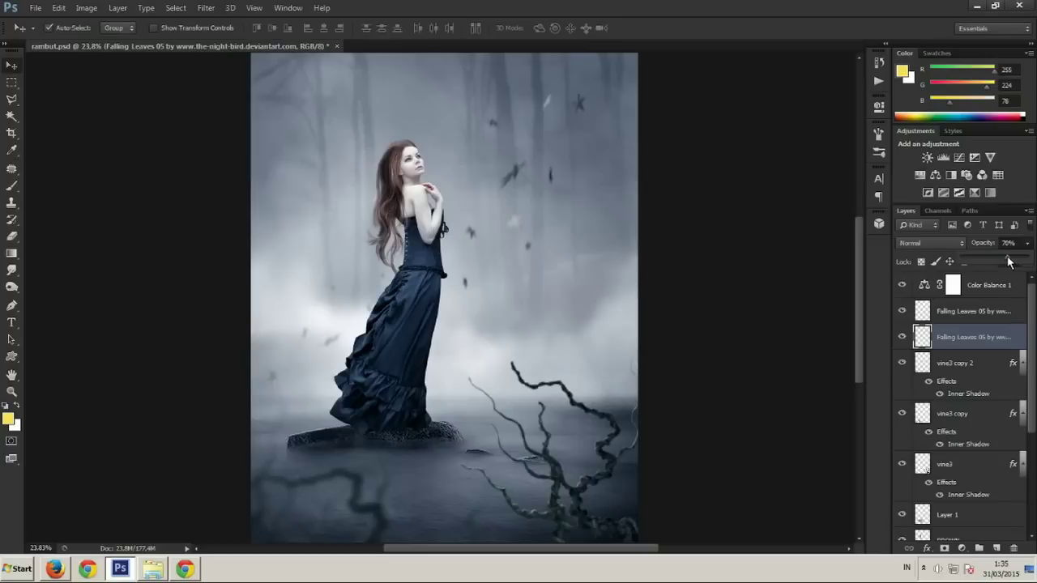
{"action": "scroll", "coordinate": [585, 294], "scroll_direction": "down", "scroll_amount": 3}
{"action": "scroll", "coordinate": [486, 299], "scroll_direction": "up", "scroll_amount": 2}
{"action": "scroll", "coordinate": [486, 300], "scroll_direction": "up", "scroll_amount": 1}
{"action": "scroll", "coordinate": [461, 305], "scroll_direction": "down", "scroll_amount": 3}
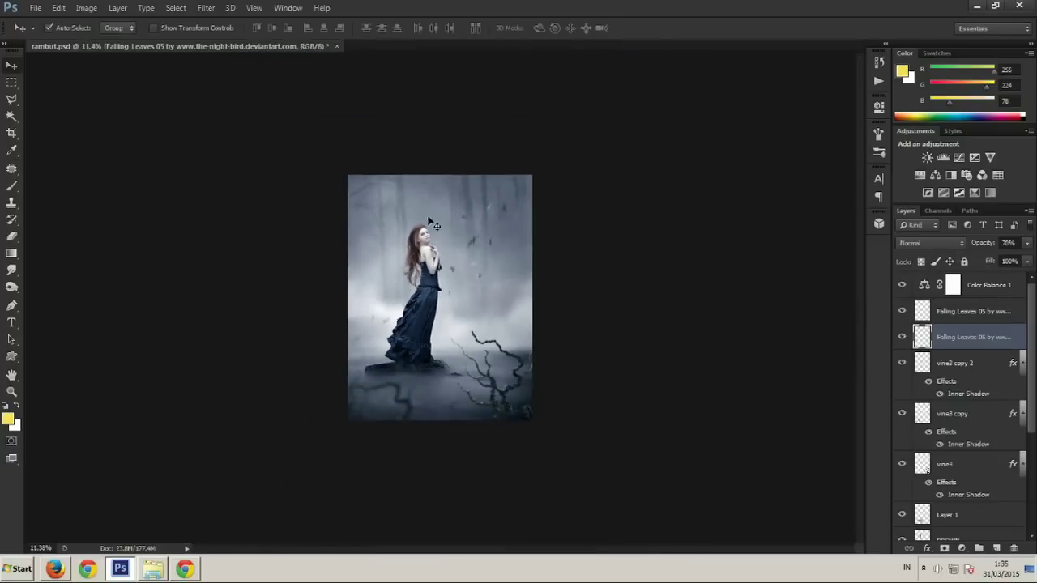
{"action": "scroll", "coordinate": [430, 222], "scroll_direction": "up", "scroll_amount": 3}
{"action": "scroll", "coordinate": [470, 226], "scroll_direction": "down", "scroll_amount": 2}
{"action": "scroll", "coordinate": [386, 220], "scroll_direction": "up", "scroll_amount": 1}
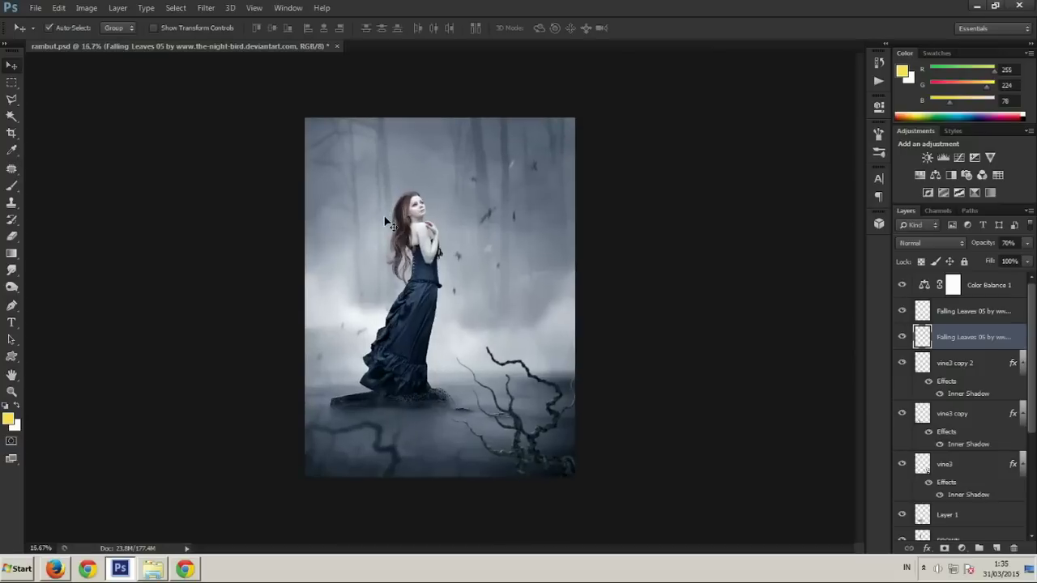
{"action": "left_click_drag", "start_coordinate": [1019, 260], "coordinate": [1020, 278]}
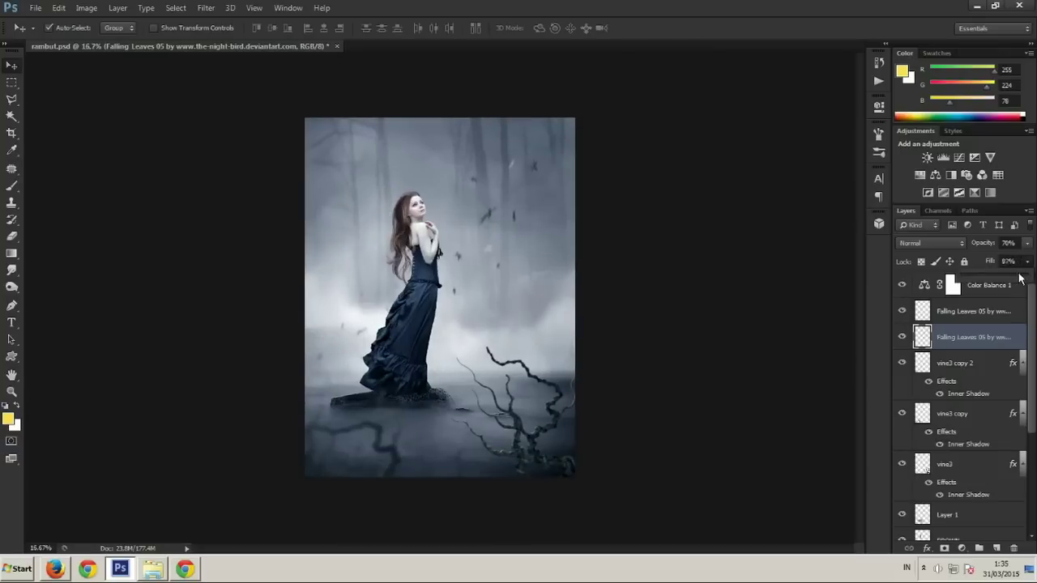
Shrink and rotate the lower leaves slightly
{"action": "key", "text": "ctrl+t"}
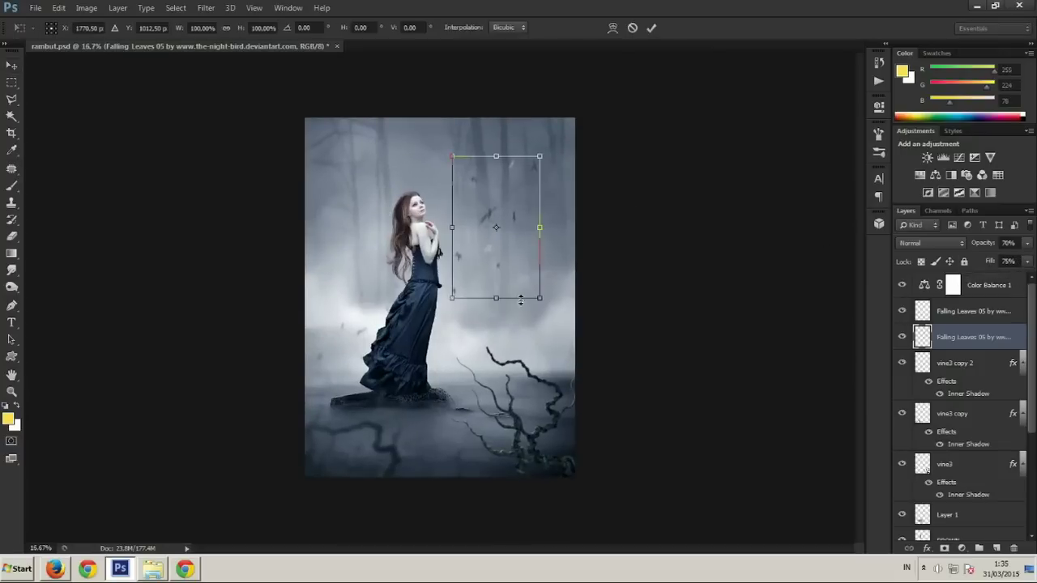
{"action": "left_click_drag", "start_coordinate": [537, 228], "coordinate": [508, 249]}
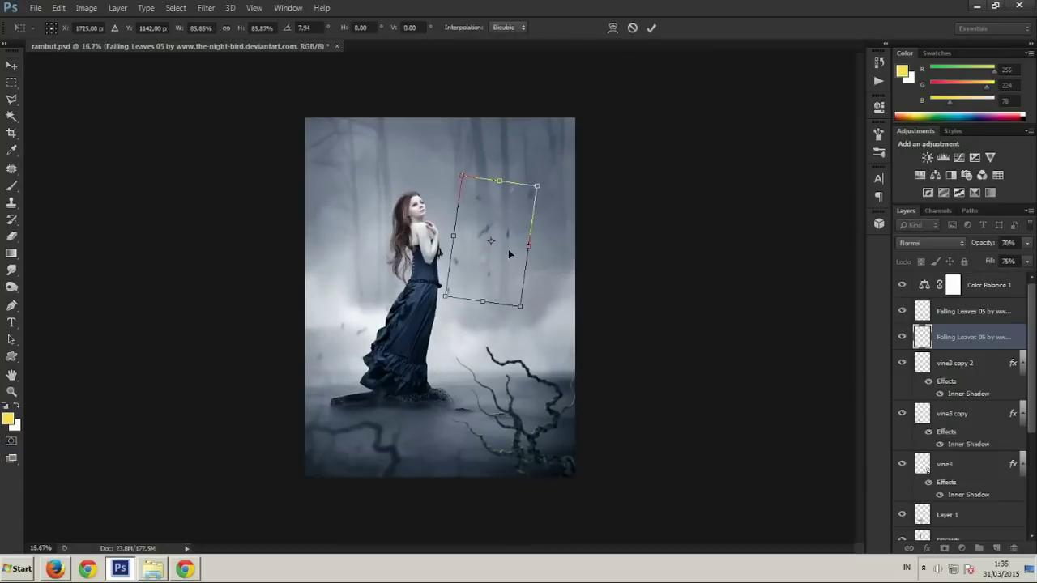
{"action": "key", "text": "Return"}
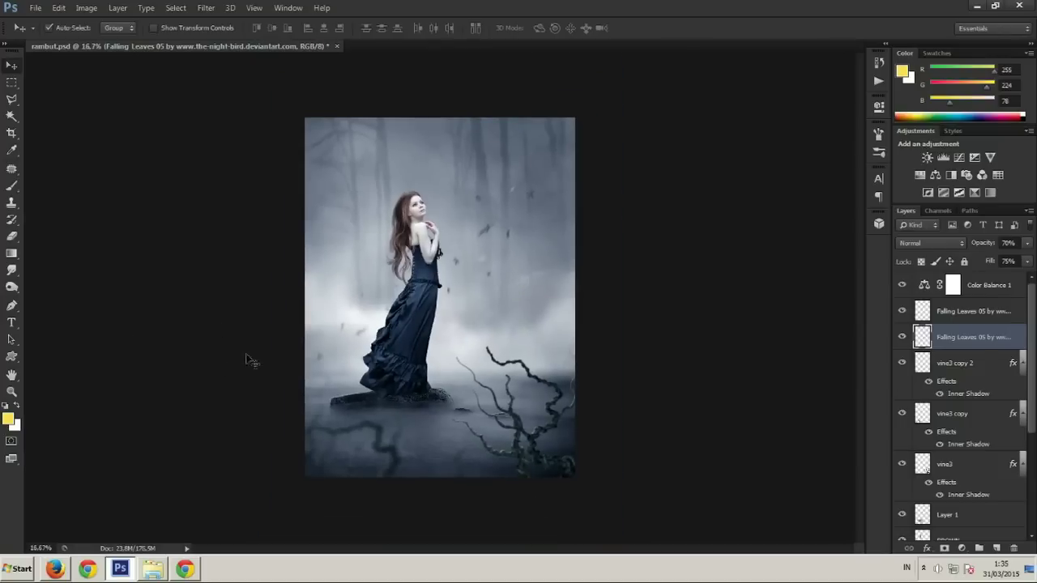
{"action": "key", "text": "ctrl+plus"}
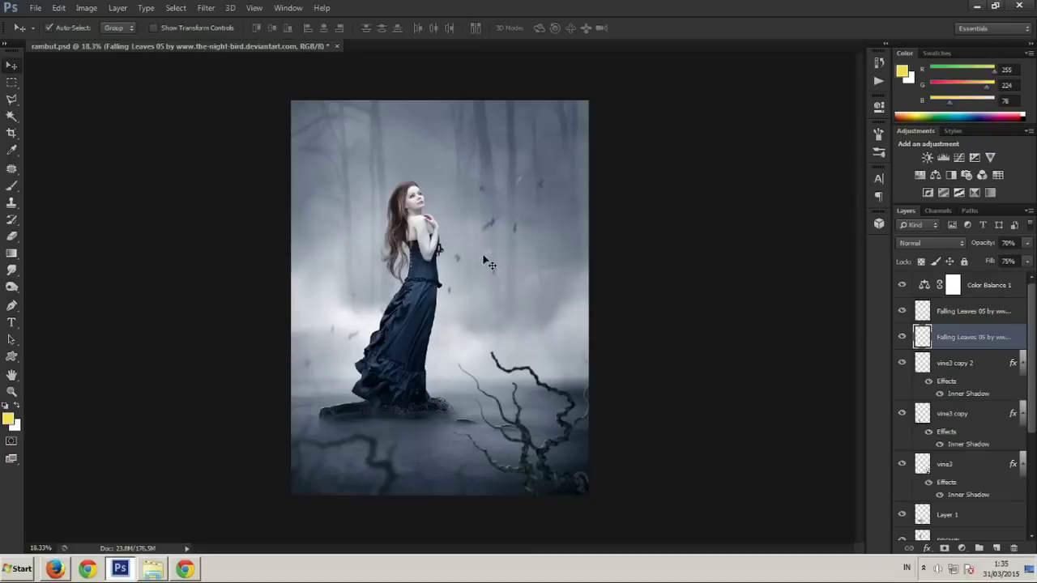
Add a new layer with a white gradient fading from the top-left
{"action": "left_click", "coordinate": [996, 549]}
{"action": "key", "text": "x"}
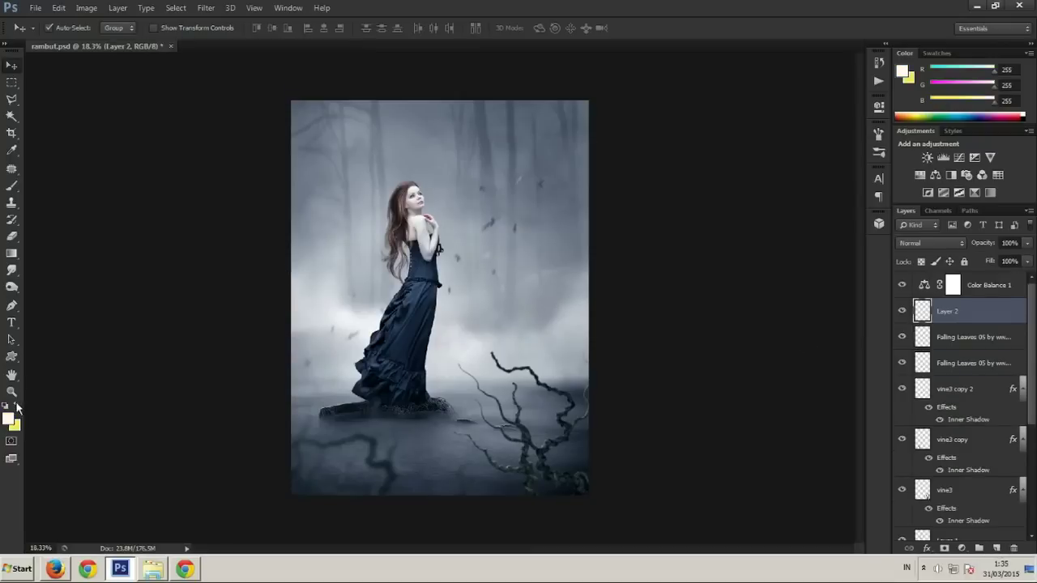
{"action": "left_click", "coordinate": [12, 254]}
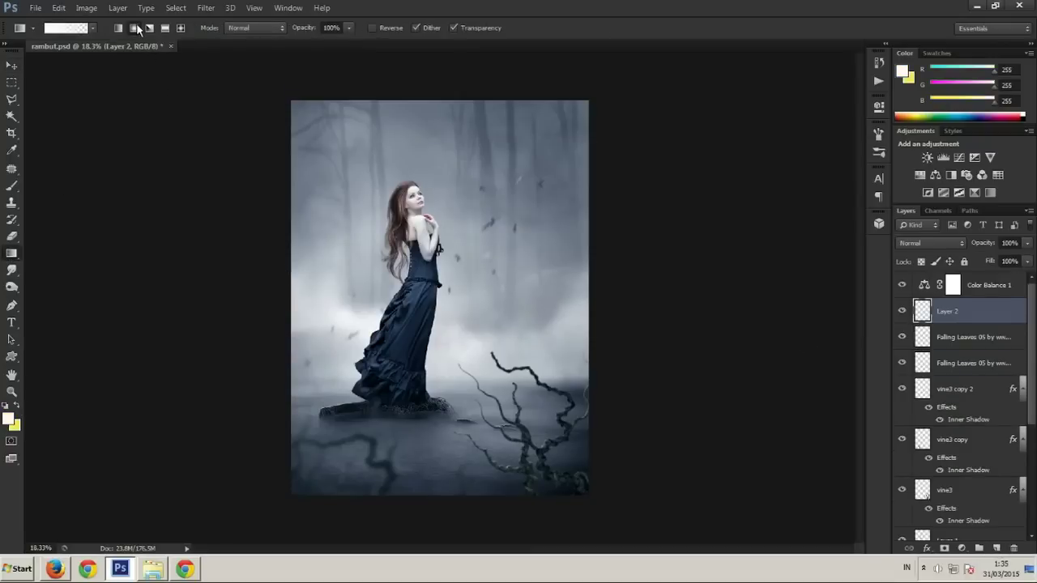
{"action": "left_click_drag", "start_coordinate": [293, 102], "coordinate": [410, 209]}
Shift the white gradient left and stretch it taller
{"action": "key", "text": "ctrl+t"}
{"action": "mouse_move", "coordinate": [394, 314]}
{"action": "left_mouse_down"}
{"action": "mouse_move", "coordinate": [350, 323]}
{"action": "mouse_move", "coordinate": [347, 415]}
{"action": "left_mouse_up"}
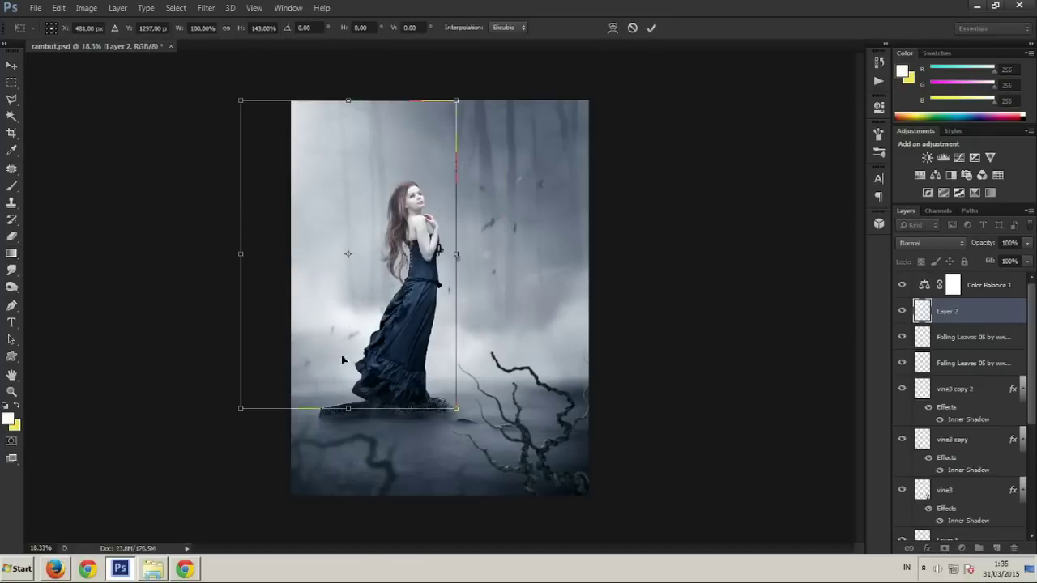
{"action": "left_click_drag", "start_coordinate": [345, 100], "coordinate": [345, 86]}
{"action": "mouse_move", "coordinate": [457, 254]}
{"action": "left_mouse_down"}
{"action": "mouse_move", "coordinate": [463, 248]}
{"action": "mouse_move", "coordinate": [451, 247]}
{"action": "left_mouse_up"}
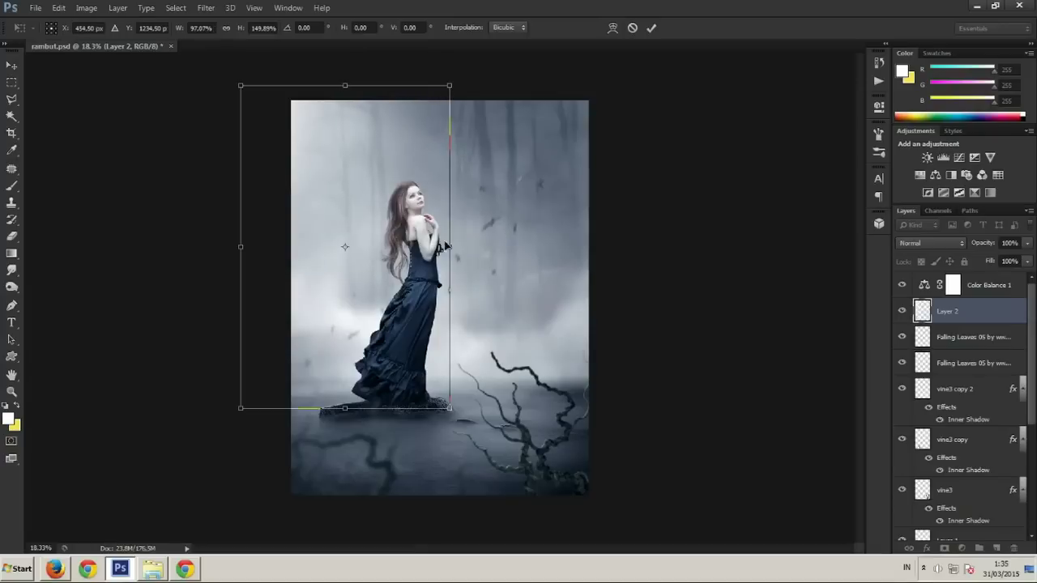
{"action": "key", "text": "Return"}
{"action": "key", "text": "ctrl+minus"}
{"action": "key", "text": "ctrl+minus"}
{"action": "key", "text": "ctrl+plus"}
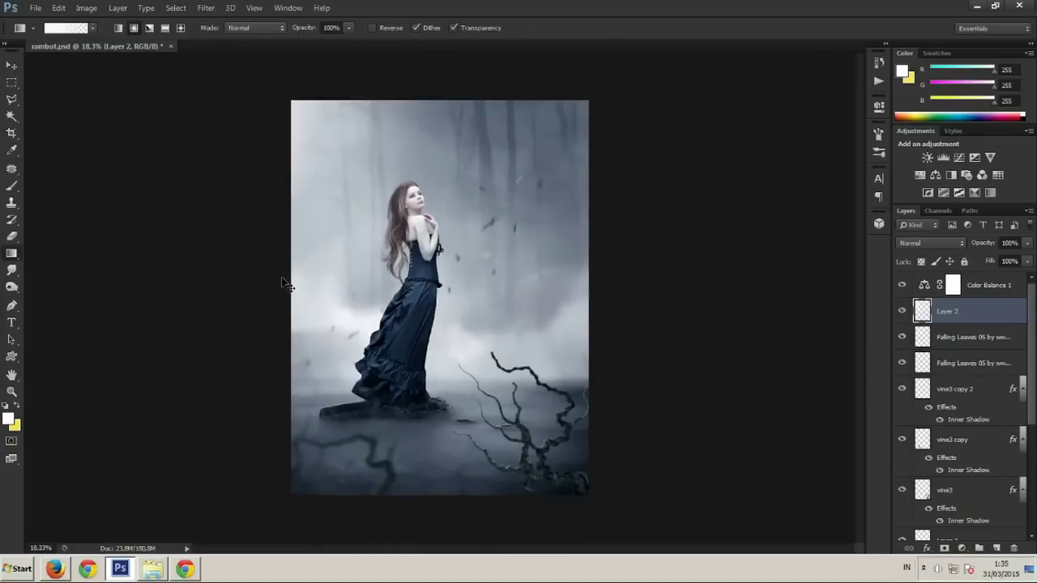
Duplicate the gradient, move it right, flip horizontally and enlarge to about 121% × 123%
{"action": "key", "text": "ctrl+j"}
{"action": "left_click_drag", "start_coordinate": [371, 294], "coordinate": [504, 294]}
{"action": "key", "text": "ctrl+t"}
{"action": "right_click", "coordinate": [548, 228]}
{"action": "left_click", "coordinate": [571, 386]}
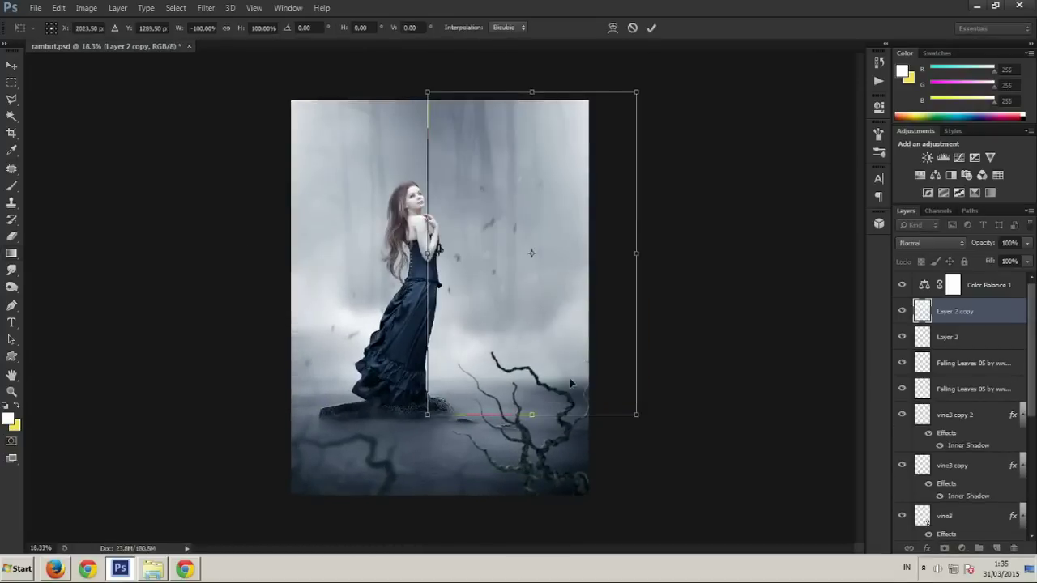
{"action": "left_click_drag", "start_coordinate": [531, 416], "coordinate": [531, 490]}
{"action": "left_click_drag", "start_coordinate": [427, 290], "coordinate": [394, 290]}
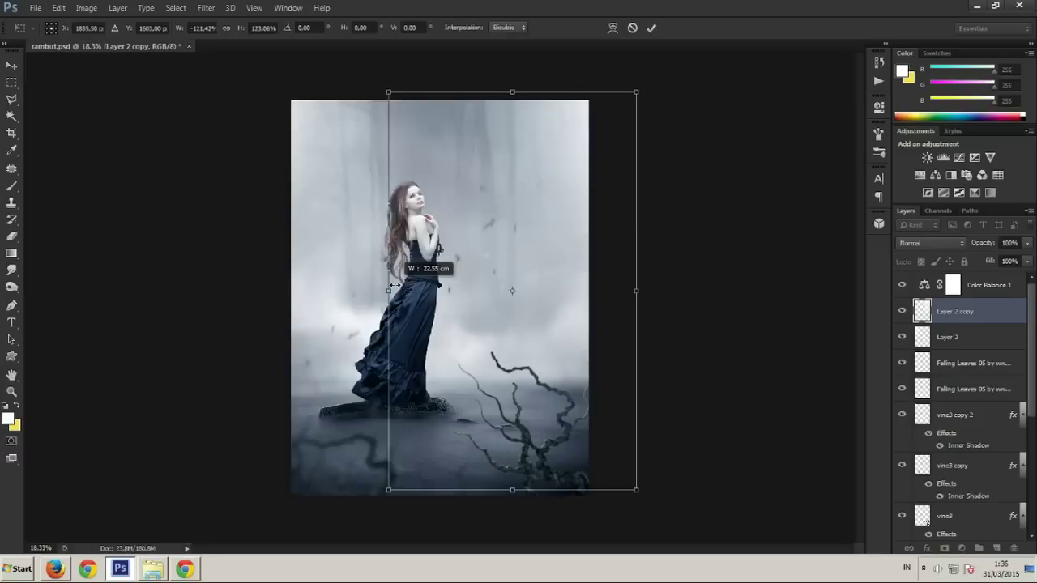
{"action": "key", "text": "Return"}
Give Layer 2 copy a #343c4c blue-grey Color Overlay sampled from the dress
{"action": "key", "text": "g"}
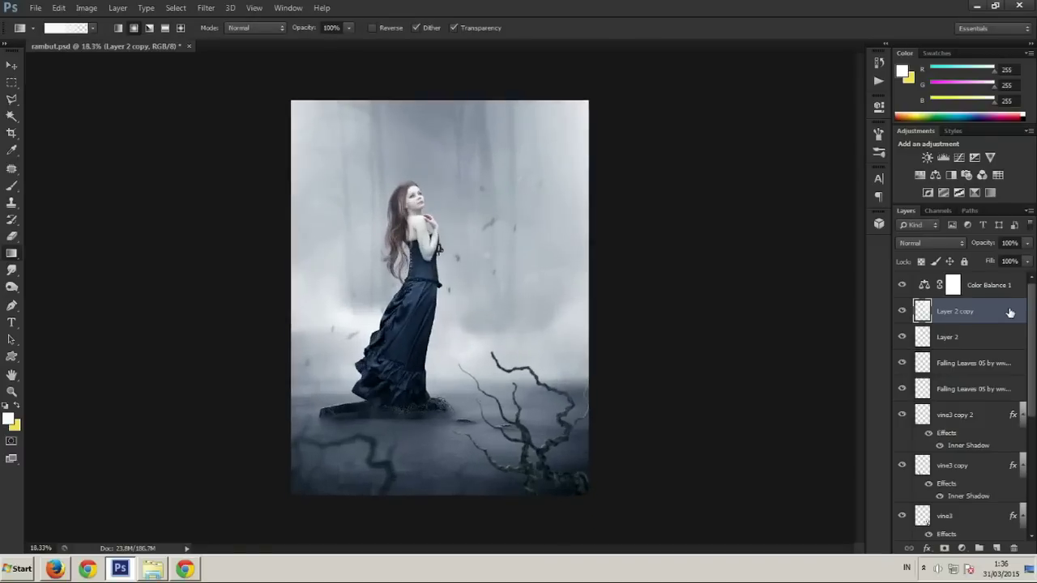
{"action": "double_click", "coordinate": [1011, 313]}
{"action": "left_click", "coordinate": [729, 398]}
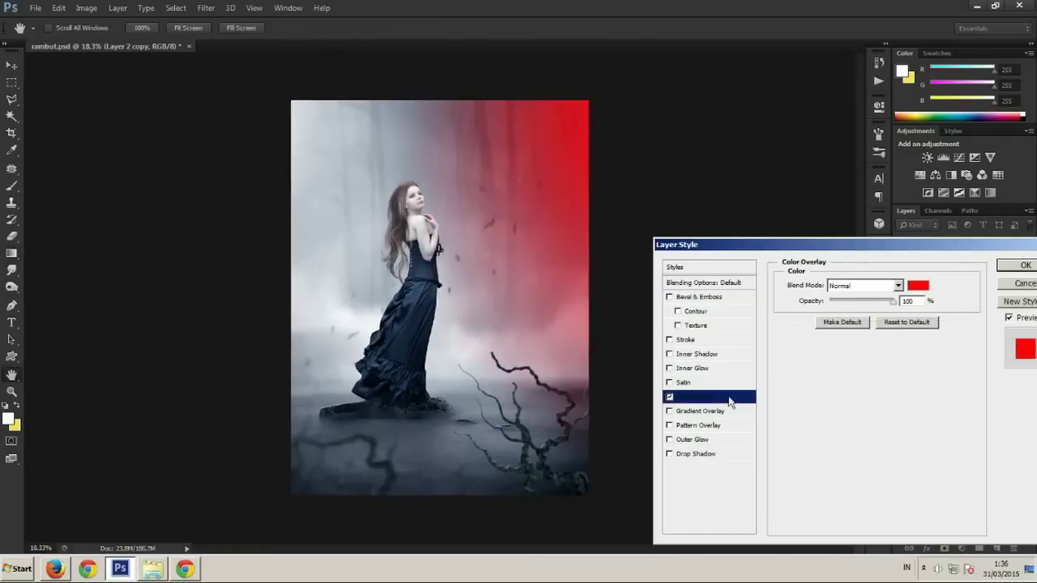
{"action": "left_click", "coordinate": [919, 286]}
{"action": "left_click", "coordinate": [424, 379]}
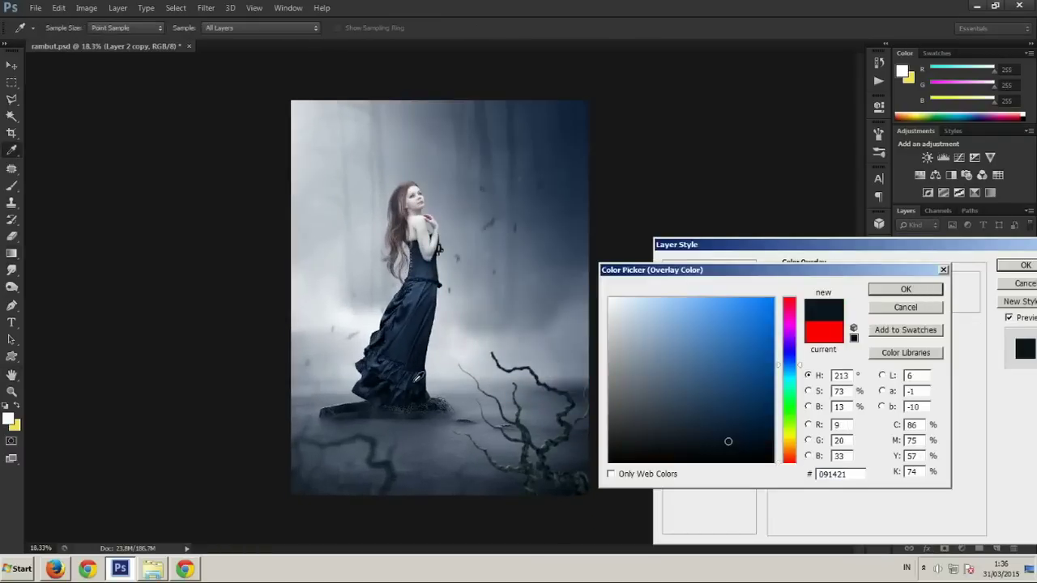
{"action": "left_click_drag", "start_coordinate": [699, 424], "coordinate": [664, 416]}
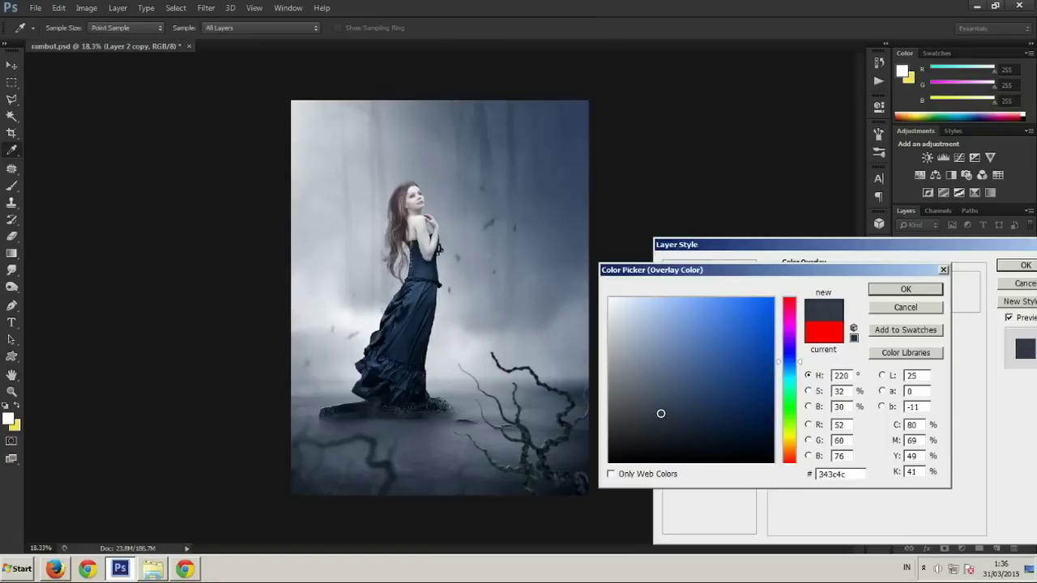
{"action": "left_click", "coordinate": [906, 289]}
{"action": "left_click", "coordinate": [1023, 265]}
Lower Layer 2 copy's opacity to about 50%
{"action": "left_click", "coordinate": [1027, 244]}
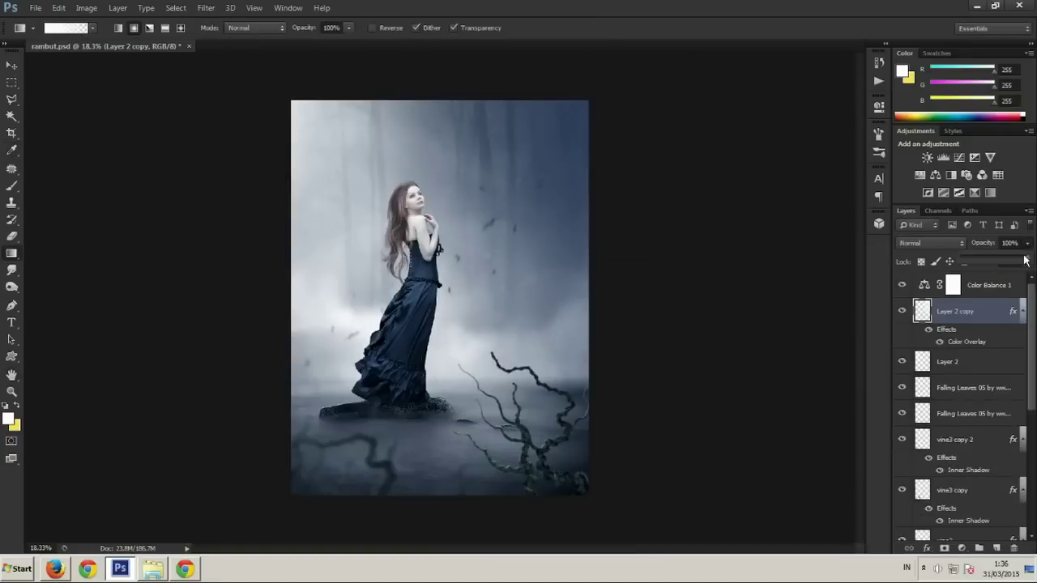
{"action": "left_click_drag", "start_coordinate": [1024, 259], "coordinate": [1010, 261]}
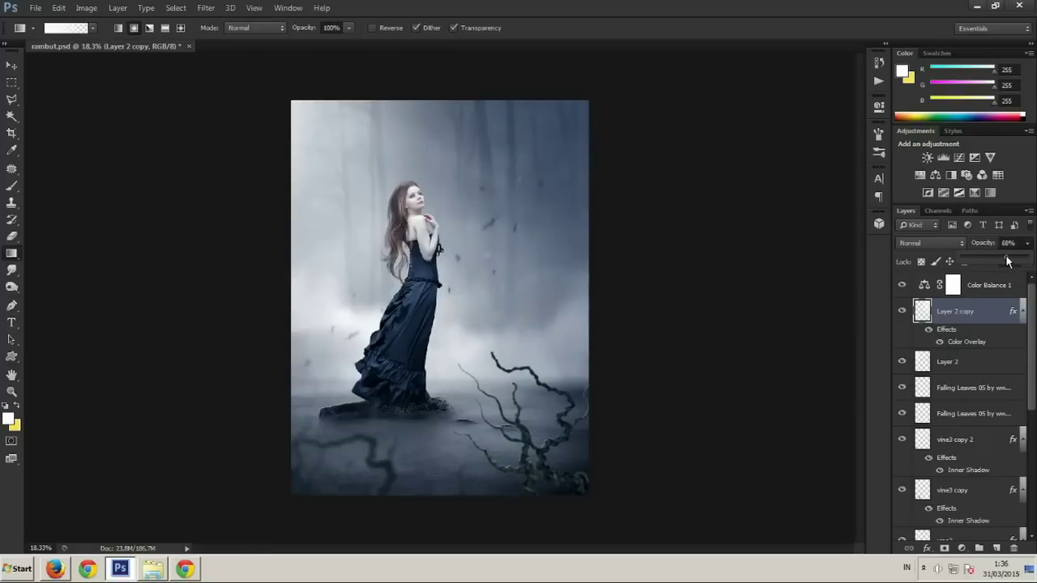
{"action": "left_click_drag", "start_coordinate": [996, 256], "coordinate": [1001, 257]}
Raise Layer 2 copy to 80% opacity, then rotate and stretch it taller and wider
{"action": "left_click_drag", "start_coordinate": [1000, 261], "coordinate": [1011, 261]}
{"action": "key", "text": "ctrl+t"}
{"action": "mouse_move", "coordinate": [727, 297]}
{"action": "left_mouse_down"}
{"action": "mouse_move", "coordinate": [658, 331]}
{"action": "mouse_move", "coordinate": [752, 289]}
{"action": "left_mouse_up"}
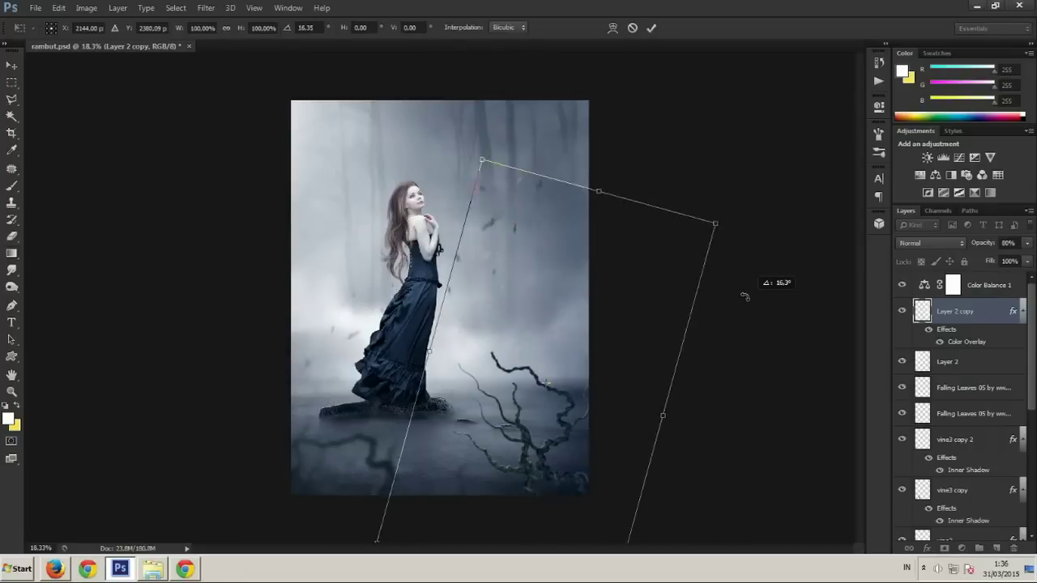
{"action": "left_click_drag", "start_coordinate": [621, 209], "coordinate": [622, 76]}
{"action": "left_click_drag", "start_coordinate": [452, 288], "coordinate": [394, 232]}
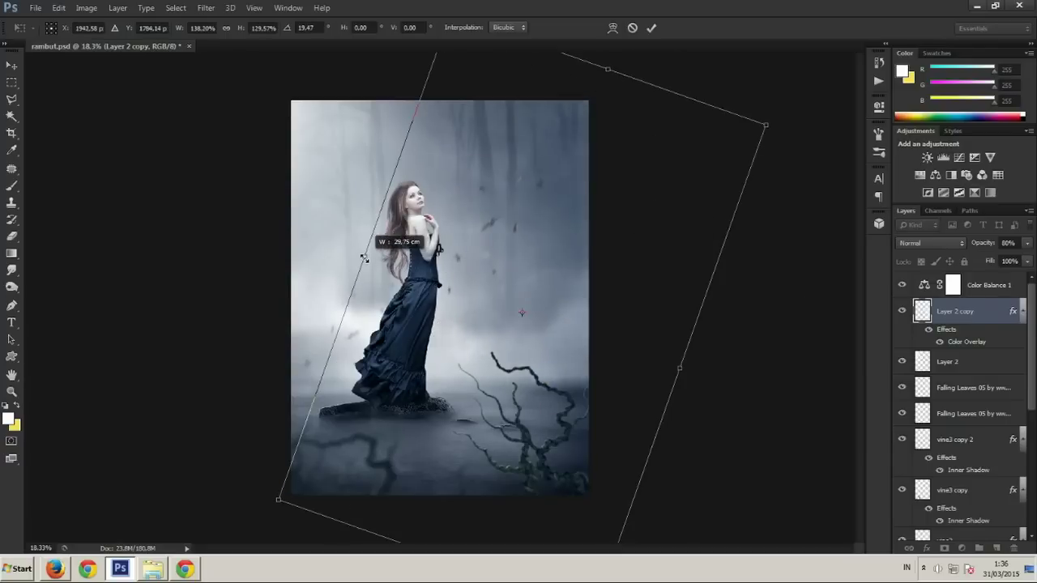
{"action": "left_click_drag", "start_coordinate": [706, 341], "coordinate": [681, 311]}
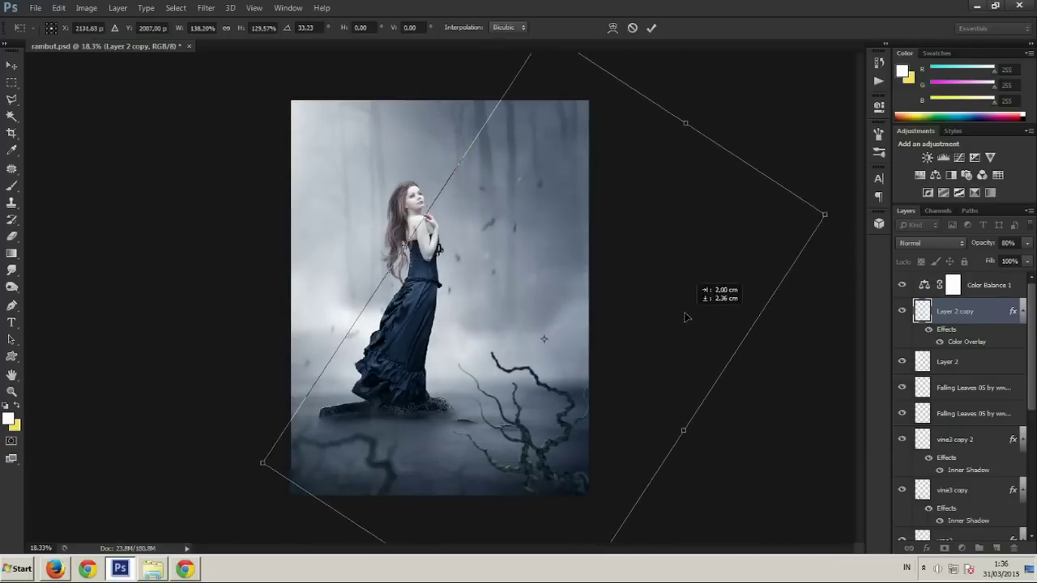
Flip Layer 2 copy vertically, turn it about 178° upright, and reposition it up-right
{"action": "right_click", "coordinate": [559, 263]}
{"action": "left_click", "coordinate": [589, 434]}
{"action": "mouse_move", "coordinate": [667, 352]}
{"action": "left_mouse_down"}
{"action": "mouse_move", "coordinate": [668, 489]}
{"action": "mouse_move", "coordinate": [699, 430]}
{"action": "left_mouse_up"}
{"action": "left_click_drag", "start_coordinate": [616, 406], "coordinate": [653, 364]}
{"action": "mouse_move", "coordinate": [754, 357]}
{"action": "left_mouse_down"}
{"action": "mouse_move", "coordinate": [787, 329]}
{"action": "mouse_move", "coordinate": [706, 359]}
{"action": "left_mouse_up"}
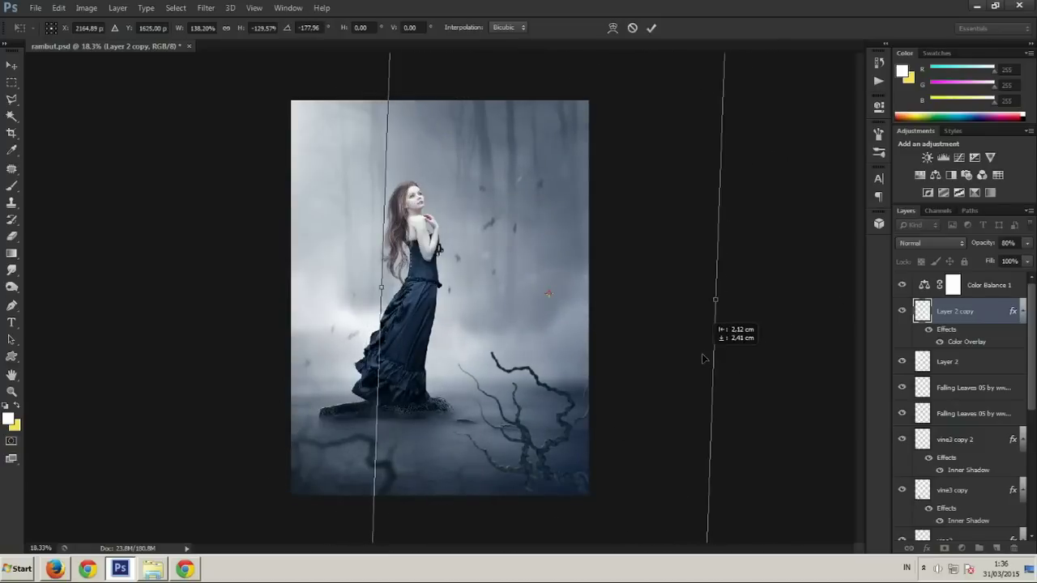
{"action": "key", "text": "Return"}
{"action": "key", "text": "g"}
{"action": "scroll", "coordinate": [606, 331], "scroll_direction": "down", "scroll_amount": 2}
Merge the two eyrin model layers and BROWN into a single BROWN layer
{"action": "scroll", "coordinate": [416, 288], "scroll_direction": "up", "scroll_amount": 2}
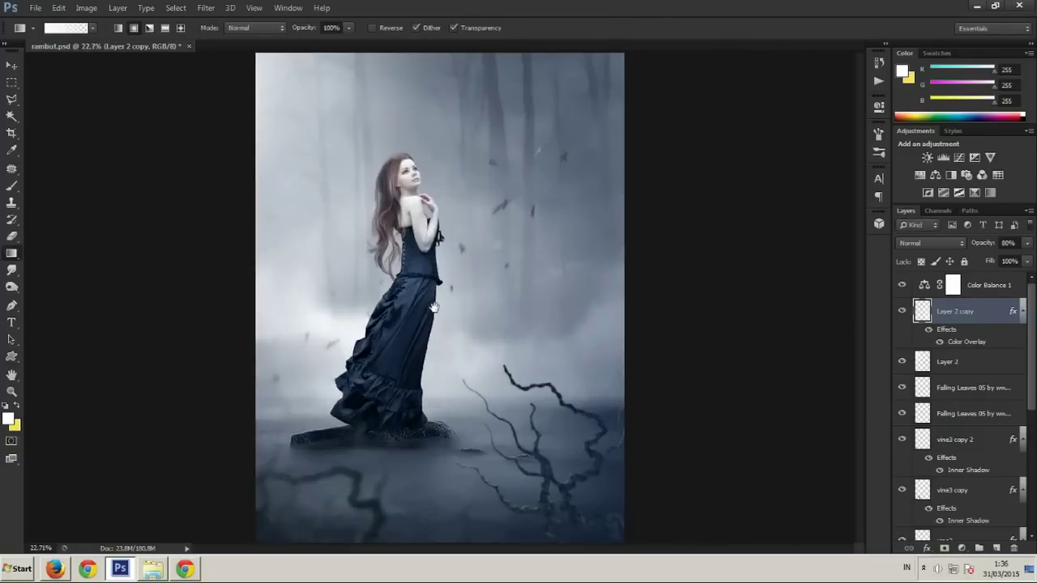
{"action": "scroll", "coordinate": [938, 415], "scroll_direction": "down", "scroll_amount": 3}
{"action": "scroll", "coordinate": [940, 418], "scroll_direction": "down", "scroll_amount": 3}
{"action": "scroll", "coordinate": [941, 421], "scroll_direction": "down", "scroll_amount": 3}
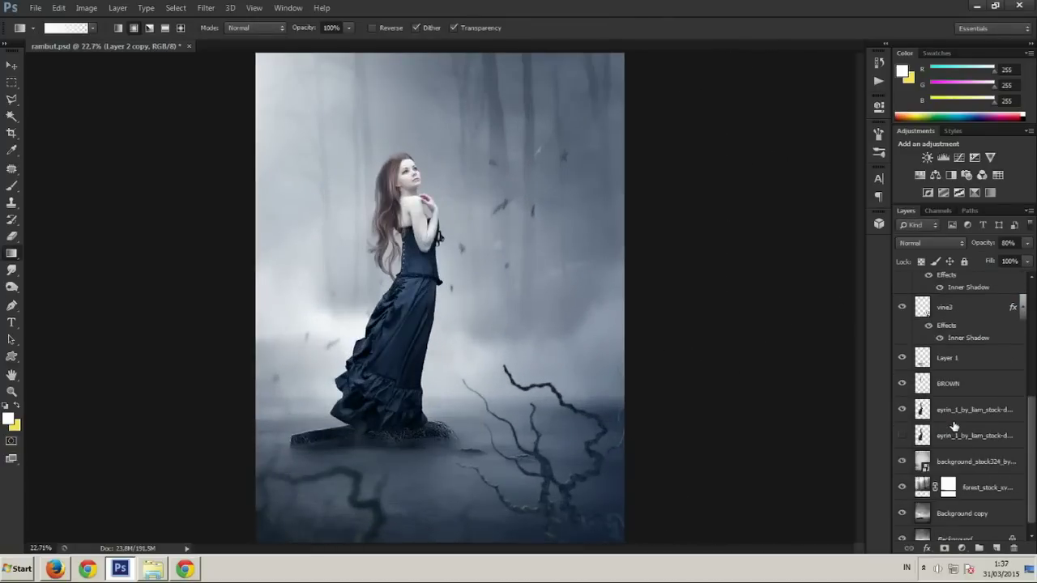
{"action": "scroll", "coordinate": [942, 425], "scroll_direction": "down", "scroll_amount": 3}
{"action": "left_click", "coordinate": [943, 425]}
{"action": "left_click", "coordinate": [944, 372], "text": "shift"}
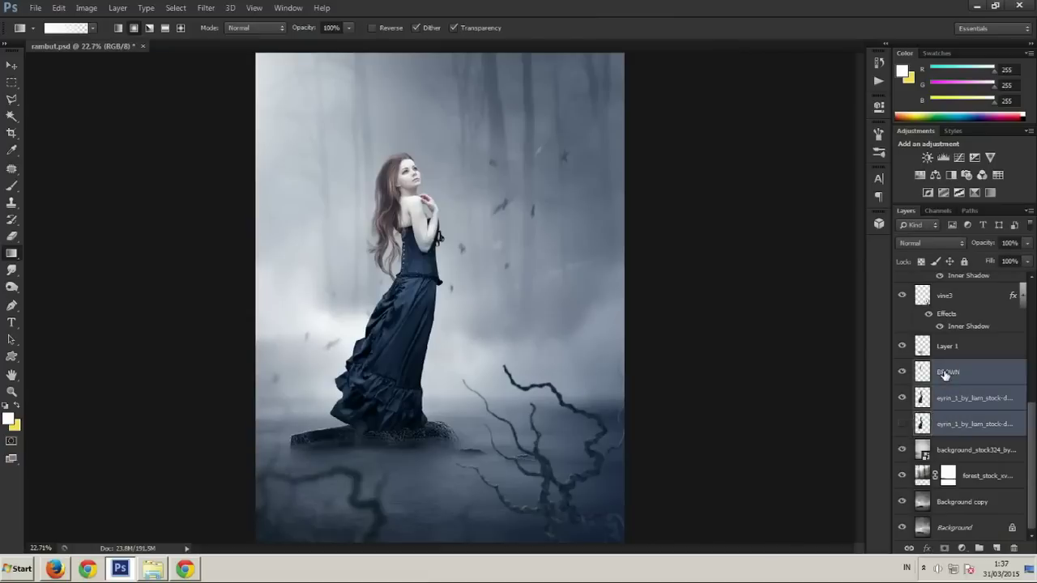
{"action": "key", "text": "ctrl+e"}
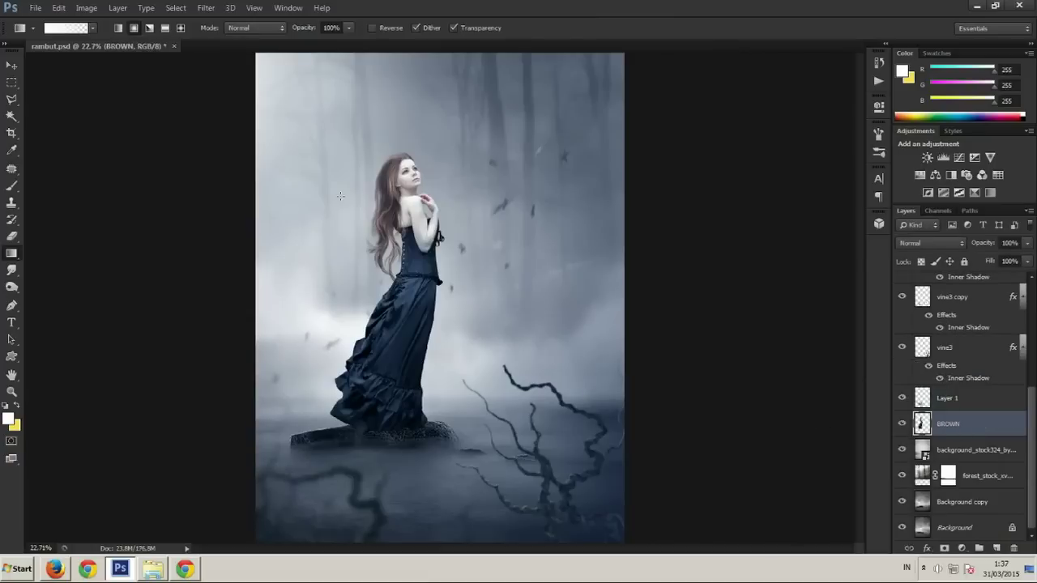
Set up the Dodge tool on Midtones at 13% exposure
{"action": "scroll", "coordinate": [366, 191], "scroll_direction": "up", "scroll_amount": 10}
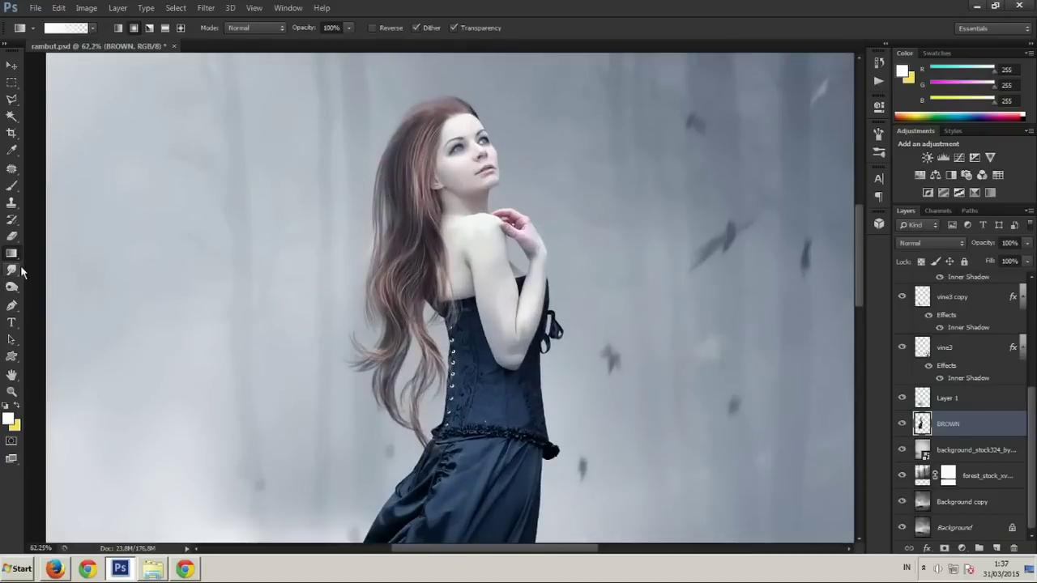
{"action": "right_click", "coordinate": [12, 270]}
{"action": "left_click", "coordinate": [61, 284]}
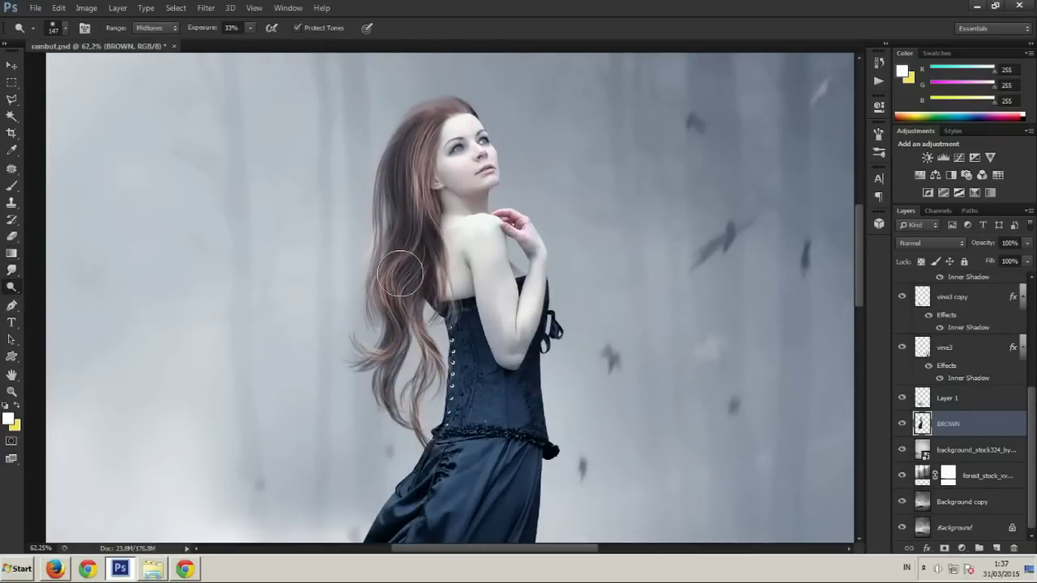
{"action": "scroll", "coordinate": [441, 304], "scroll_direction": "up", "scroll_amount": 1}
{"action": "right_click", "coordinate": [446, 298]}
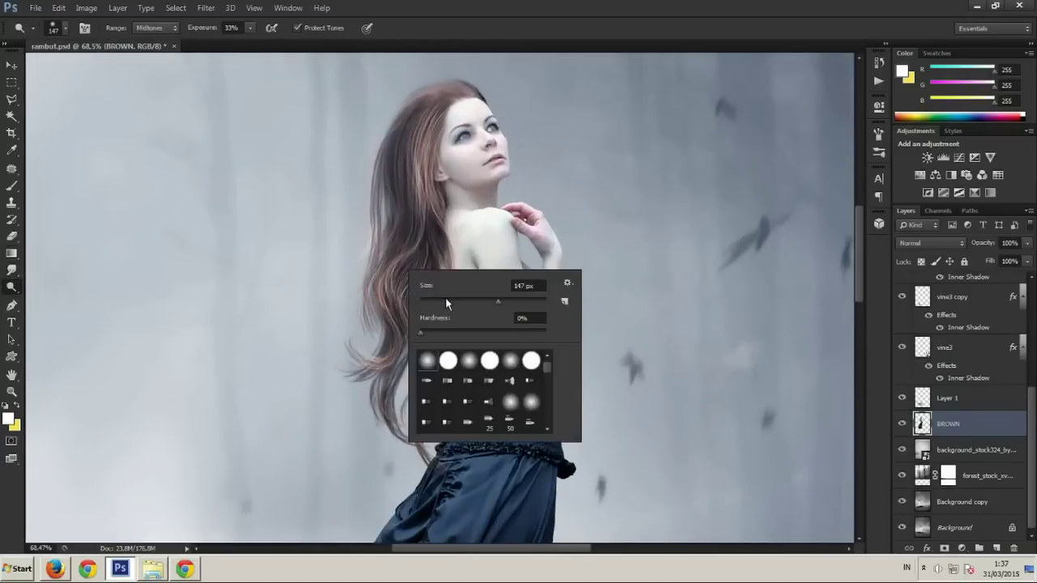
{"action": "left_click", "coordinate": [250, 28]}
{"action": "left_click_drag", "start_coordinate": [247, 51], "coordinate": [233, 51]}
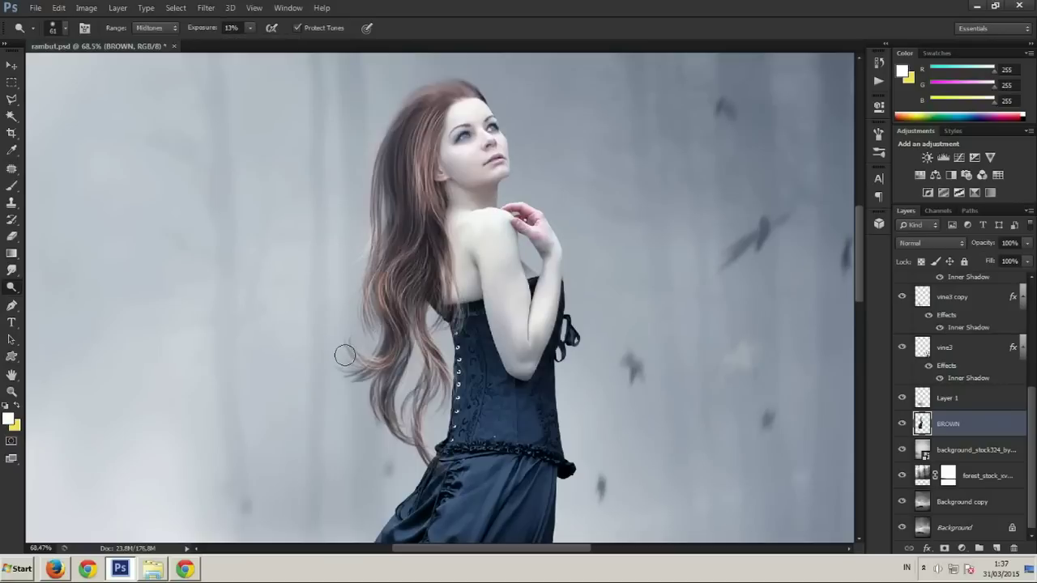
Dodge the hair strands, then shrink the brush to 44 px
{"action": "mouse_move", "coordinate": [396, 339]}
{"action": "left_mouse_down"}
{"action": "mouse_move", "coordinate": [421, 77]}
{"action": "mouse_move", "coordinate": [458, 74]}
{"action": "left_mouse_up"}
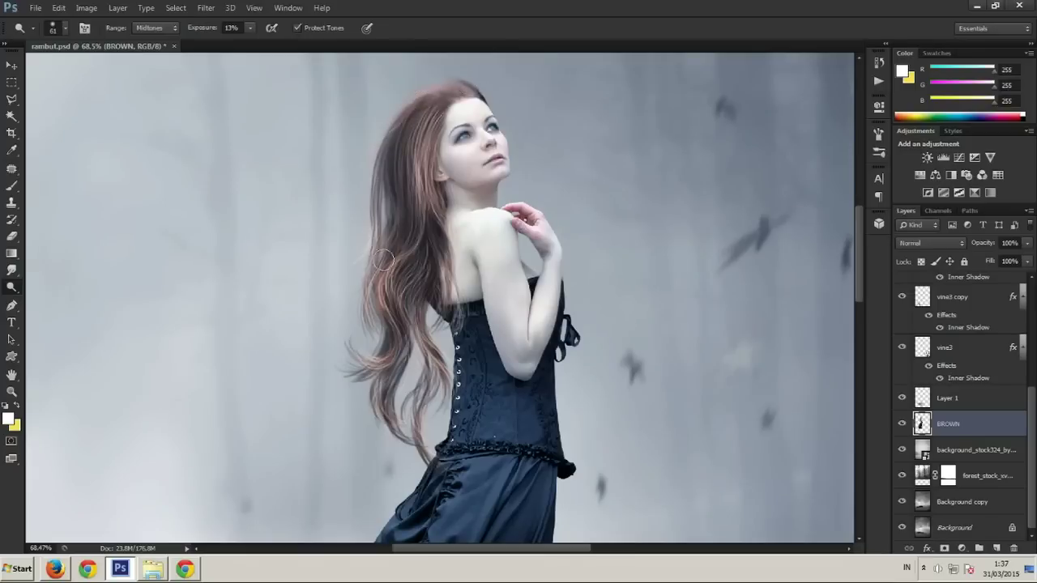
{"action": "scroll", "coordinate": [567, 405], "scroll_direction": "down", "scroll_amount": 3}
{"action": "scroll", "coordinate": [567, 405], "scroll_direction": "up", "scroll_amount": 1}
{"action": "scroll", "coordinate": [567, 405], "scroll_direction": "up", "scroll_amount": 1}
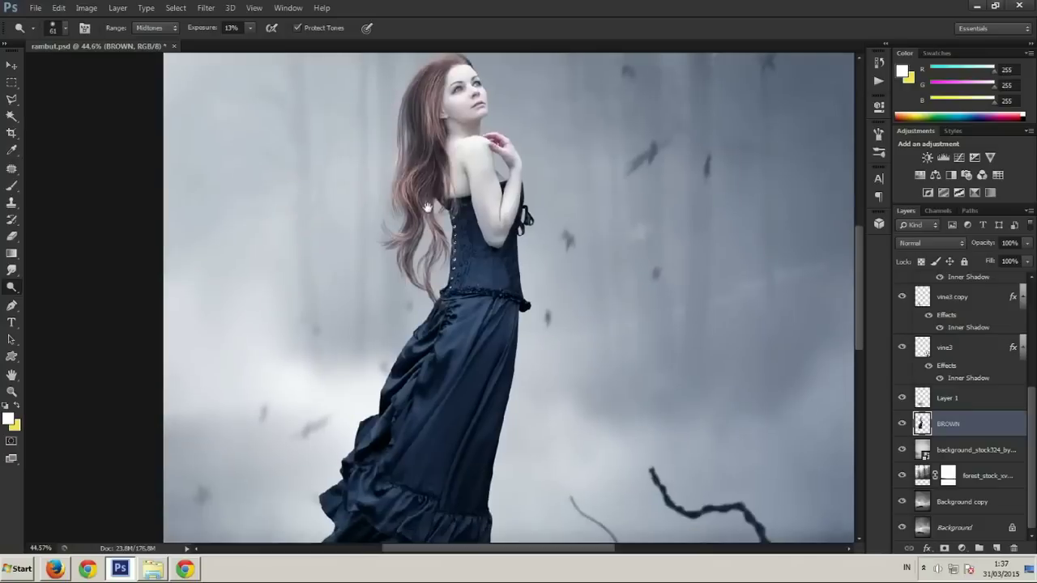
{"action": "right_click", "coordinate": [573, 416]}
{"action": "left_click", "coordinate": [573, 416]}
{"action": "key", "text": "Return"}
Dodge the lower gown's folds with a 64 px brush
{"action": "right_click", "coordinate": [488, 347]}
{"action": "key", "text": "Return"}
{"action": "mouse_move", "coordinate": [492, 338]}
{"action": "left_mouse_down"}
{"action": "mouse_move", "coordinate": [501, 307]}
{"action": "mouse_move", "coordinate": [553, 336]}
{"action": "left_mouse_up"}
{"action": "right_click", "coordinate": [501, 308]}
{"action": "key", "text": "Return"}
{"action": "left_click_drag", "start_coordinate": [426, 318], "coordinate": [466, 273]}
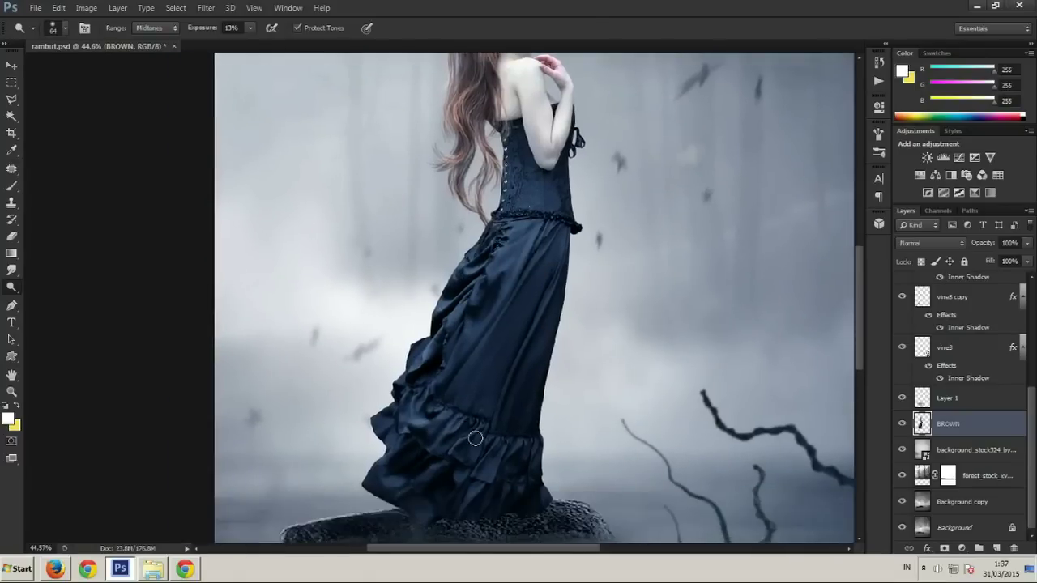
{"action": "left_click_drag", "start_coordinate": [402, 443], "coordinate": [408, 404]}
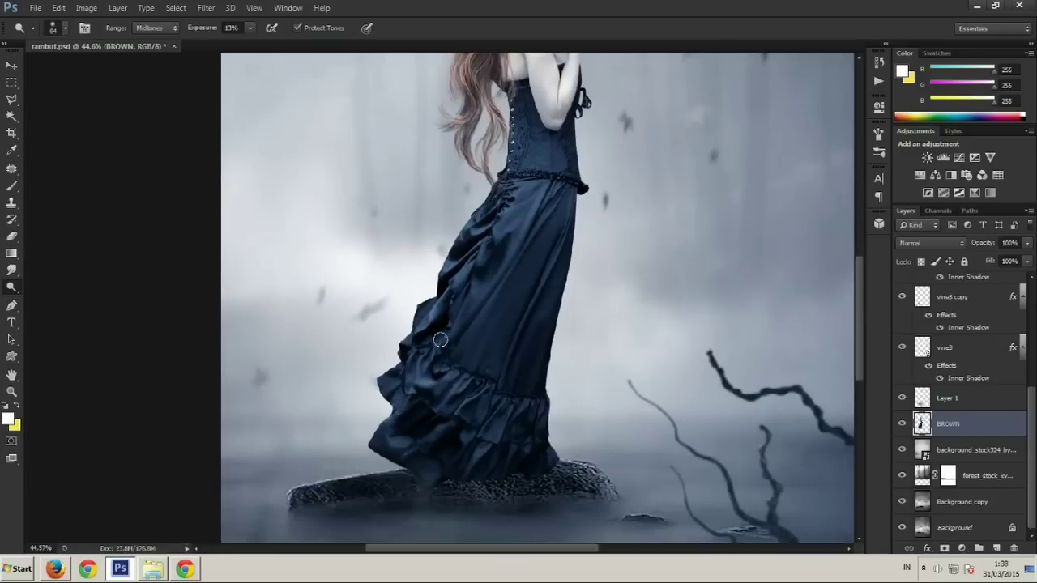
{"action": "scroll", "coordinate": [390, 373], "scroll_direction": "down", "scroll_amount": 2}
{"action": "scroll", "coordinate": [391, 360], "scroll_direction": "down", "scroll_amount": 1}
{"action": "scroll", "coordinate": [396, 328], "scroll_direction": "up", "scroll_amount": 2}
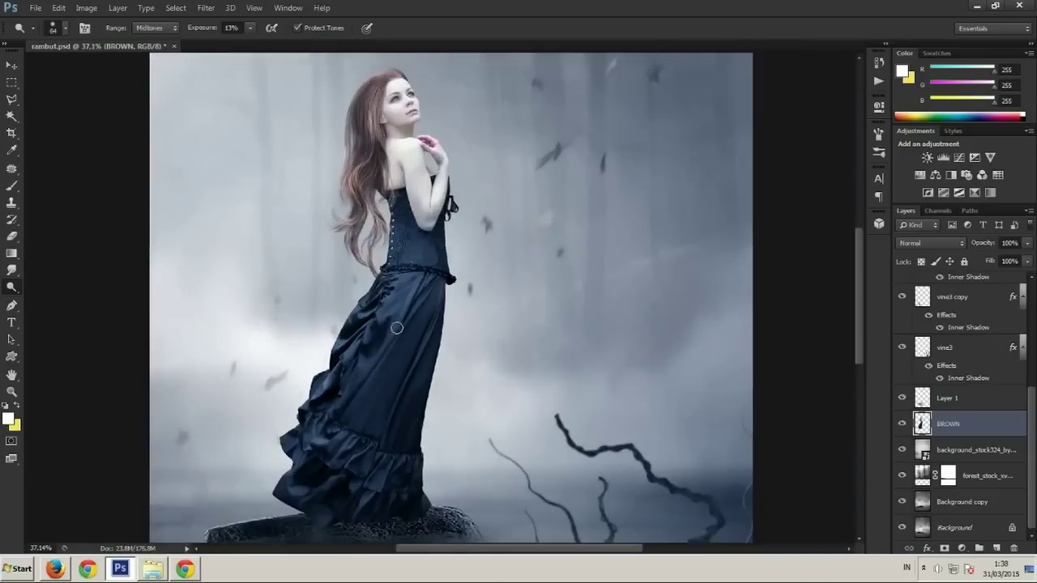
{"action": "scroll", "coordinate": [350, 389], "scroll_direction": "down", "scroll_amount": 2}
{"action": "scroll", "coordinate": [399, 198], "scroll_direction": "up", "scroll_amount": 3}
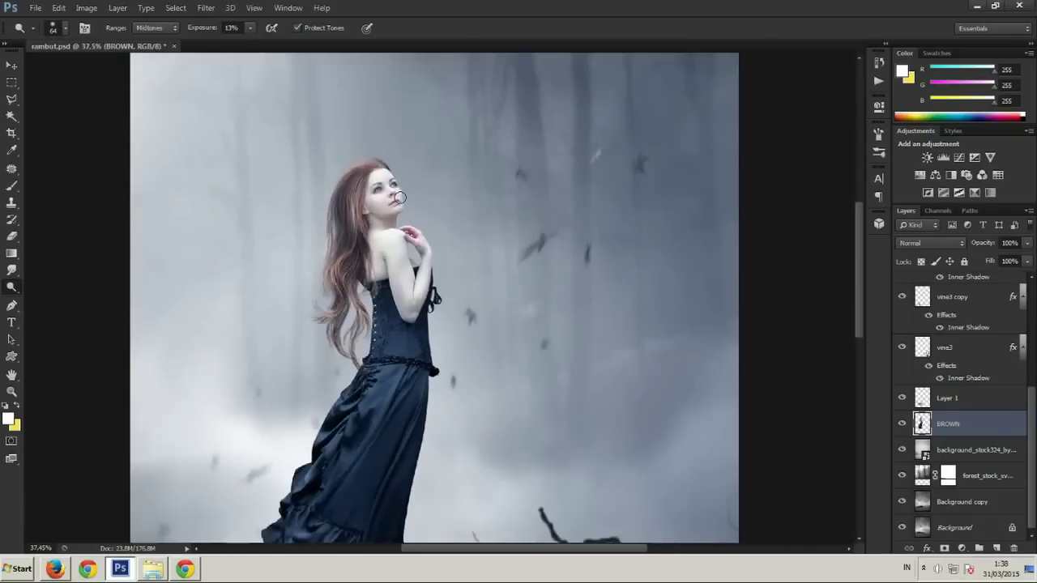
{"action": "scroll", "coordinate": [399, 198], "scroll_direction": "down", "scroll_amount": 2}
{"action": "scroll", "coordinate": [399, 197], "scroll_direction": "down", "scroll_amount": 2}
{"action": "scroll", "coordinate": [402, 225], "scroll_direction": "up", "scroll_amount": 1}
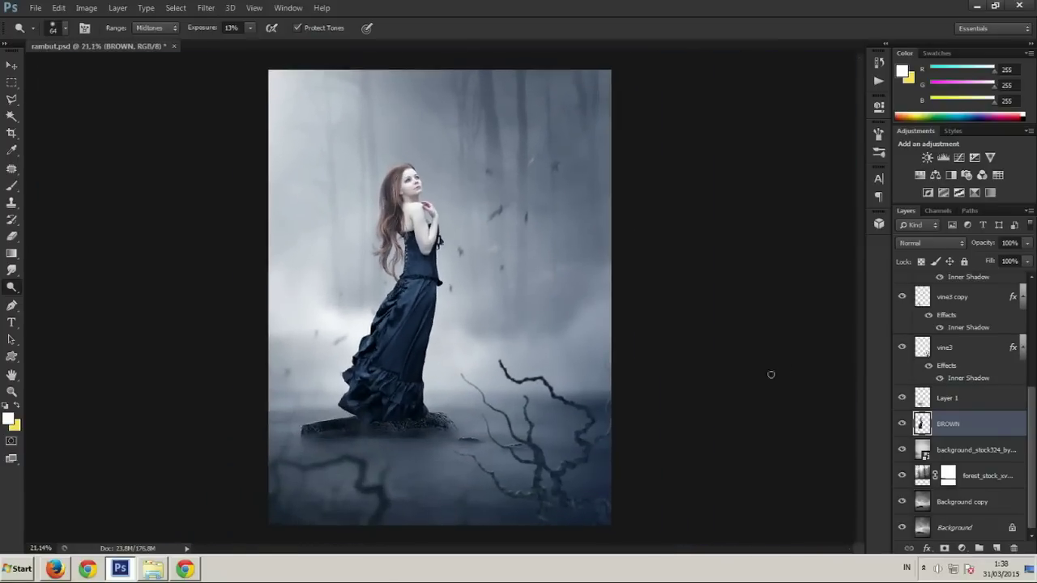
{"action": "scroll", "coordinate": [977, 443], "scroll_direction": "up", "scroll_amount": 2}
Toggle Layer 2 copy and Layer 2 visibility to compare, leaving Layer 2 selected
{"action": "scroll", "coordinate": [977, 443], "scroll_direction": "up", "scroll_amount": 3}
{"action": "left_click", "coordinate": [970, 324]}
{"action": "left_click", "coordinate": [903, 312]}
{"action": "left_click", "coordinate": [903, 312]}
{"action": "left_click", "coordinate": [902, 362]}
{"action": "left_click", "coordinate": [961, 366]}
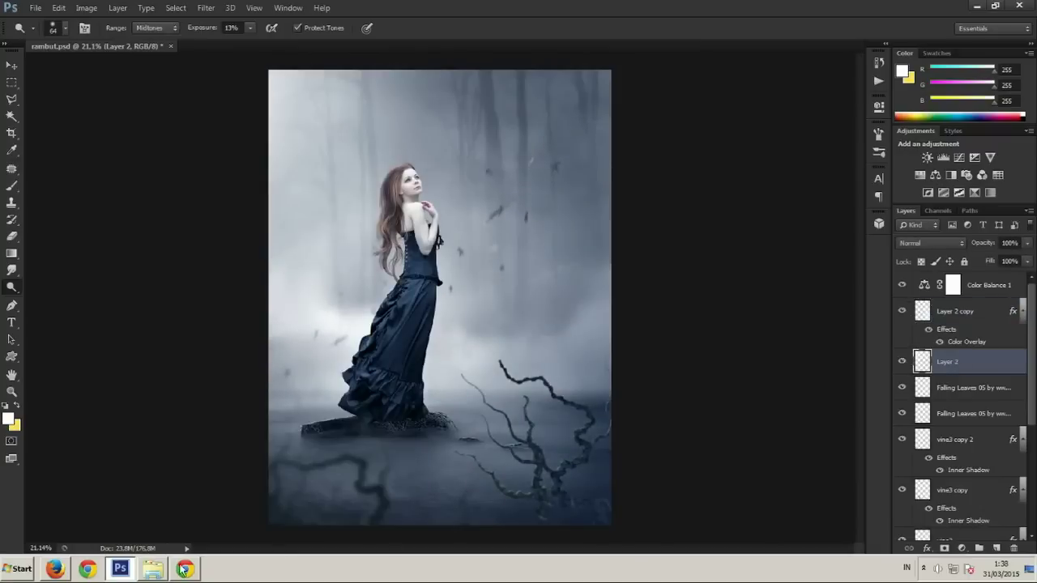
Drag the crow image from the stock > cloud folder into the composite, placed upper left
{"action": "left_click", "coordinate": [154, 569]}
{"action": "left_click", "coordinate": [10, 22]}
{"action": "left_click", "coordinate": [324, 118]}
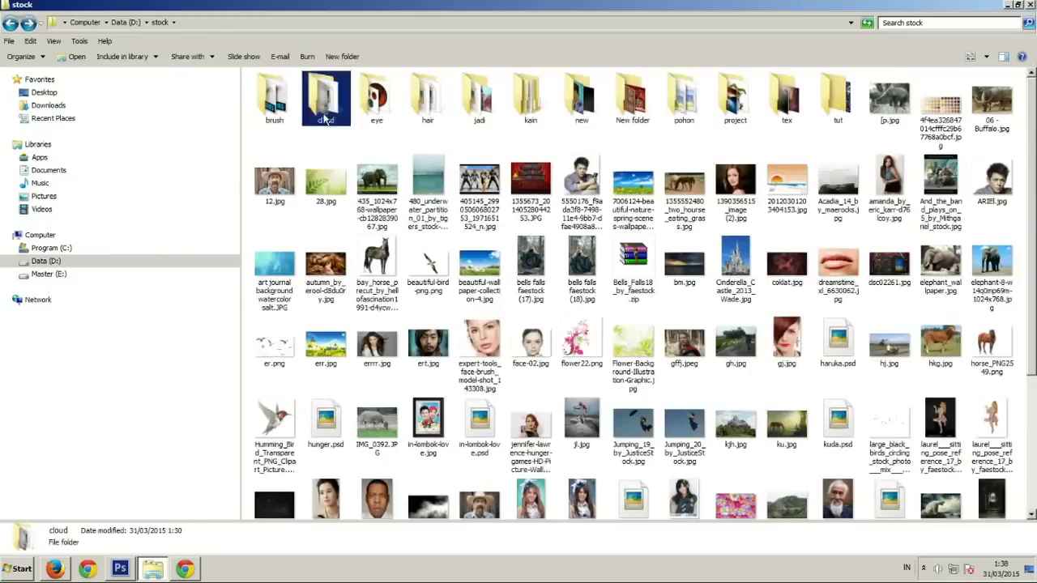
{"action": "double_click", "coordinate": [324, 118]}
{"action": "left_click", "coordinate": [357, 212]}
{"action": "scroll", "coordinate": [357, 212], "scroll_direction": "down", "scroll_amount": 1}
{"action": "key", "text": "alt+Tab"}
{"action": "left_click_drag", "start_coordinate": [335, 348], "coordinate": [337, 350]}
{"action": "mouse_move", "coordinate": [473, 301]}
{"action": "left_mouse_down"}
{"action": "mouse_move", "coordinate": [362, 135]}
{"action": "mouse_move", "coordinate": [402, 173]}
{"action": "mouse_move", "coordinate": [368, 156]}
{"action": "left_mouse_up"}
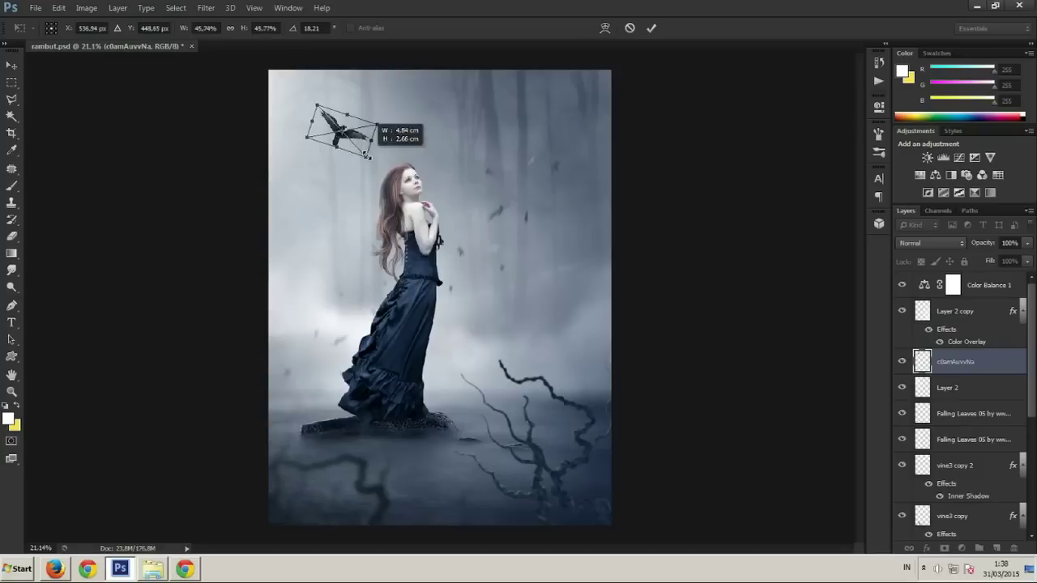
Commit the crow's placement and rasterize the crow layer
{"action": "key", "text": "Return"}
{"action": "scroll", "coordinate": [343, 157], "scroll_direction": "up", "scroll_amount": 5}
{"action": "left_click", "coordinate": [343, 157]}
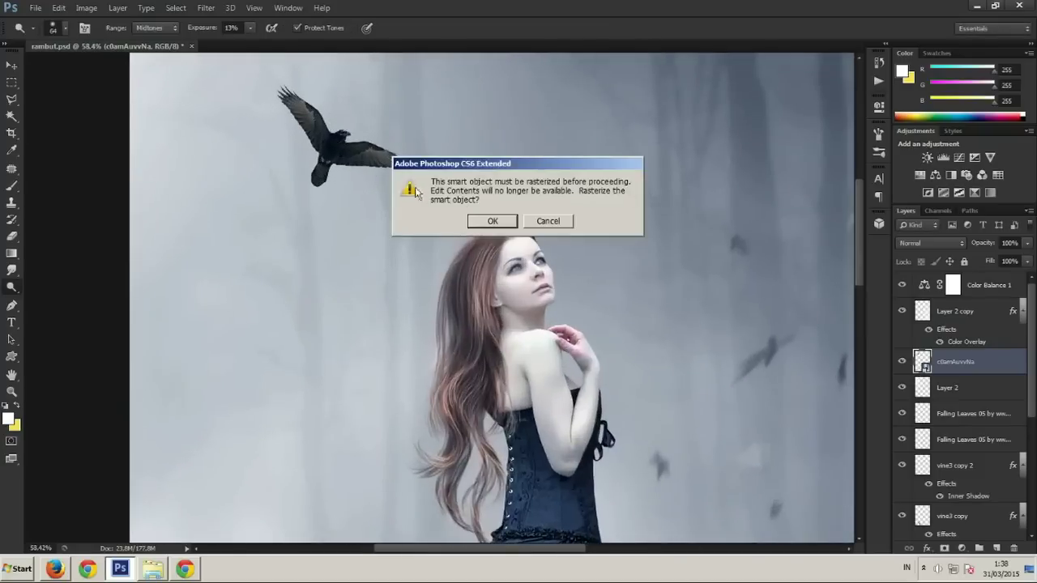
{"action": "key", "text": "Return"}
{"action": "scroll", "coordinate": [324, 140], "scroll_direction": "up", "scroll_amount": 4}
Apply a 1.2-pixel Gaussian Blur to the crow layer
{"action": "left_click", "coordinate": [206, 7]}
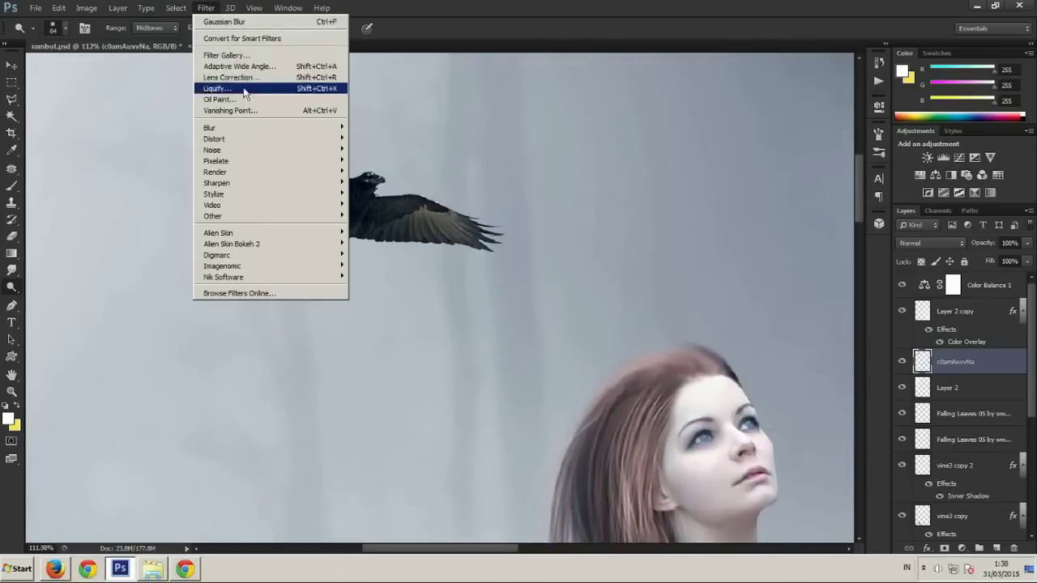
{"action": "left_click", "coordinate": [429, 209]}
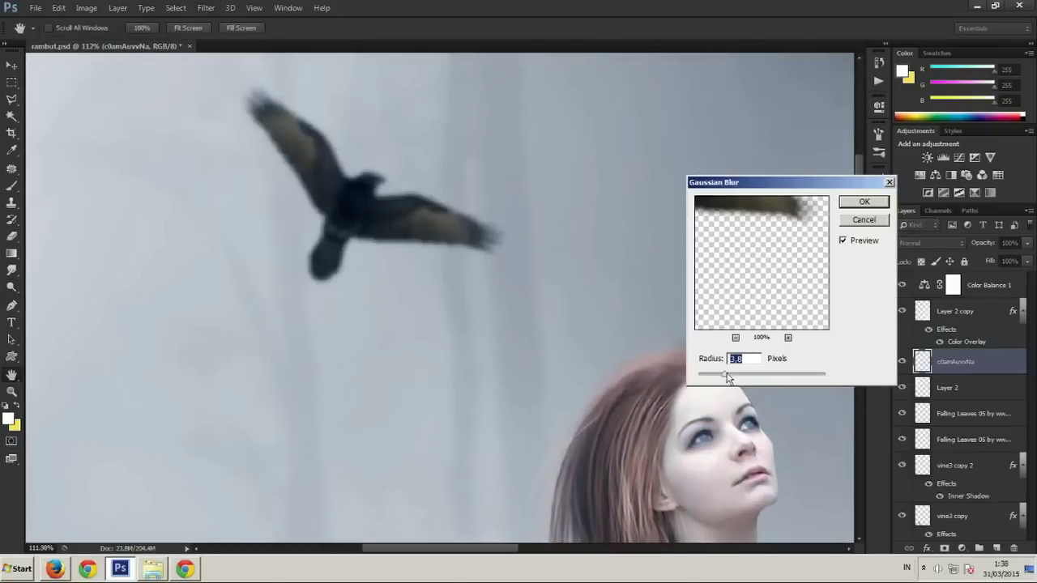
{"action": "left_click_drag", "start_coordinate": [727, 377], "coordinate": [705, 376]}
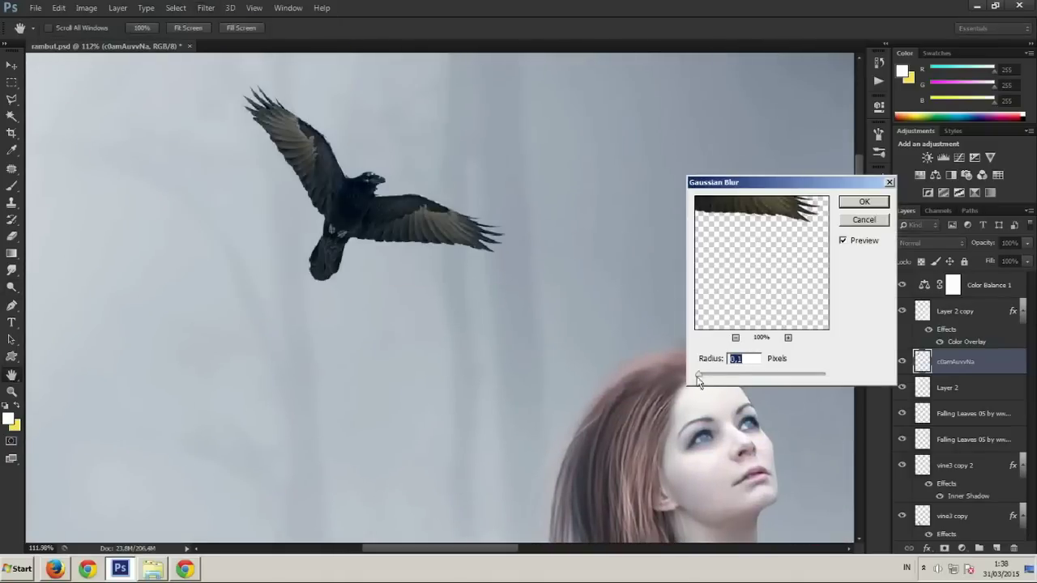
{"action": "left_click", "coordinate": [861, 202]}
{"action": "key", "text": "o"}
{"action": "scroll", "coordinate": [567, 244], "scroll_direction": "down", "scroll_amount": 5}
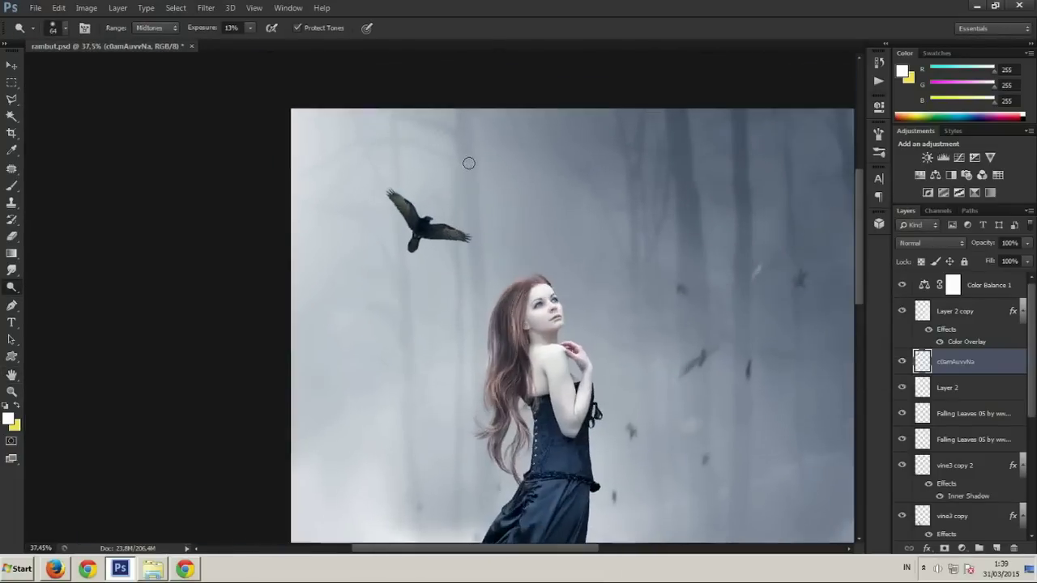
Add an Inner Shadow to the crow layer in white (ffffff) with Color Dodge blending
{"action": "scroll", "coordinate": [469, 163], "scroll_direction": "down", "scroll_amount": 3}
{"action": "scroll", "coordinate": [478, 174], "scroll_direction": "up", "scroll_amount": 3}
{"action": "scroll", "coordinate": [486, 184], "scroll_direction": "up", "scroll_amount": 2}
{"action": "scroll", "coordinate": [492, 191], "scroll_direction": "up", "scroll_amount": 2}
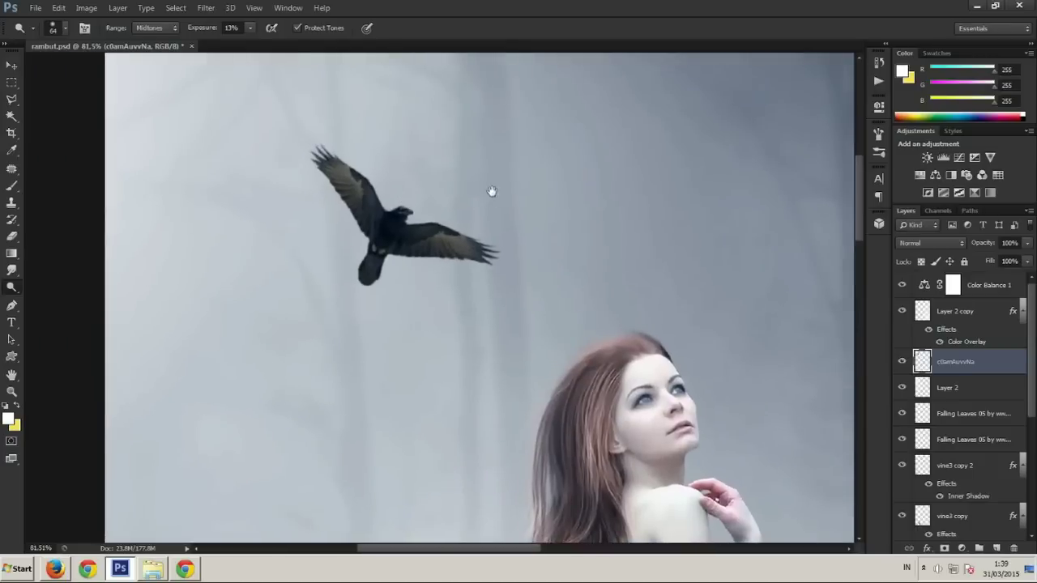
{"action": "double_click", "coordinate": [998, 367]}
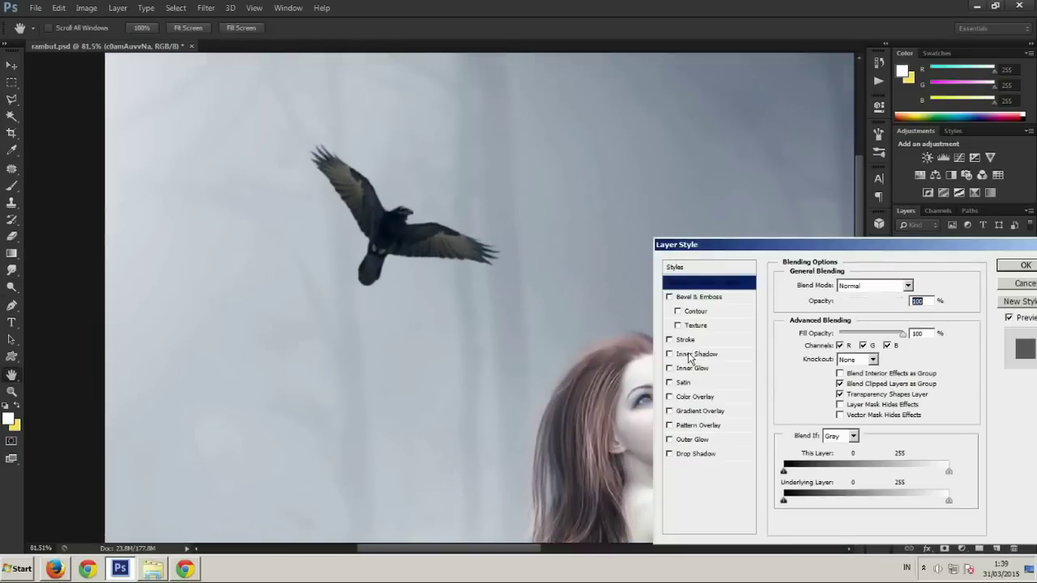
{"action": "left_click", "coordinate": [692, 355]}
{"action": "left_click", "coordinate": [918, 286]}
{"action": "type", "text": "ffffff"}
{"action": "left_click", "coordinate": [889, 289]}
{"action": "left_click", "coordinate": [863, 285]}
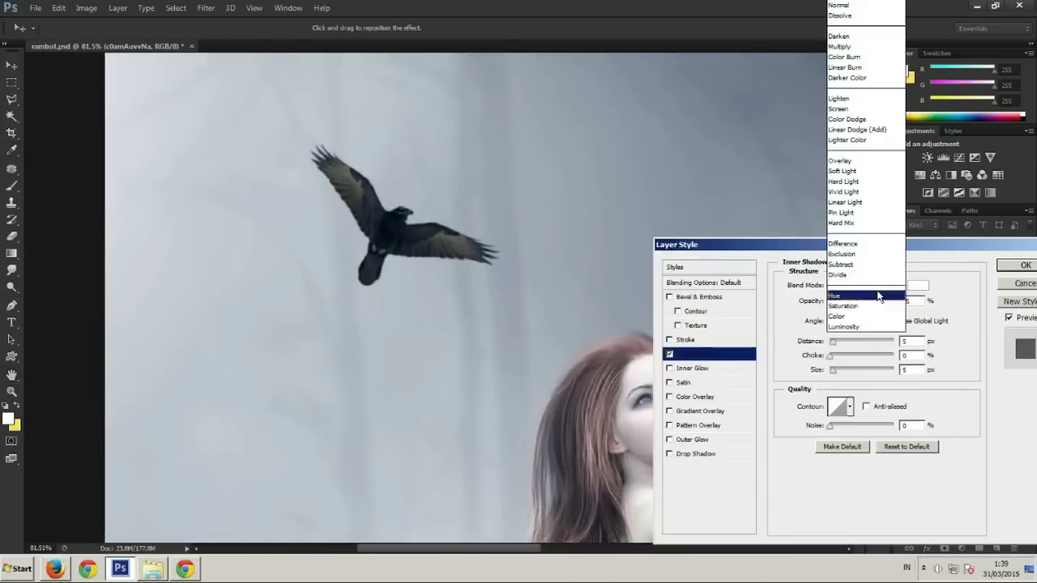
{"action": "left_click", "coordinate": [854, 121]}
Set the crow's inner shadow angle to 169, raise its opacity and size, and apply it
{"action": "left_click", "coordinate": [838, 322]}
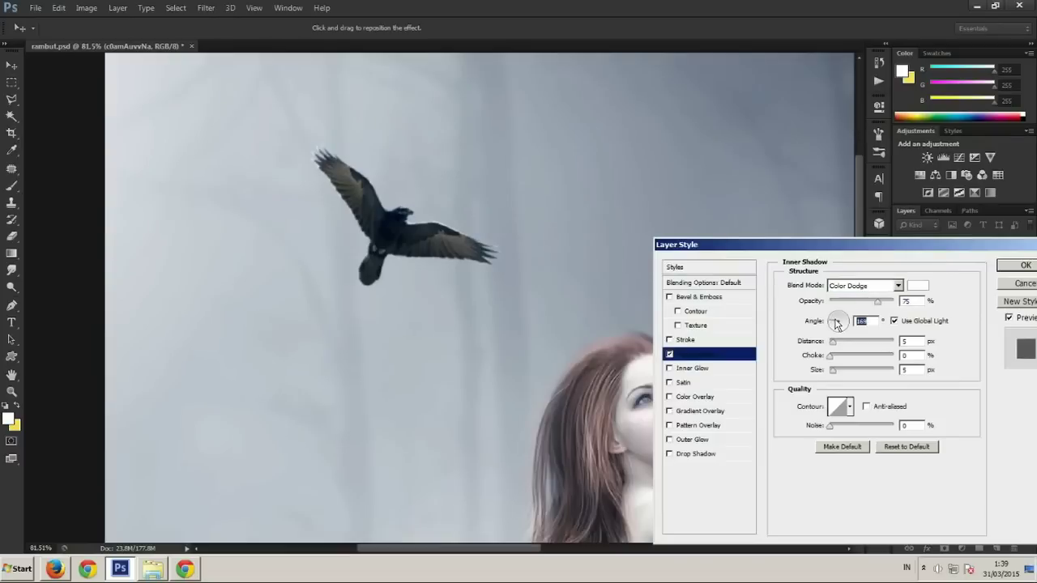
{"action": "left_click", "coordinate": [837, 371]}
{"action": "left_click_drag", "start_coordinate": [876, 301], "coordinate": [905, 306]}
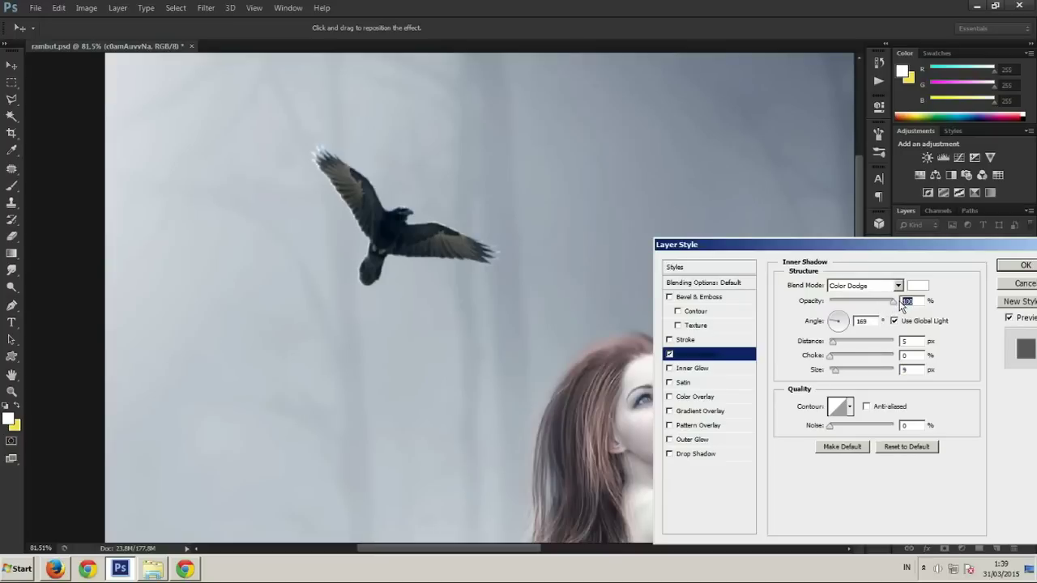
{"action": "left_click_drag", "start_coordinate": [835, 370], "coordinate": [838, 375]}
{"action": "left_click", "coordinate": [1017, 266]}
Reduce the crow layer's opacity to 73%
{"action": "scroll", "coordinate": [521, 251], "scroll_direction": "down", "scroll_amount": 5}
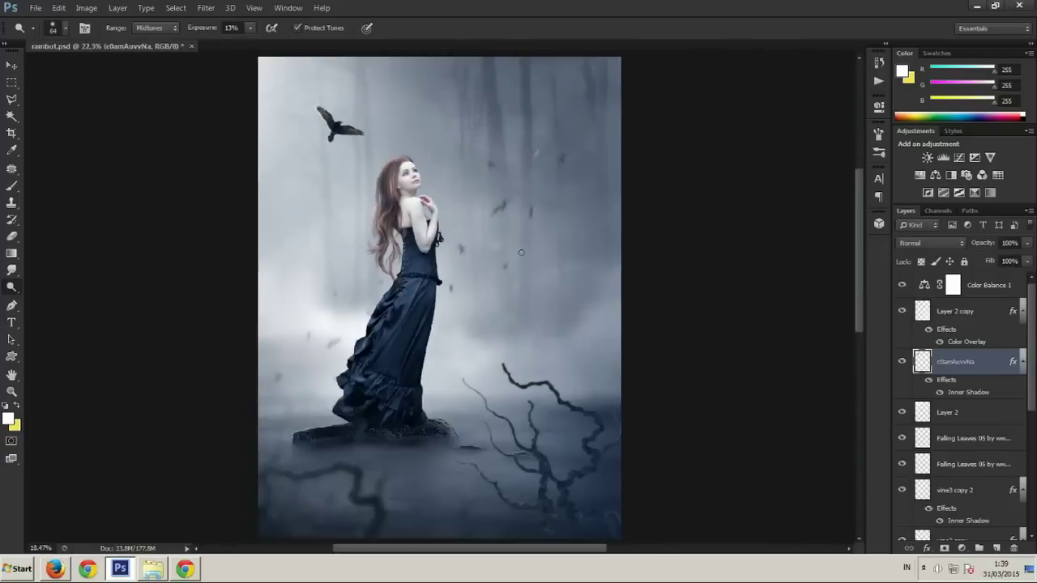
{"action": "scroll", "coordinate": [389, 130], "scroll_direction": "up", "scroll_amount": 3}
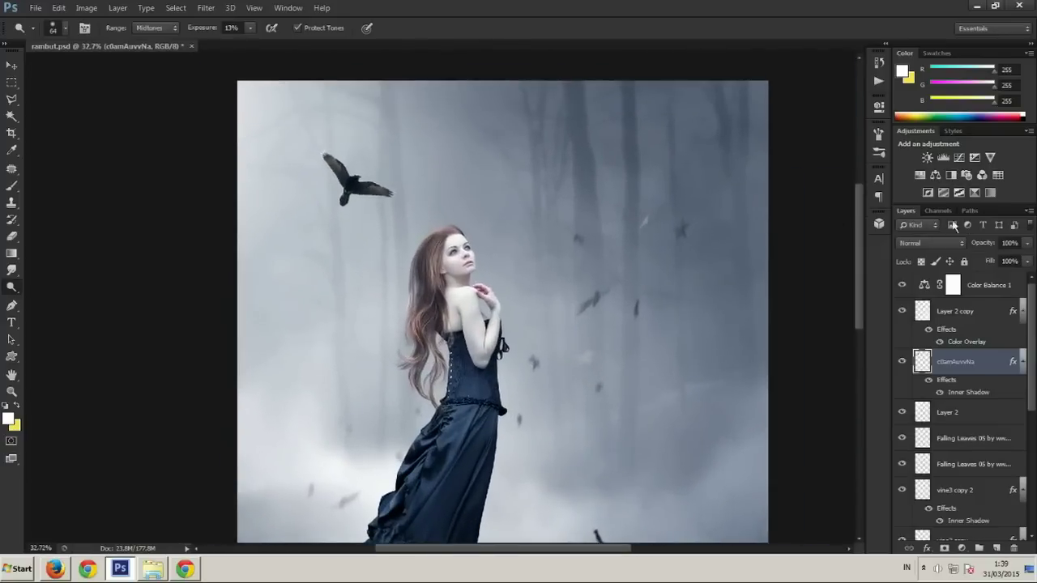
{"action": "left_click_drag", "start_coordinate": [1023, 262], "coordinate": [1010, 261]}
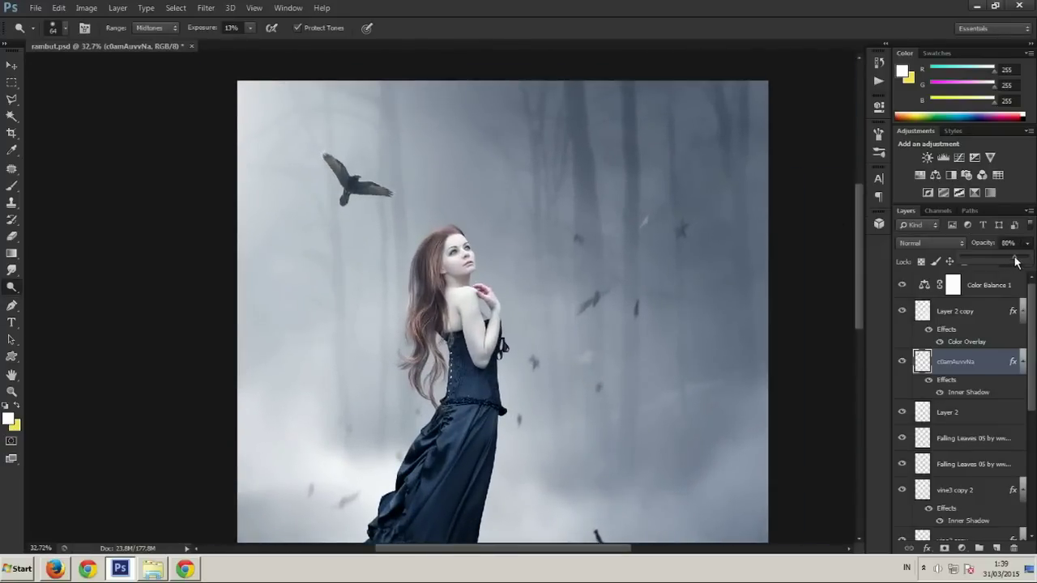
{"action": "scroll", "coordinate": [370, 122], "scroll_direction": "down", "scroll_amount": 3}
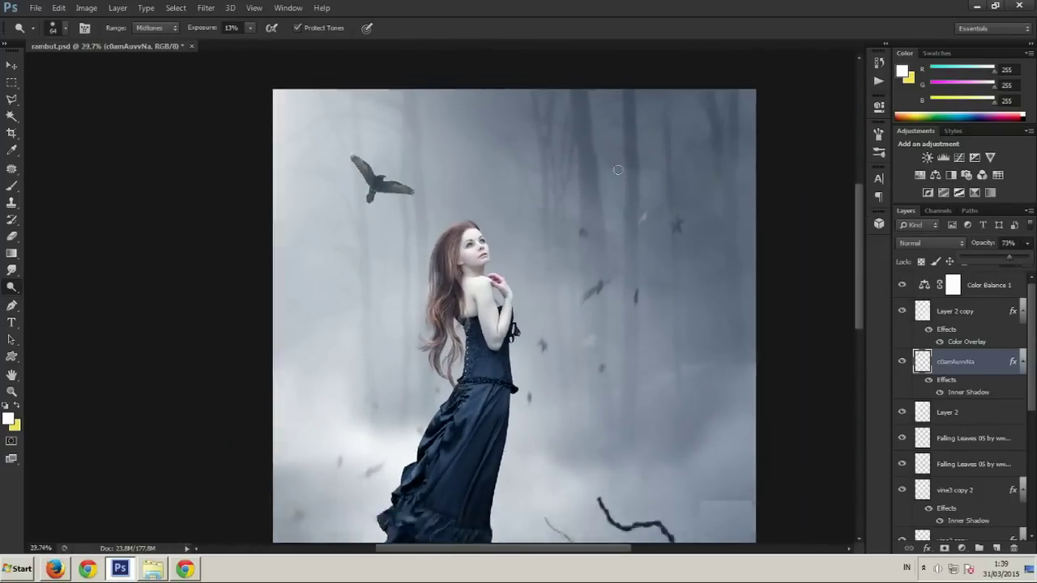
{"action": "key", "text": "ctrl+0"}
{"action": "left_click", "coordinate": [410, 171]}
{"action": "scroll", "coordinate": [409, 200], "scroll_direction": "down", "scroll_amount": 2}
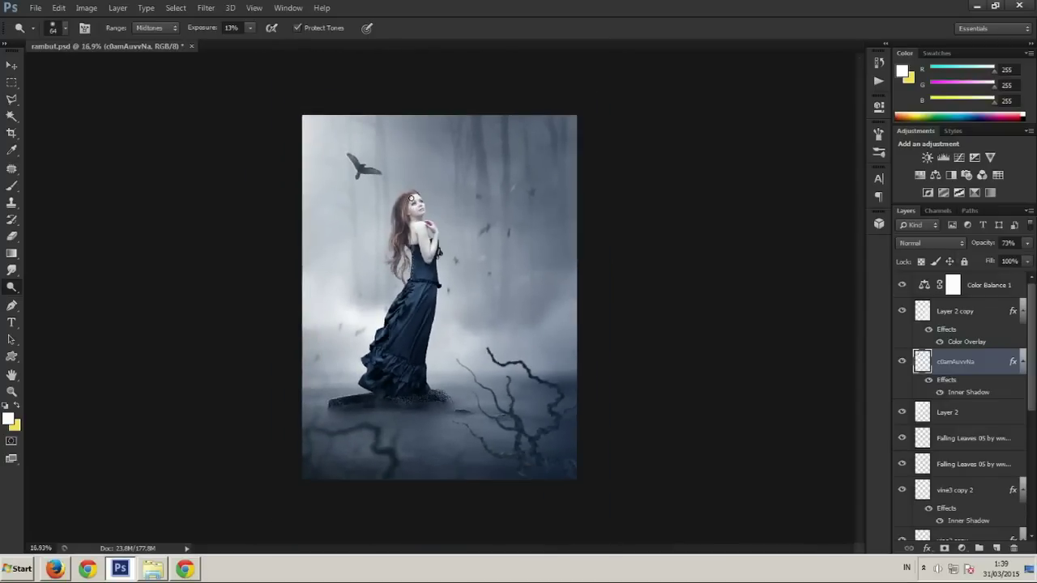
{"action": "scroll", "coordinate": [411, 199], "scroll_direction": "up", "scroll_amount": 2}
{"action": "scroll", "coordinate": [940, 438], "scroll_direction": "down", "scroll_amount": 3}
Add an Inner Shadow to the BROWN layer in white (ffffff) with Color Dodge blending
{"action": "scroll", "coordinate": [973, 427], "scroll_direction": "down", "scroll_amount": 3}
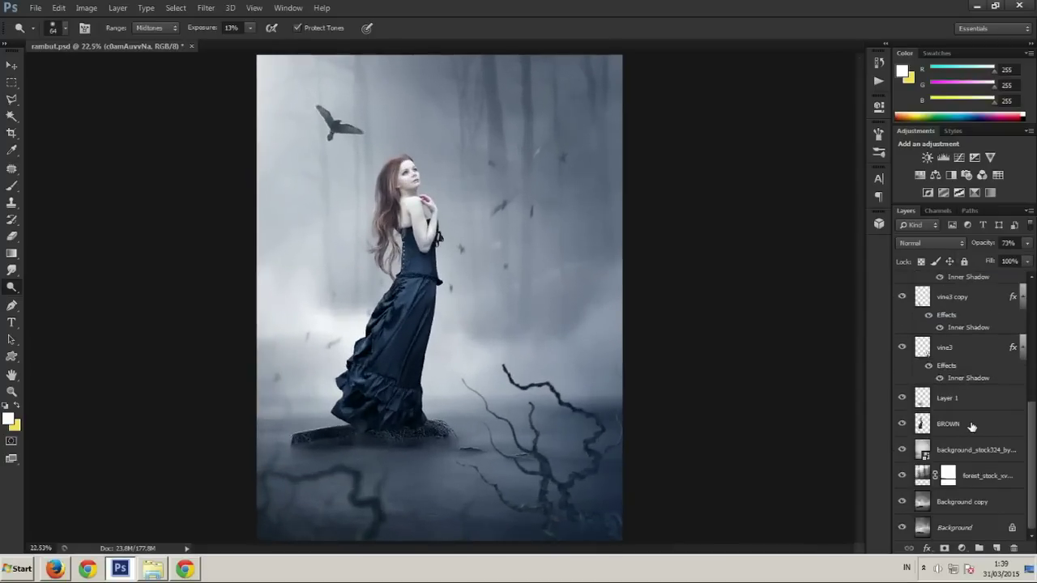
{"action": "scroll", "coordinate": [434, 326], "scroll_direction": "up", "scroll_amount": 2}
{"action": "left_click", "coordinate": [977, 424]}
{"action": "double_click", "coordinate": [977, 424]}
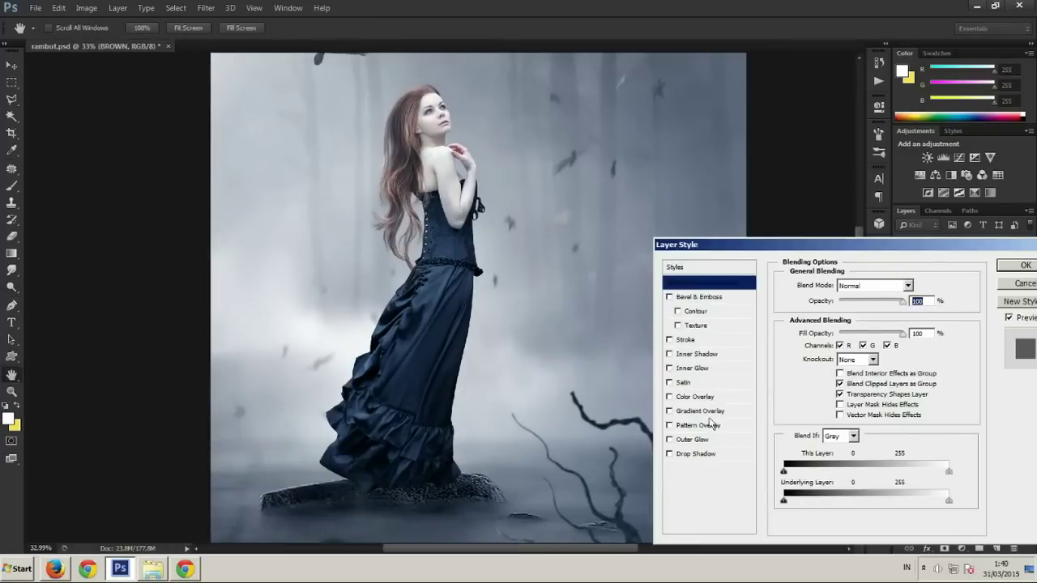
{"action": "left_click", "coordinate": [694, 358]}
{"action": "left_click", "coordinate": [898, 285]}
{"action": "left_click", "coordinate": [867, 129]}
{"action": "left_click", "coordinate": [918, 285]}
{"action": "type", "text": "ffffff"}
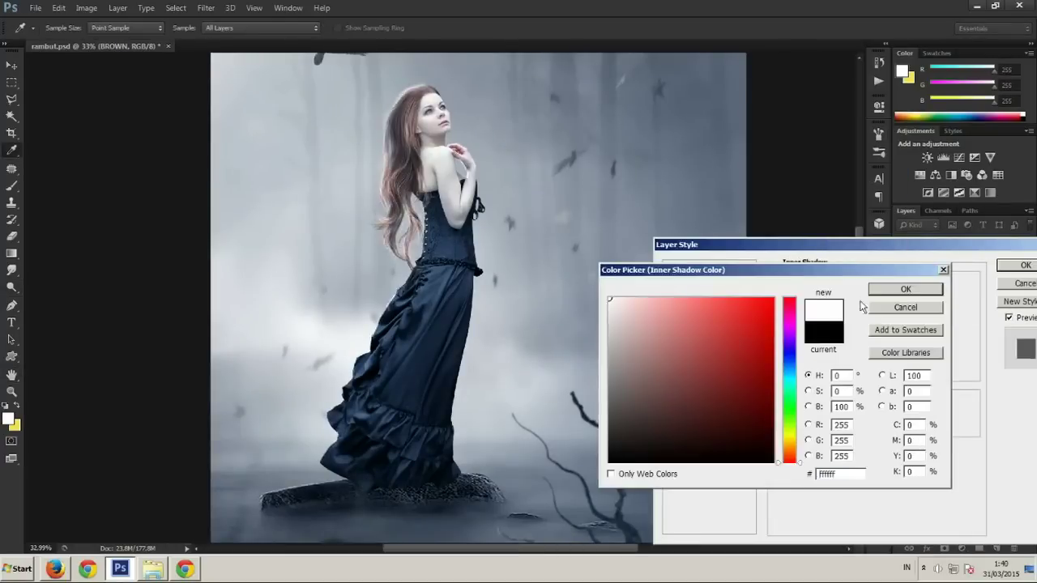
{"action": "left_click", "coordinate": [915, 289]}
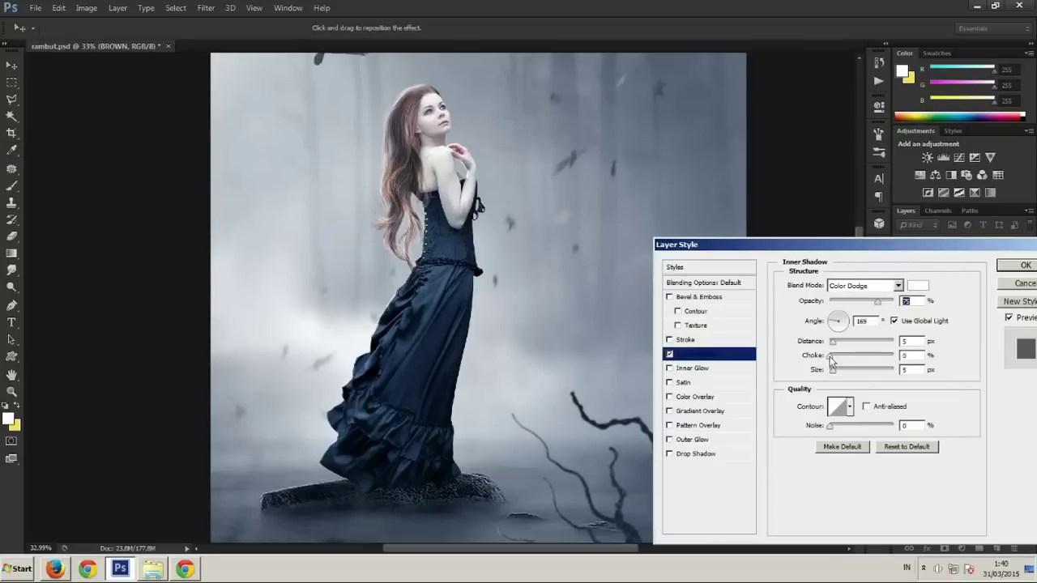
Set the inner shadow to angle 168, distance 10, size 27, higher opacity, and apply it
{"action": "left_click_drag", "start_coordinate": [835, 372], "coordinate": [841, 377]}
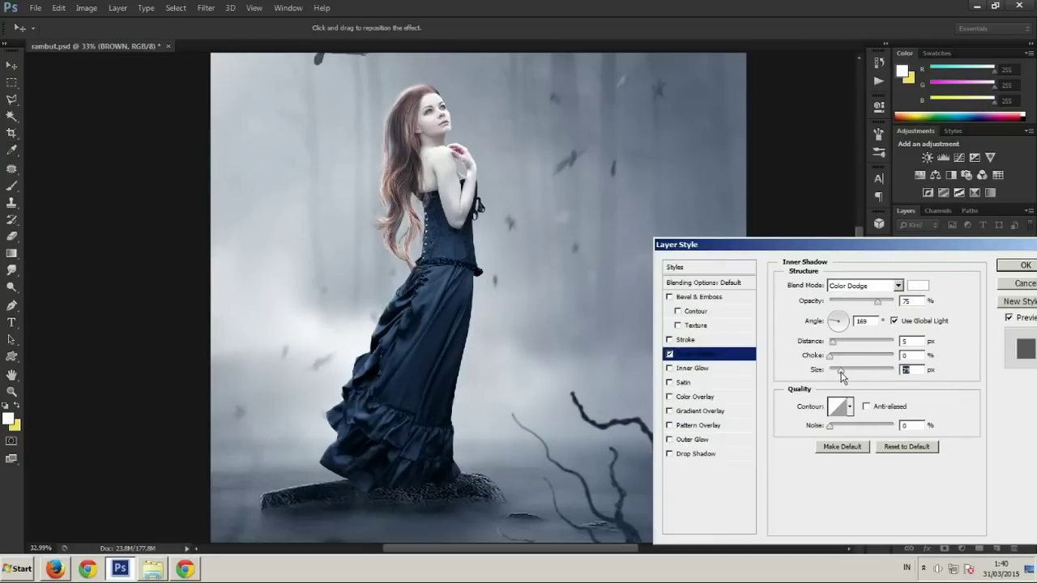
{"action": "left_click", "coordinate": [831, 322]}
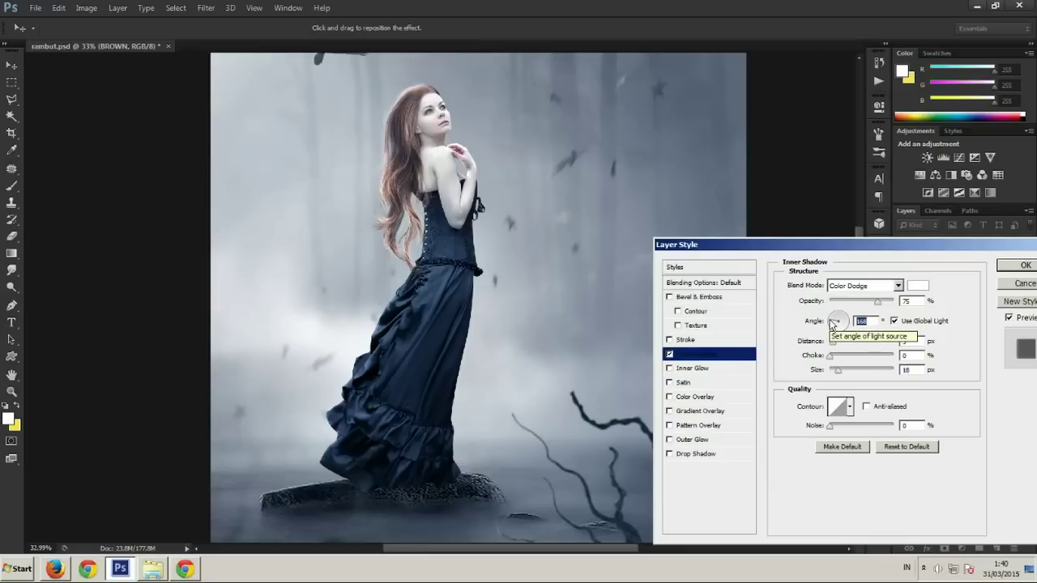
{"action": "left_click", "coordinate": [834, 345]}
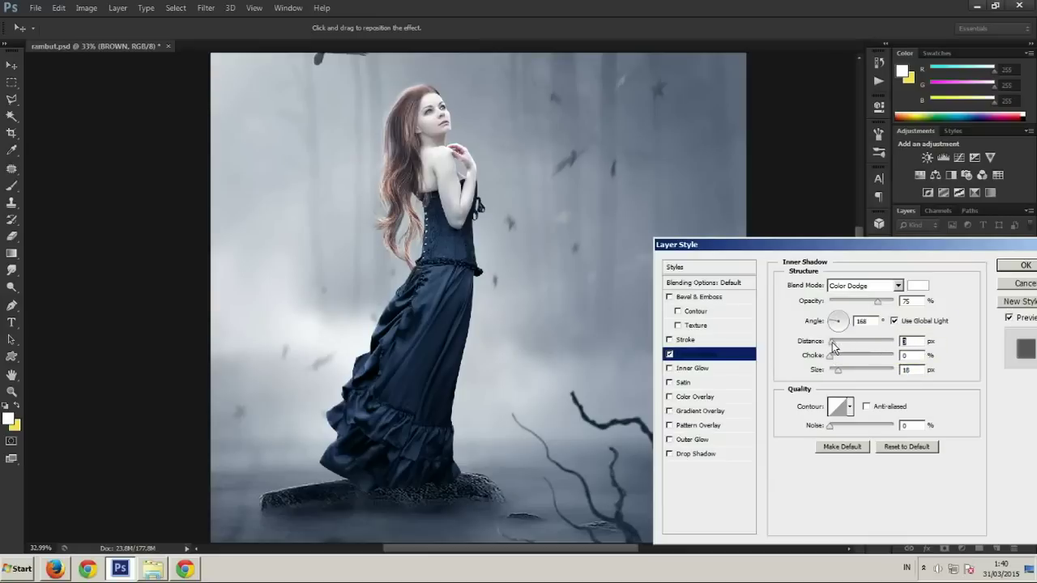
{"action": "left_click", "coordinate": [837, 372]}
{"action": "left_click_drag", "start_coordinate": [878, 301], "coordinate": [885, 304]}
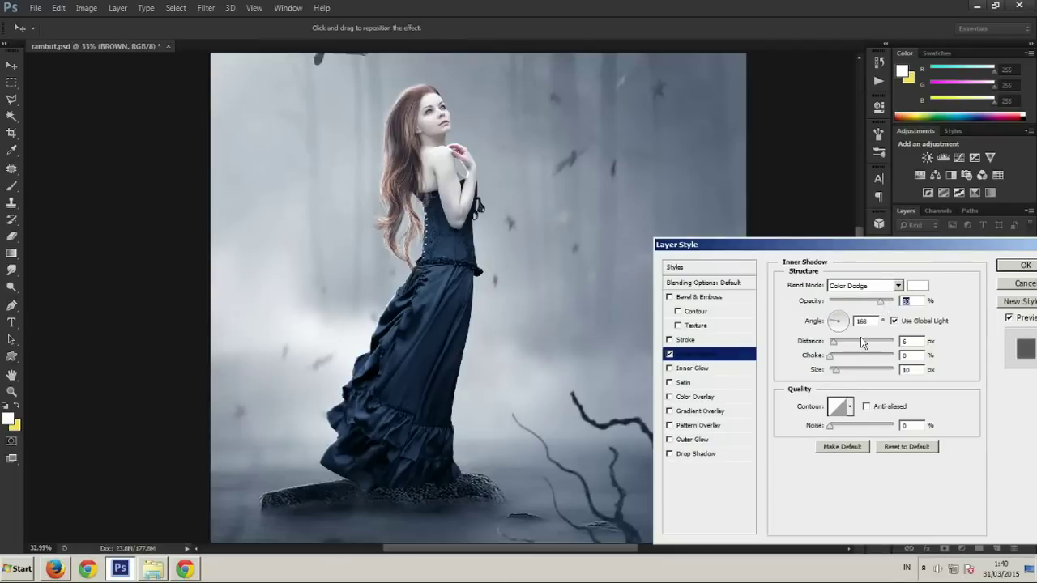
{"action": "mouse_move", "coordinate": [835, 344]}
{"action": "left_mouse_down"}
{"action": "mouse_move", "coordinate": [843, 365]}
{"action": "mouse_move", "coordinate": [836, 340]}
{"action": "left_mouse_up"}
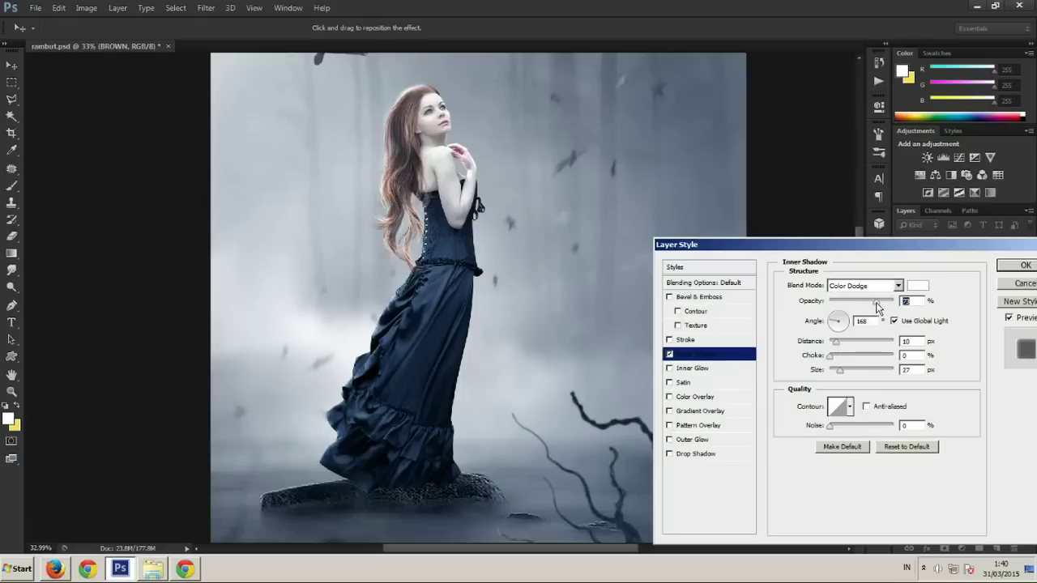
{"action": "left_click", "coordinate": [1016, 268]}
{"action": "key", "text": "ctrl+0"}
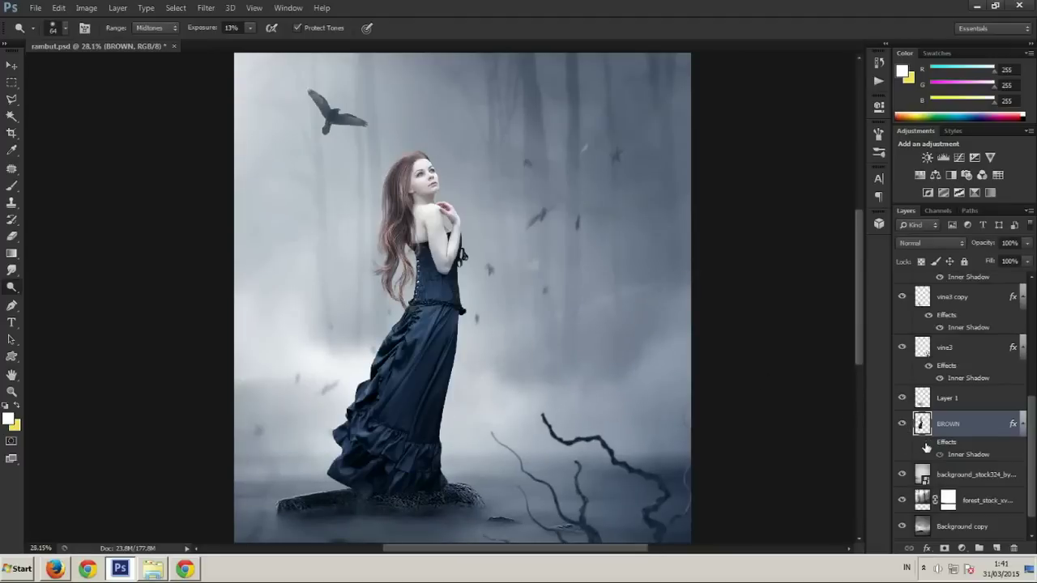
Scroll around the composite and reselect the crow layer
{"action": "scroll", "coordinate": [681, 381], "scroll_direction": "down", "scroll_amount": 2}
{"action": "scroll", "coordinate": [409, 211], "scroll_direction": "up", "scroll_amount": 2}
{"action": "scroll", "coordinate": [421, 219], "scroll_direction": "up", "scroll_amount": 2}
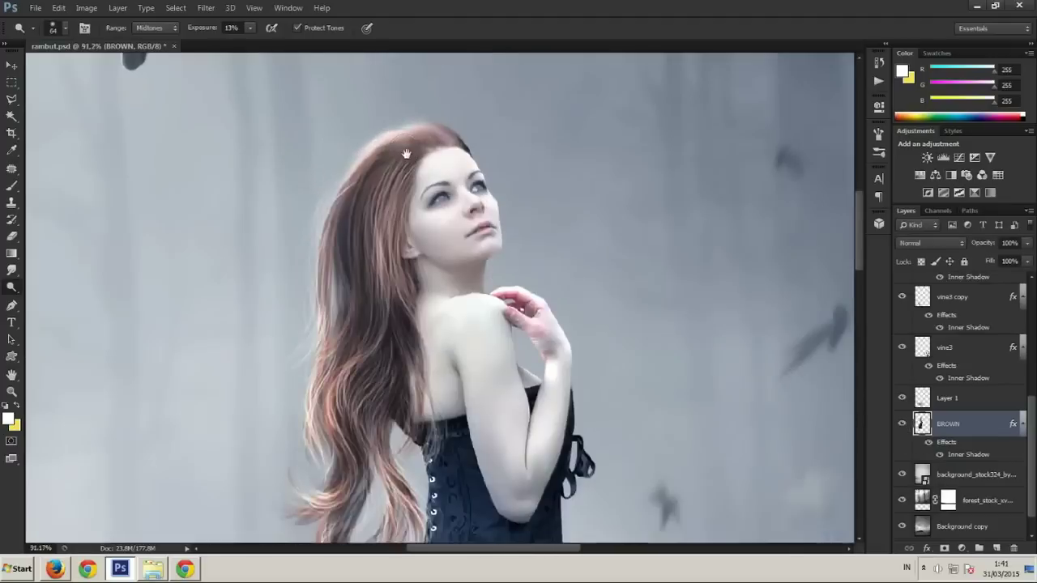
{"action": "scroll", "coordinate": [431, 229], "scroll_direction": "up", "scroll_amount": 1}
{"action": "scroll", "coordinate": [431, 229], "scroll_direction": "down", "scroll_amount": 1}
{"action": "scroll", "coordinate": [470, 227], "scroll_direction": "down", "scroll_amount": 1}
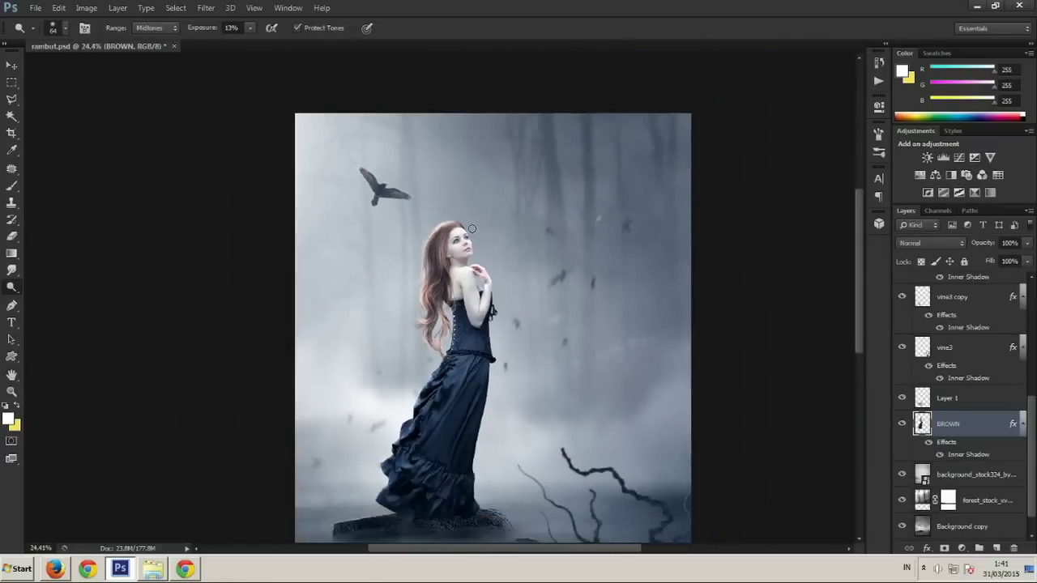
{"action": "scroll", "coordinate": [461, 223], "scroll_direction": "down", "scroll_amount": 1}
{"action": "scroll", "coordinate": [438, 205], "scroll_direction": "up", "scroll_amount": 2}
{"action": "scroll", "coordinate": [438, 205], "scroll_direction": "down", "scroll_amount": 1}
{"action": "scroll", "coordinate": [439, 204], "scroll_direction": "down", "scroll_amount": 1}
{"action": "scroll", "coordinate": [413, 166], "scroll_direction": "up", "scroll_amount": 2}
{"action": "scroll", "coordinate": [418, 180], "scroll_direction": "up", "scroll_amount": 1}
{"action": "scroll", "coordinate": [418, 180], "scroll_direction": "down", "scroll_amount": 2}
{"action": "scroll", "coordinate": [413, 182], "scroll_direction": "down", "scroll_amount": 2}
{"action": "scroll", "coordinate": [405, 184], "scroll_direction": "up", "scroll_amount": 1}
{"action": "scroll", "coordinate": [350, 149], "scroll_direction": "up", "scroll_amount": 2}
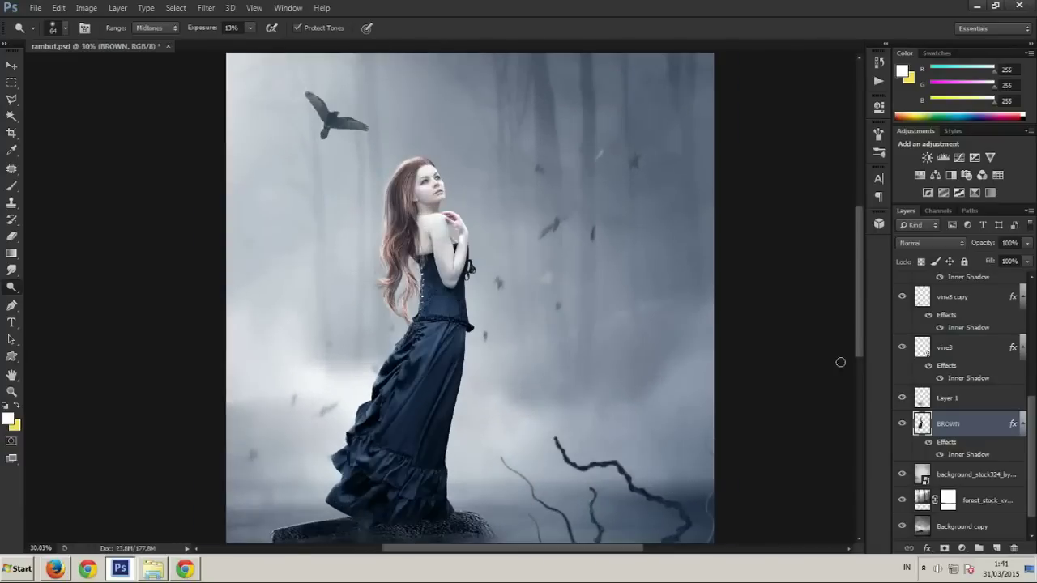
{"action": "scroll", "coordinate": [923, 341], "scroll_direction": "up", "scroll_amount": 3}
{"action": "scroll", "coordinate": [913, 322], "scroll_direction": "up", "scroll_amount": 2}
{"action": "left_click", "coordinate": [924, 362]}
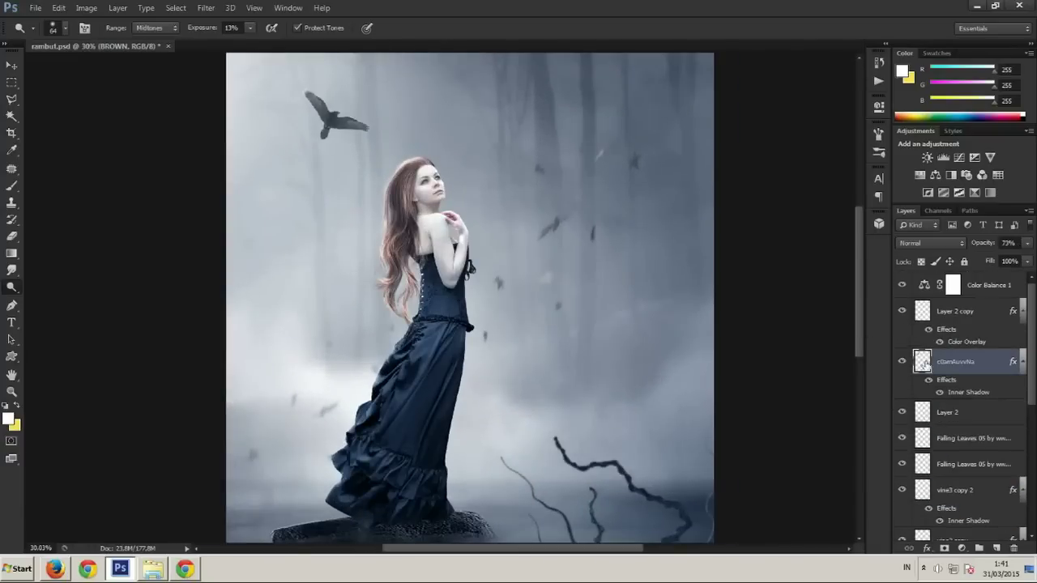
Close the crow's Gaussian Blur dialog, switch to the Dodge tool, and view the whole image
{"action": "scroll", "coordinate": [340, 87], "scroll_direction": "up", "scroll_amount": 2}
{"action": "scroll", "coordinate": [247, 81], "scroll_direction": "up", "scroll_amount": 1}
{"action": "left_click", "coordinate": [205, 8]}
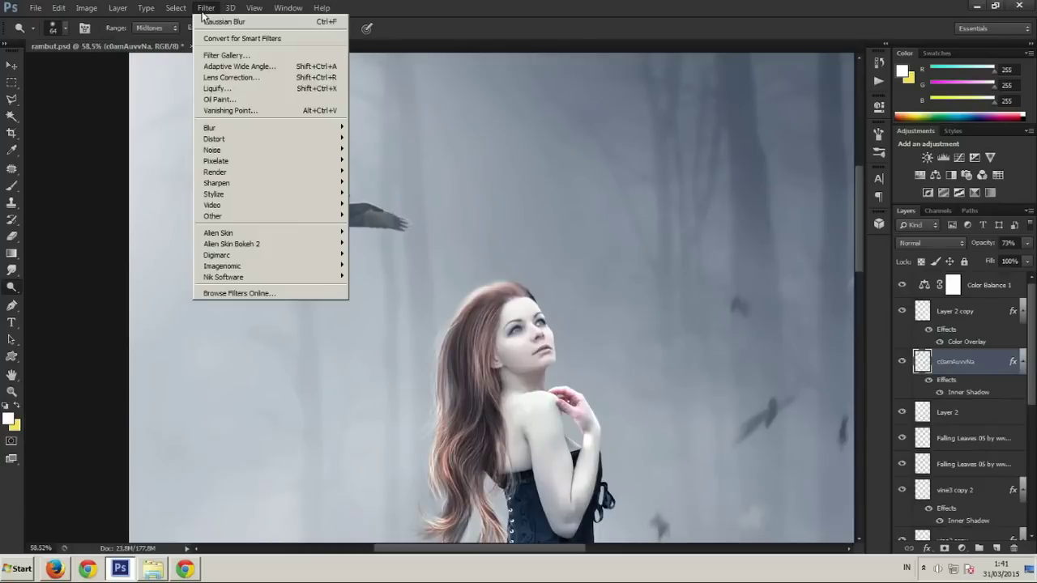
{"action": "left_click", "coordinate": [380, 225]}
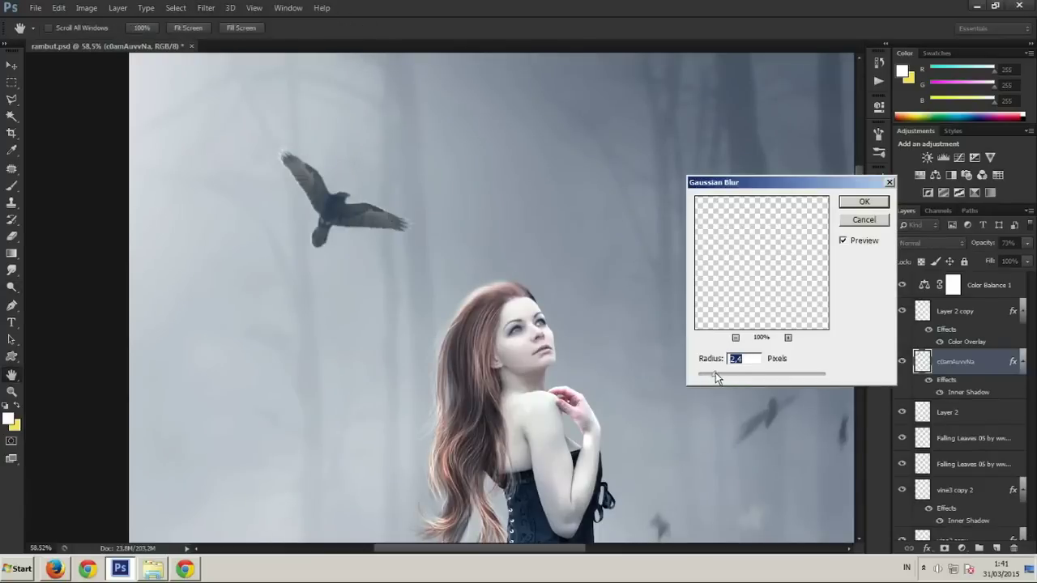
{"action": "key", "text": "Escape"}
{"action": "key", "text": "o"}
{"action": "scroll", "coordinate": [562, 250], "scroll_direction": "down", "scroll_amount": 2}
{"action": "scroll", "coordinate": [559, 252], "scroll_direction": "down", "scroll_amount": 2}
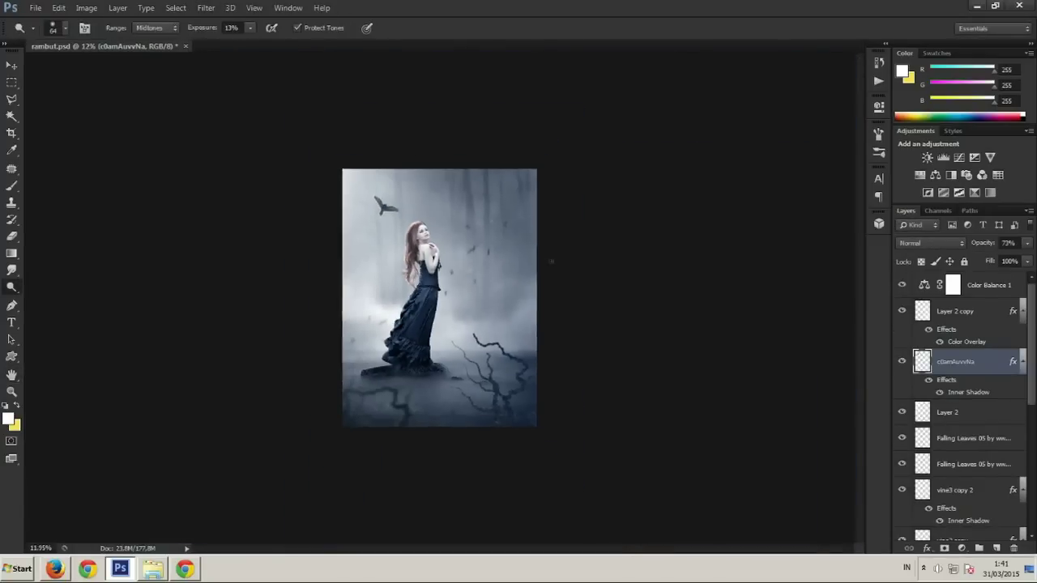
{"action": "scroll", "coordinate": [551, 261], "scroll_direction": "down", "scroll_amount": 1}
Select the BROWN layer and set up the Burn tool with a soft 44 px brush
{"action": "scroll", "coordinate": [514, 229], "scroll_direction": "up", "scroll_amount": 3}
{"action": "scroll", "coordinate": [513, 229], "scroll_direction": "down", "scroll_amount": 2}
{"action": "scroll", "coordinate": [514, 230], "scroll_direction": "up", "scroll_amount": 1}
{"action": "scroll", "coordinate": [959, 460], "scroll_direction": "down", "scroll_amount": 2}
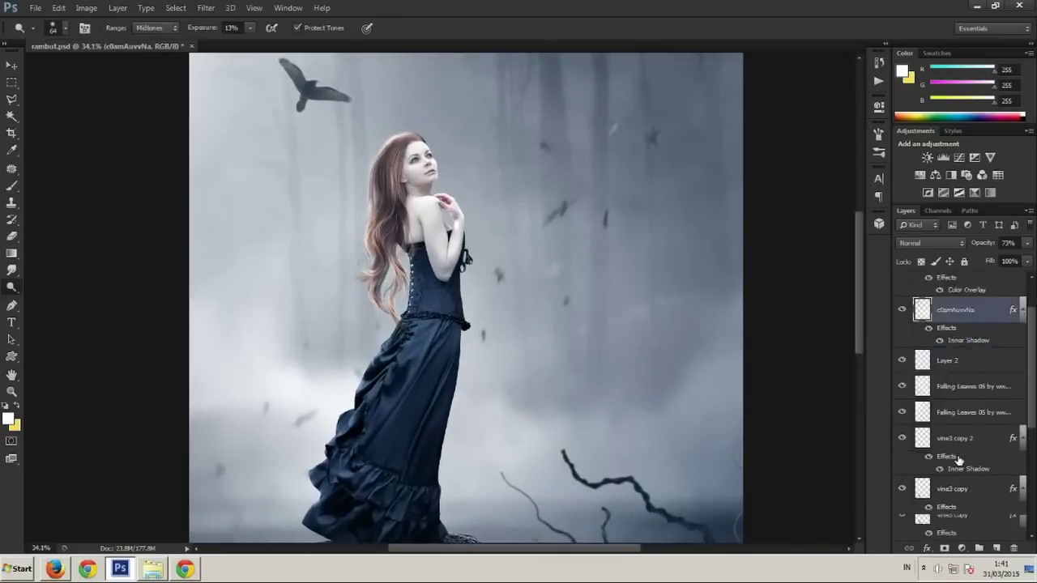
{"action": "scroll", "coordinate": [958, 460], "scroll_direction": "down", "scroll_amount": 5}
{"action": "left_click", "coordinate": [952, 434]}
{"action": "scroll", "coordinate": [435, 216], "scroll_direction": "up", "scroll_amount": 3}
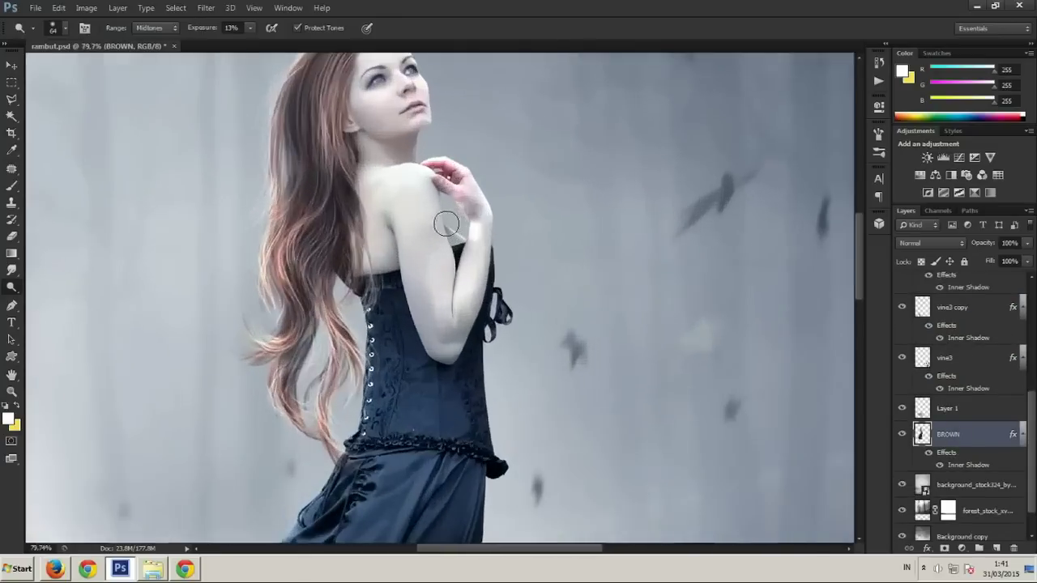
{"action": "right_click", "coordinate": [12, 288]}
{"action": "left_click", "coordinate": [48, 296]}
{"action": "scroll", "coordinate": [384, 324], "scroll_direction": "up", "scroll_amount": 1}
{"action": "right_click", "coordinate": [478, 318]}
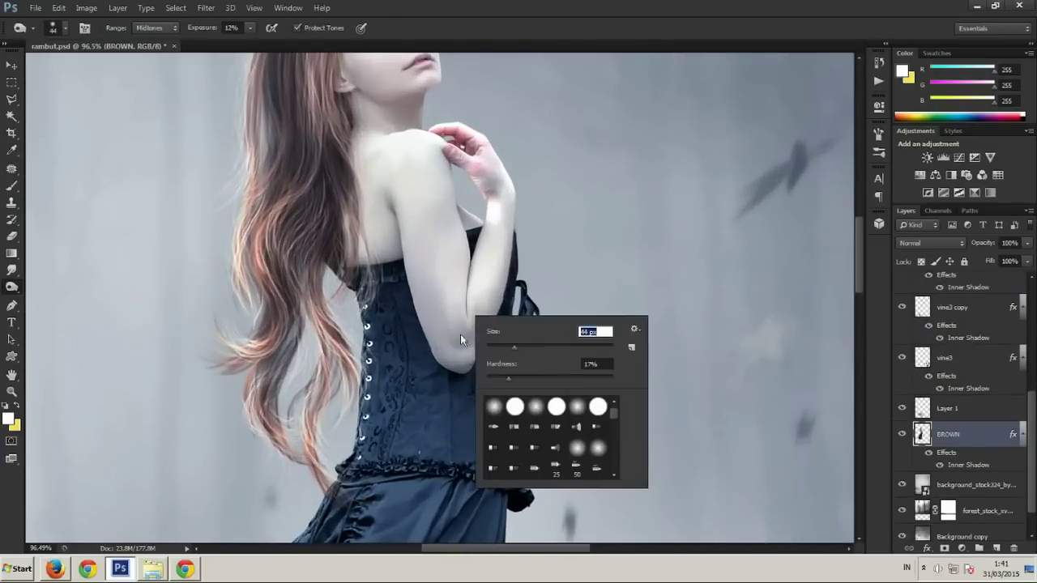
{"action": "key", "text": "Return"}
Pan and zoom the view up to the woman's face
{"action": "left_click_drag", "start_coordinate": [481, 288], "coordinate": [490, 319]}
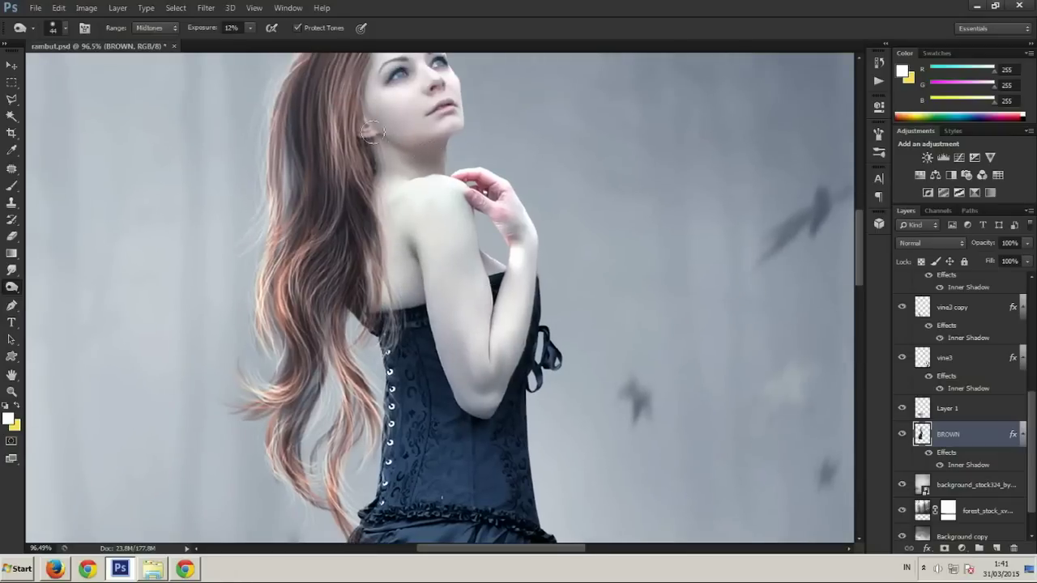
{"action": "scroll", "coordinate": [378, 138], "scroll_direction": "down", "scroll_amount": 3}
{"action": "scroll", "coordinate": [394, 95], "scroll_direction": "up", "scroll_amount": 1}
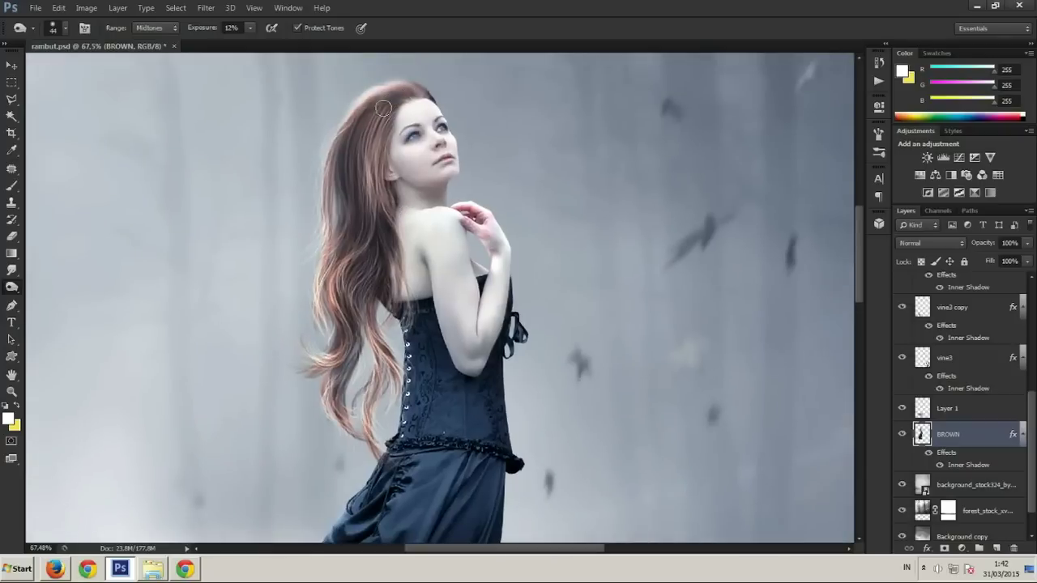
{"action": "scroll", "coordinate": [386, 364], "scroll_direction": "down", "scroll_amount": 2}
{"action": "scroll", "coordinate": [386, 405], "scroll_direction": "down", "scroll_amount": 3}
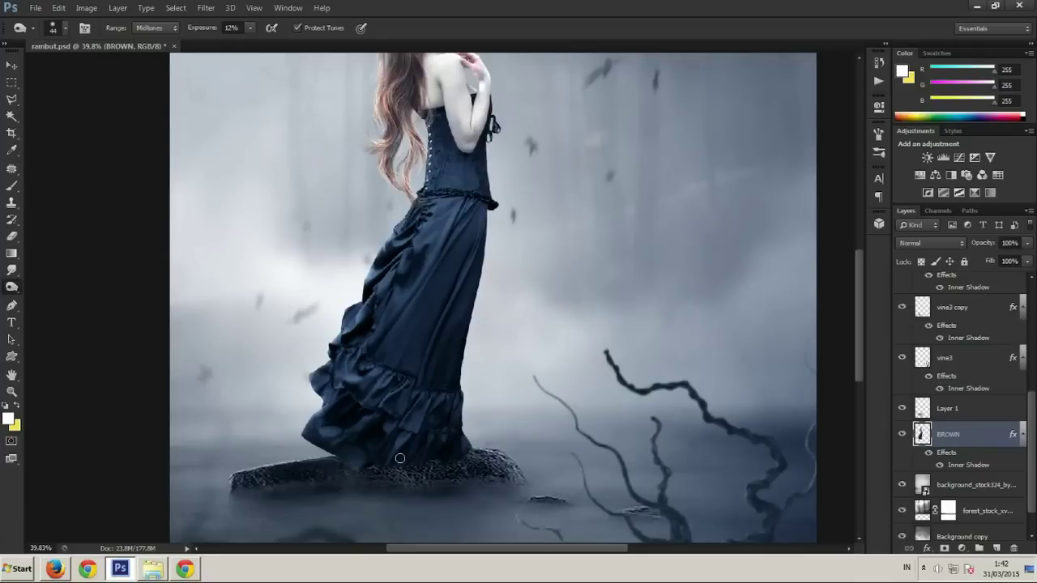
Select the Background copy layer and adjust the toning brush size and exposure
{"action": "scroll", "coordinate": [970, 486], "scroll_direction": "down", "scroll_amount": 2}
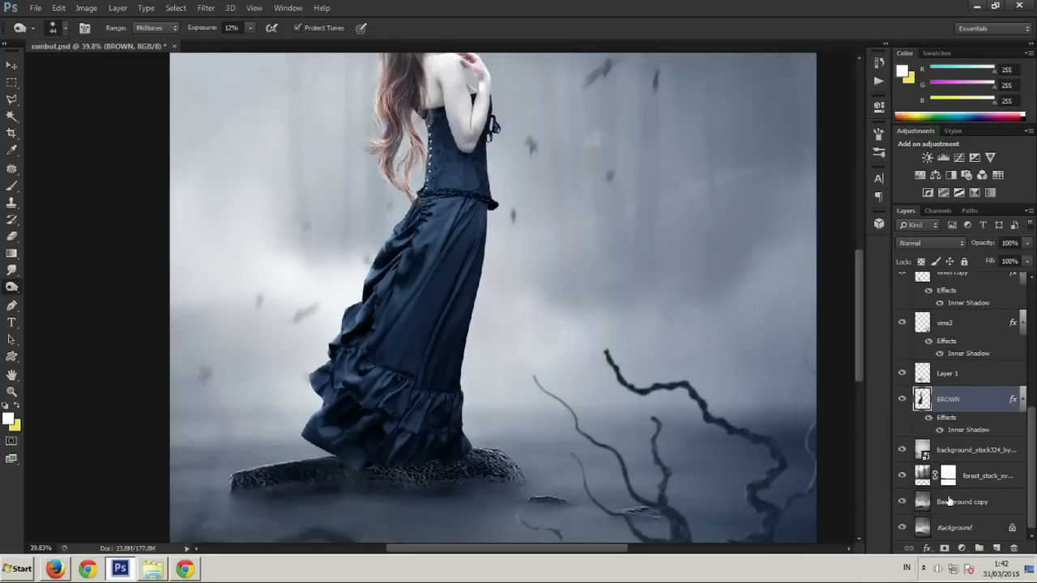
{"action": "left_click", "coordinate": [964, 502]}
{"action": "right_click", "coordinate": [413, 469]}
{"action": "key", "text": "Return"}
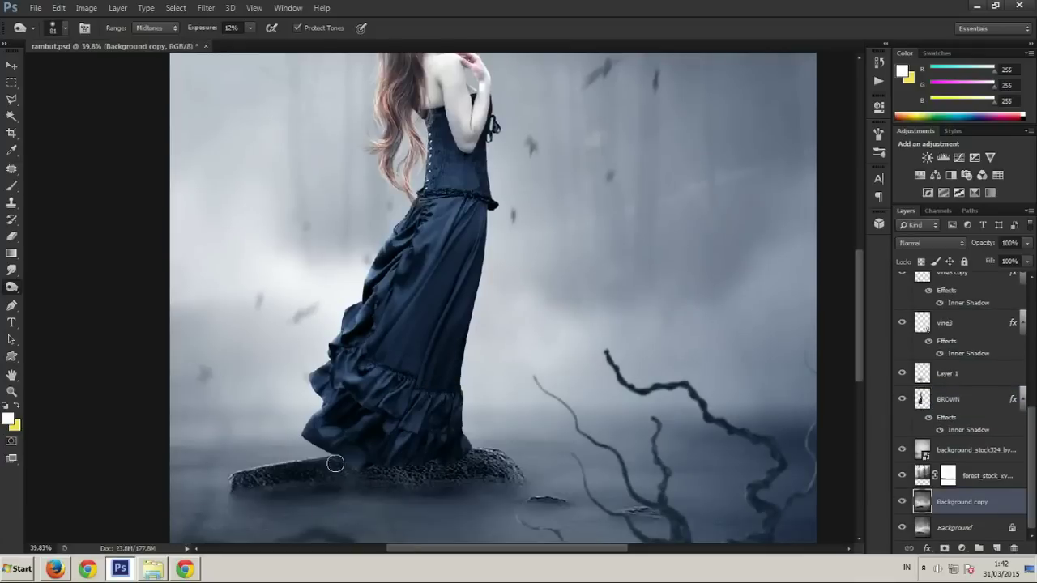
{"action": "scroll", "coordinate": [410, 447], "scroll_direction": "down", "scroll_amount": 2}
{"action": "scroll", "coordinate": [432, 461], "scroll_direction": "down", "scroll_amount": 2}
{"action": "scroll", "coordinate": [443, 409], "scroll_direction": "up", "scroll_amount": 2}
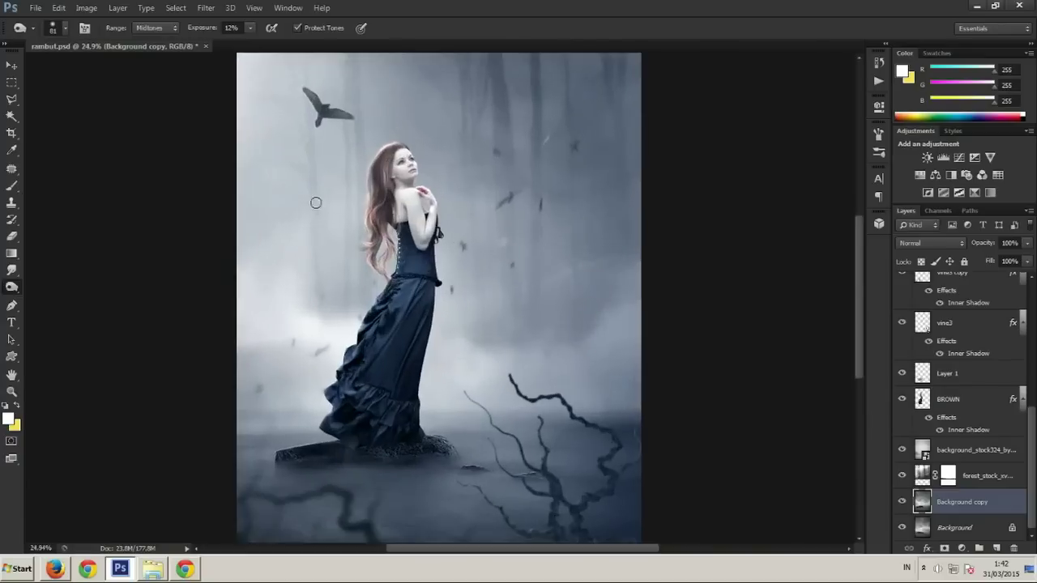
{"action": "left_click", "coordinate": [395, 496]}
{"action": "scroll", "coordinate": [398, 356], "scroll_direction": "down", "scroll_amount": 1}
{"action": "scroll", "coordinate": [430, 221], "scroll_direction": "up", "scroll_amount": 4}
Switch back to the Dodge Tool and check its brush settings
{"action": "right_click", "coordinate": [12, 287]}
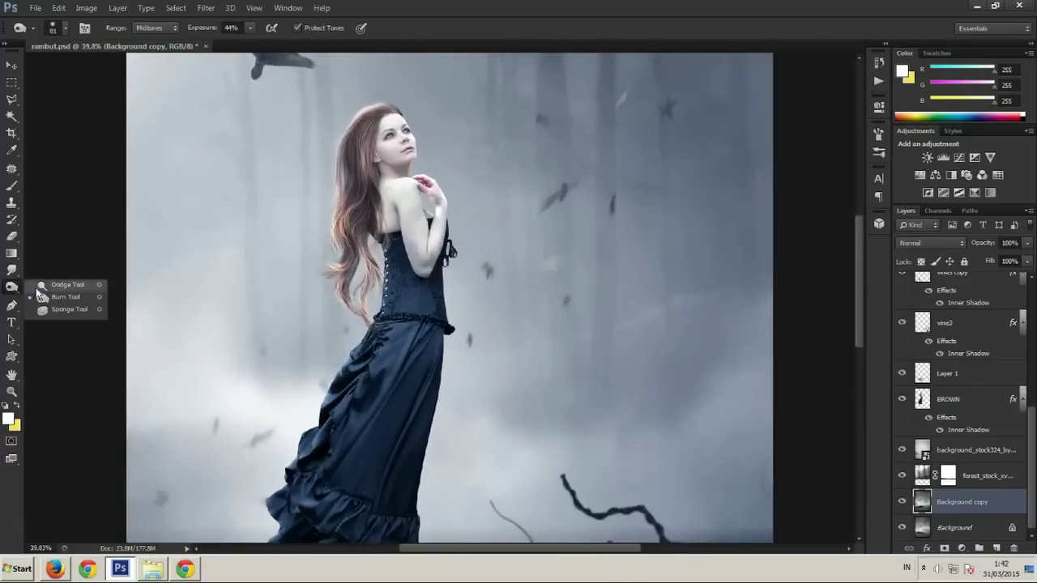
{"action": "left_click", "coordinate": [65, 300]}
{"action": "scroll", "coordinate": [502, 292], "scroll_direction": "up", "scroll_amount": 3}
{"action": "right_click", "coordinate": [508, 294]}
{"action": "left_click", "coordinate": [418, 211]}
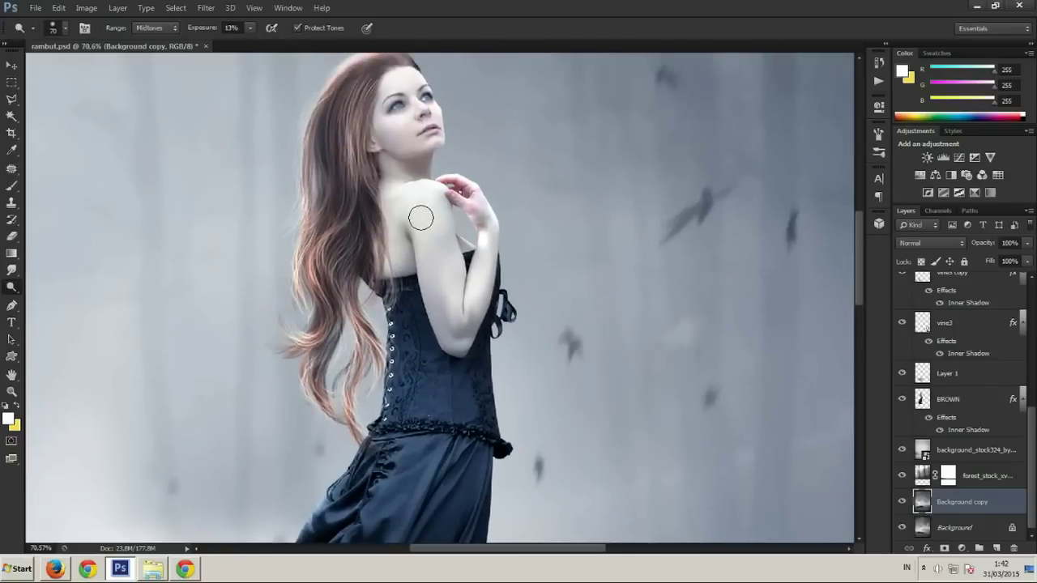
{"action": "scroll", "coordinate": [424, 259], "scroll_direction": "up", "scroll_amount": 2}
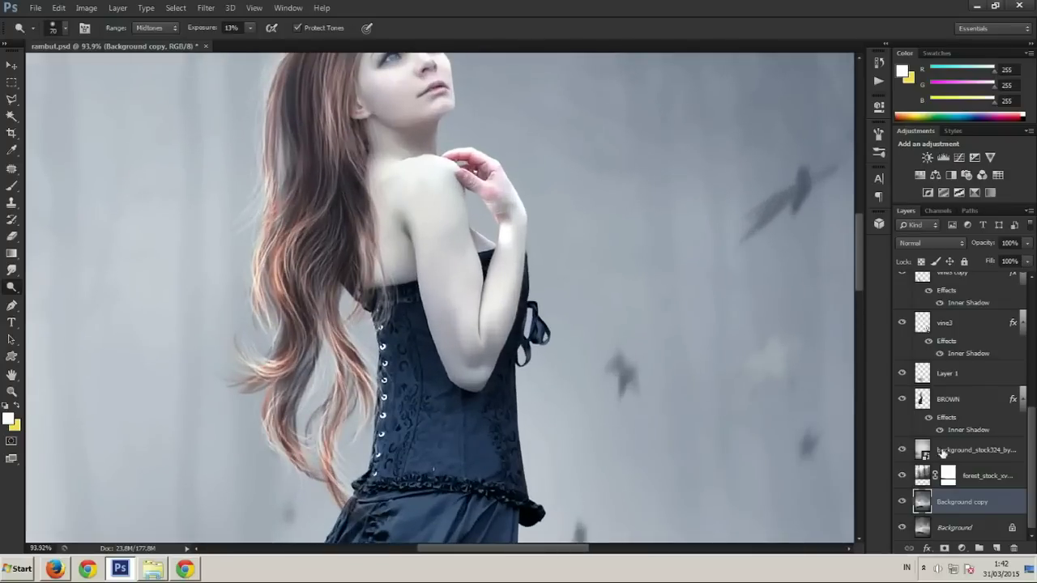
Make the BROWN layer holding the woman the active layer
{"action": "key", "text": "alt+bracketright"}
{"action": "key", "text": "alt+bracketright"}
{"action": "left_click", "coordinate": [926, 402]}
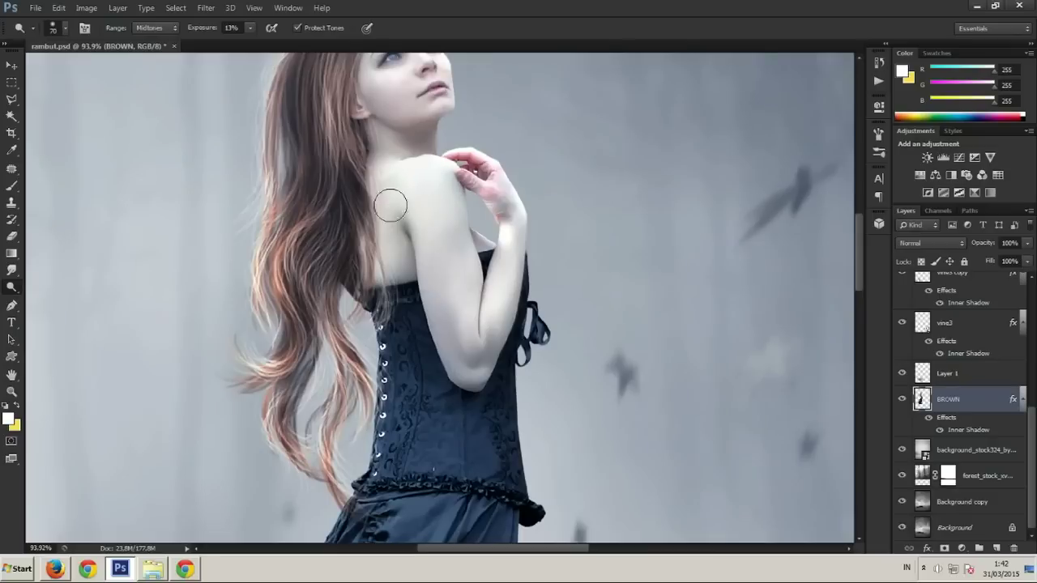
{"action": "right_click", "coordinate": [466, 256]}
{"action": "key", "text": "Return"}
{"action": "scroll", "coordinate": [514, 259], "scroll_direction": "down", "scroll_amount": 5}
{"action": "scroll", "coordinate": [513, 258], "scroll_direction": "up", "scroll_amount": 2}
{"action": "scroll", "coordinate": [456, 224], "scroll_direction": "up", "scroll_amount": 1}
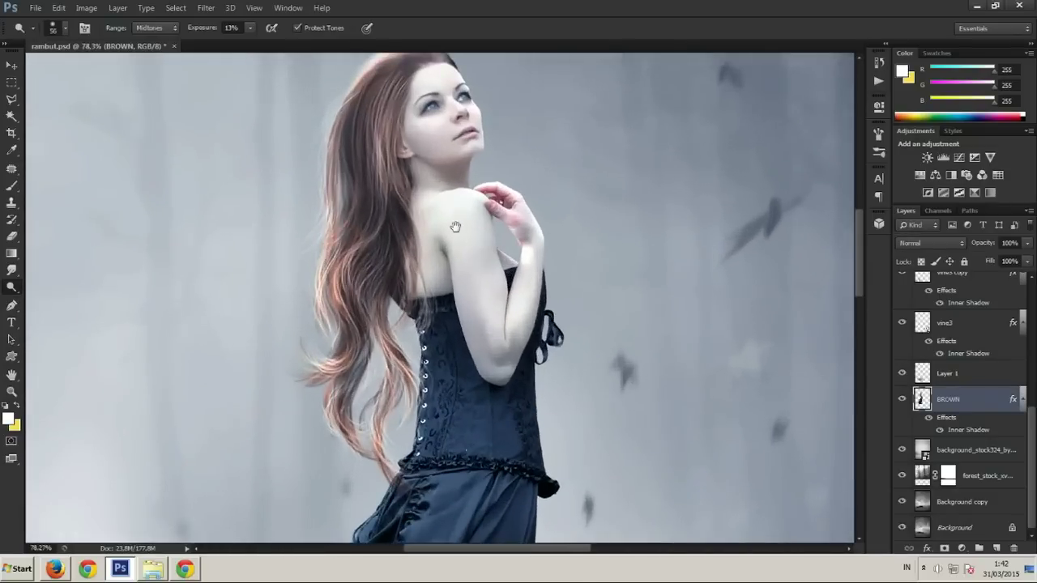
{"action": "scroll", "coordinate": [479, 287], "scroll_direction": "up", "scroll_amount": 2}
Set the Dodge brush size to 6 px, after first trying 17 px
{"action": "right_click", "coordinate": [551, 312]}
{"action": "double_click", "coordinate": [658, 316]}
{"action": "type", "text": "17"}
{"action": "key", "text": "Return"}
{"action": "right_click", "coordinate": [489, 386]}
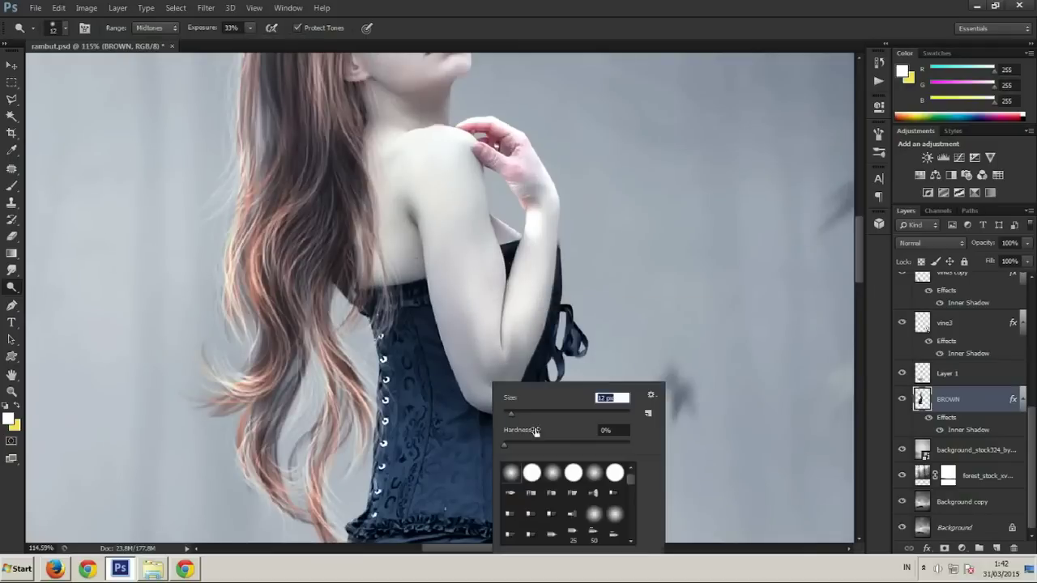
{"action": "type", "text": "6"}
{"action": "key", "text": "Return"}
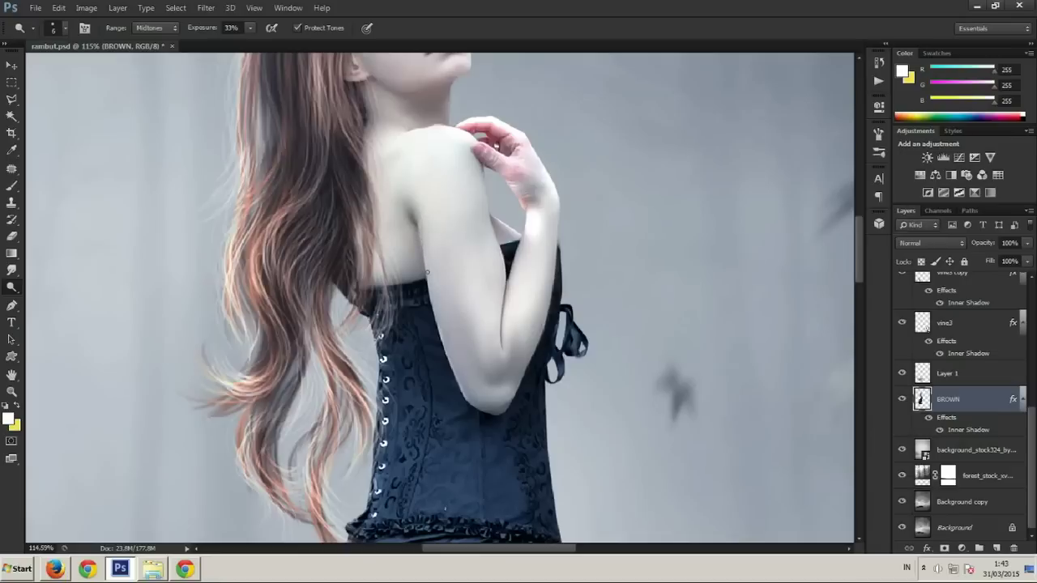
Zoom in and out over the woman's shoulder and arm while dodging at 33% exposure
{"action": "scroll", "coordinate": [466, 357], "scroll_direction": "down", "scroll_amount": 3}
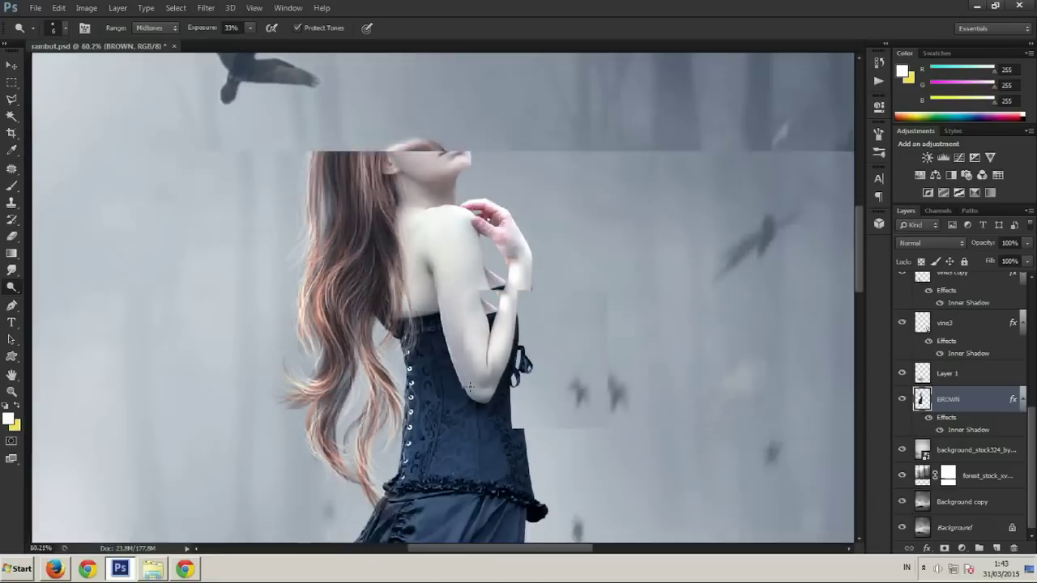
{"action": "scroll", "coordinate": [419, 318], "scroll_direction": "up", "scroll_amount": 4}
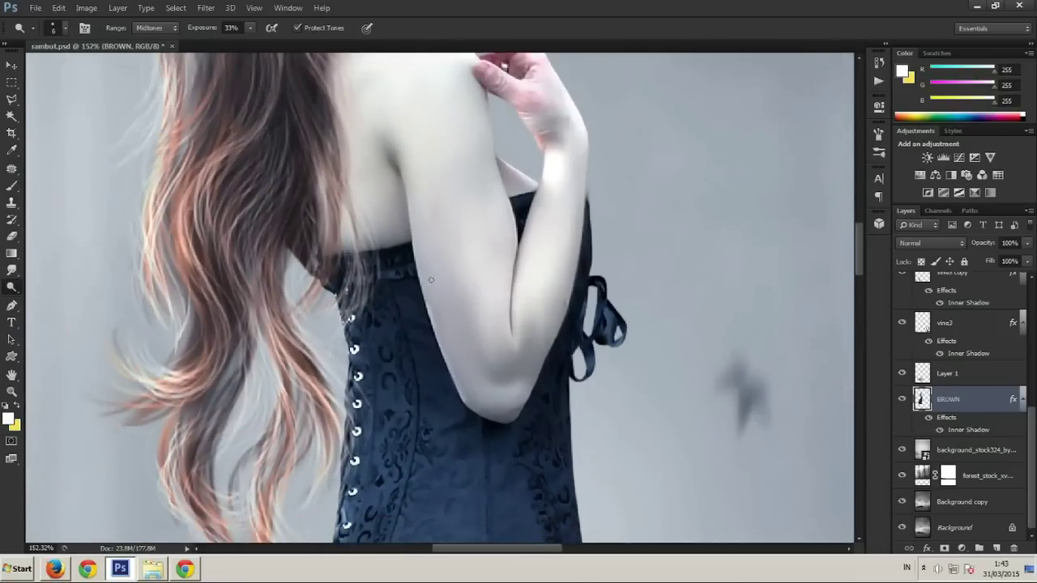
{"action": "scroll", "coordinate": [418, 290], "scroll_direction": "down", "scroll_amount": 3}
{"action": "scroll", "coordinate": [439, 300], "scroll_direction": "up", "scroll_amount": 3}
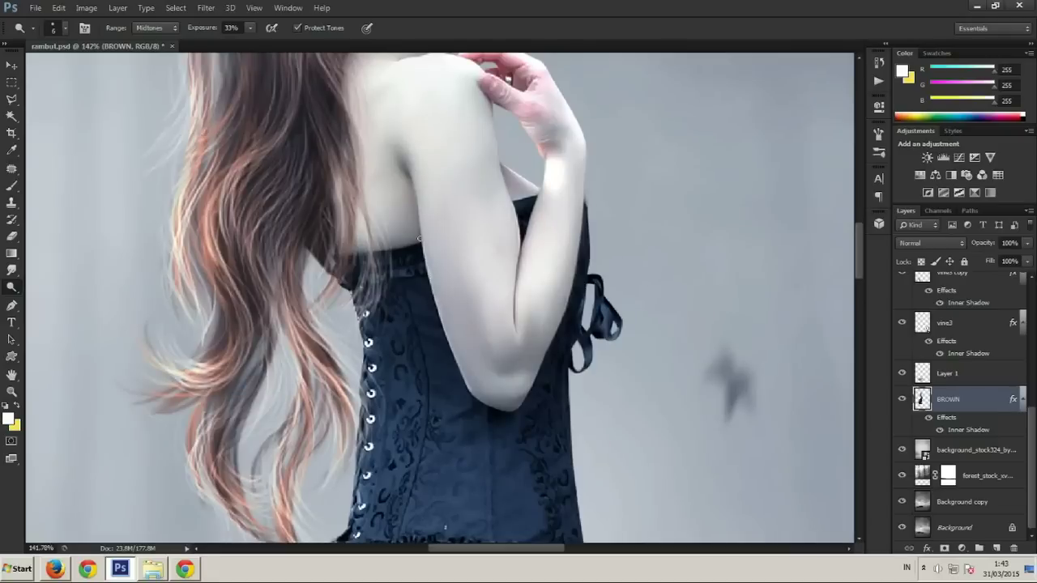
{"action": "scroll", "coordinate": [409, 176], "scroll_direction": "down", "scroll_amount": 3}
{"action": "scroll", "coordinate": [483, 213], "scroll_direction": "up", "scroll_amount": 3}
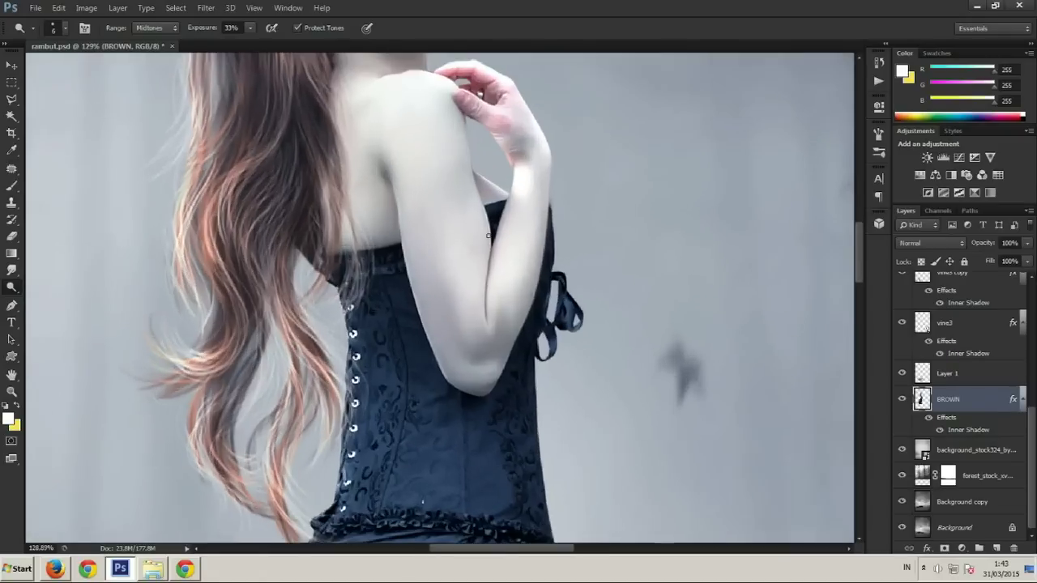
{"action": "scroll", "coordinate": [485, 245], "scroll_direction": "down", "scroll_amount": 4}
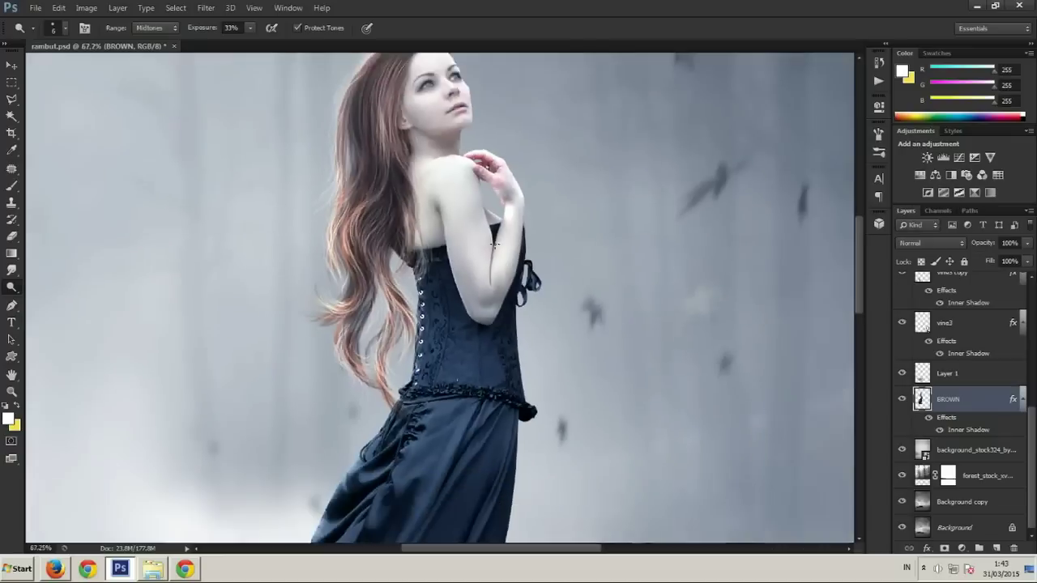
{"action": "scroll", "coordinate": [484, 245], "scroll_direction": "down", "scroll_amount": 1}
{"action": "scroll", "coordinate": [485, 245], "scroll_direction": "down", "scroll_amount": 1}
{"action": "scroll", "coordinate": [484, 246], "scroll_direction": "down", "scroll_amount": 1}
{"action": "scroll", "coordinate": [491, 344], "scroll_direction": "down", "scroll_amount": 2}
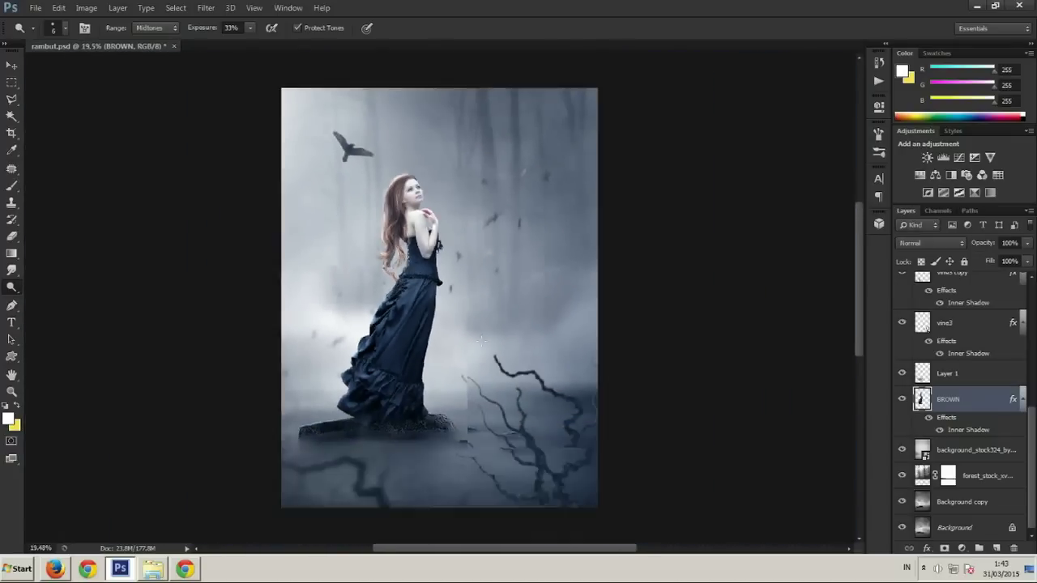
{"action": "scroll", "coordinate": [491, 345], "scroll_direction": "down", "scroll_amount": 1}
{"action": "scroll", "coordinate": [491, 345], "scroll_direction": "up", "scroll_amount": 2}
{"action": "scroll", "coordinate": [942, 386], "scroll_direction": "up", "scroll_amount": 1}
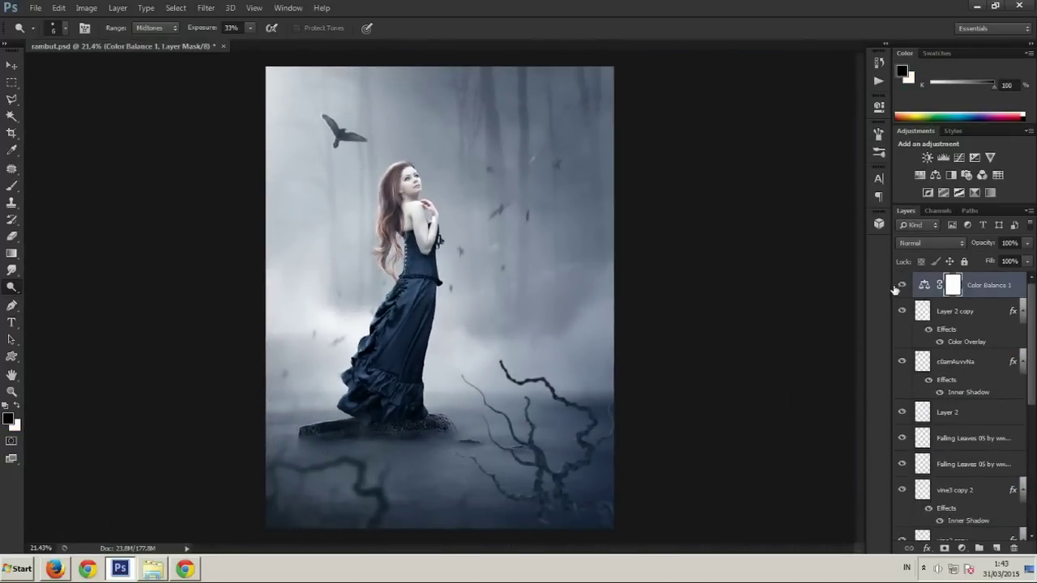
Hide Color Balance 1 and add a Selective Color layer, shifting cyan in the Reds
{"action": "left_click", "coordinate": [902, 286]}
{"action": "left_click", "coordinate": [963, 549]}
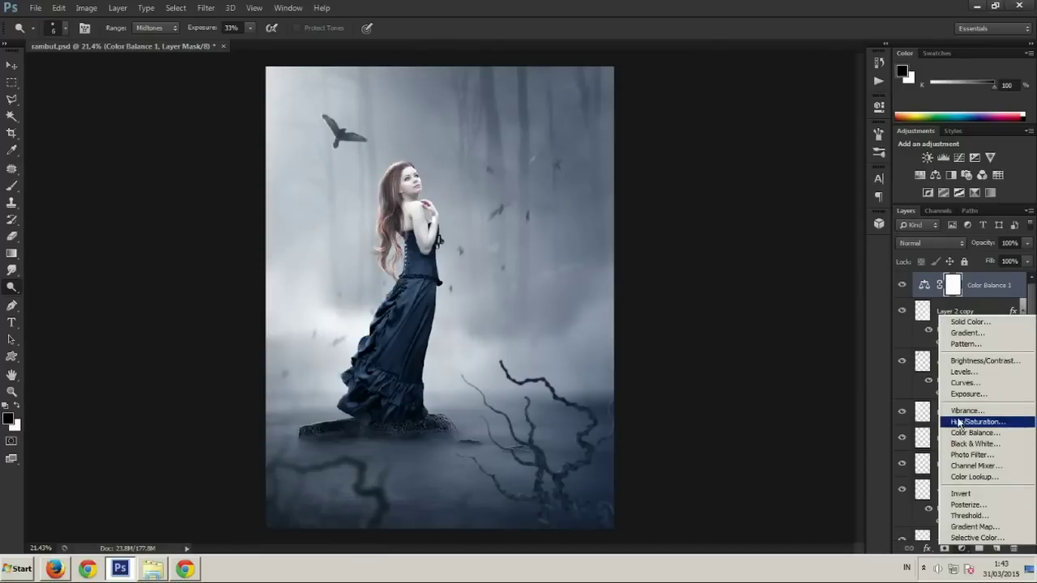
{"action": "left_click", "coordinate": [977, 537]}
{"action": "left_click_drag", "start_coordinate": [766, 185], "coordinate": [792, 185]}
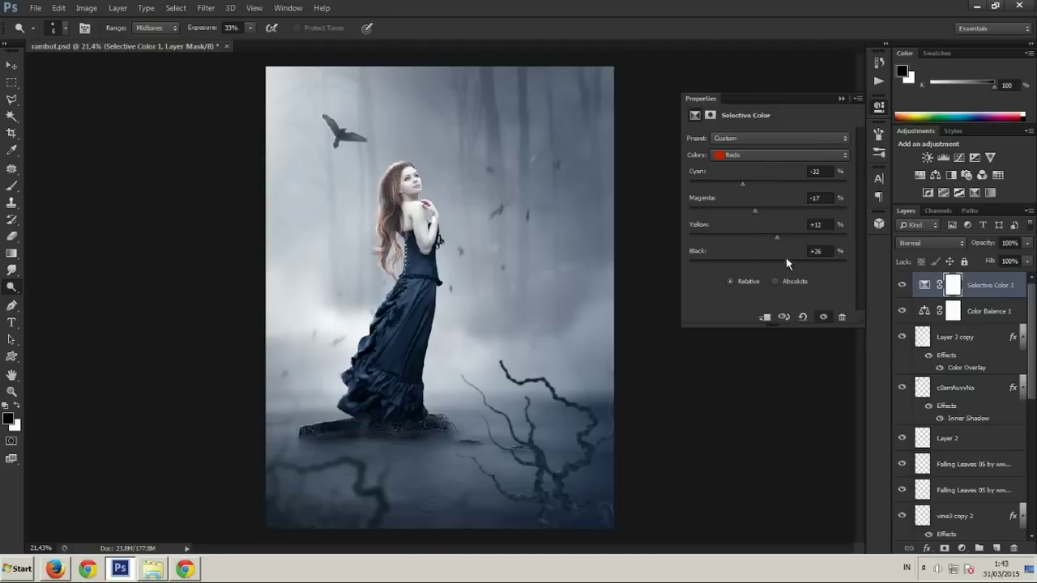
Reduce magenta, yellow and black in Blues, and magenta in Neutrals, for a cooler tint
{"action": "left_click", "coordinate": [763, 155]}
{"action": "left_click", "coordinate": [762, 215]}
{"action": "left_click_drag", "start_coordinate": [767, 211], "coordinate": [744, 235]}
{"action": "left_click_drag", "start_coordinate": [787, 264], "coordinate": [775, 266]}
{"action": "left_click", "coordinate": [753, 160]}
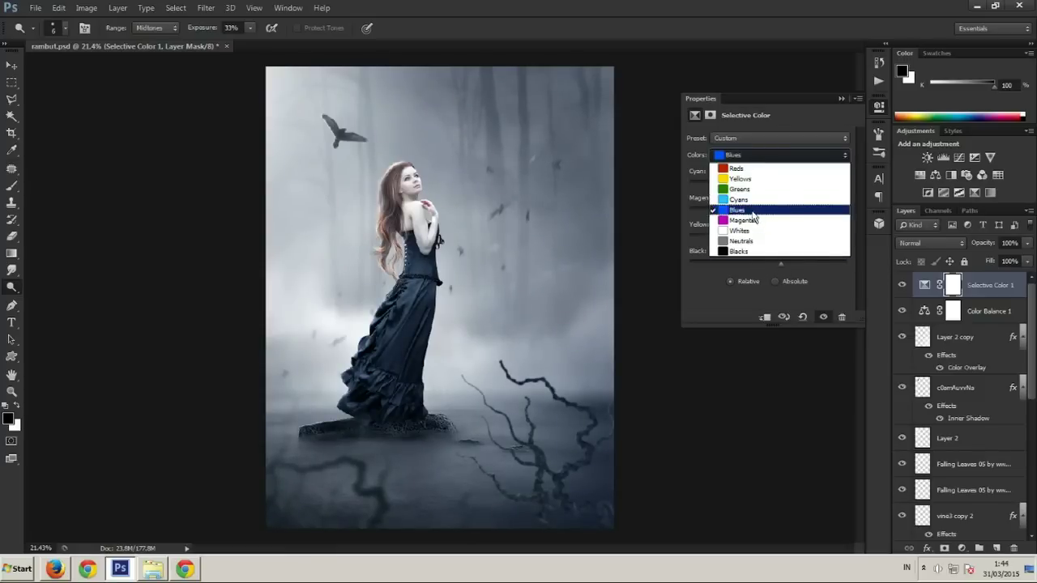
{"action": "left_click", "coordinate": [742, 237]}
{"action": "left_click_drag", "start_coordinate": [761, 188], "coordinate": [767, 263]}
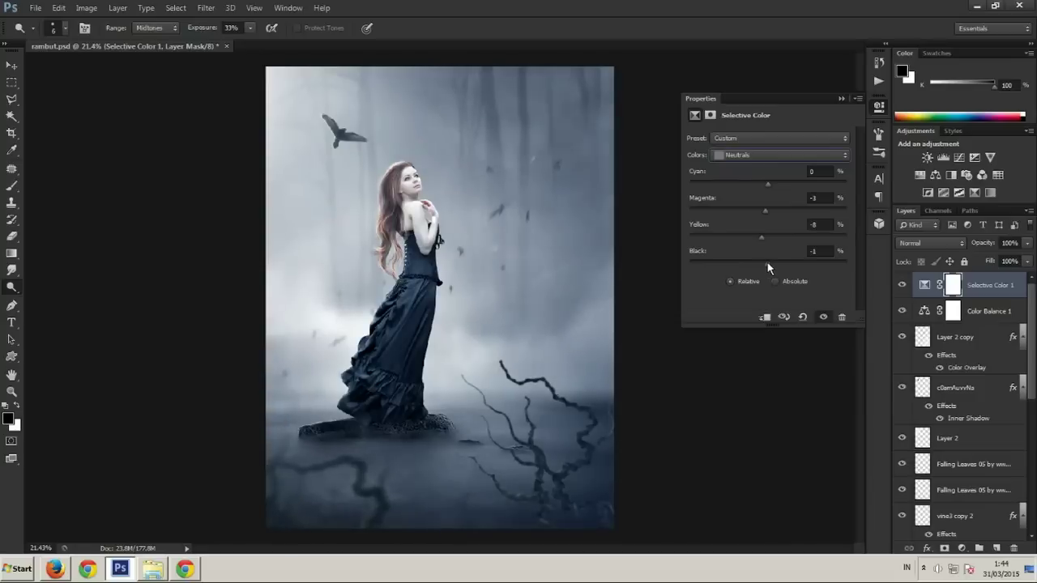
{"action": "left_click_drag", "start_coordinate": [765, 210], "coordinate": [760, 209]}
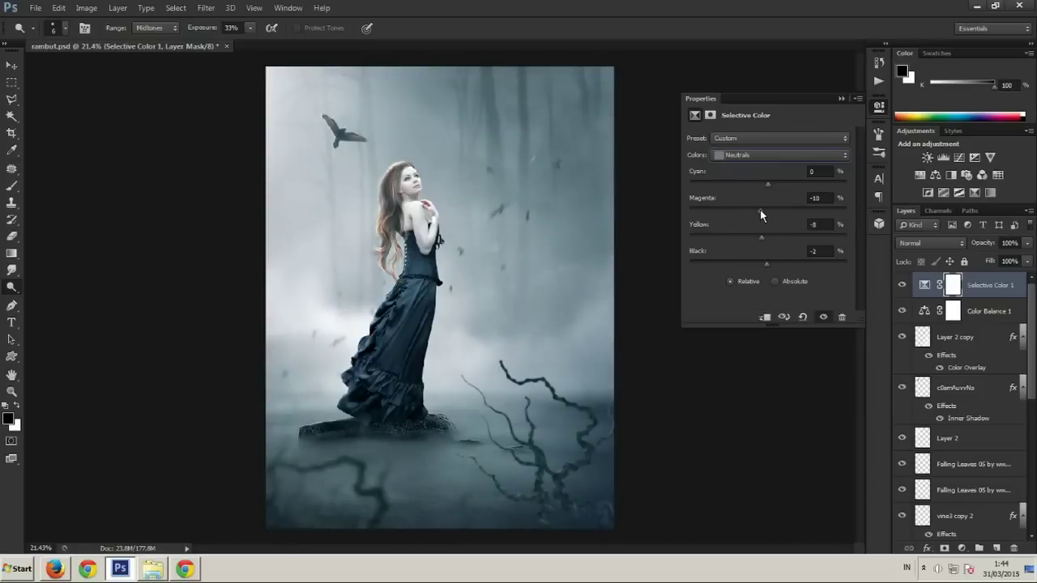
Collapse the Properties panel and zoom out to about 15% to see the whole image
{"action": "left_click", "coordinate": [842, 98]}
{"action": "scroll", "coordinate": [450, 264], "scroll_direction": "down", "scroll_amount": 2}
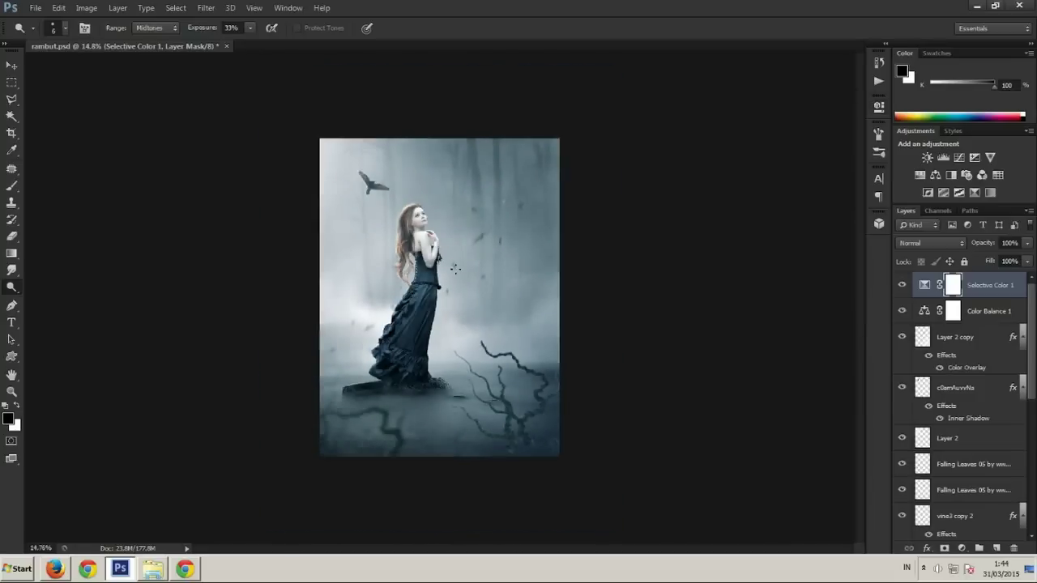
{"action": "scroll", "coordinate": [451, 264], "scroll_direction": "down", "scroll_amount": 2}
{"action": "scroll", "coordinate": [454, 265], "scroll_direction": "down", "scroll_amount": 2}
{"action": "scroll", "coordinate": [462, 267], "scroll_direction": "up", "scroll_amount": 2}
{"action": "scroll", "coordinate": [470, 269], "scroll_direction": "up", "scroll_amount": 1}
{"action": "scroll", "coordinate": [472, 268], "scroll_direction": "up", "scroll_amount": 1}
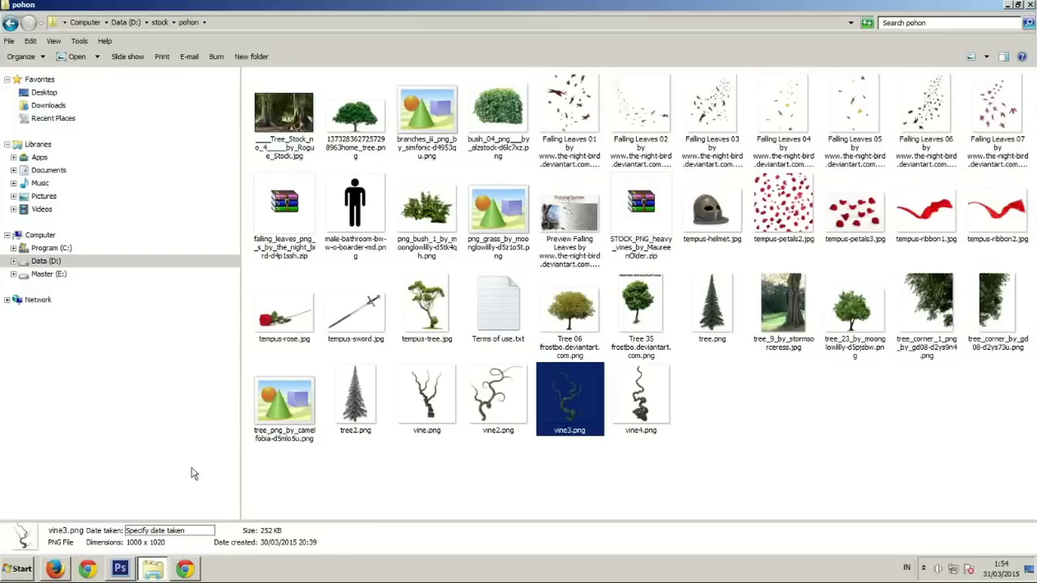
Open the stock tex folder and drag texture_304 toward Photoshop
{"action": "left_click", "coordinate": [11, 24]}
{"action": "double_click", "coordinate": [799, 100]}
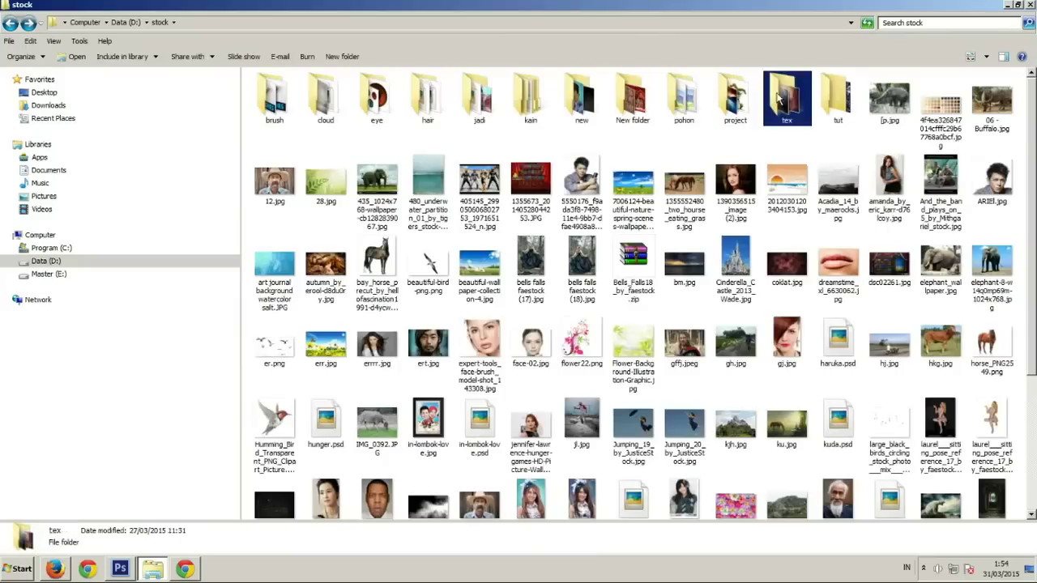
{"action": "left_click", "coordinate": [429, 207]}
{"action": "left_click", "coordinate": [302, 235]}
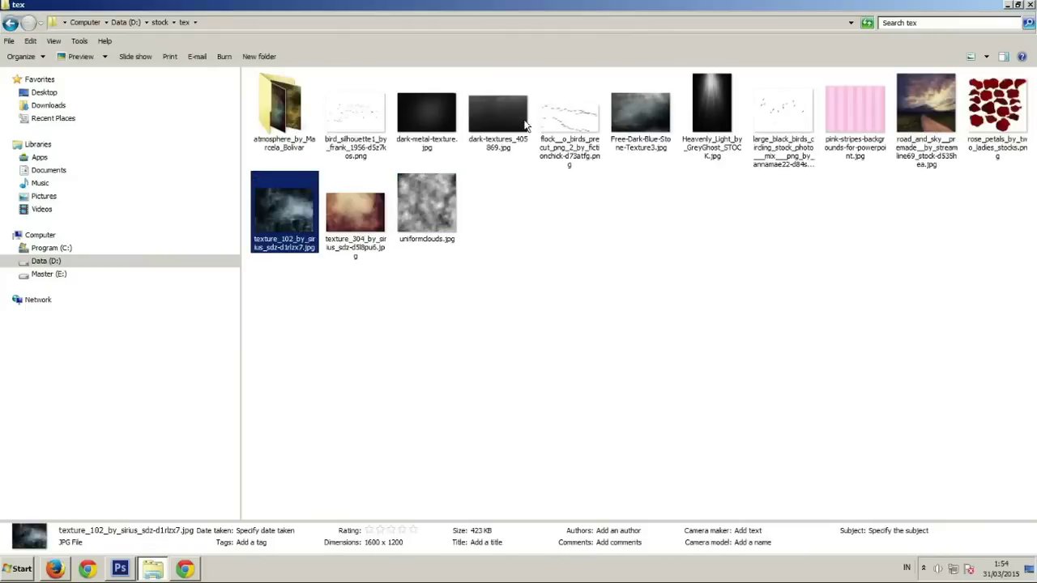
{"action": "left_click_drag", "start_coordinate": [357, 214], "coordinate": [374, 274]}
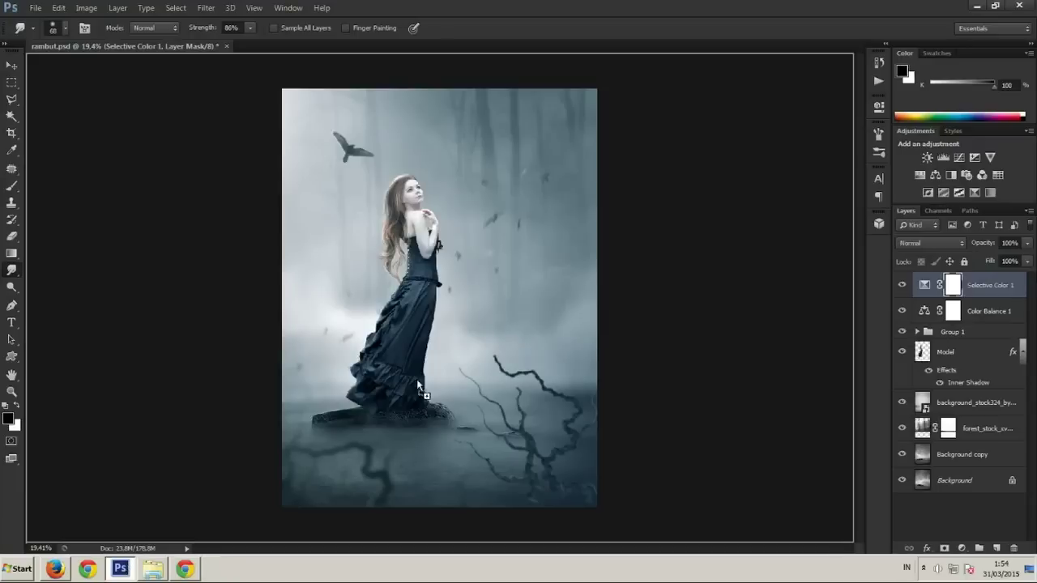
Place texture_304 into the document, accepting the Camera Raw settings
{"action": "left_click_drag", "start_coordinate": [175, 554], "coordinate": [444, 355]}
{"action": "left_click", "coordinate": [805, 537]}
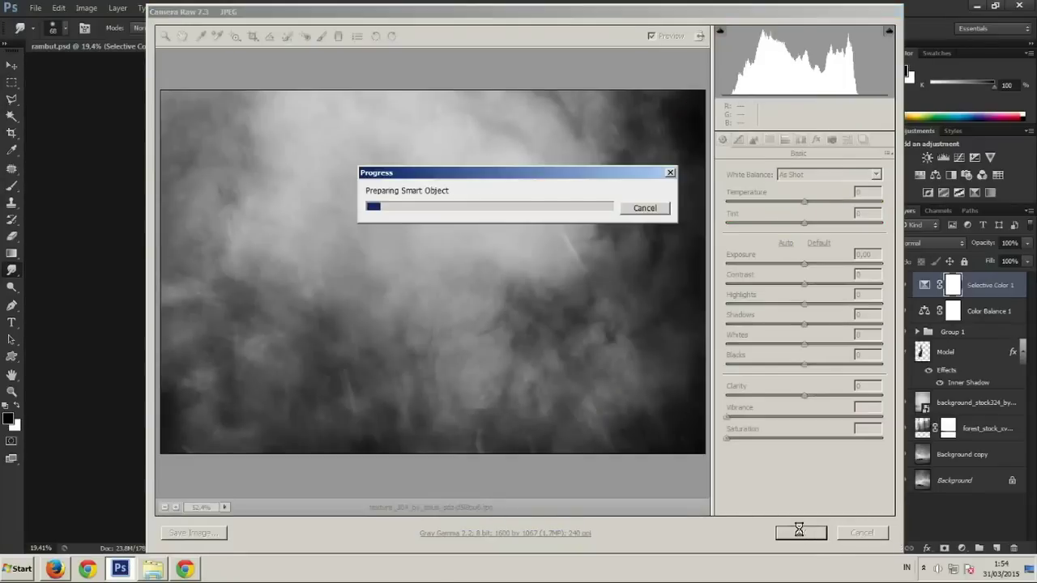
{"action": "left_click_drag", "start_coordinate": [416, 284], "coordinate": [361, 148]}
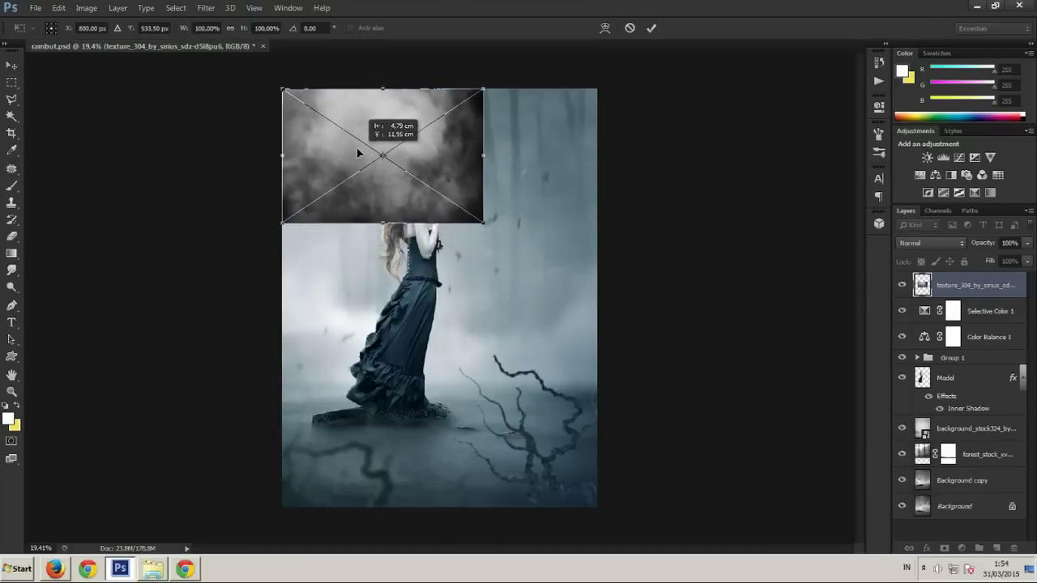
Stretch and reshape the cloud texture to cover the whole canvas, then commit
{"action": "mouse_move", "coordinate": [486, 232]}
{"action": "left_mouse_down"}
{"action": "mouse_move", "coordinate": [527, 349]}
{"action": "mouse_move", "coordinate": [752, 559]}
{"action": "left_mouse_up"}
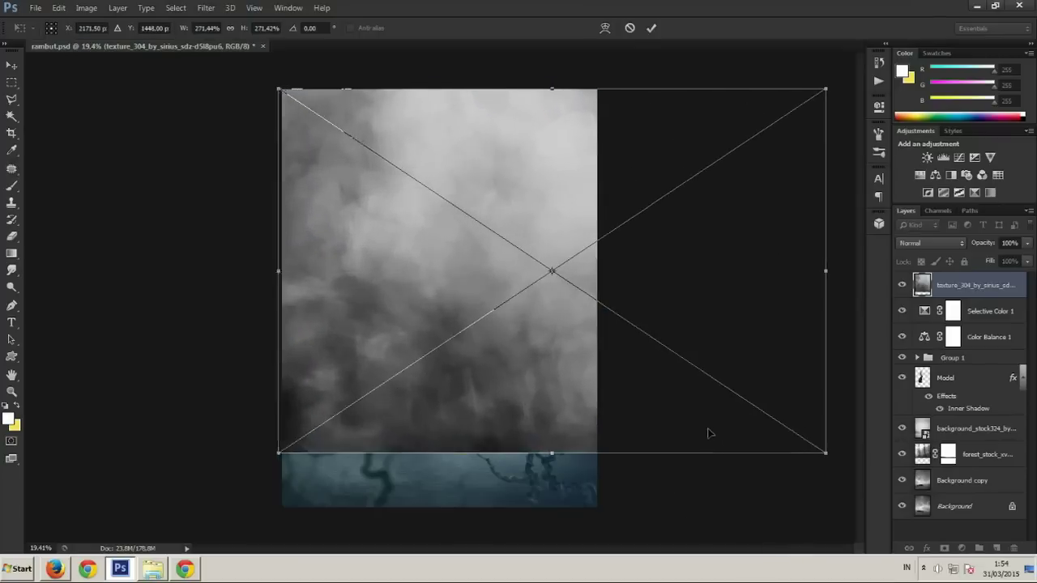
{"action": "left_click_drag", "start_coordinate": [713, 428], "coordinate": [616, 447]}
{"action": "left_click_drag", "start_coordinate": [679, 453], "coordinate": [621, 461]}
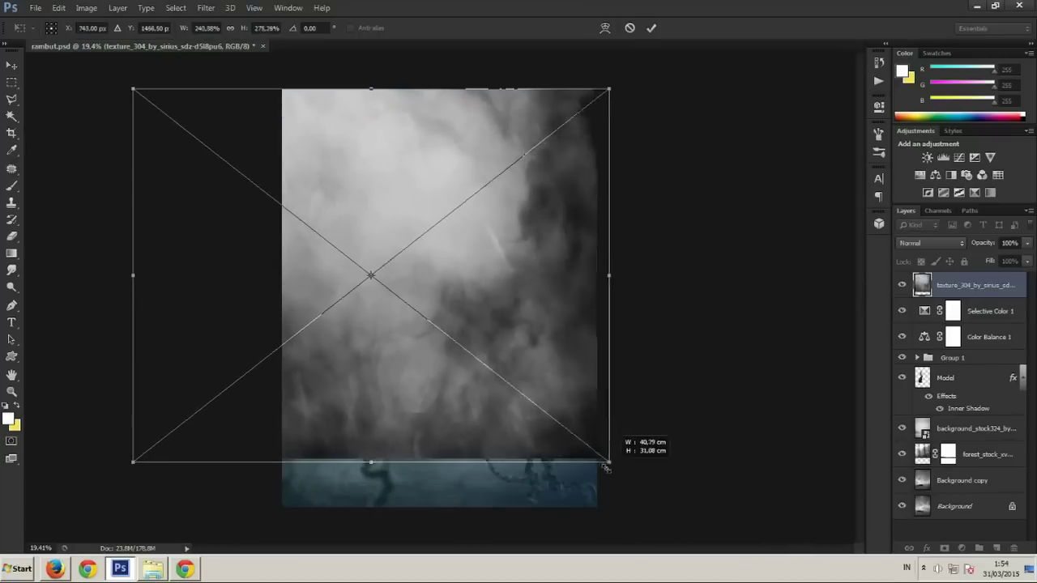
{"action": "left_click_drag", "start_coordinate": [226, 409], "coordinate": [232, 389]}
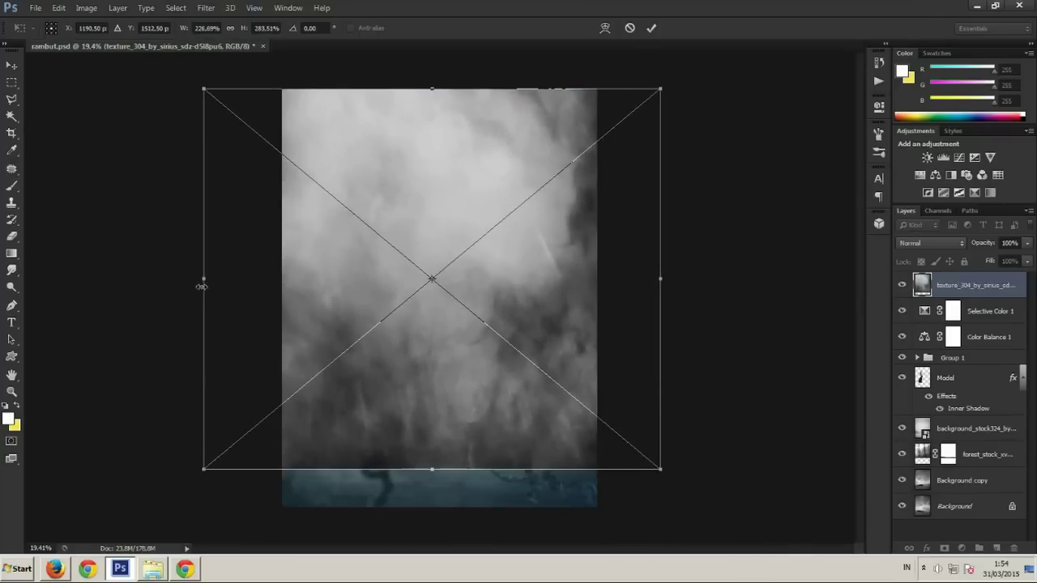
{"action": "left_click_drag", "start_coordinate": [201, 288], "coordinate": [256, 285]}
{"action": "left_click_drag", "start_coordinate": [459, 468], "coordinate": [458, 509]}
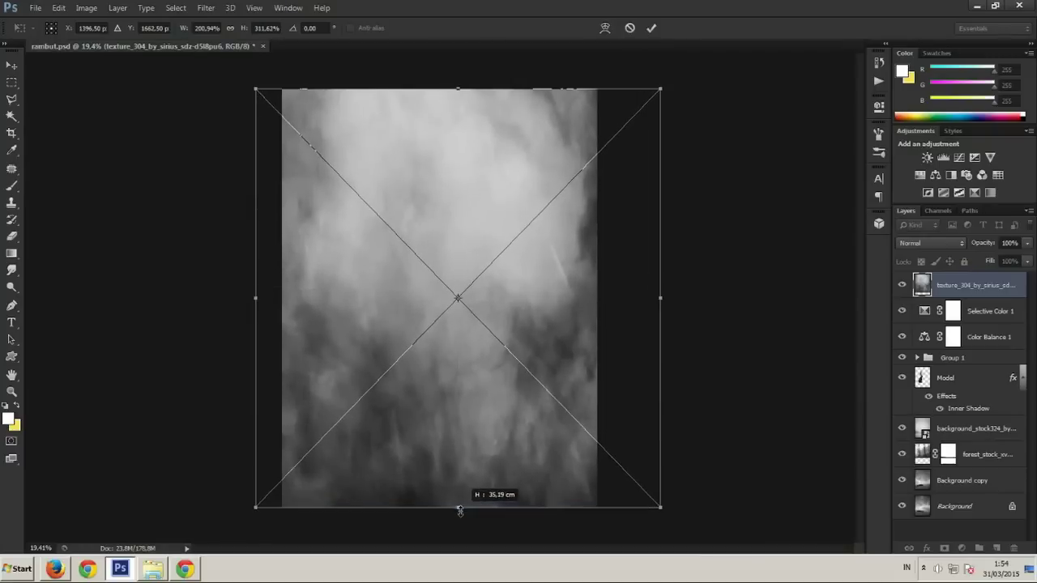
{"action": "left_click_drag", "start_coordinate": [449, 203], "coordinate": [438, 203]}
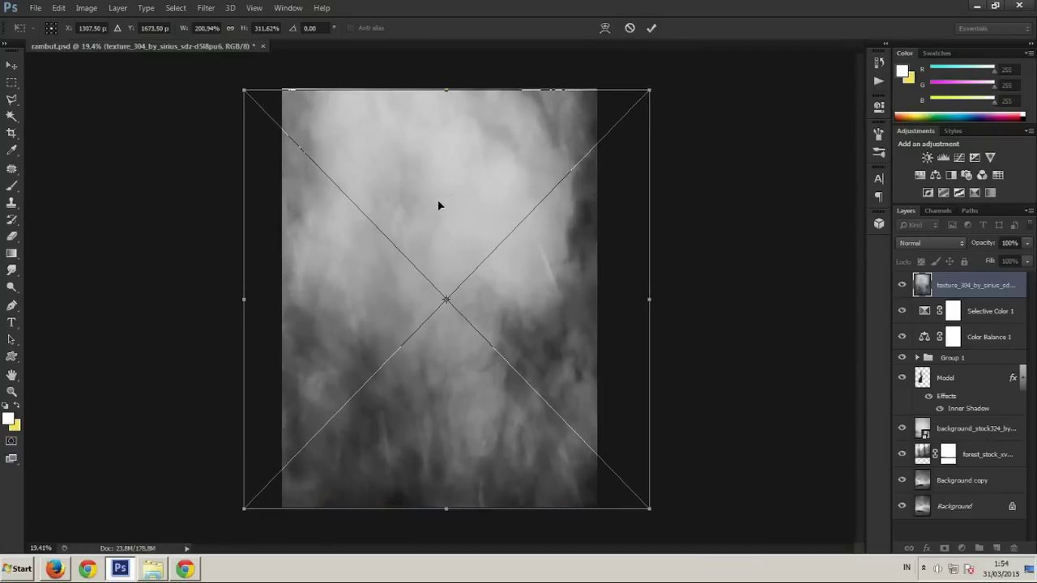
{"action": "key", "text": "Return"}
Set the texture layer's blend mode to Soft Light
{"action": "key", "text": "r"}
{"action": "left_click", "coordinate": [946, 243]}
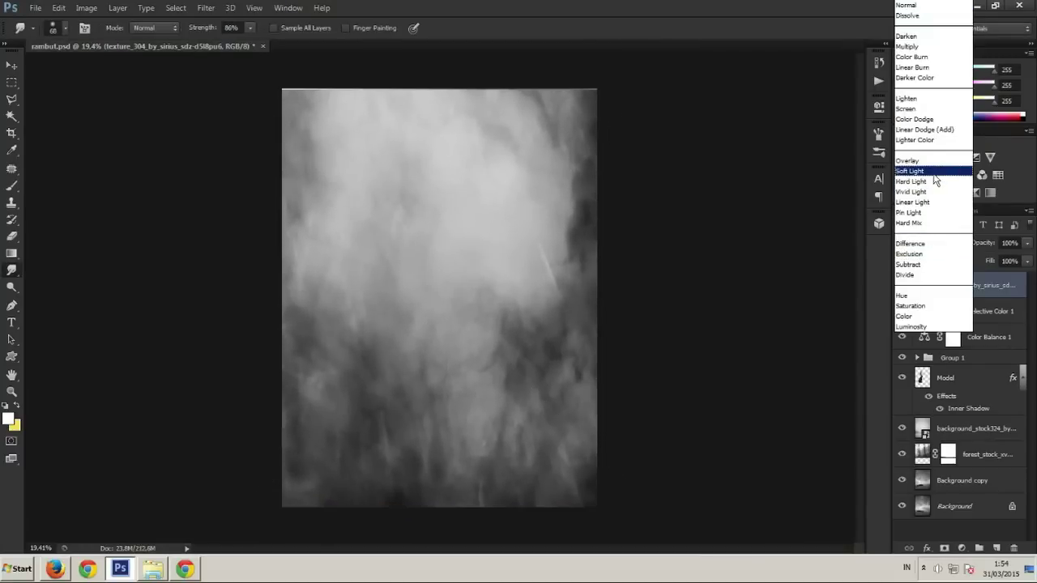
{"action": "left_click", "coordinate": [934, 172]}
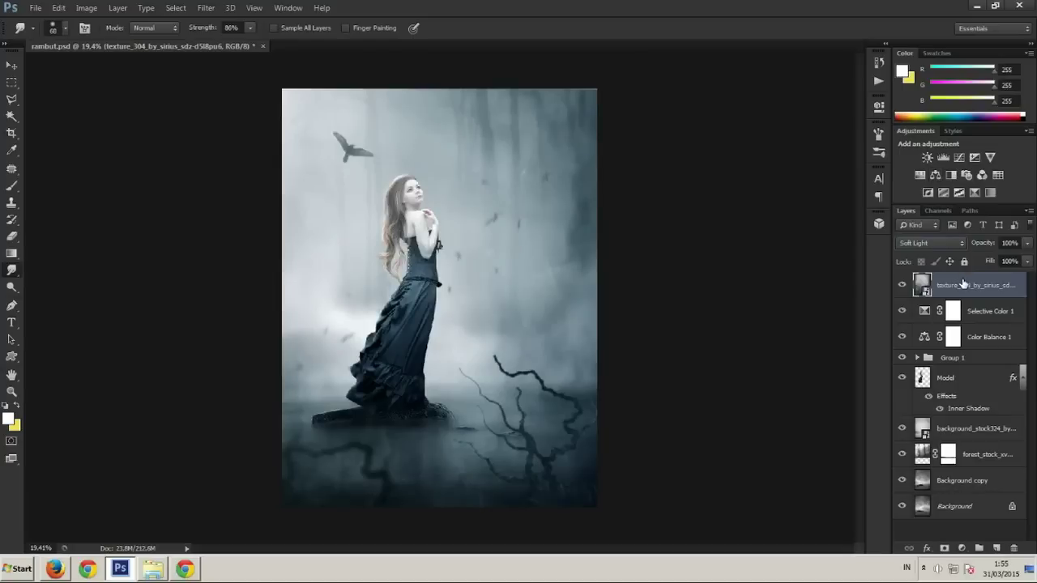
Switch to the Eraser and rasterize the texture_304 smart object
{"action": "left_click", "coordinate": [12, 236]}
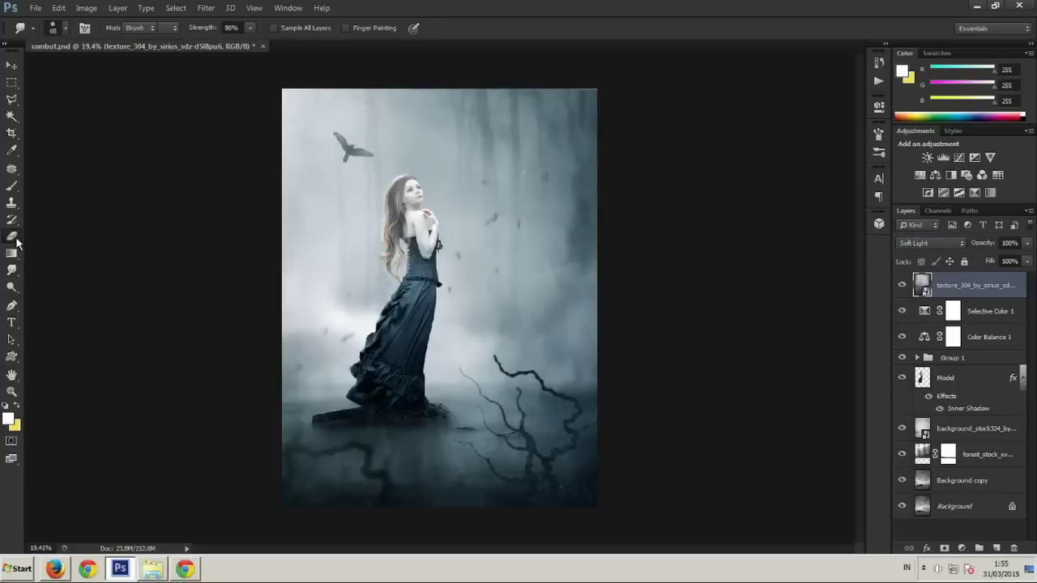
{"action": "left_click", "coordinate": [425, 248]}
{"action": "left_click", "coordinate": [491, 219]}
{"action": "scroll", "coordinate": [449, 197], "scroll_direction": "up", "scroll_amount": 3}
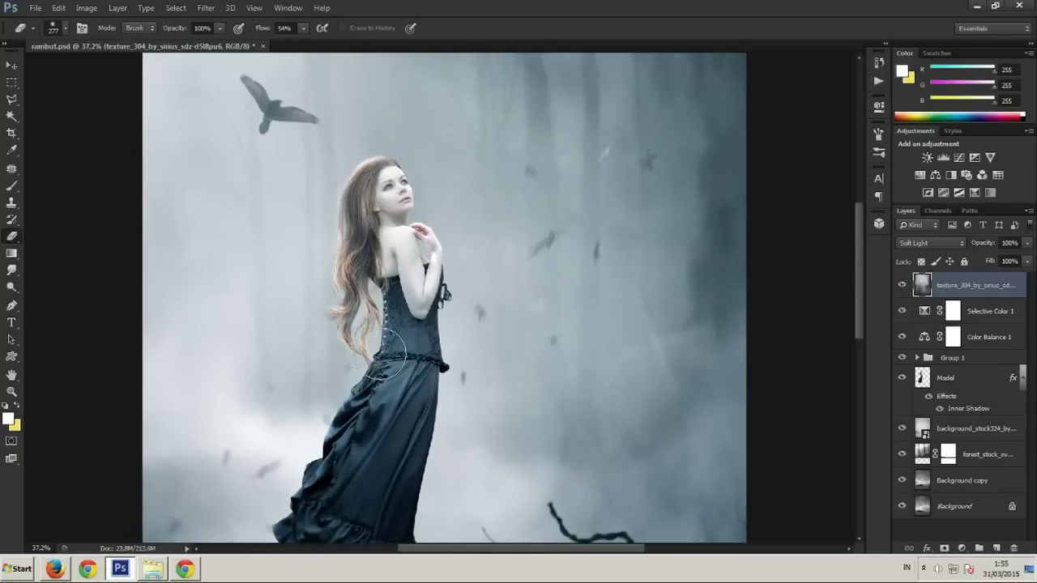
{"action": "left_click_drag", "start_coordinate": [432, 382], "coordinate": [435, 366]}
{"action": "scroll", "coordinate": [435, 367], "scroll_direction": "down", "scroll_amount": 2}
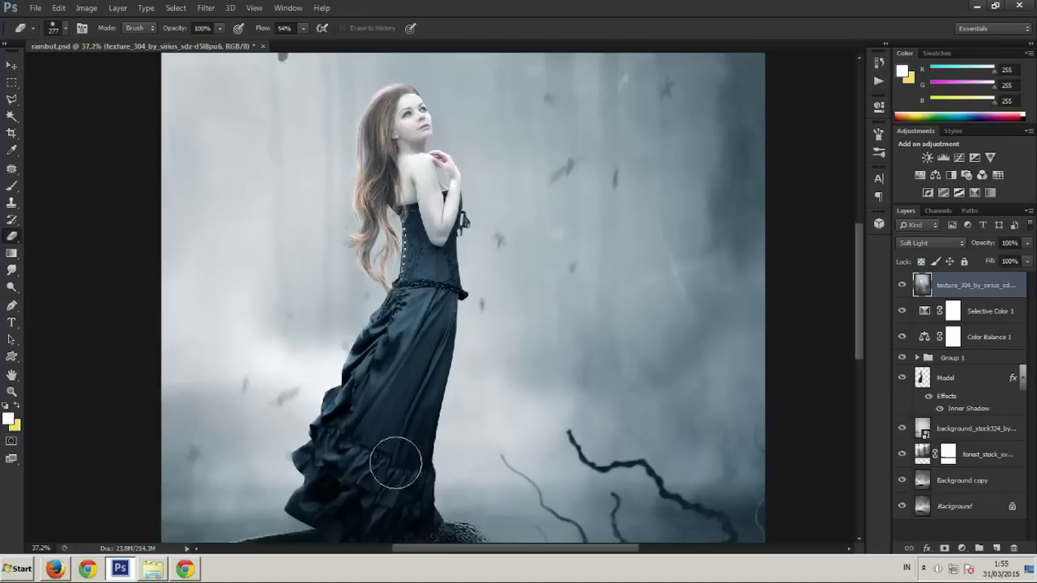
{"action": "scroll", "coordinate": [398, 440], "scroll_direction": "down", "scroll_amount": 2}
{"action": "scroll", "coordinate": [405, 422], "scroll_direction": "down", "scroll_amount": 1}
{"action": "scroll", "coordinate": [413, 403], "scroll_direction": "up", "scroll_amount": 1}
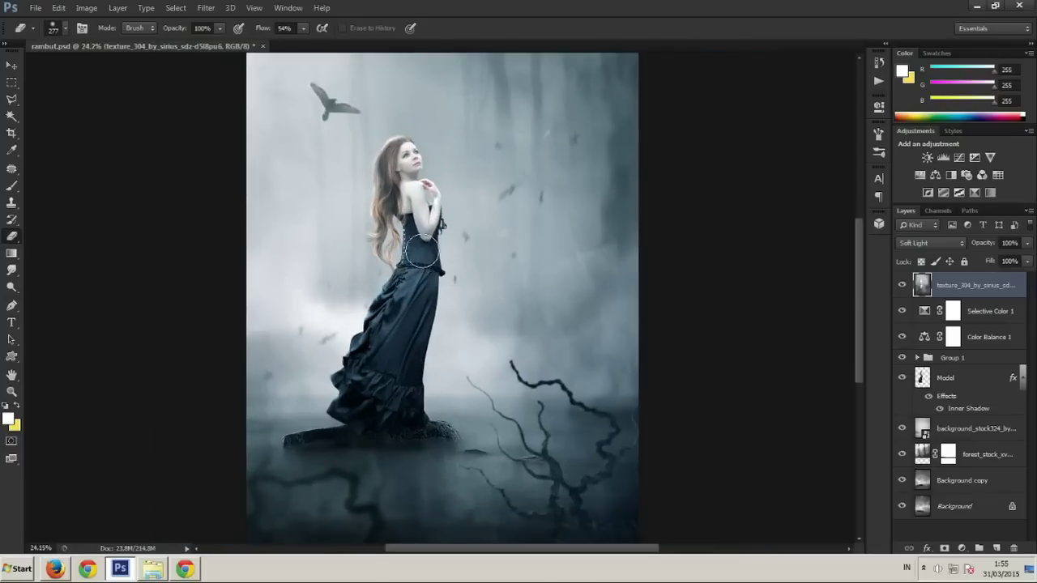
{"action": "left_click_drag", "start_coordinate": [426, 243], "coordinate": [433, 270]}
Set a soft 494 px eraser brush at 54% flow, after first trying 349 px
{"action": "right_click", "coordinate": [509, 243]}
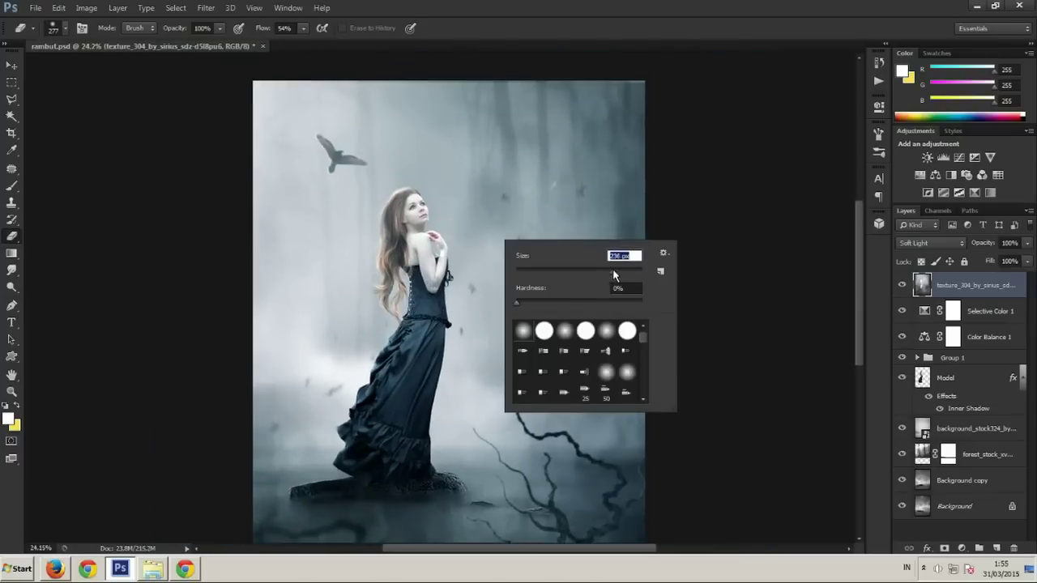
{"action": "key", "text": "Return"}
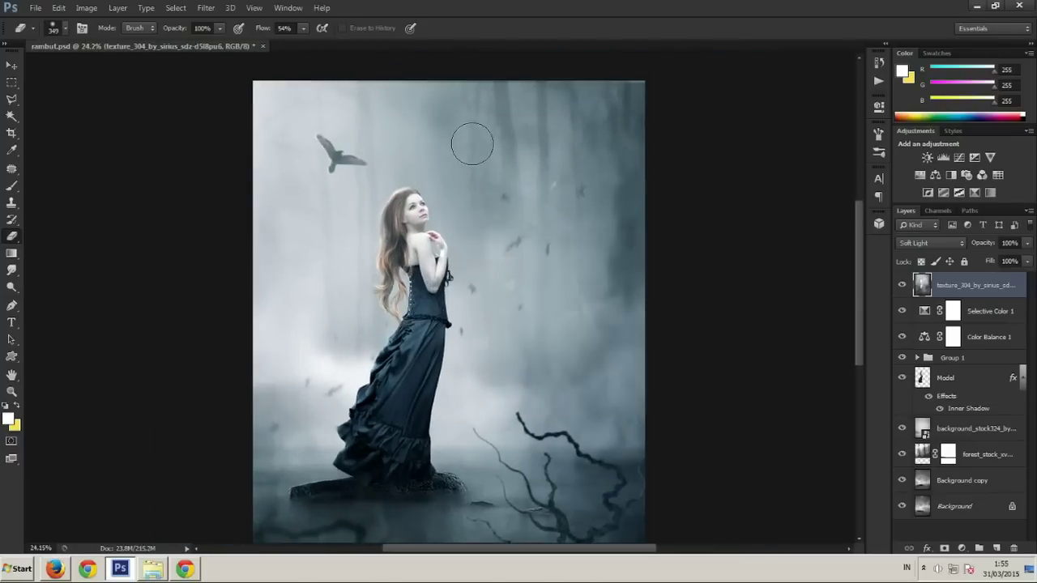
{"action": "right_click", "coordinate": [474, 156]}
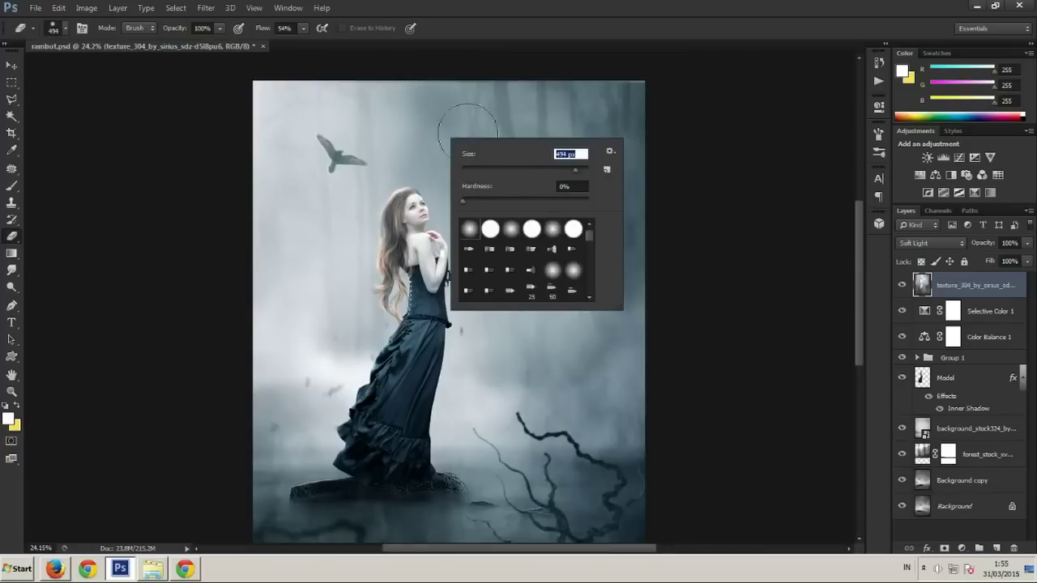
{"action": "key", "text": "Return"}
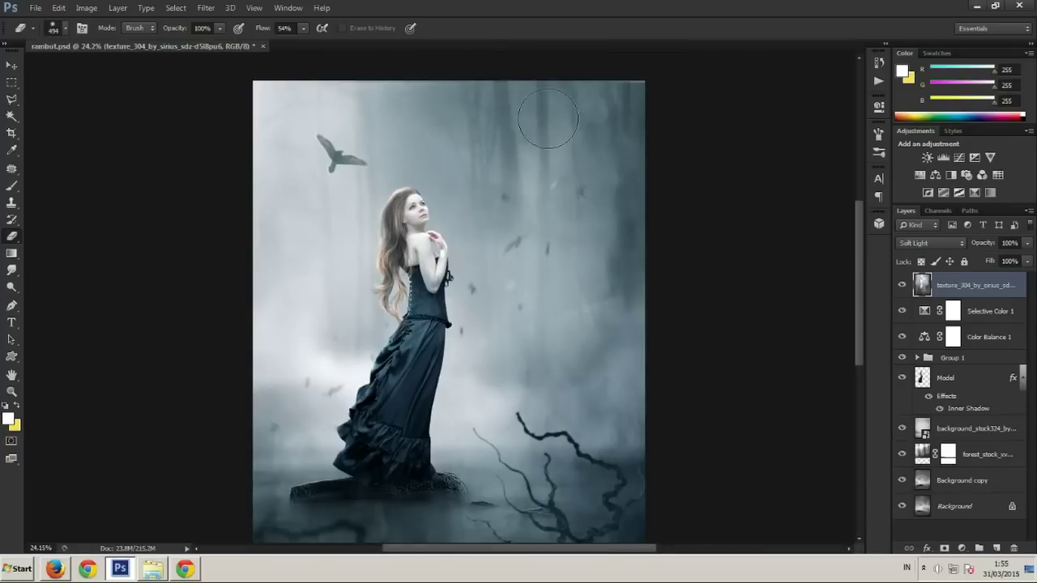
Erase the texture over the upper middle haze and around the woman's base
{"action": "left_click_drag", "start_coordinate": [548, 119], "coordinate": [537, 299]}
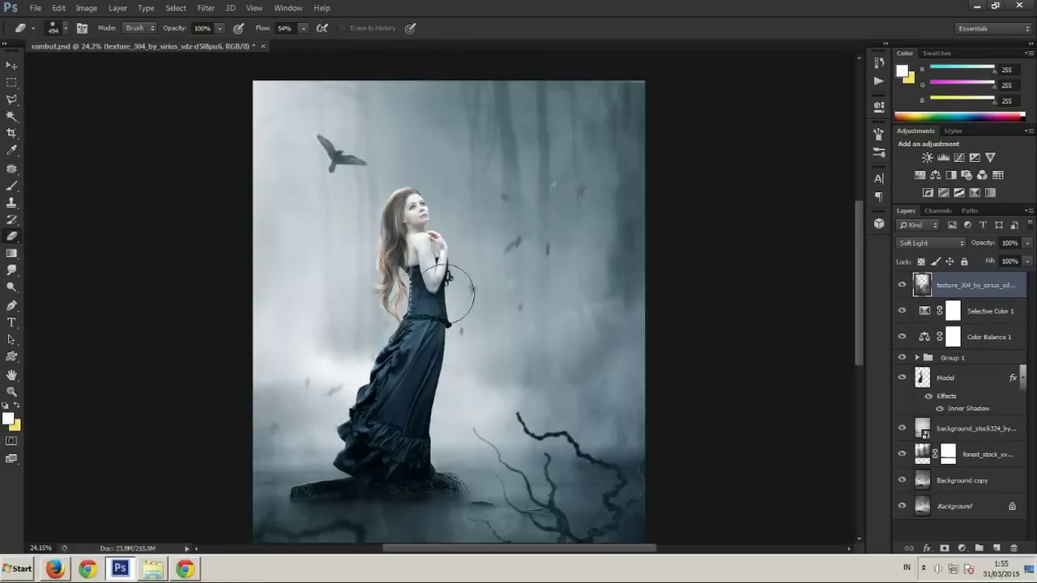
{"action": "scroll", "coordinate": [447, 244], "scroll_direction": "up", "scroll_amount": 2}
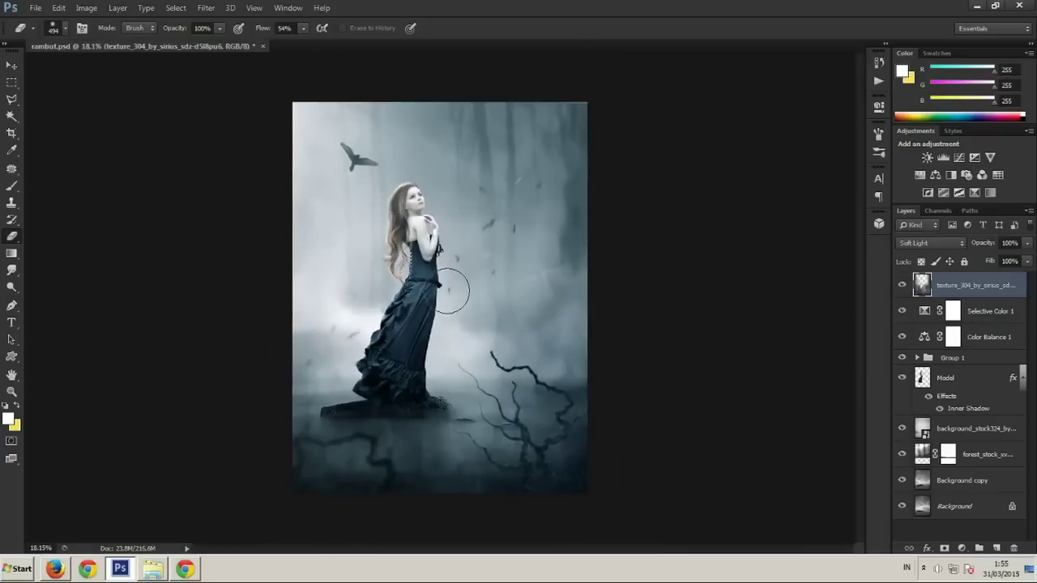
{"action": "left_click_drag", "start_coordinate": [462, 423], "coordinate": [412, 417]}
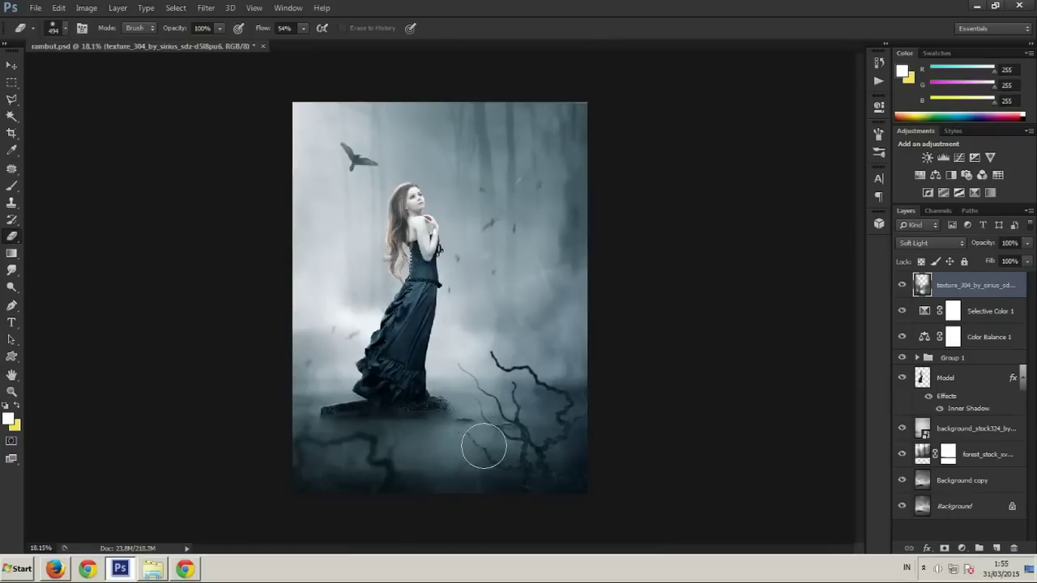
{"action": "scroll", "coordinate": [508, 430], "scroll_direction": "down", "scroll_amount": 3}
{"action": "scroll", "coordinate": [498, 445], "scroll_direction": "up", "scroll_amount": 3}
Hide and show the cloud texture layer to compare the scene
{"action": "left_click", "coordinate": [903, 287]}
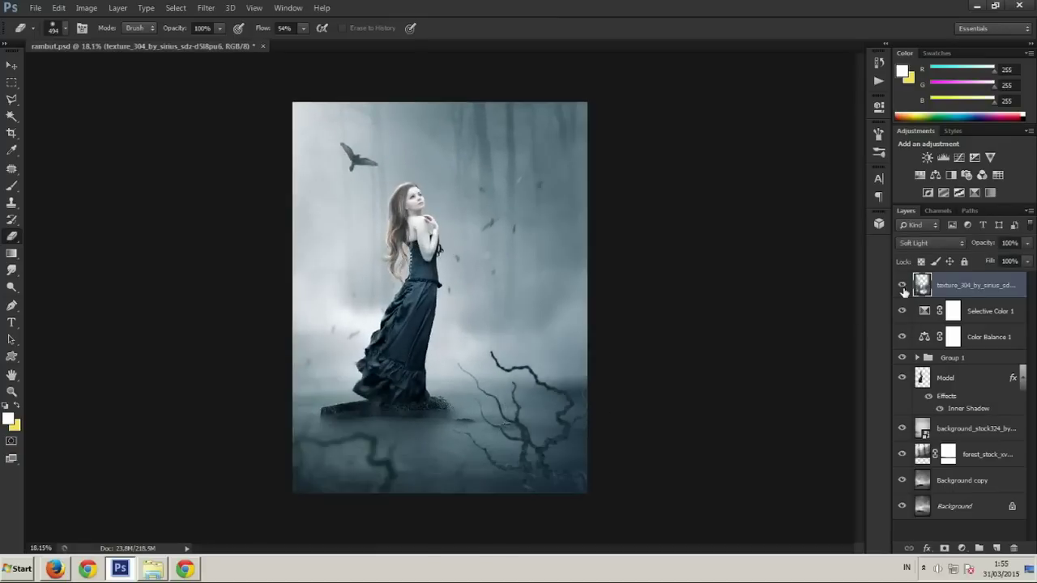
{"action": "scroll", "coordinate": [645, 297], "scroll_direction": "down", "scroll_amount": 2}
{"action": "scroll", "coordinate": [579, 324], "scroll_direction": "up", "scroll_amount": 1}
{"action": "scroll", "coordinate": [578, 323], "scroll_direction": "up", "scroll_amount": 1}
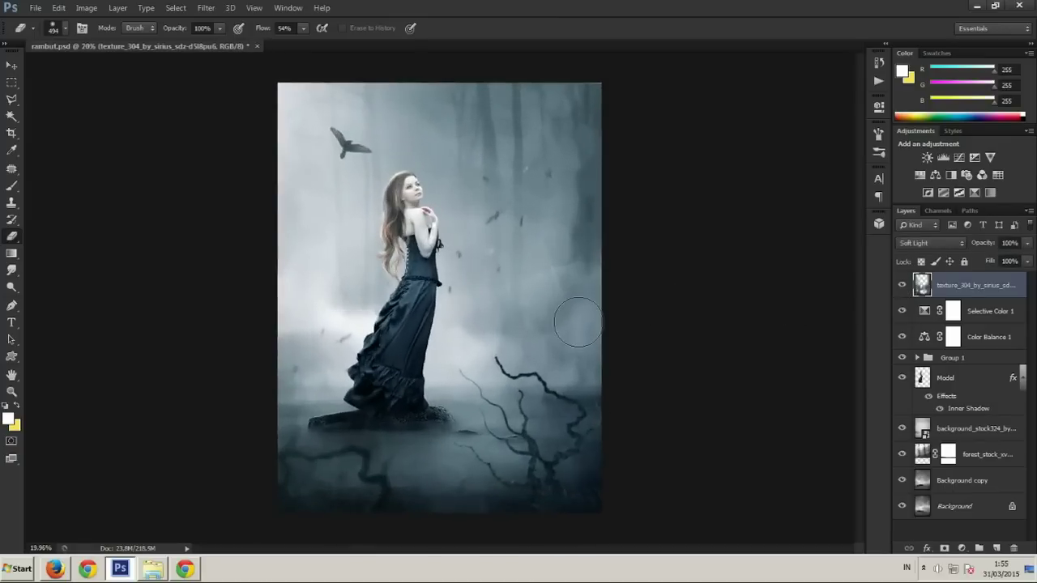
{"action": "scroll", "coordinate": [577, 323], "scroll_direction": "down", "scroll_amount": 1}
Save rambut.psd with Ctrl+S
{"action": "key", "text": "ctrl+s"}
{"action": "scroll", "coordinate": [518, 320], "scroll_direction": "up", "scroll_amount": 1}
{"action": "scroll", "coordinate": [511, 319], "scroll_direction": "up", "scroll_amount": 2}
{"action": "scroll", "coordinate": [511, 319], "scroll_direction": "up", "scroll_amount": 1}
{"action": "scroll", "coordinate": [510, 317], "scroll_direction": "up", "scroll_amount": 1}
{"action": "scroll", "coordinate": [486, 319], "scroll_direction": "up", "scroll_amount": 1}
{"action": "scroll", "coordinate": [466, 320], "scroll_direction": "down", "scroll_amount": 2}
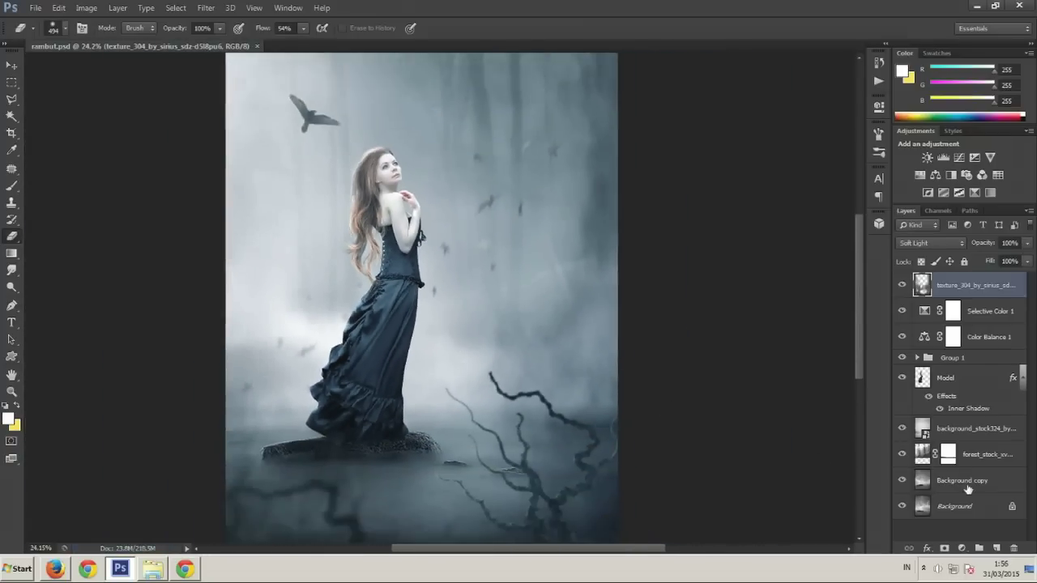